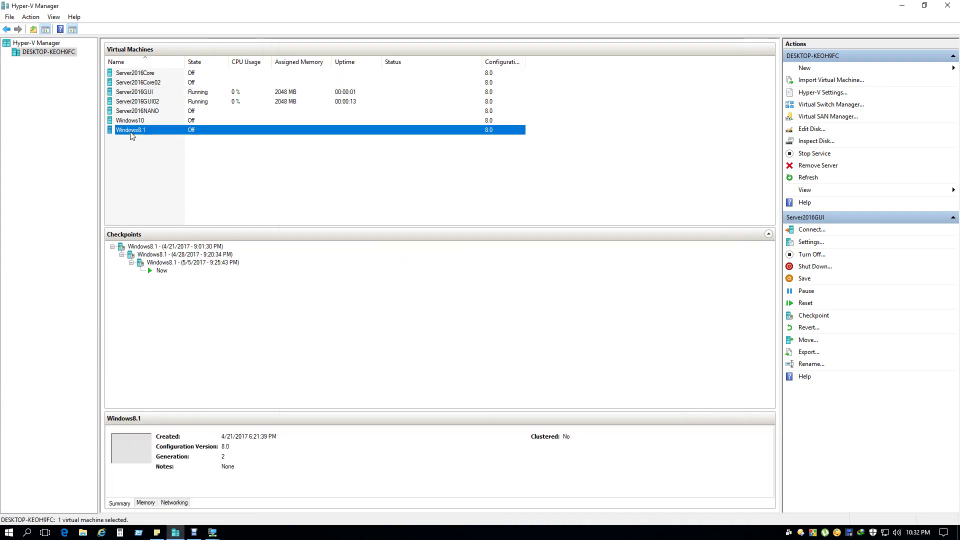
Connect to and start the Windows8.1 virtual machine.
{"action": "right_click", "coordinate": [131, 131]}
{"action": "left_click", "coordinate": [163, 140]}
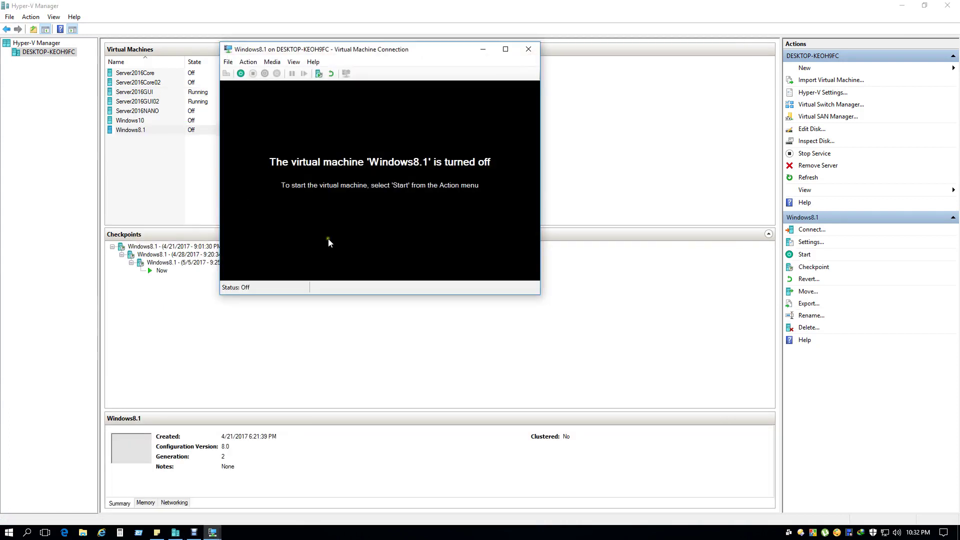
{"action": "left_click", "coordinate": [241, 74]}
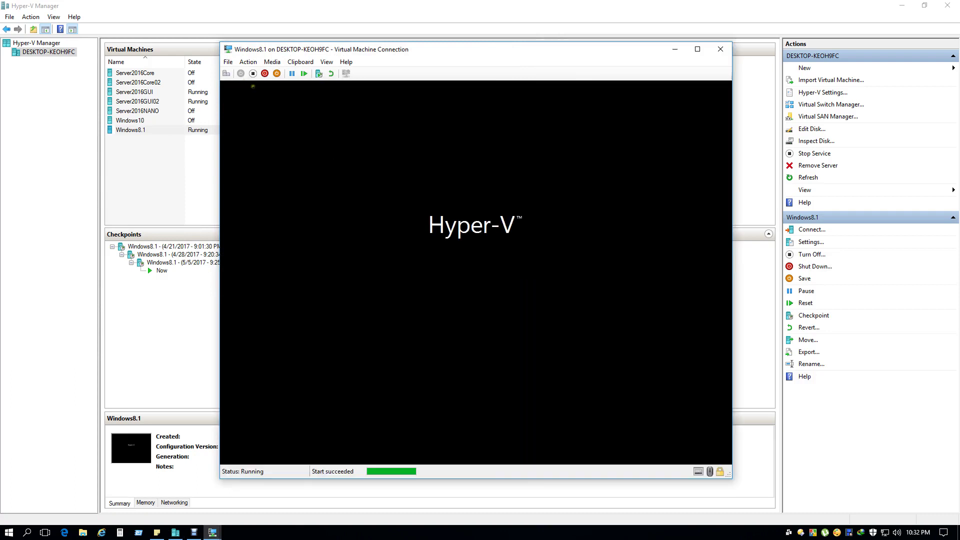
Copy the Server2016GUI02 machine name and go to the desktop sticky note.
{"action": "left_click", "coordinate": [158, 103]}
{"action": "left_click", "coordinate": [158, 102]}
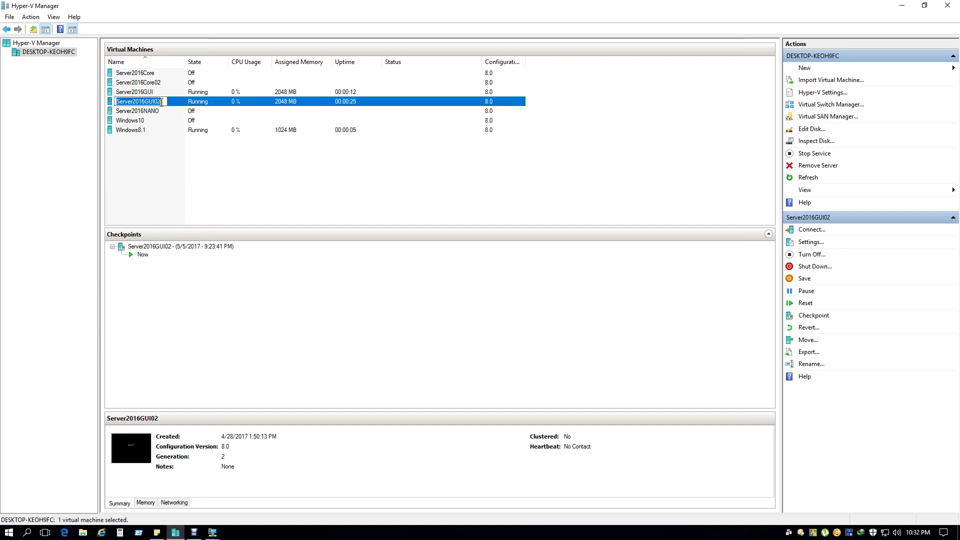
{"action": "right_click", "coordinate": [159, 102]}
{"action": "left_click", "coordinate": [157, 132]}
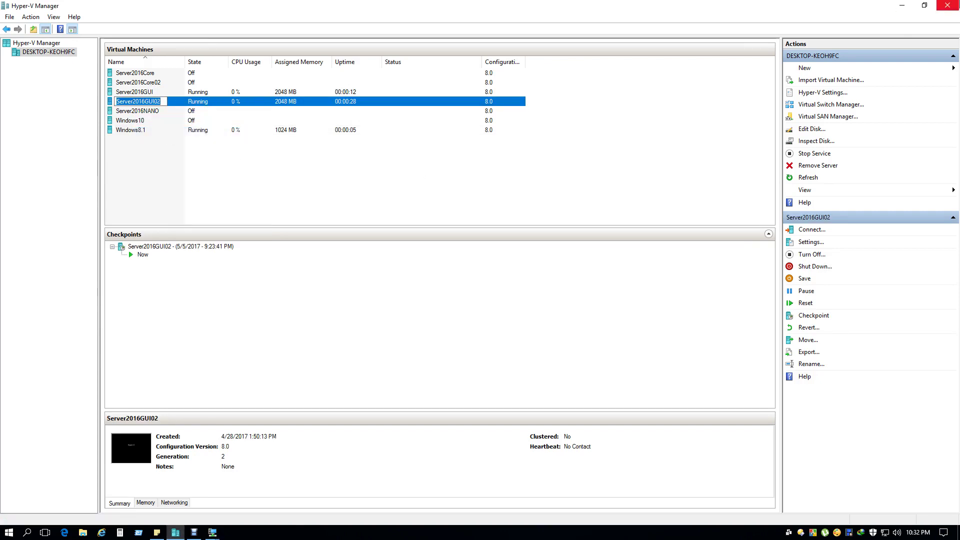
{"action": "left_click", "coordinate": [902, 6]}
{"action": "left_click", "coordinate": [852, 106]}
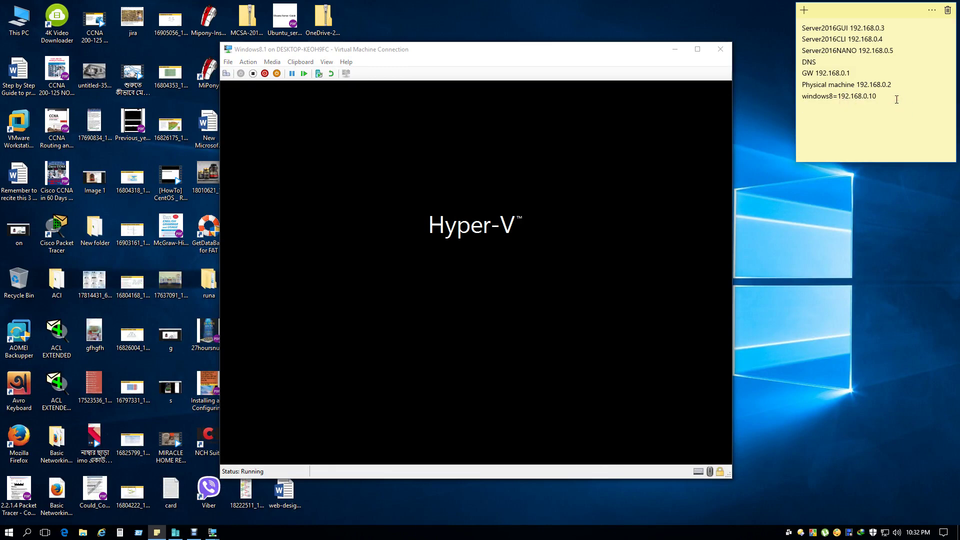
Paste Server2016GUI02 as a new line in the sticky note.
{"action": "key", "text": "ctrl+v"}
{"action": "left_click_drag", "start_coordinate": [897, 50], "coordinate": [864, 49]}
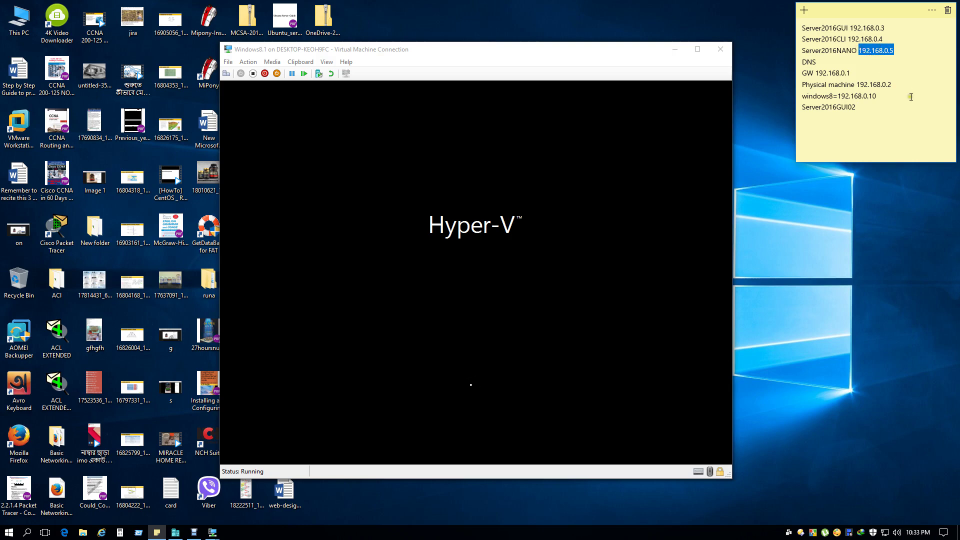
{"action": "left_click", "coordinate": [869, 105]}
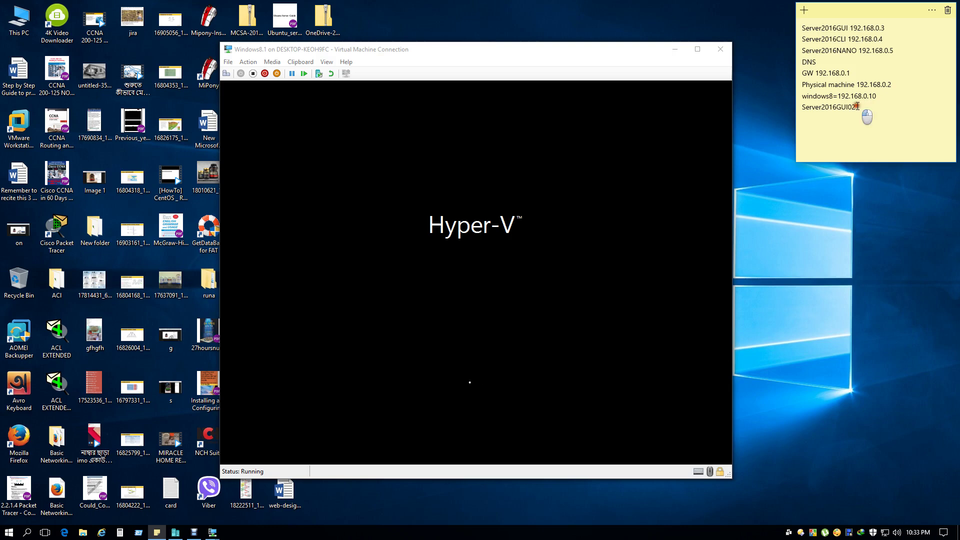
{"action": "left_click", "coordinate": [863, 104]}
{"action": "key", "text": "shift+Home"}
{"action": "left_click", "coordinate": [859, 120]}
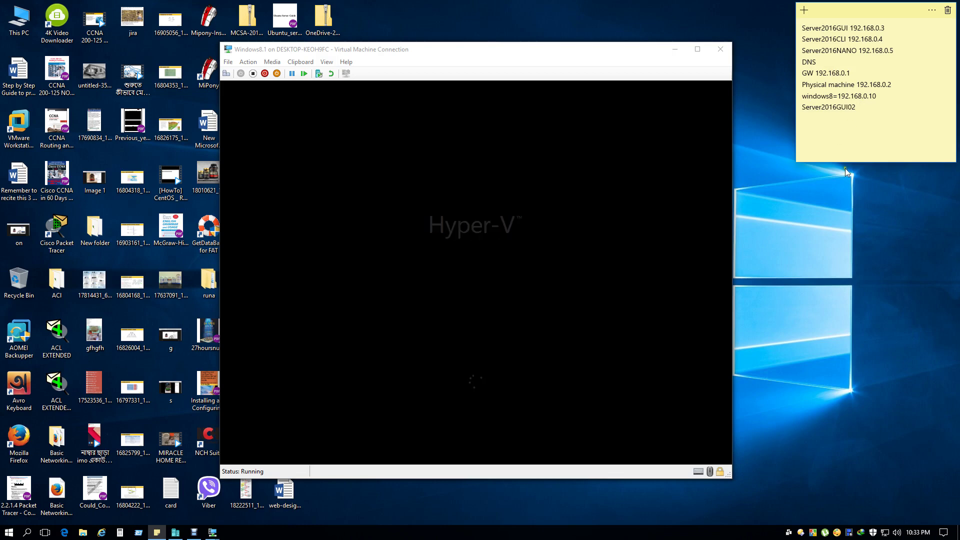
Minimize the Windows8.1 and Server2016GUI connection windows and refresh the desktop.
{"action": "left_click", "coordinate": [675, 49]}
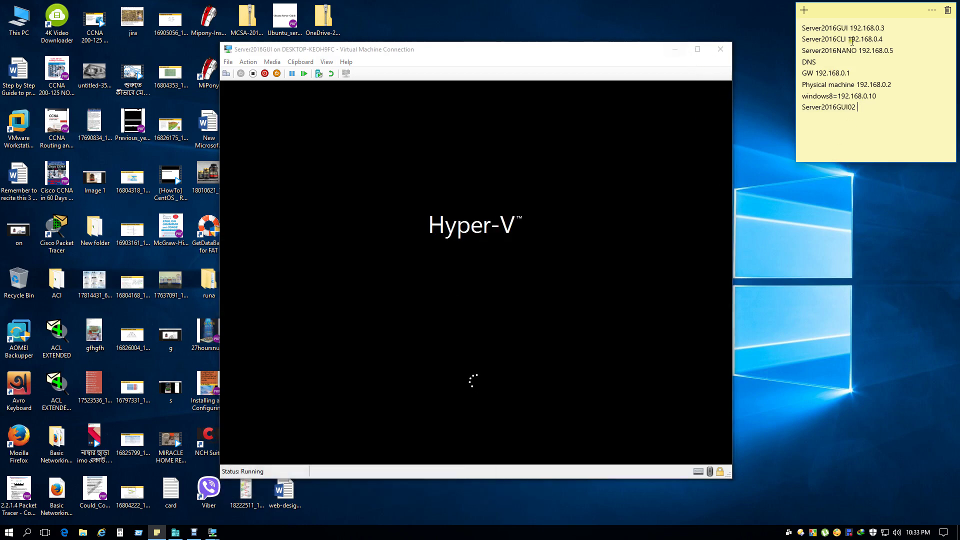
{"action": "left_click", "coordinate": [675, 49]}
{"action": "right_click", "coordinate": [603, 156]}
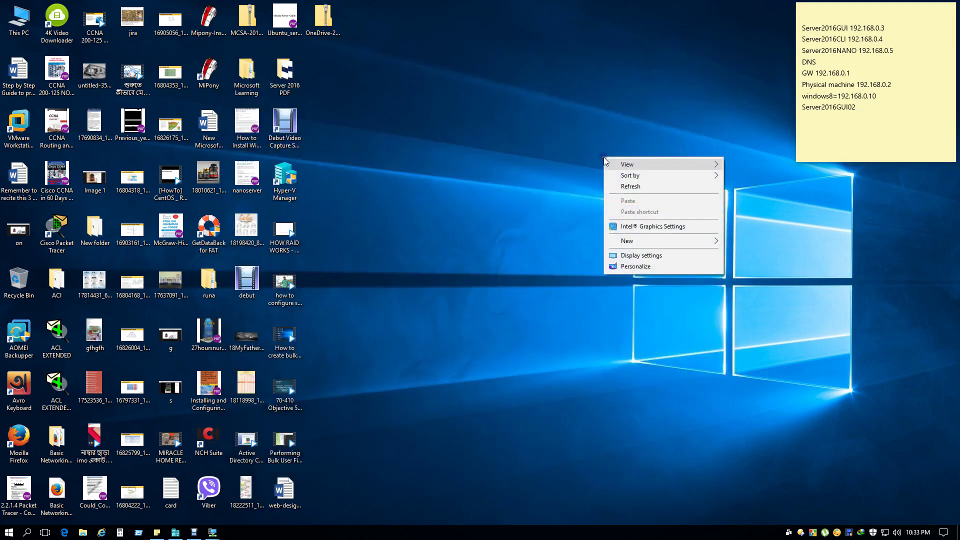
{"action": "left_click", "coordinate": [650, 186]}
Remove the duplicate pasted name and add 192.168.0.5 after Server2016GUI02.
{"action": "left_click", "coordinate": [869, 109]}
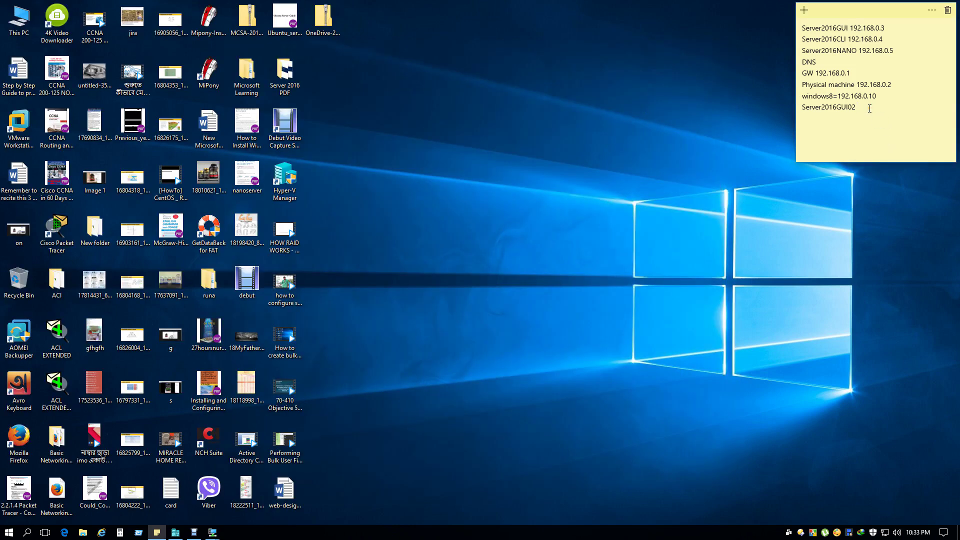
{"action": "key", "text": "ctrl+v"}
{"action": "left_click_drag", "start_coordinate": [884, 107], "coordinate": [860, 109]}
{"action": "double_click", "coordinate": [860, 109]}
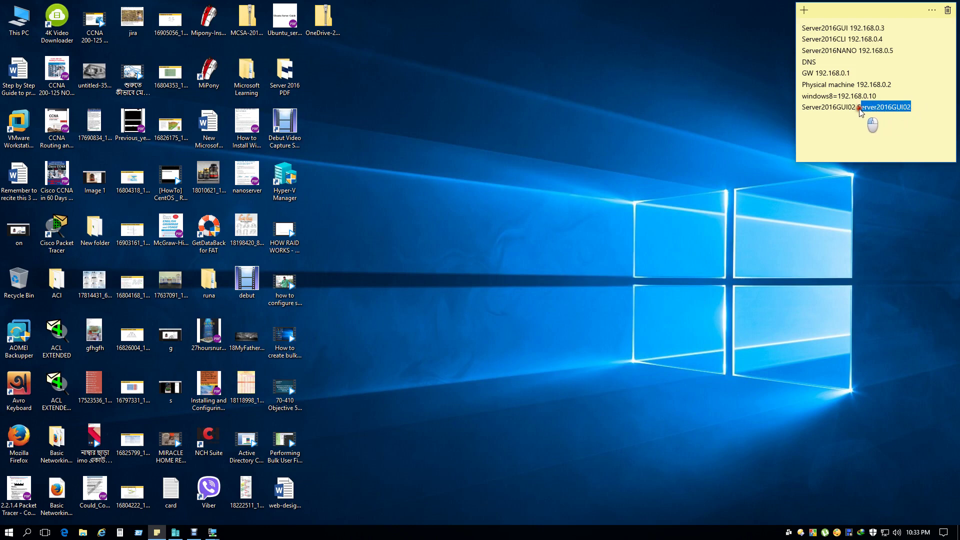
{"action": "left_click", "coordinate": [860, 110]}
{"action": "left_click_drag", "start_coordinate": [911, 107], "coordinate": [864, 115]}
{"action": "key", "text": "BackSpace"}
{"action": "key", "text": "BackSpace"}
{"action": "type", "text": "192.168.0.5"}
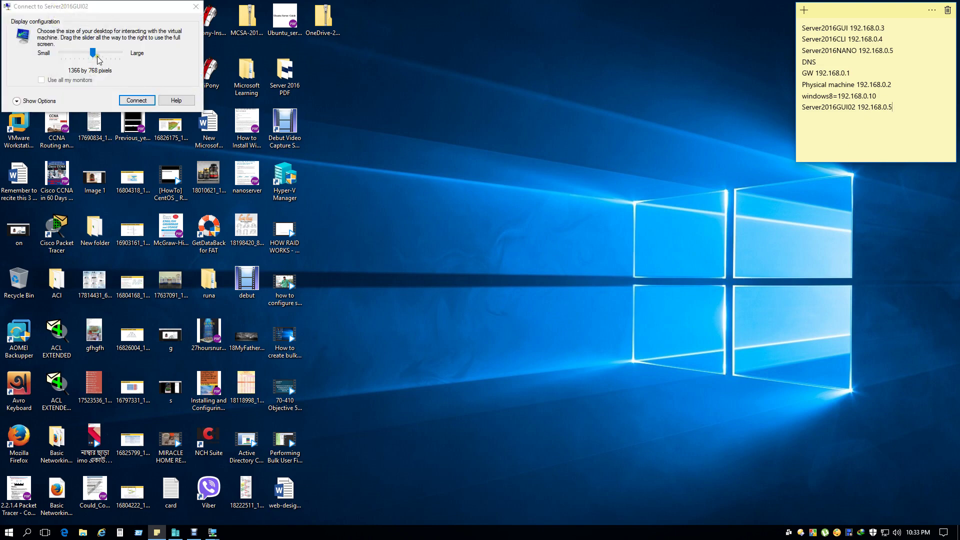
Connect to Server2016GUI02 at 1024 by 768, then bring Windows8.1 and Hyper-V Manager forward.
{"action": "left_click_drag", "start_coordinate": [93, 53], "coordinate": [70, 58]}
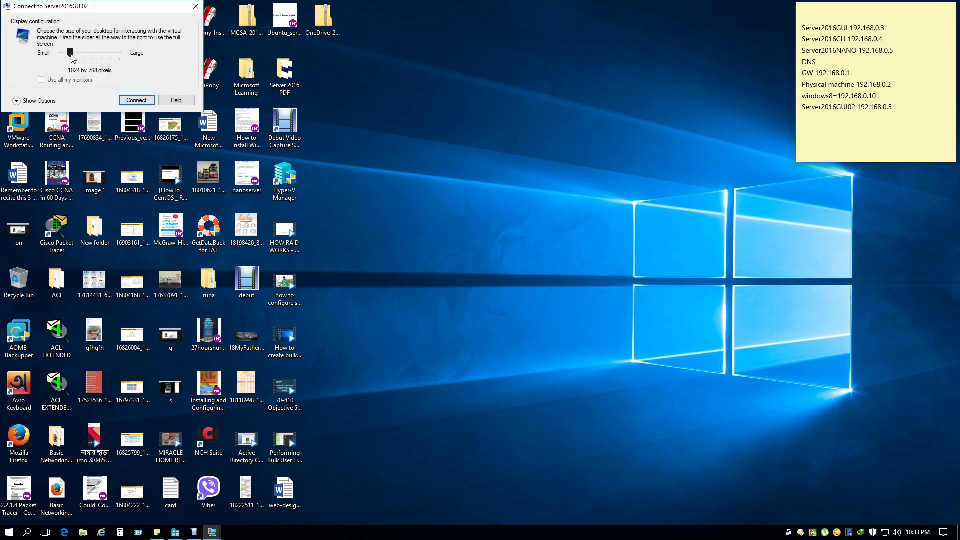
{"action": "left_click", "coordinate": [138, 102]}
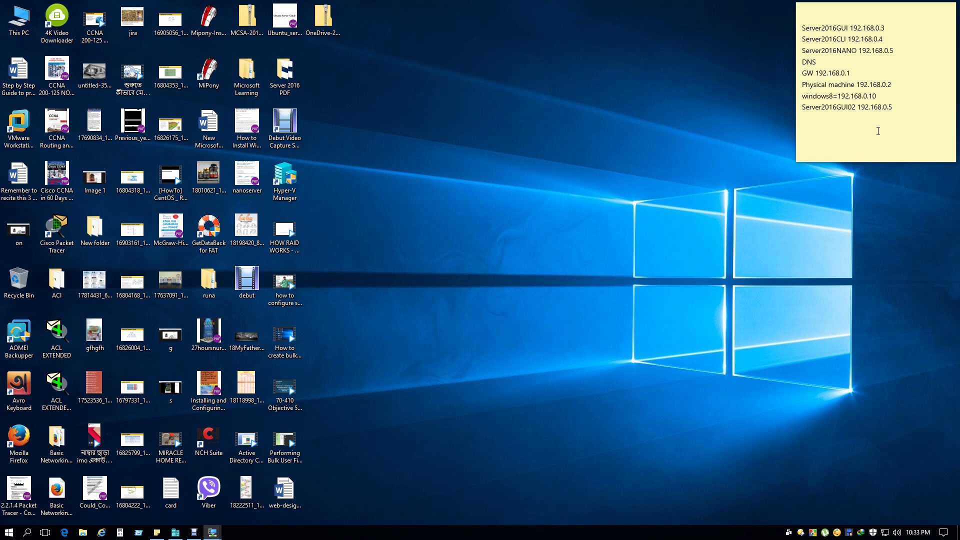
{"action": "mouse_move", "coordinate": [211, 536]}
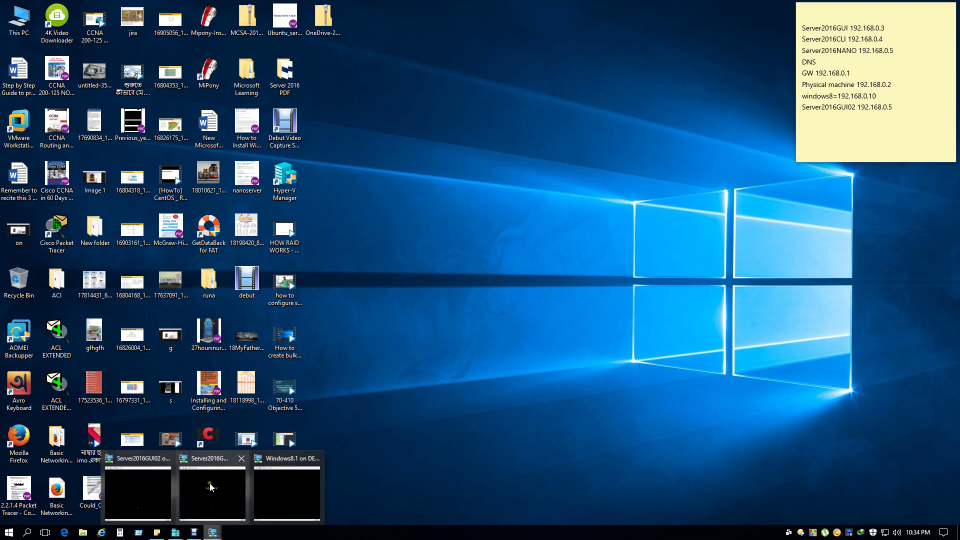
{"action": "left_click", "coordinate": [287, 493]}
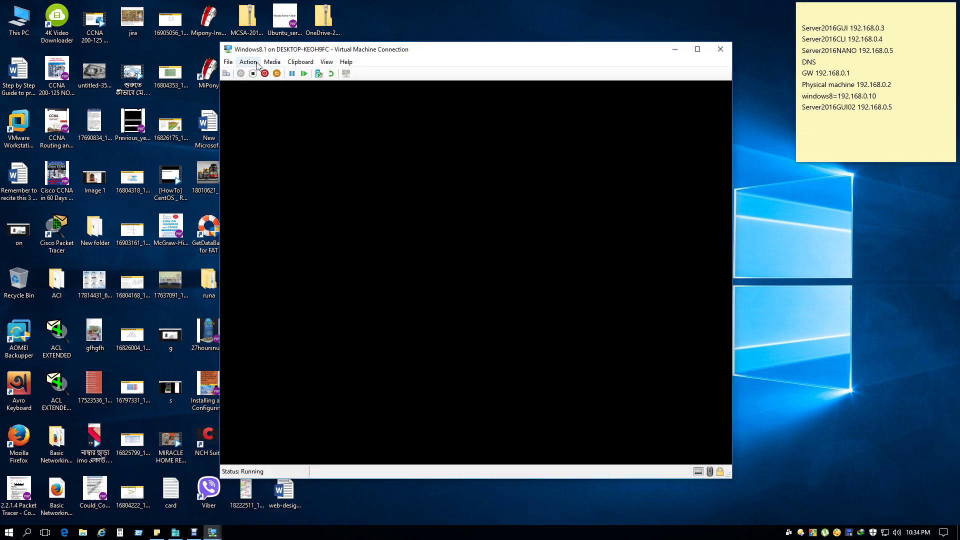
{"action": "left_click", "coordinate": [177, 534]}
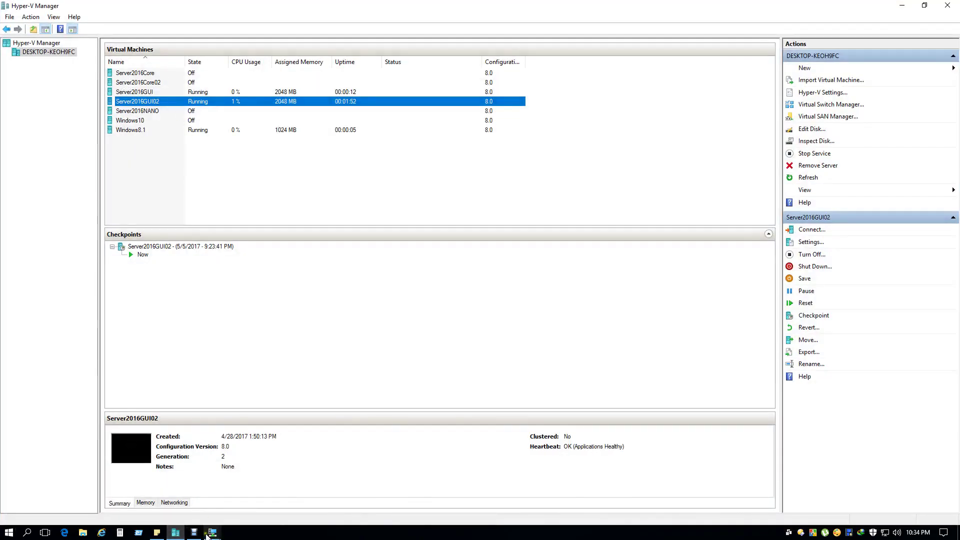
Switch through the connection windows to Server2016GUI's Administrator sign-in screen.
{"action": "left_click", "coordinate": [214, 532]}
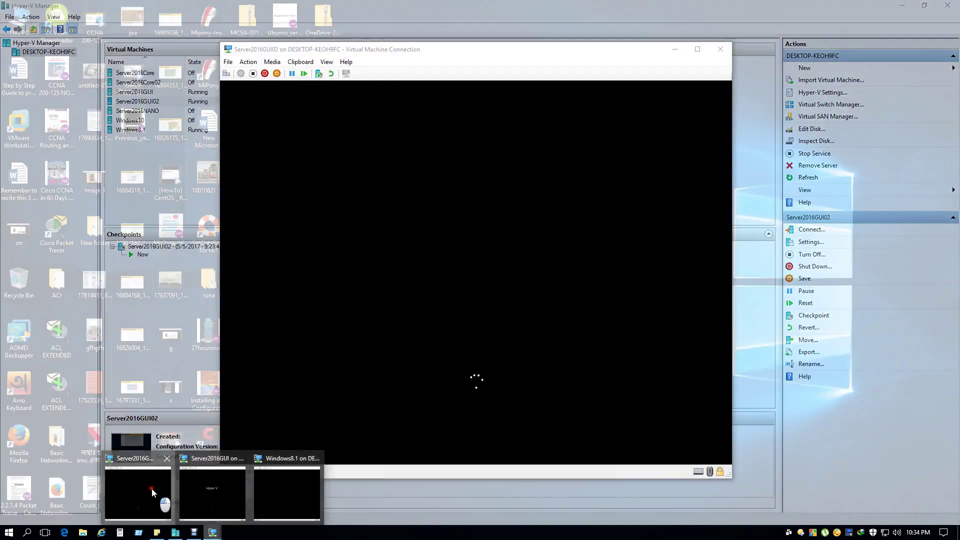
{"action": "left_click", "coordinate": [152, 488]}
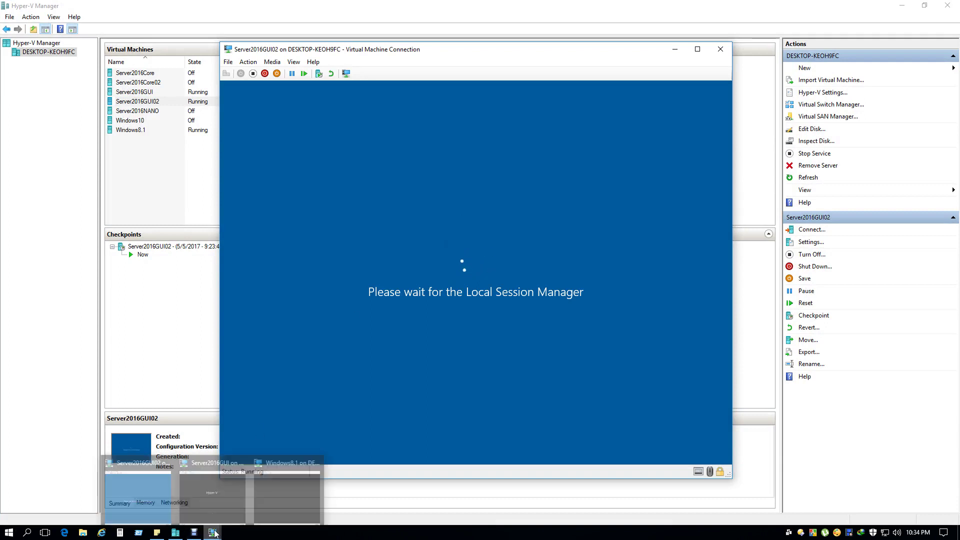
{"action": "left_click", "coordinate": [216, 519]}
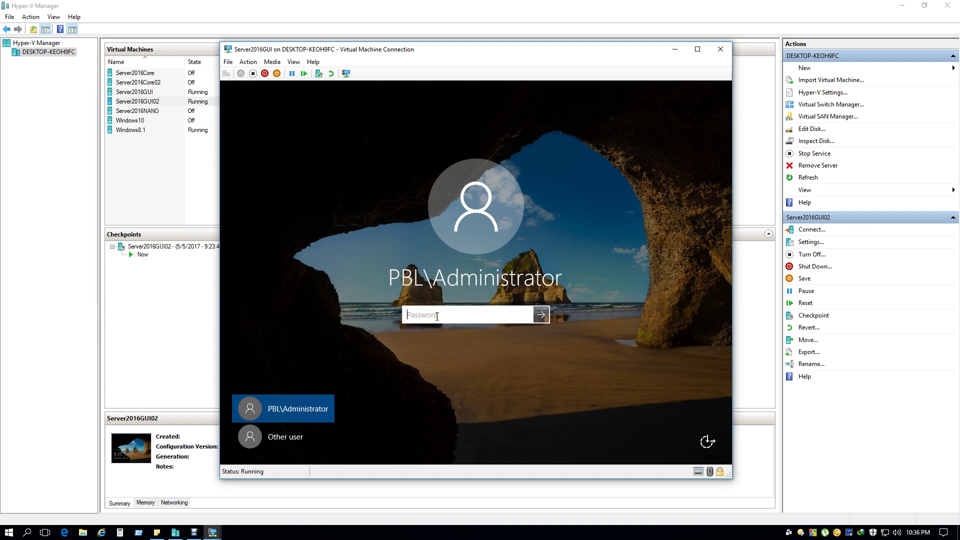
Sign in to Server2016GUI and reconnect Windows8.1 at 800 by 600.
{"action": "type", "text": "*********"}
{"action": "key", "text": "Return"}
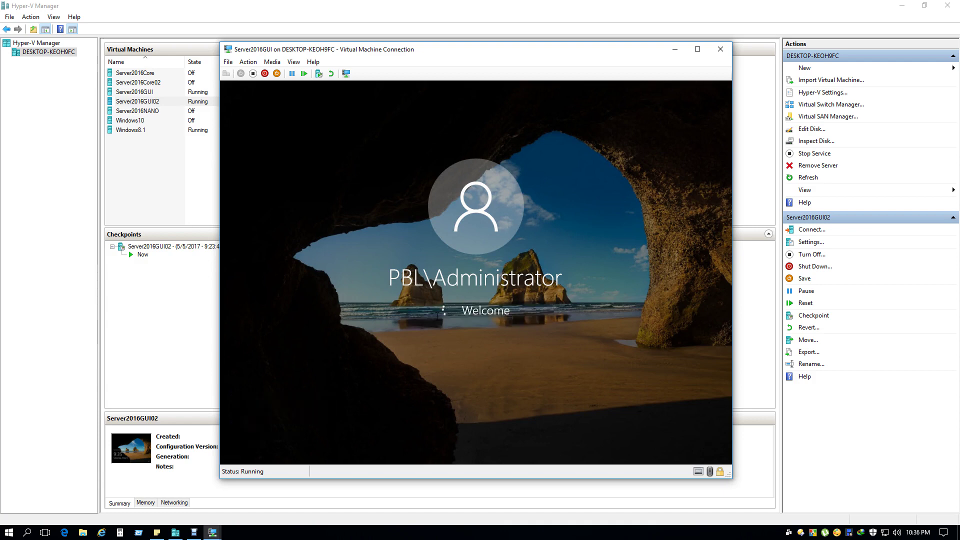
{"action": "left_click", "coordinate": [210, 534]}
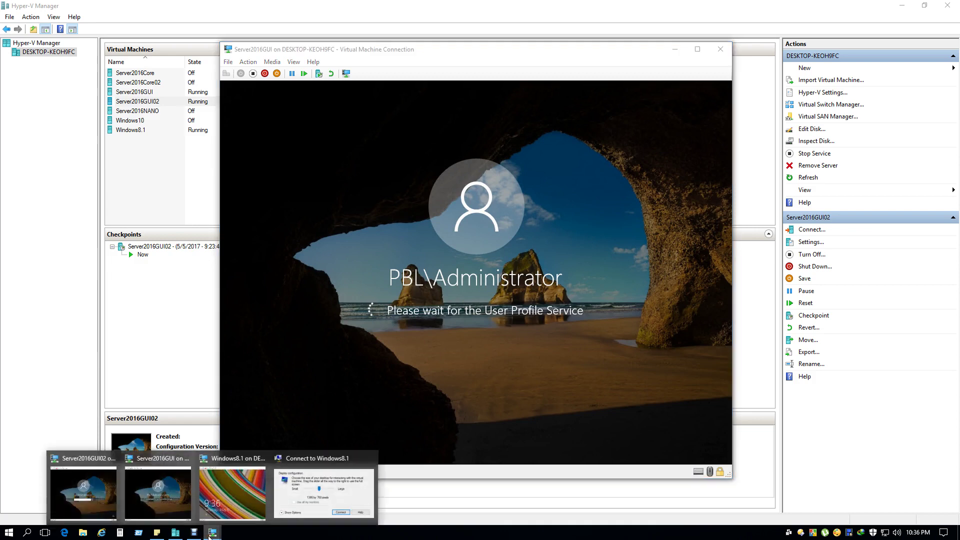
{"action": "left_click", "coordinate": [323, 495]}
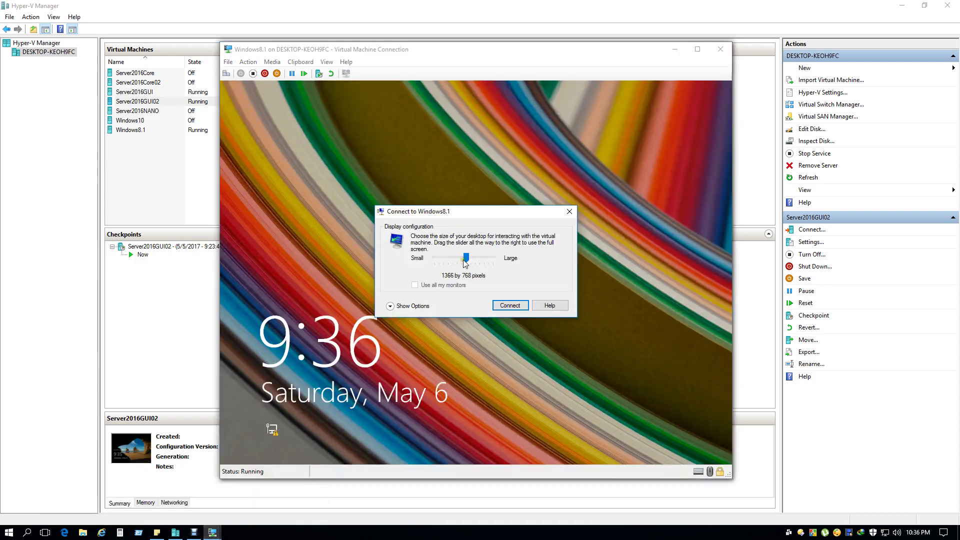
{"action": "left_click_drag", "start_coordinate": [466, 258], "coordinate": [441, 263]}
{"action": "left_click", "coordinate": [506, 306]}
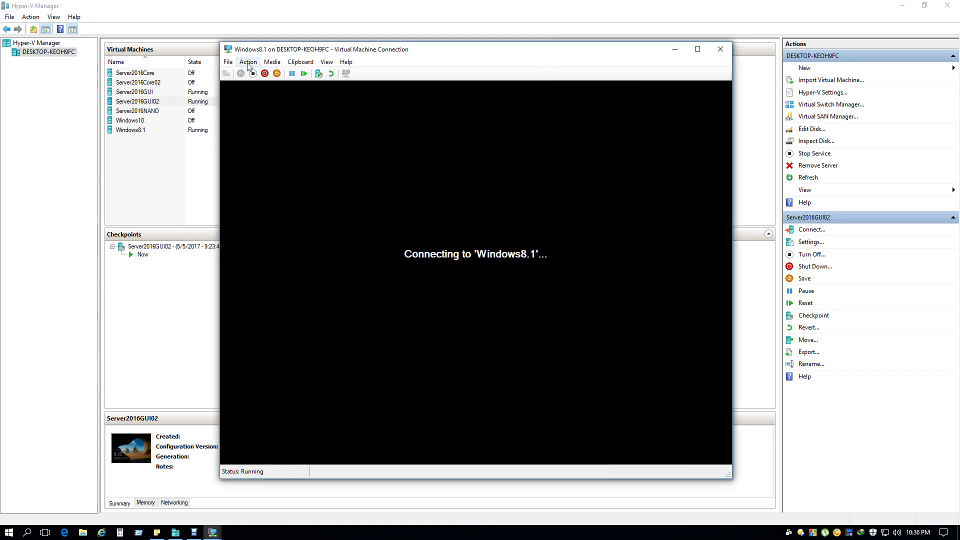
Bring up Server2016GUI02's sign-in screen with the password field focused.
{"action": "mouse_move", "coordinate": [222, 534]}
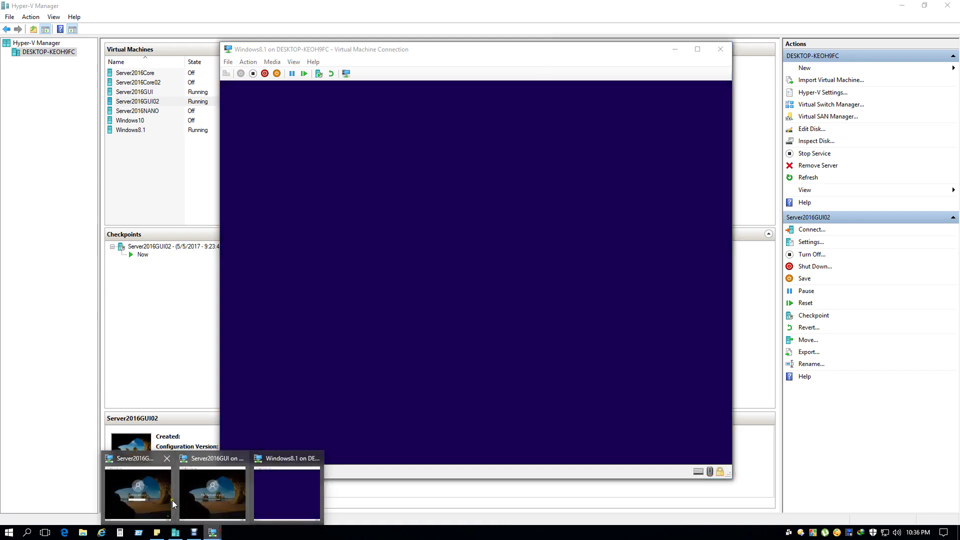
{"action": "left_click", "coordinate": [142, 488]}
{"action": "left_click", "coordinate": [432, 318]}
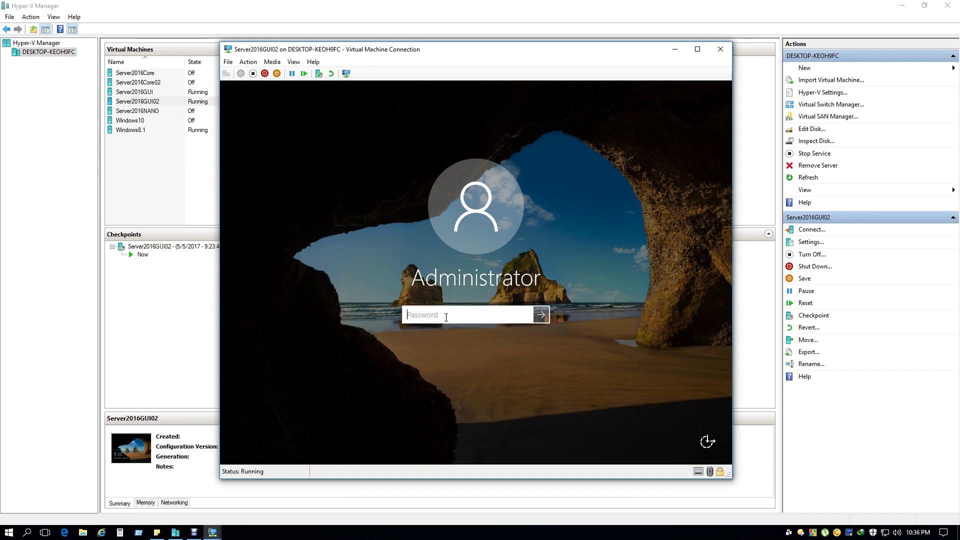
Sign in to Server2016GUI02, then copy its name from the sticky note's last line.
{"action": "type", "text": "•••••••••"}
{"action": "key", "text": "Return"}
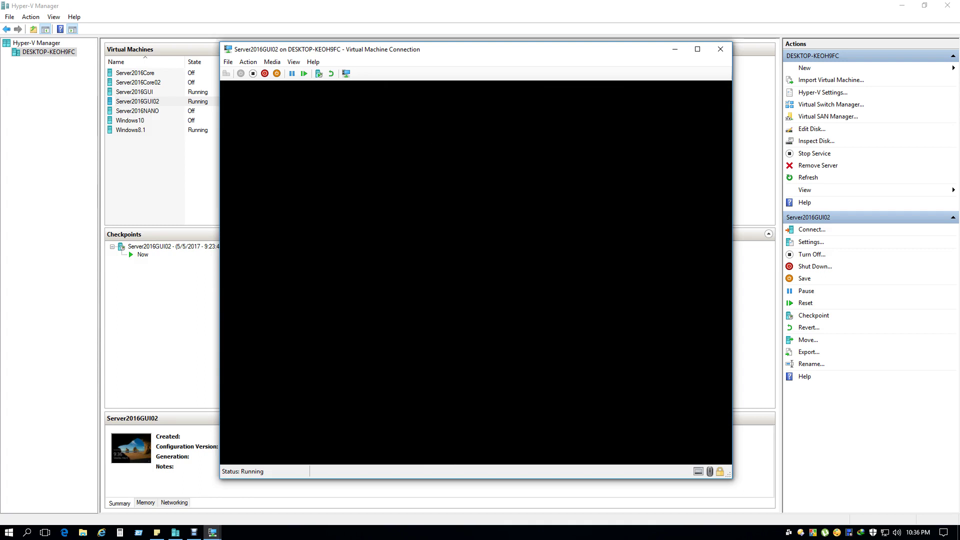
{"action": "left_click", "coordinate": [902, 5]}
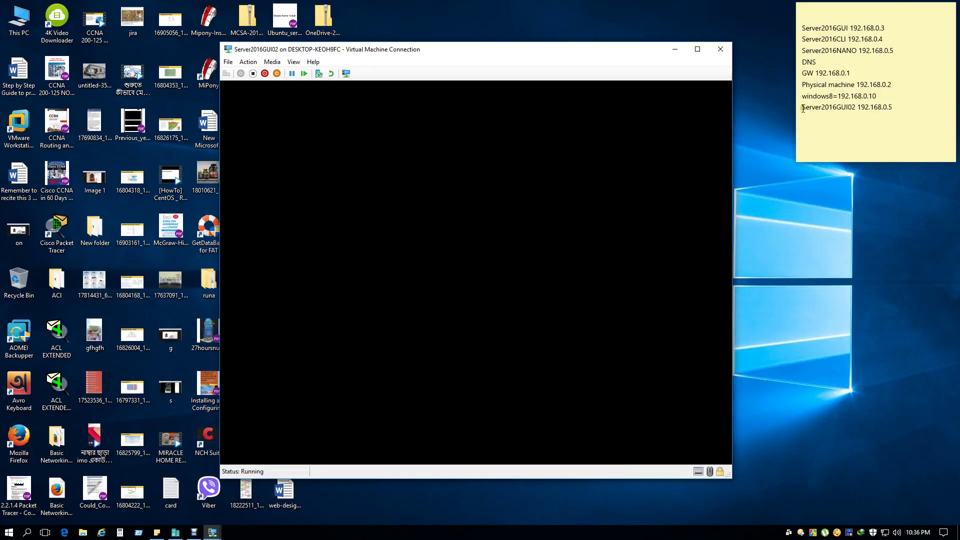
{"action": "left_click_drag", "start_coordinate": [802, 107], "coordinate": [855, 109]}
{"action": "right_click", "coordinate": [854, 109]}
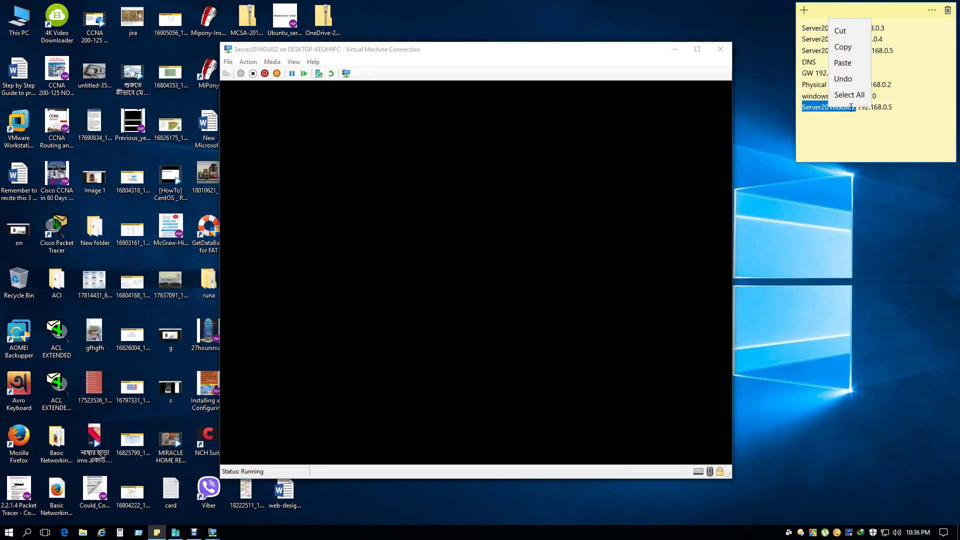
{"action": "left_click", "coordinate": [843, 47]}
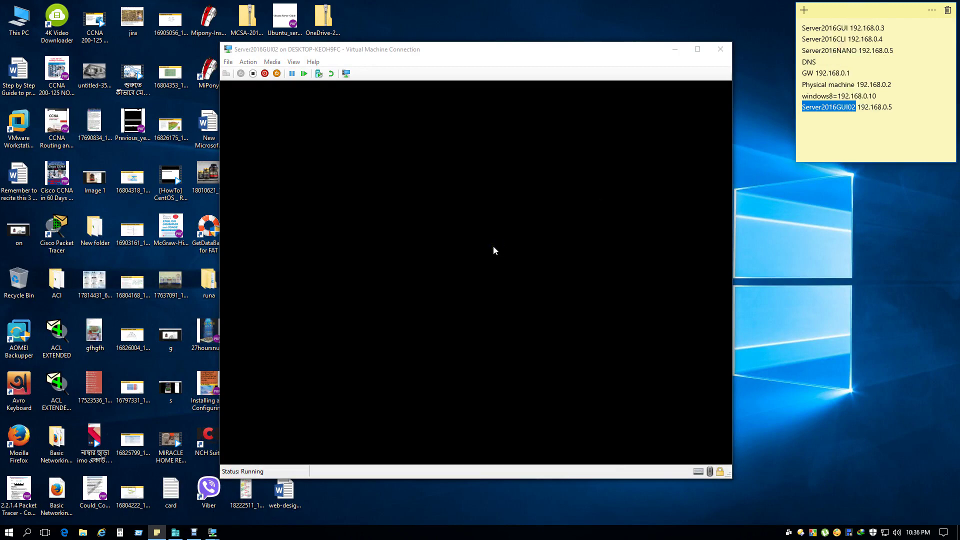
{"action": "left_click", "coordinate": [493, 250]}
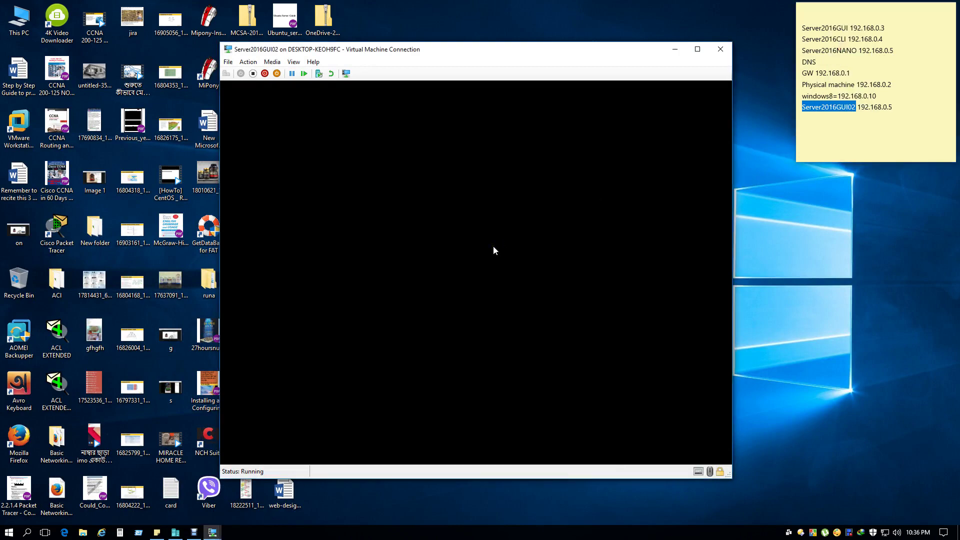
{"action": "left_click", "coordinate": [873, 112]}
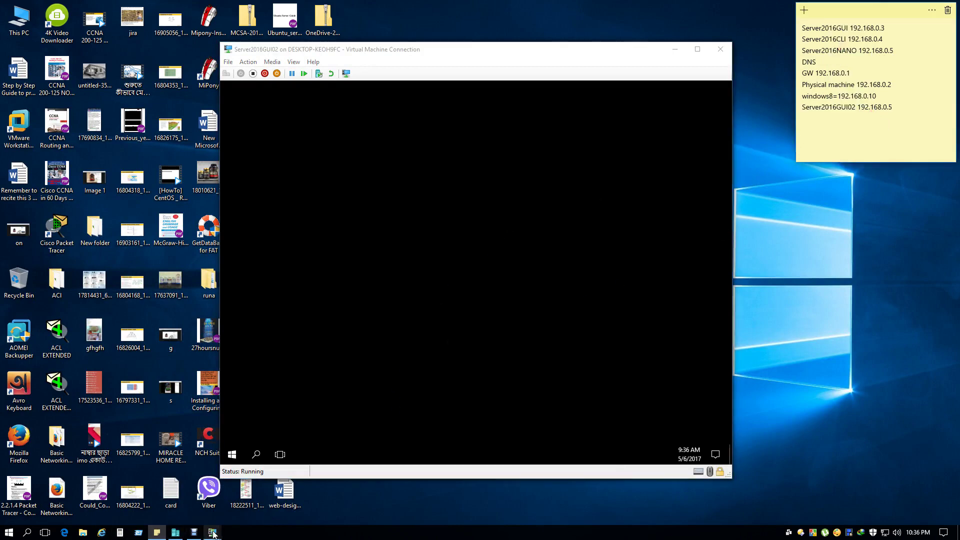
Sign Windows8.1 in as pbl\administrator with the domain password, then bring Server2016GUI forward.
{"action": "mouse_move", "coordinate": [213, 534]}
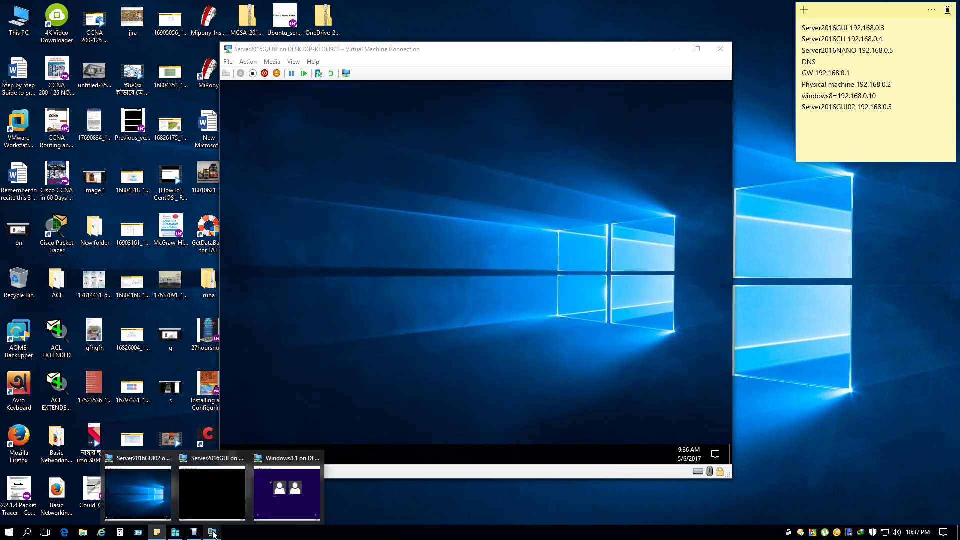
{"action": "left_click", "coordinate": [299, 502]}
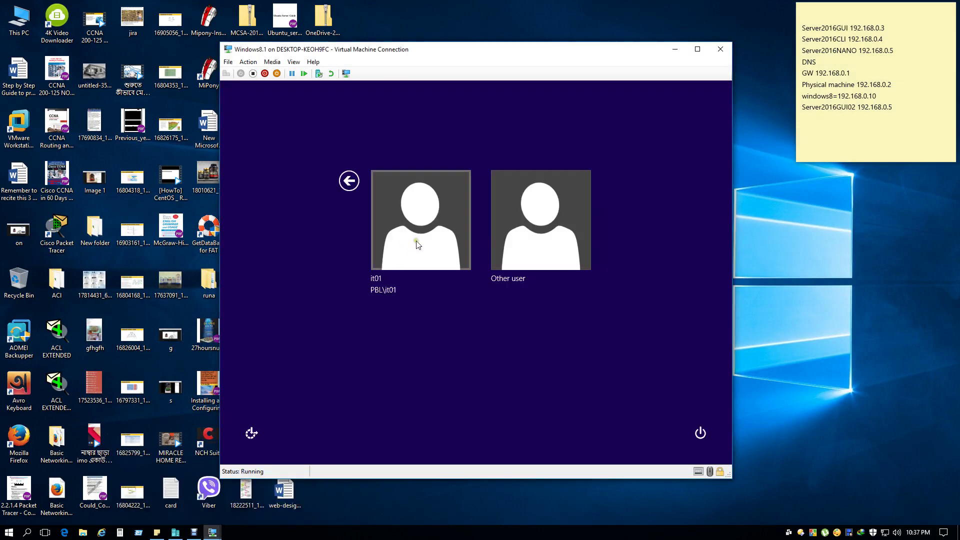
{"action": "left_click", "coordinate": [549, 232]}
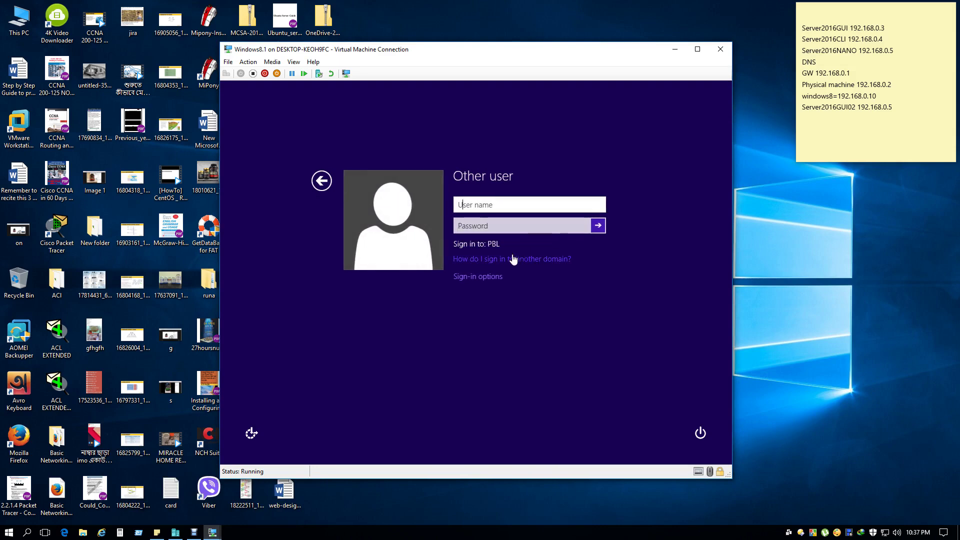
{"action": "type", "text": "administrator"}
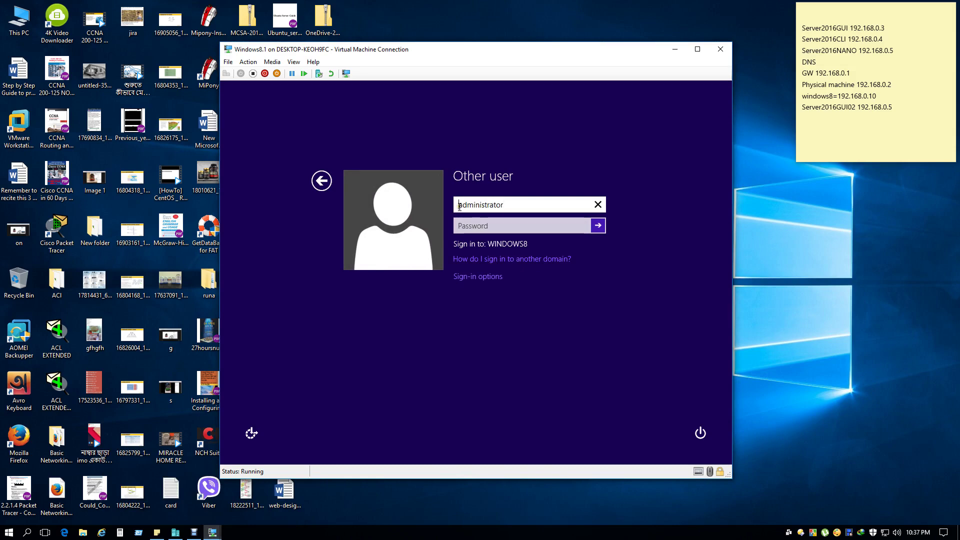
{"action": "type", "text": "pbl\\"}
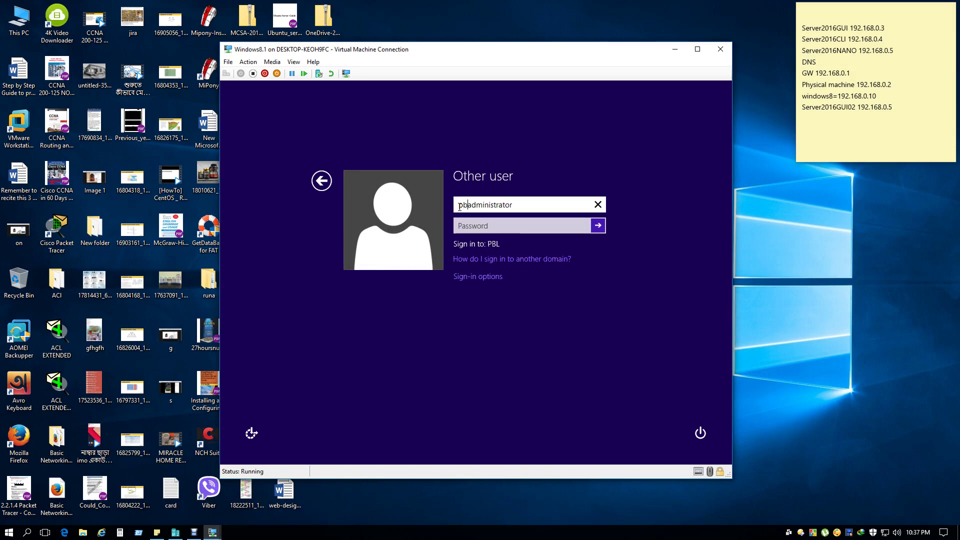
{"action": "left_click", "coordinate": [485, 226]}
{"action": "type", "text": "P@ssw0rd"}
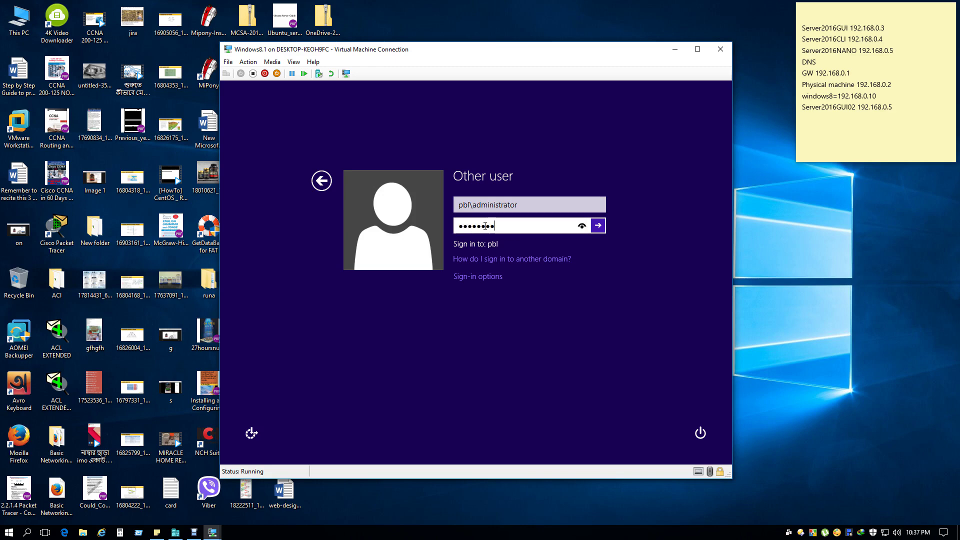
{"action": "key", "text": "Return"}
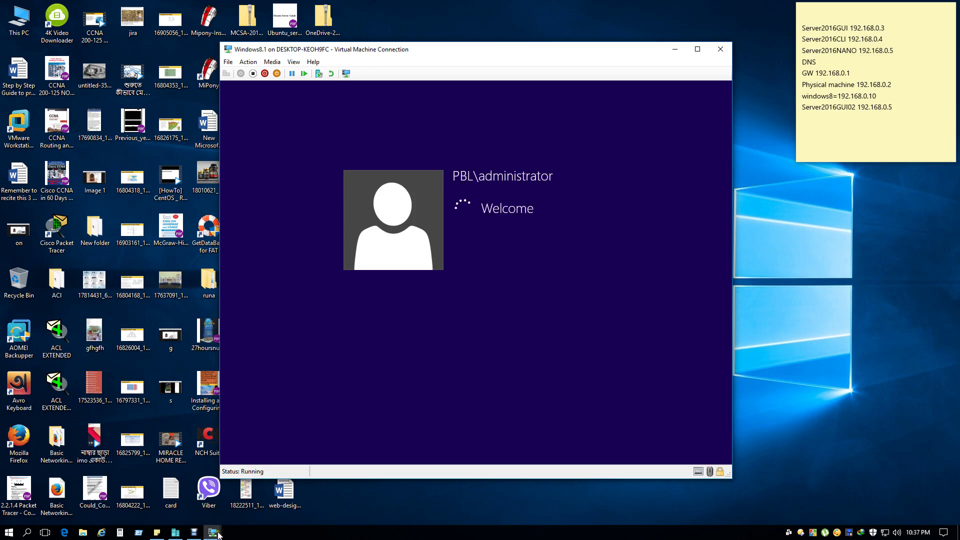
{"action": "left_click", "coordinate": [213, 533]}
{"action": "left_click", "coordinate": [213, 493]}
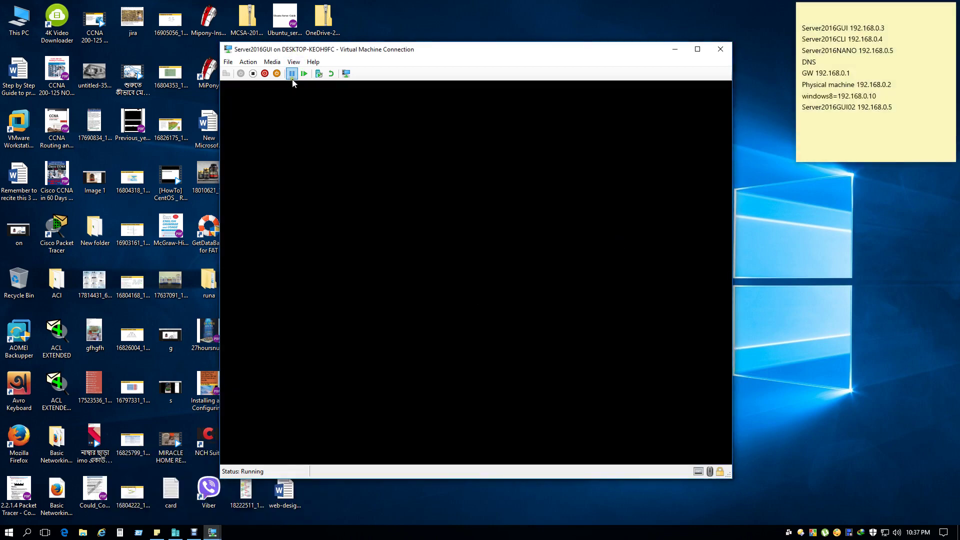
Switch between Server2016GUI and Server2016GUI02 windows, ending on Server2016GUI02's desktop.
{"action": "left_click", "coordinate": [212, 533]}
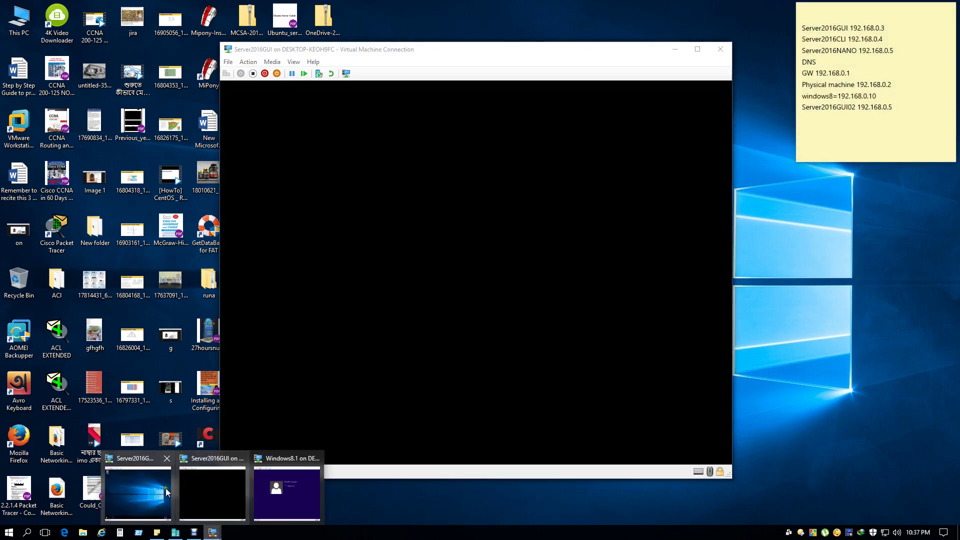
{"action": "left_click", "coordinate": [146, 500]}
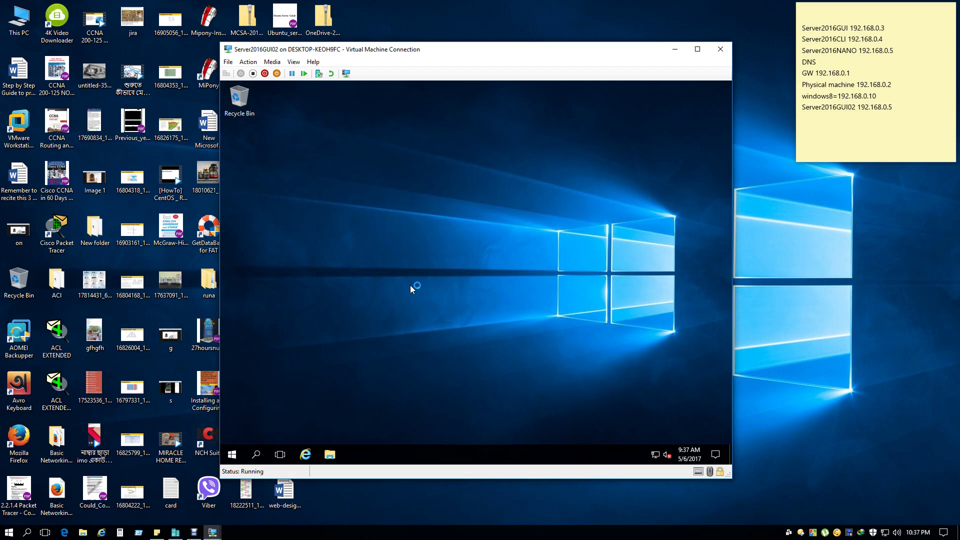
{"action": "right_click", "coordinate": [655, 455]}
{"action": "left_click", "coordinate": [590, 325]}
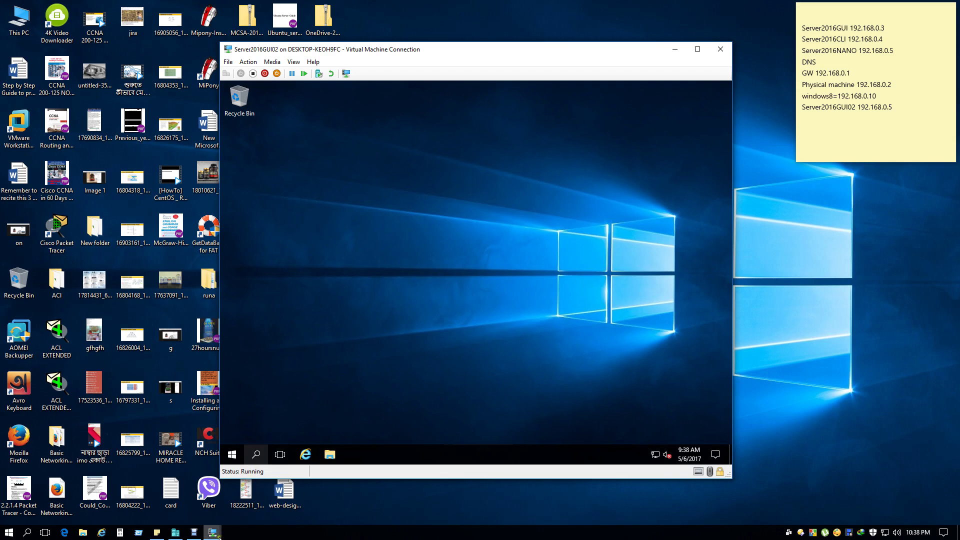
{"action": "mouse_move", "coordinate": [212, 532]}
{"action": "left_click", "coordinate": [245, 489]}
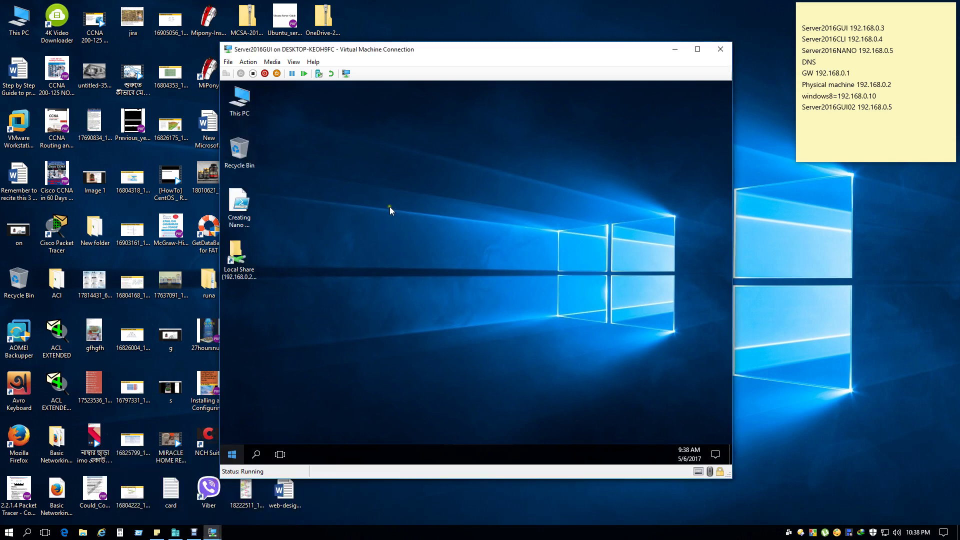
{"action": "mouse_move", "coordinate": [212, 532]}
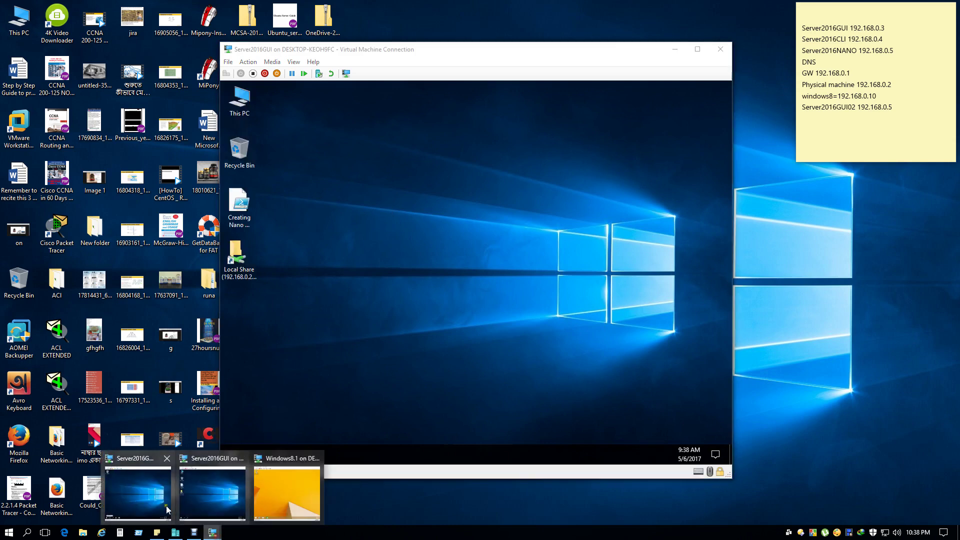
{"action": "left_click", "coordinate": [139, 489]}
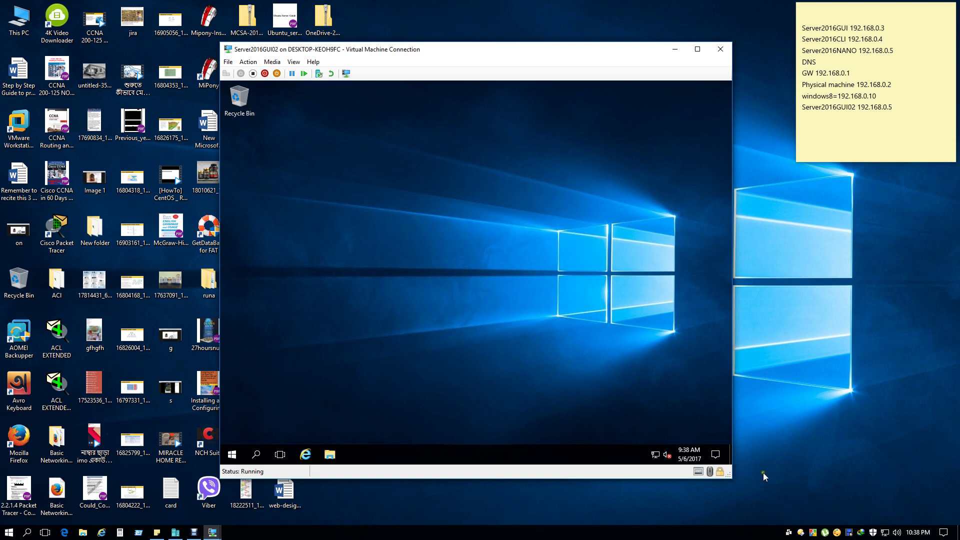
Reach Server2016GUI02's Ethernet TCP/IPv4 properties via Network and Sharing Center.
{"action": "right_click", "coordinate": [655, 455]}
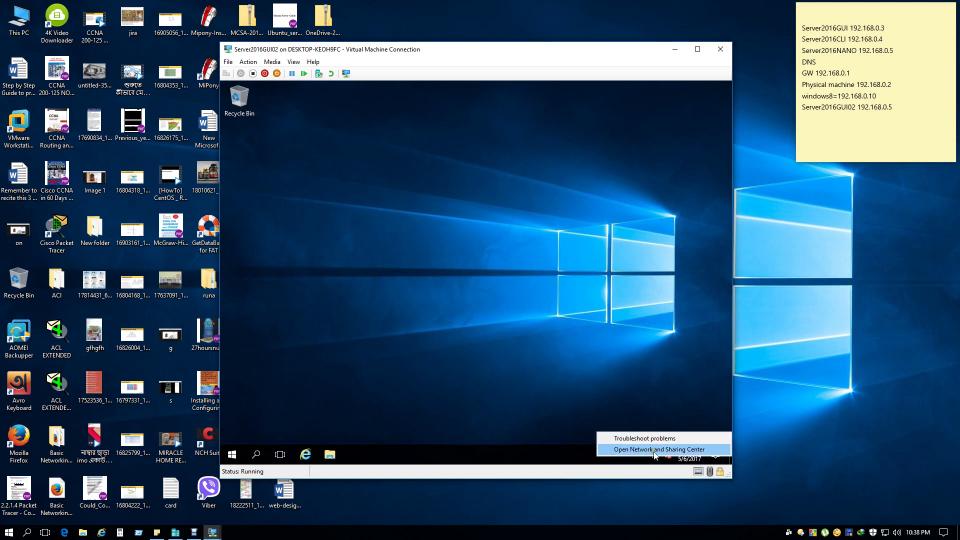
{"action": "left_click", "coordinate": [659, 449]}
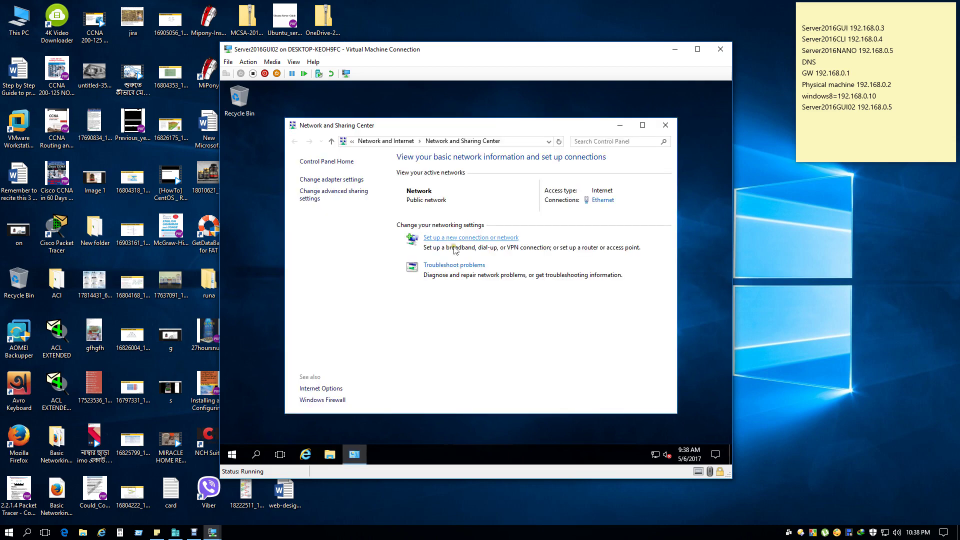
{"action": "left_click", "coordinate": [601, 202]}
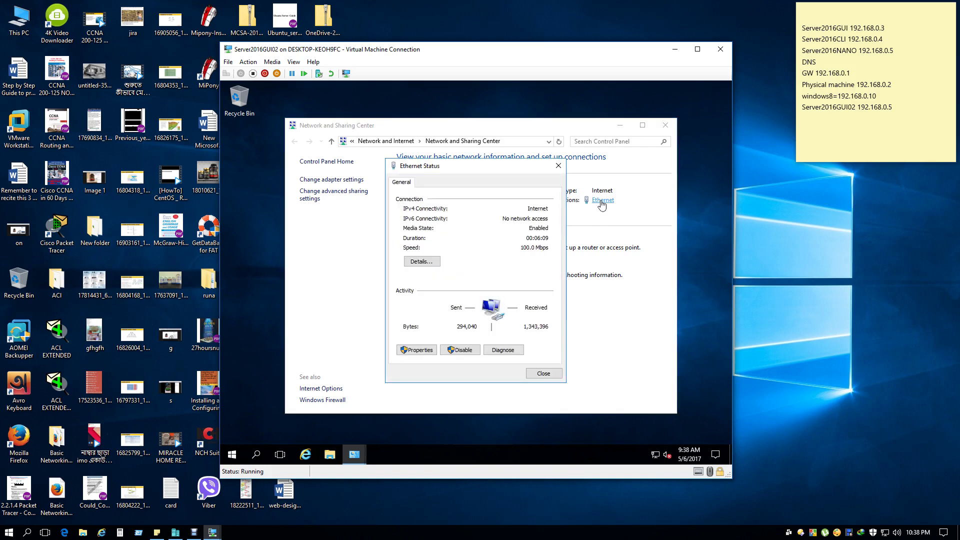
{"action": "left_click", "coordinate": [418, 350]}
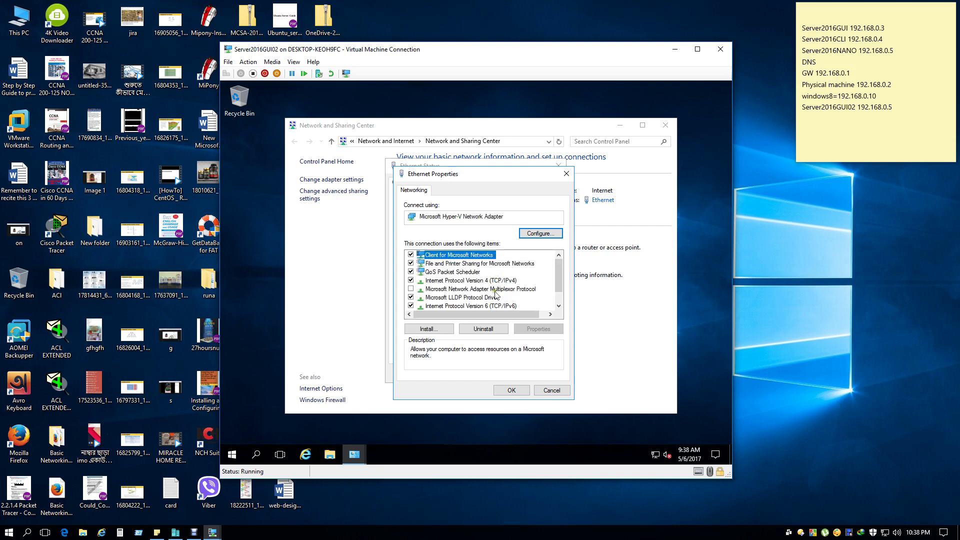
{"action": "scroll", "coordinate": [495, 294], "scroll_direction": "down", "scroll_amount": 1}
{"action": "left_click", "coordinate": [498, 264]}
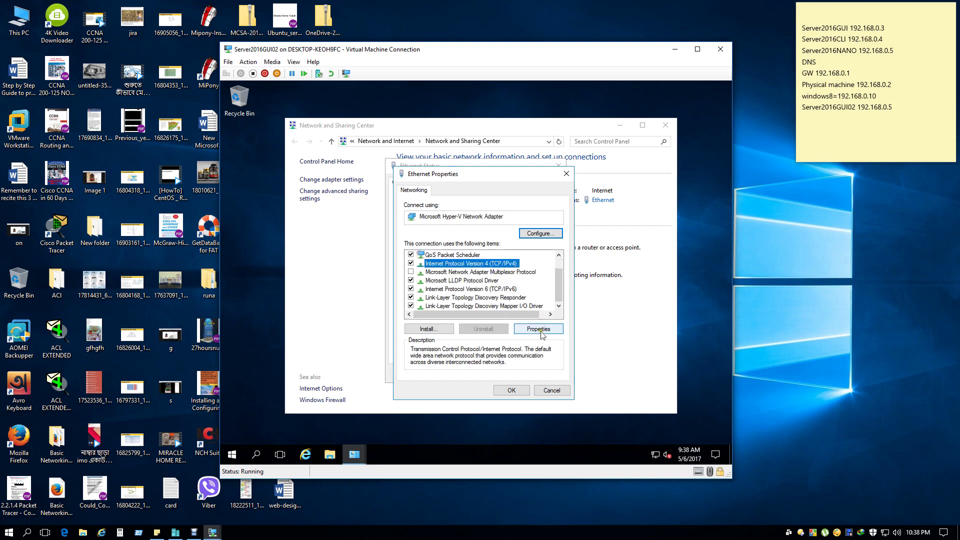
{"action": "left_click", "coordinate": [539, 329]}
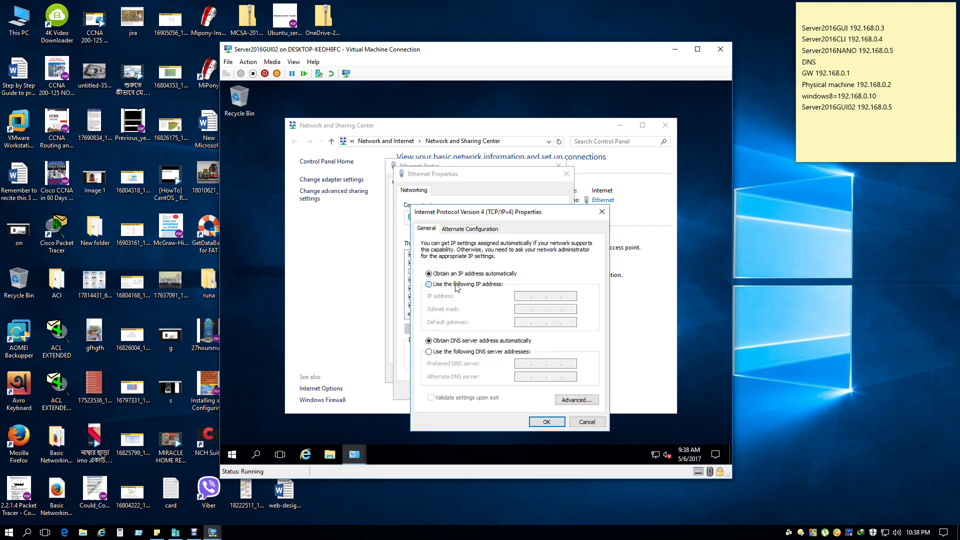
Set static IP 192.168.0.5, mask 255.255.255.0 and gateway 192.168.0.1.
{"action": "left_click", "coordinate": [456, 284]}
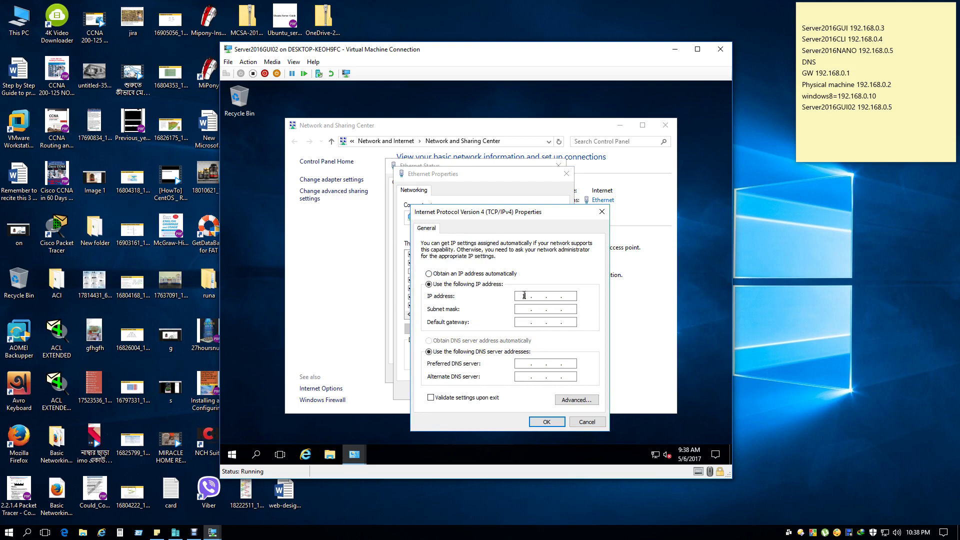
{"action": "left_click", "coordinate": [524, 296]}
{"action": "type", "text": "192 . 168 . 0 ."}
{"action": "left_click", "coordinate": [570, 296]}
{"action": "type", "text": "5"}
{"action": "left_click", "coordinate": [536, 309]}
{"action": "type", "text": "192 . 168 . 0 . 1"}
Set preferred DNS server 192.168.0.3, apply, and close the Ethernet dialogs.
{"action": "left_click", "coordinate": [524, 364]}
{"action": "type", "text": "192 . 168"}
{"action": "left_click", "coordinate": [566, 368]}
{"action": "type", "text": "3"}
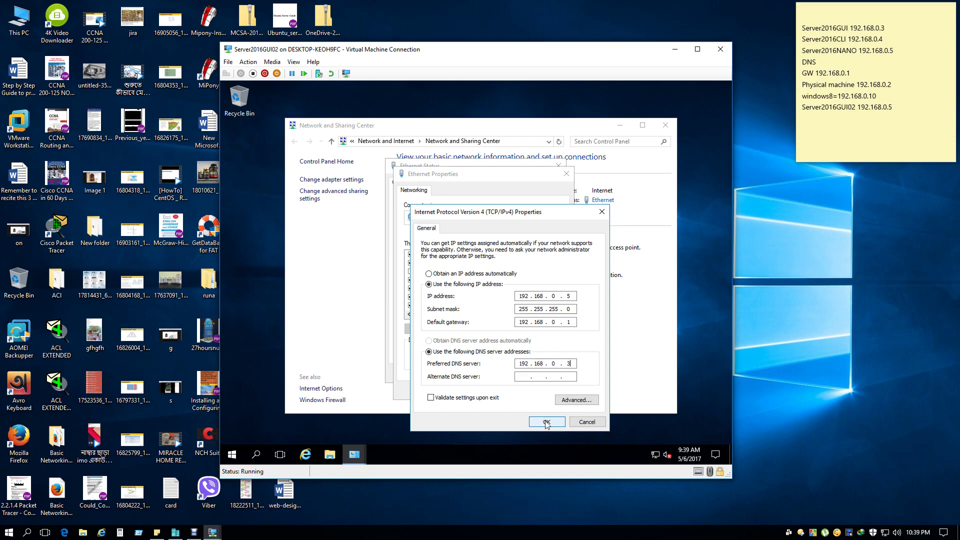
{"action": "left_click", "coordinate": [546, 423]}
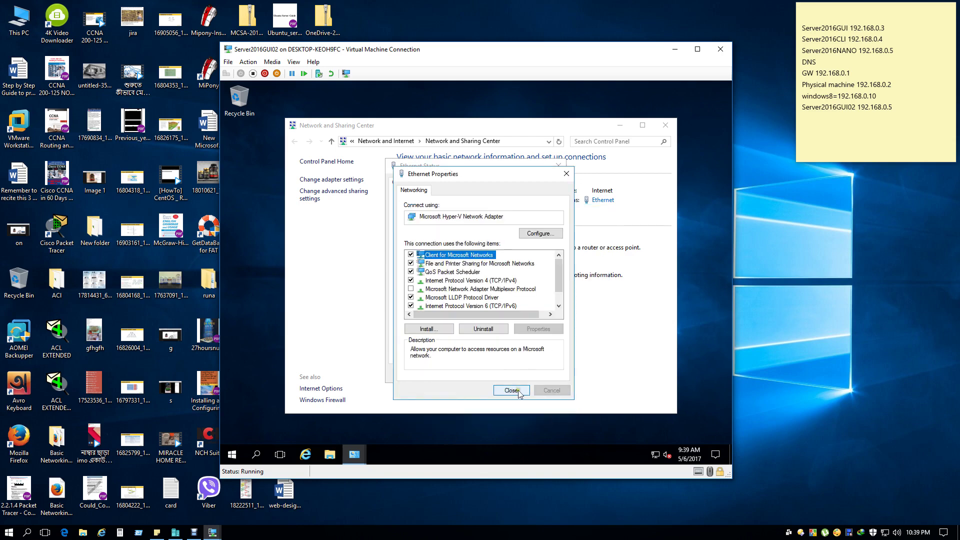
{"action": "left_click", "coordinate": [515, 390]}
{"action": "left_click", "coordinate": [542, 378]}
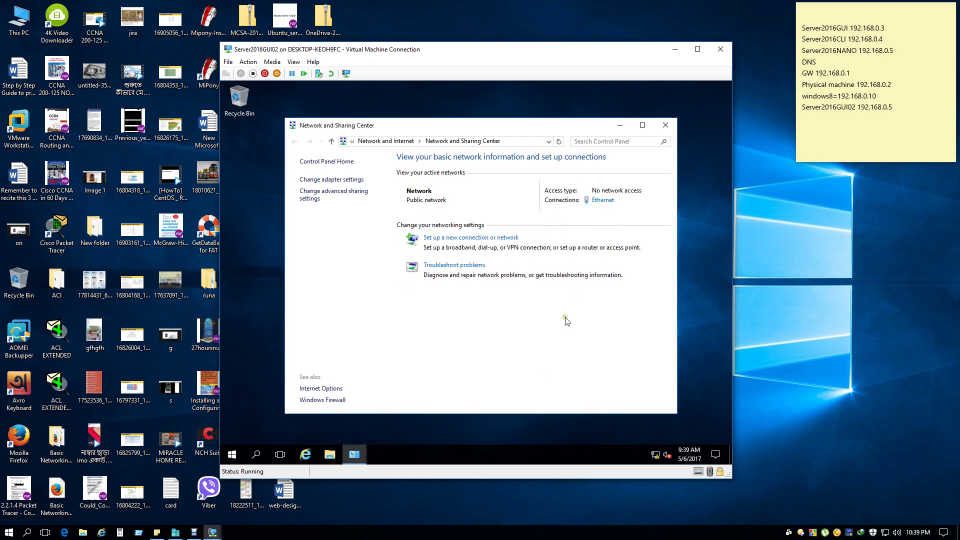
Close Network and Sharing Center, refresh the guest desktop, and dismiss the SmartScreen notification.
{"action": "left_click", "coordinate": [665, 126]}
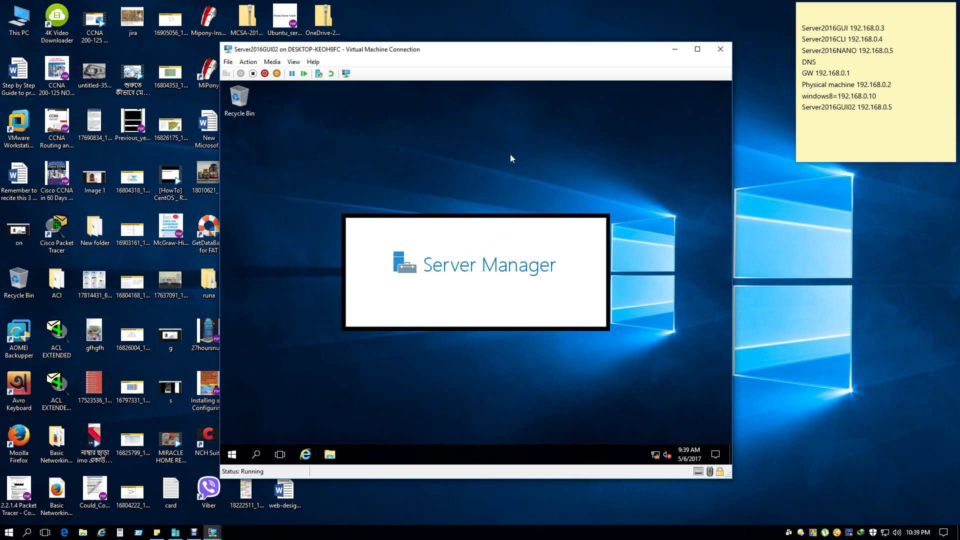
{"action": "right_click", "coordinate": [510, 154]}
{"action": "left_click", "coordinate": [532, 183]}
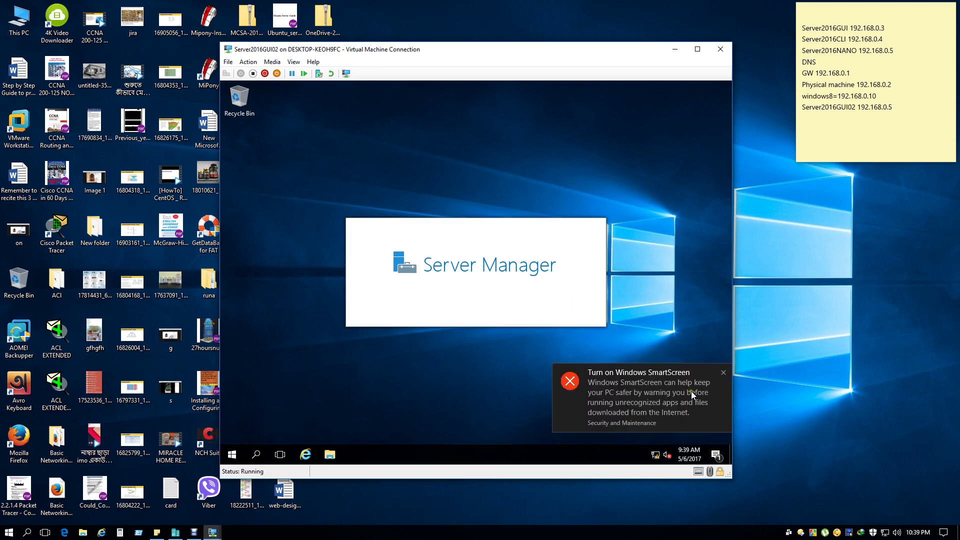
{"action": "left_click", "coordinate": [723, 373]}
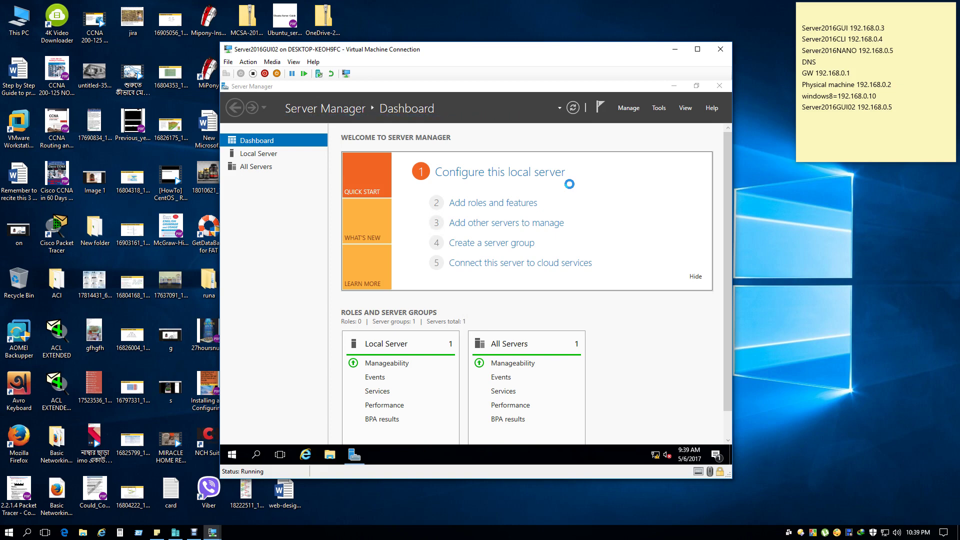
{"action": "left_click", "coordinate": [260, 158]}
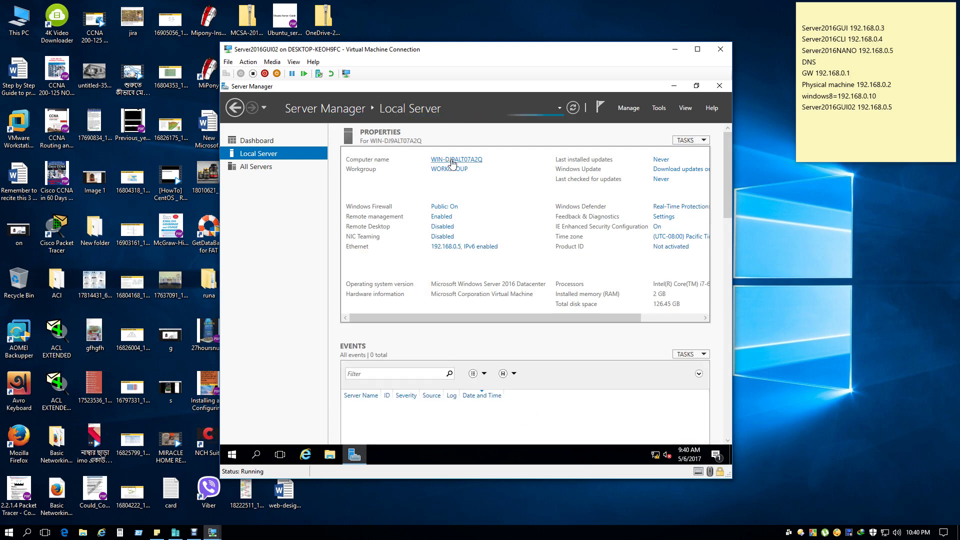
{"action": "left_click", "coordinate": [453, 161]}
{"action": "left_click", "coordinate": [434, 241]}
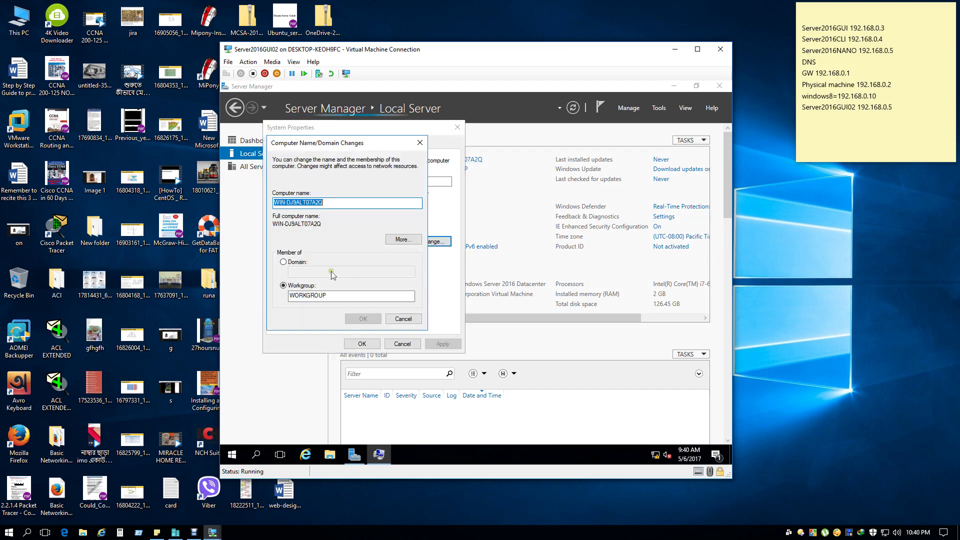
{"action": "type", "text": "Server2016GUI02"}
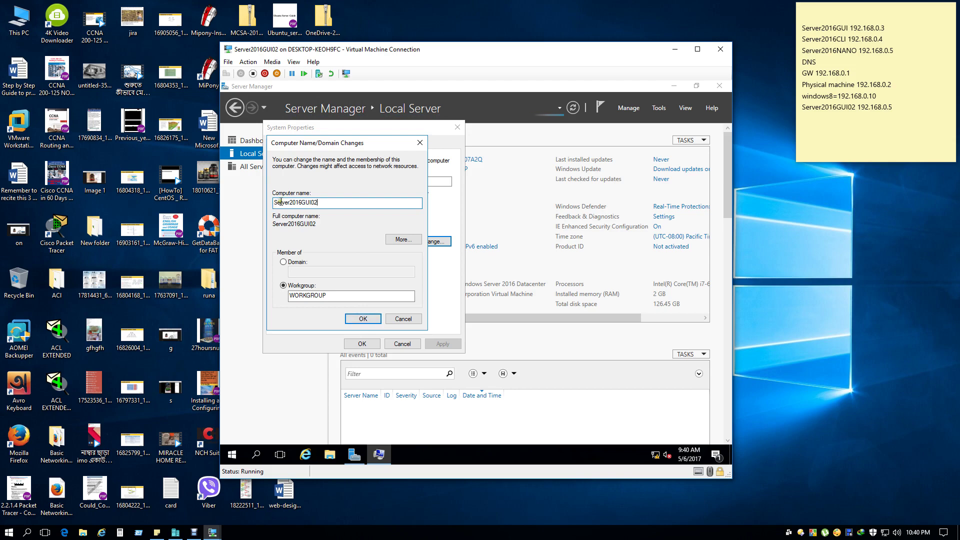
{"action": "left_click_drag", "start_coordinate": [290, 202], "coordinate": [236, 193]}
{"action": "type", "text": "SERVER"}
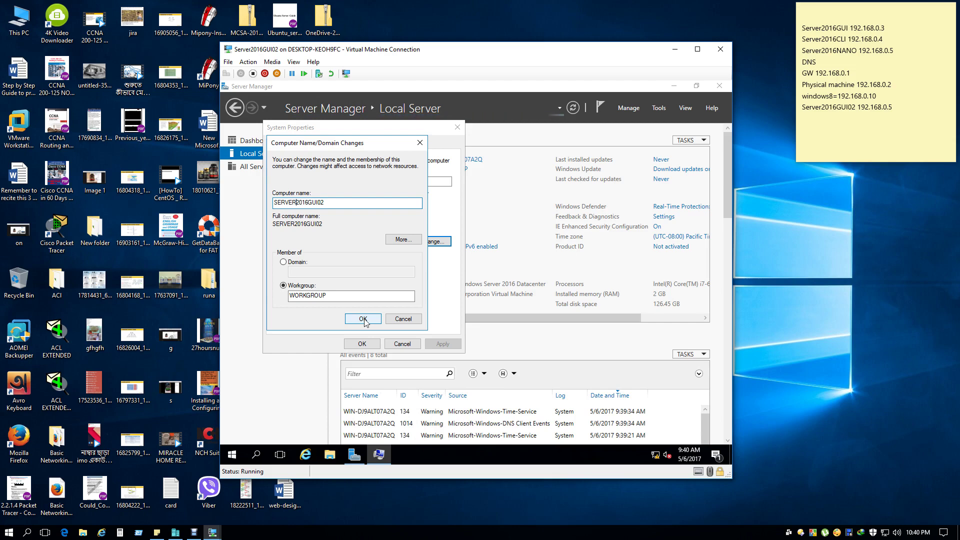
{"action": "left_click", "coordinate": [364, 319]}
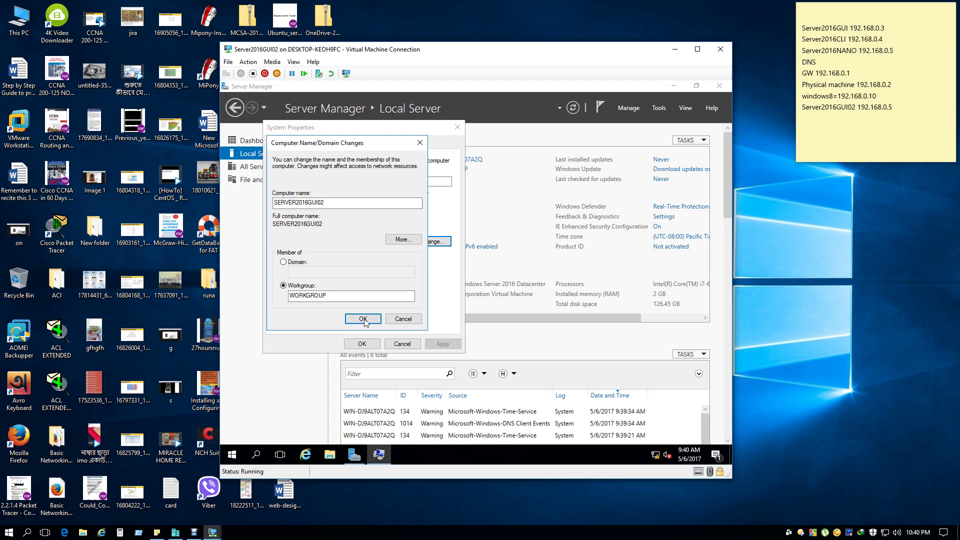
Acknowledge the restart notice, close System Properties, and restart GUI02 now.
{"action": "left_click", "coordinate": [534, 281]}
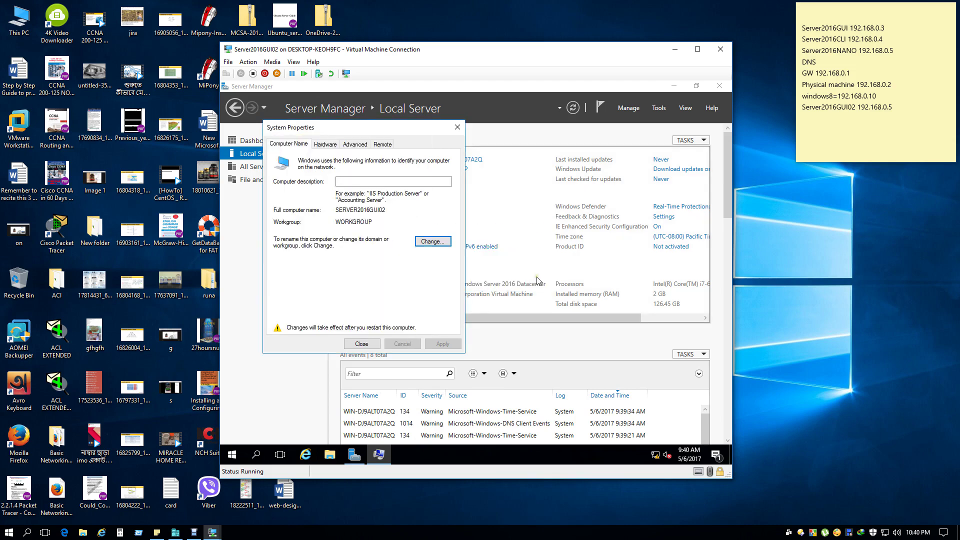
{"action": "left_click", "coordinate": [353, 347]}
{"action": "left_click", "coordinate": [477, 276]}
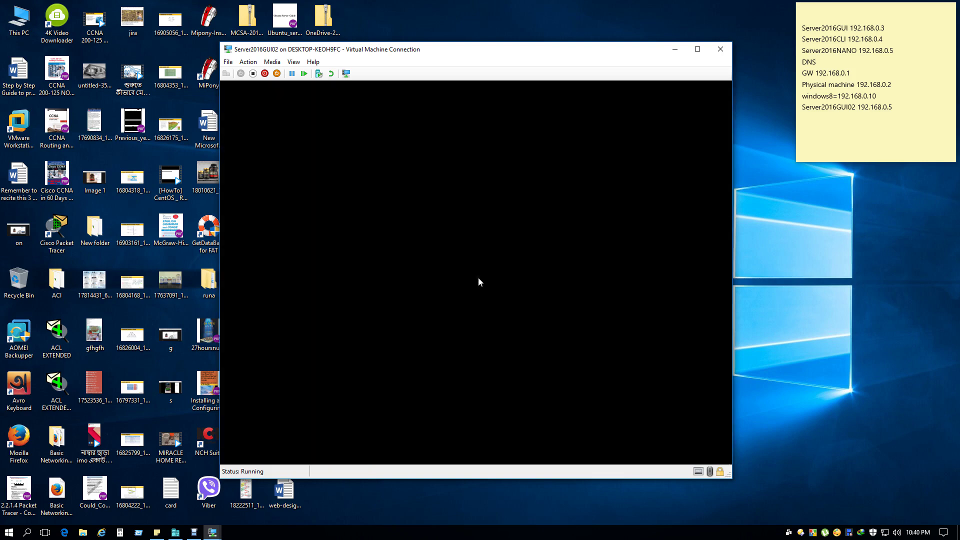
Switch to the Server2016GUI VM, minimizing the GUI02 window and Server Manager.
{"action": "left_click", "coordinate": [212, 532]}
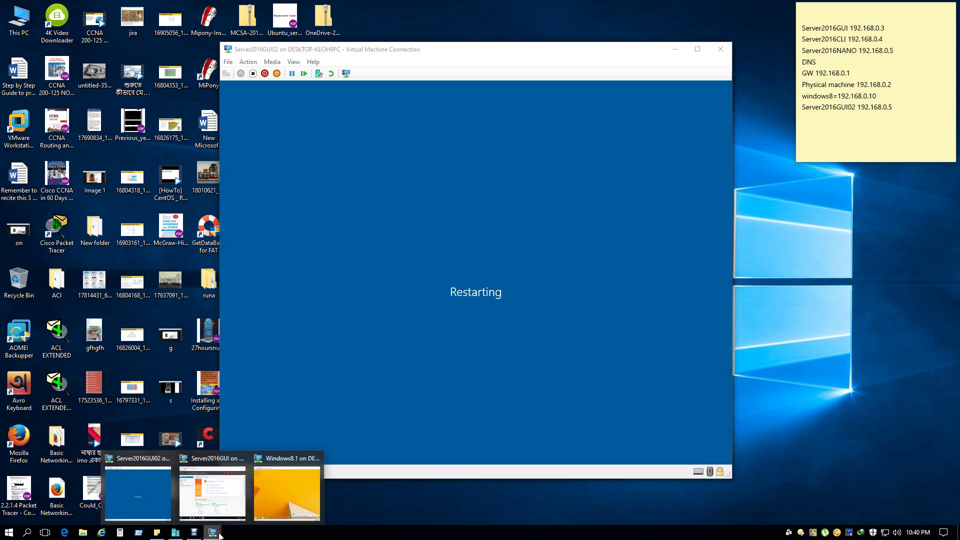
{"action": "left_click", "coordinate": [225, 488]}
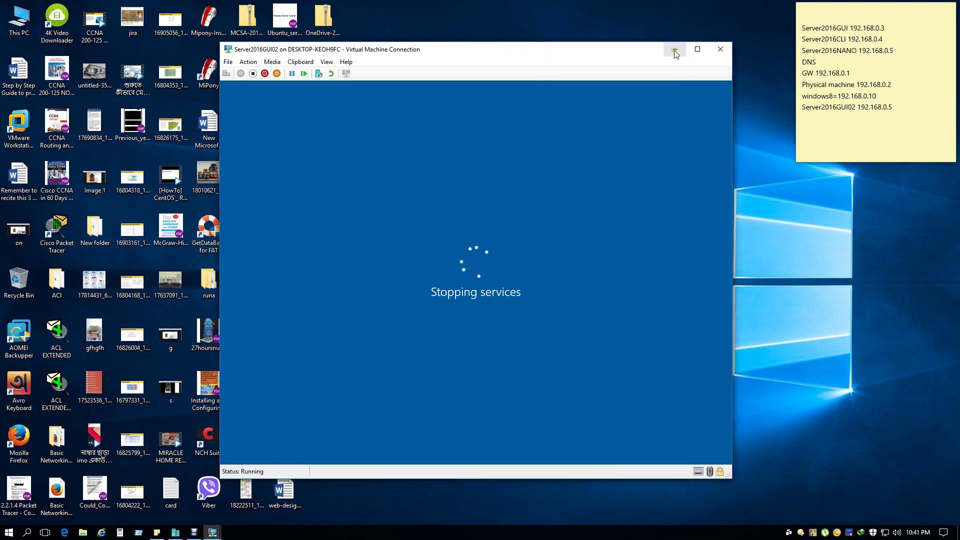
{"action": "left_click", "coordinate": [674, 50]}
{"action": "left_click", "coordinate": [676, 86]}
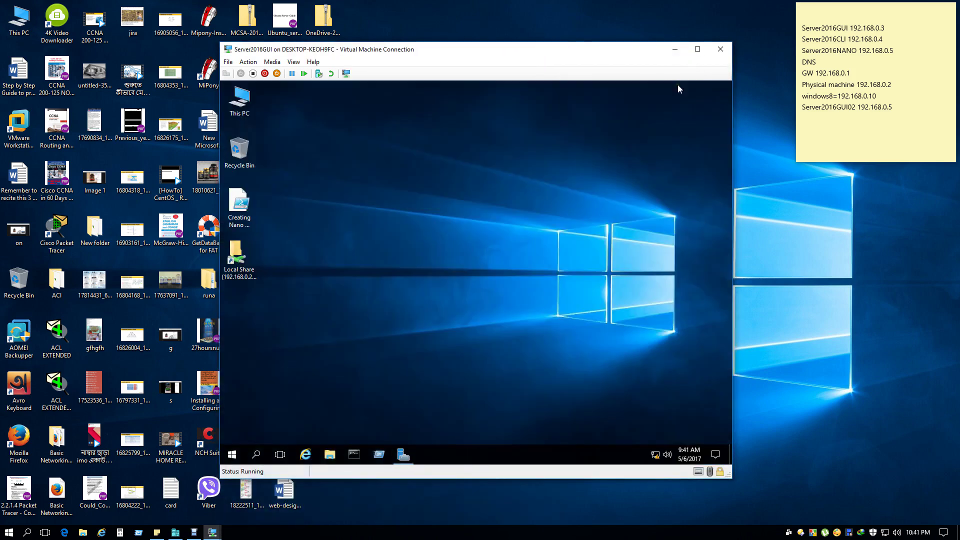
{"action": "double_click", "coordinate": [239, 99]}
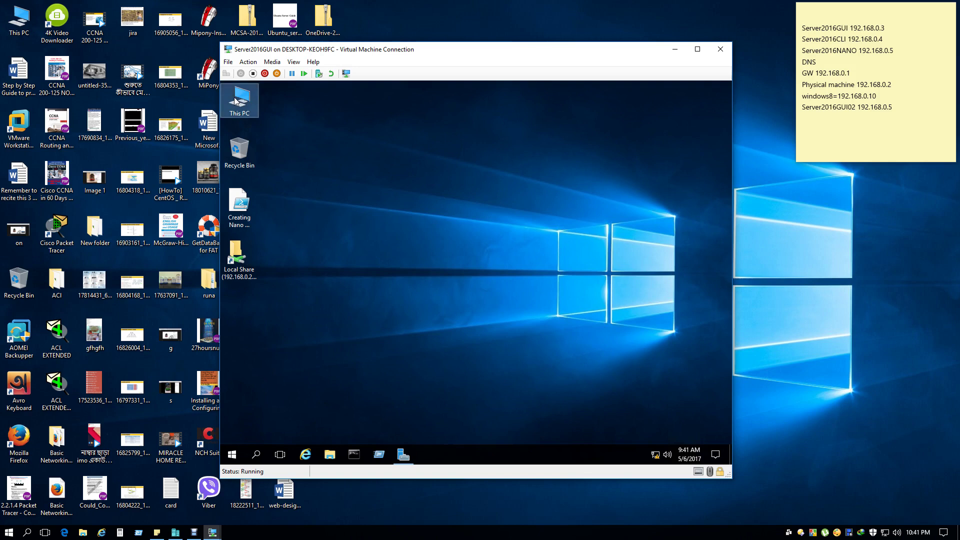
{"action": "right_click", "coordinate": [235, 97]}
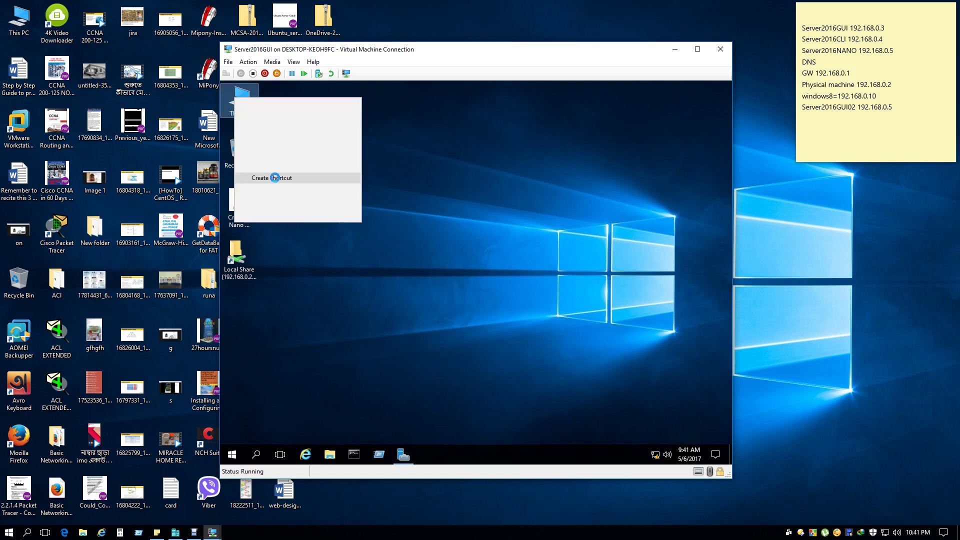
{"action": "left_click", "coordinate": [288, 216]}
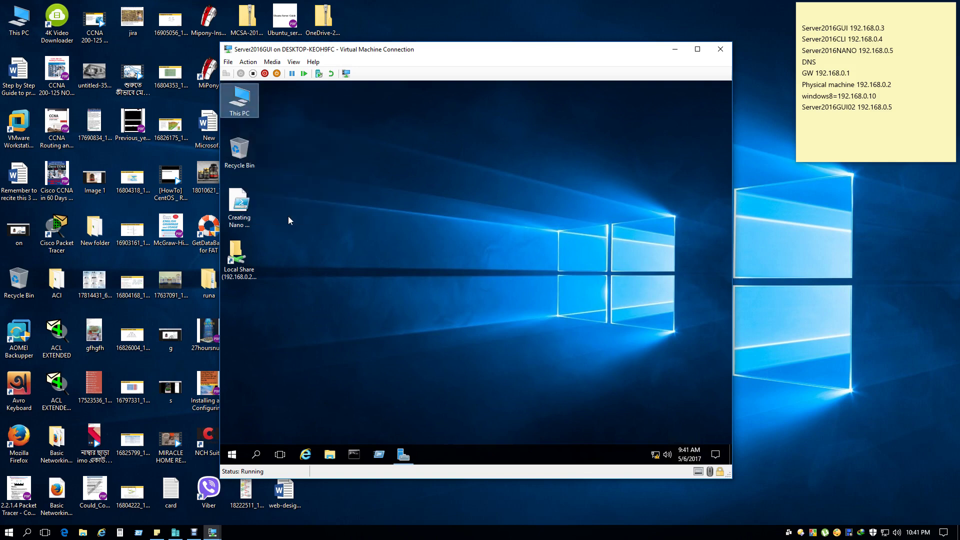
{"action": "left_click", "coordinate": [288, 216]}
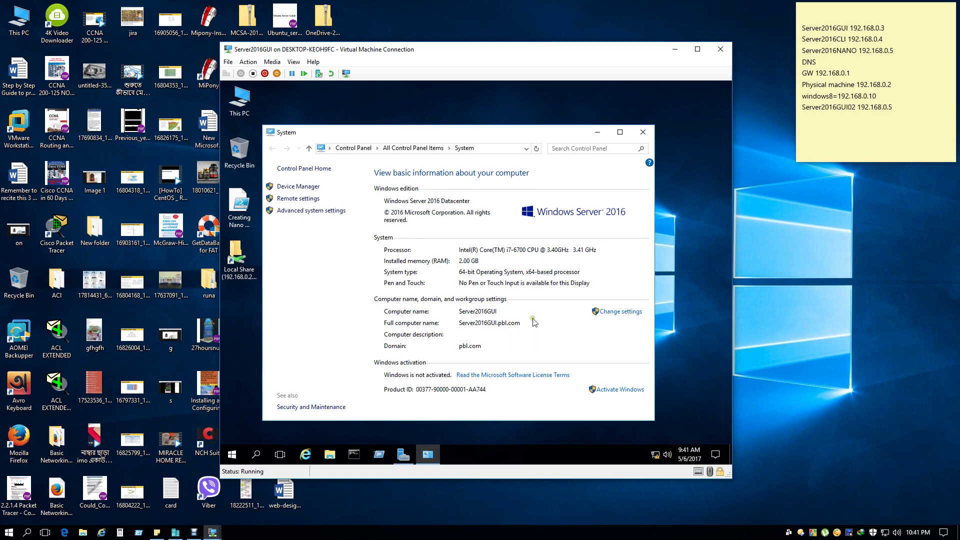
{"action": "left_click", "coordinate": [613, 315]}
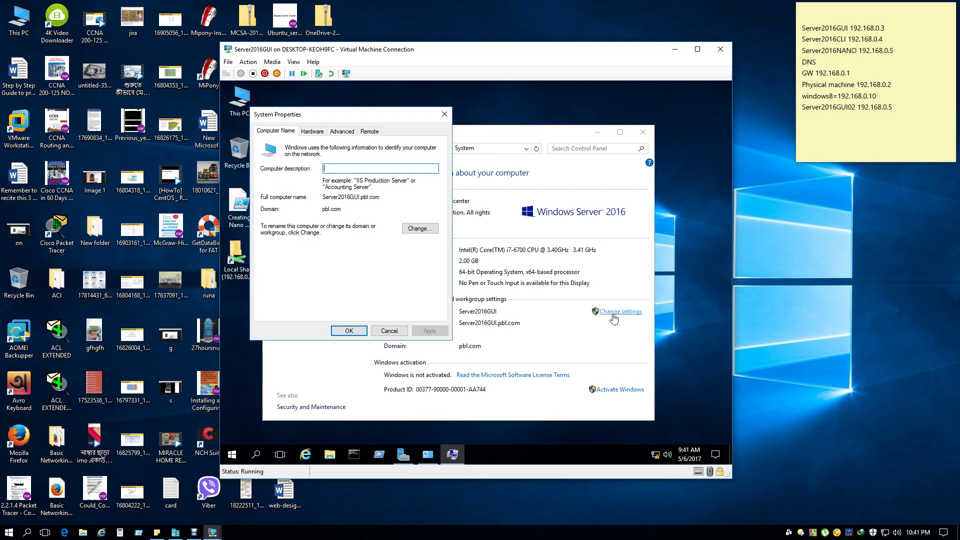
{"action": "left_click", "coordinate": [420, 231]}
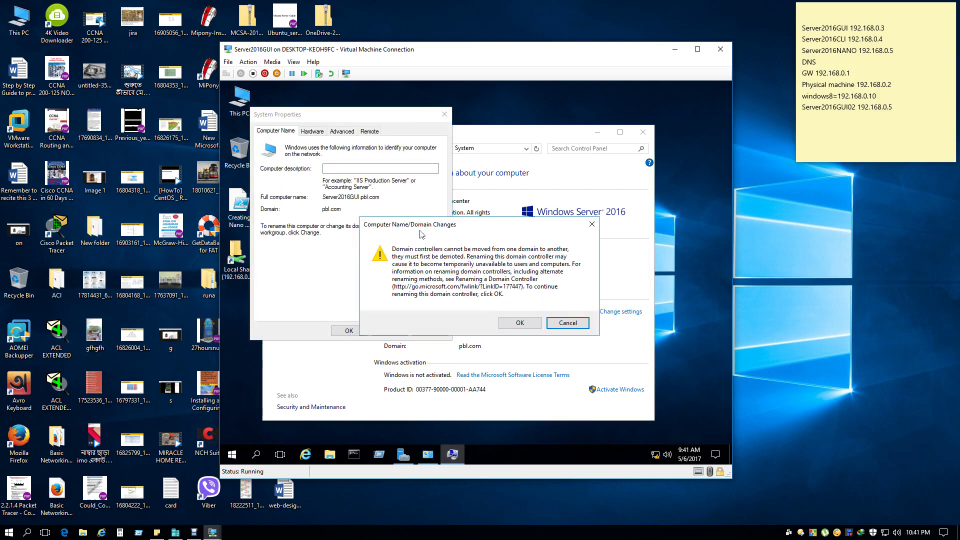
{"action": "left_click", "coordinate": [520, 323]}
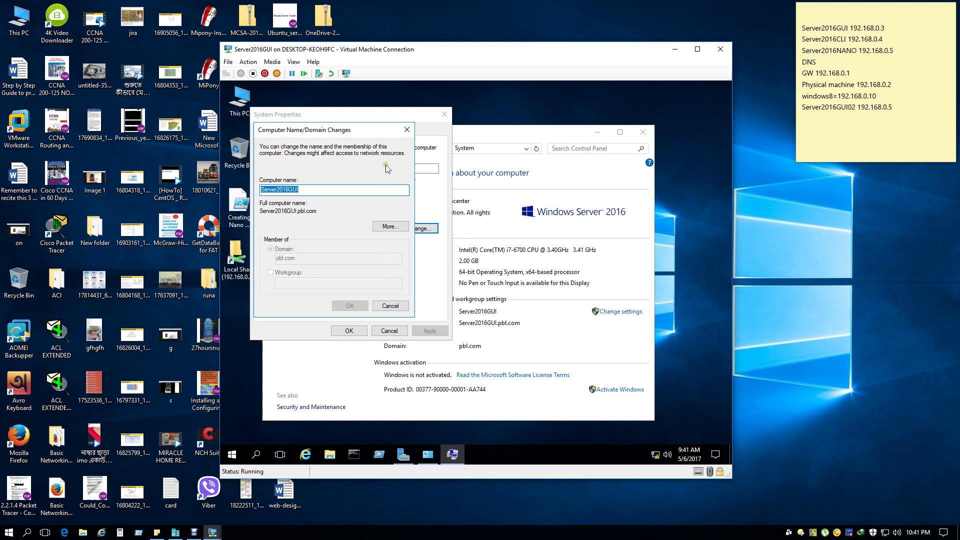
{"action": "left_click", "coordinate": [406, 131]}
{"action": "left_click", "coordinate": [445, 113]}
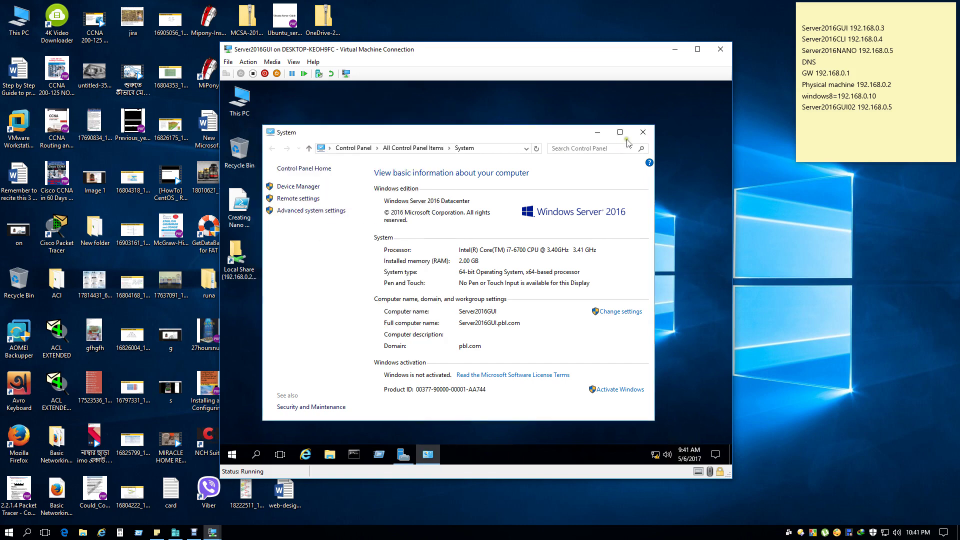
{"action": "left_click", "coordinate": [643, 132]}
{"action": "right_click", "coordinate": [529, 177]}
{"action": "left_click", "coordinate": [562, 204]}
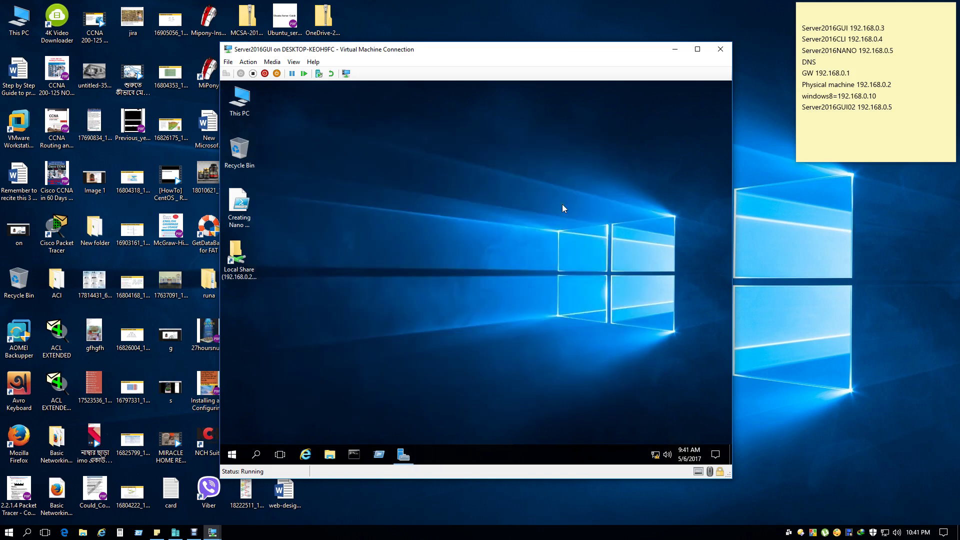
Open Server Manager on Server2016GUI, check the GUI02 VM, then return and view All Servers.
{"action": "left_click", "coordinate": [403, 454]}
{"action": "left_click", "coordinate": [213, 532]}
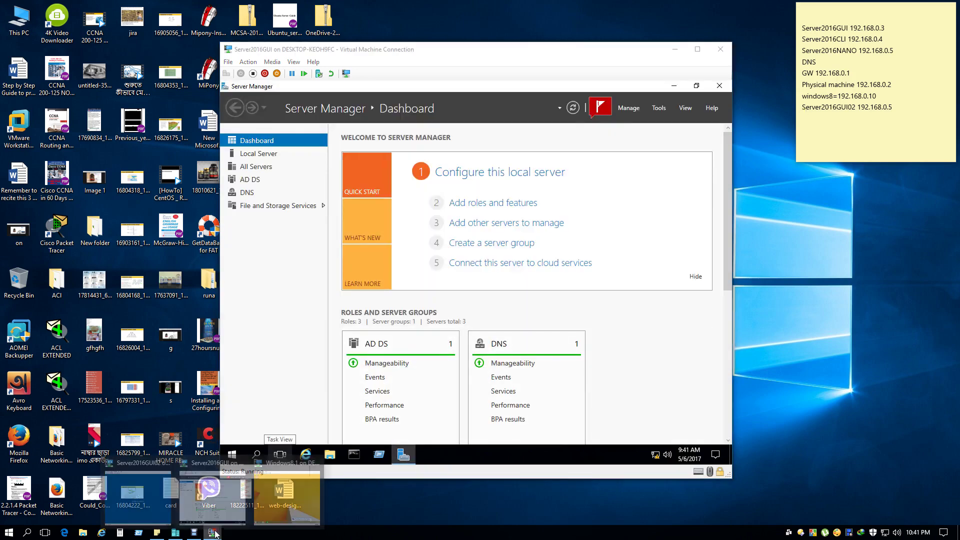
{"action": "left_click", "coordinate": [148, 493]}
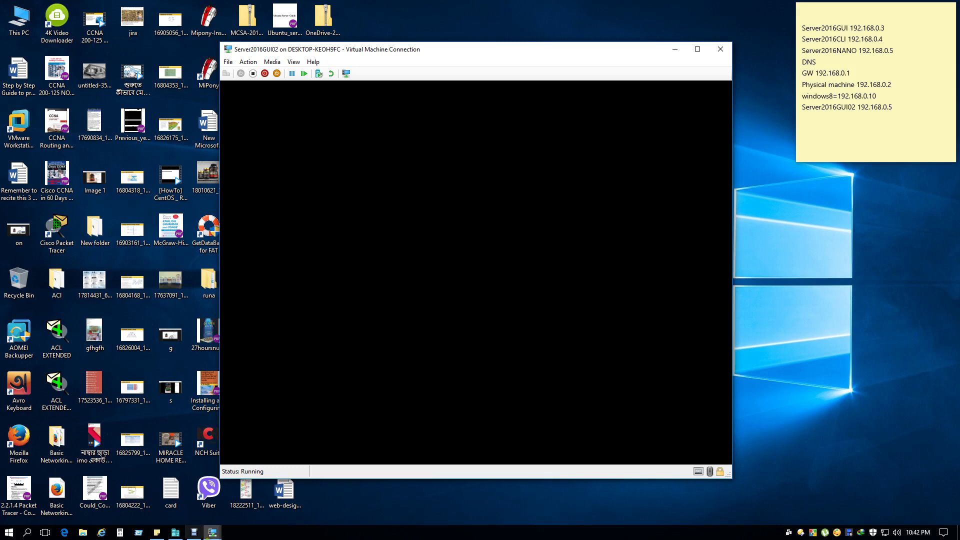
{"action": "left_click", "coordinate": [214, 532]}
{"action": "left_click", "coordinate": [212, 493]}
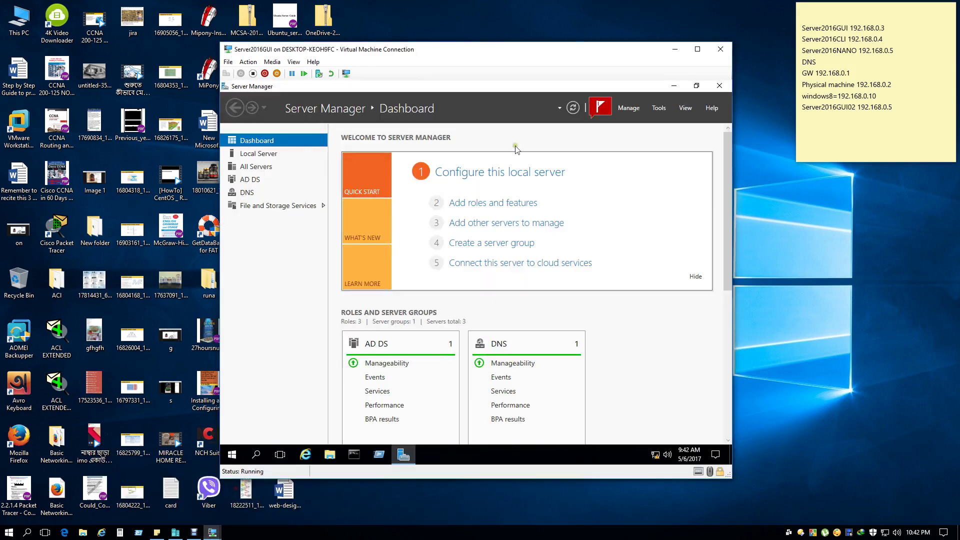
{"action": "left_click", "coordinate": [257, 168]}
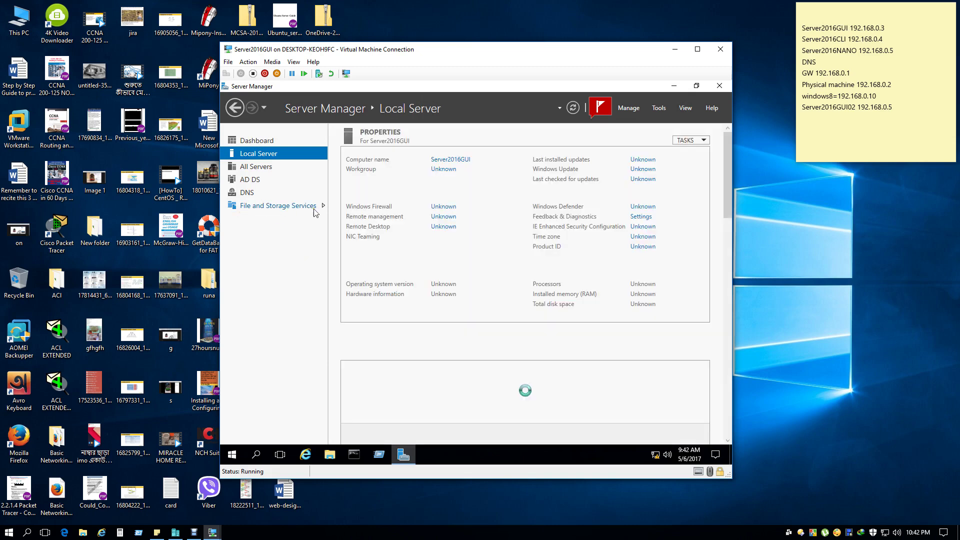
Start Add Roles and Features from Server Manager's Manage menu on Server2016GUI.
{"action": "left_click", "coordinate": [659, 108]}
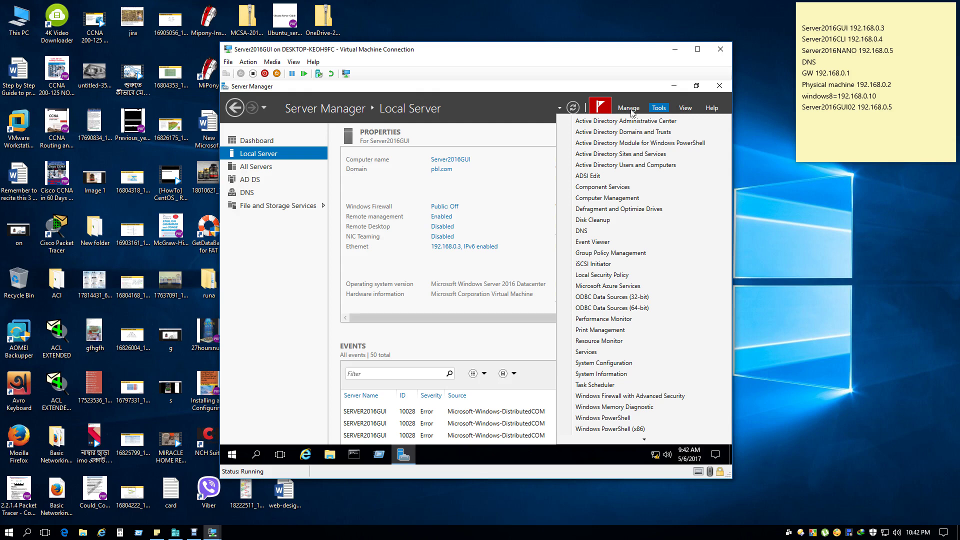
{"action": "left_click", "coordinate": [629, 108]}
{"action": "left_click", "coordinate": [629, 108]}
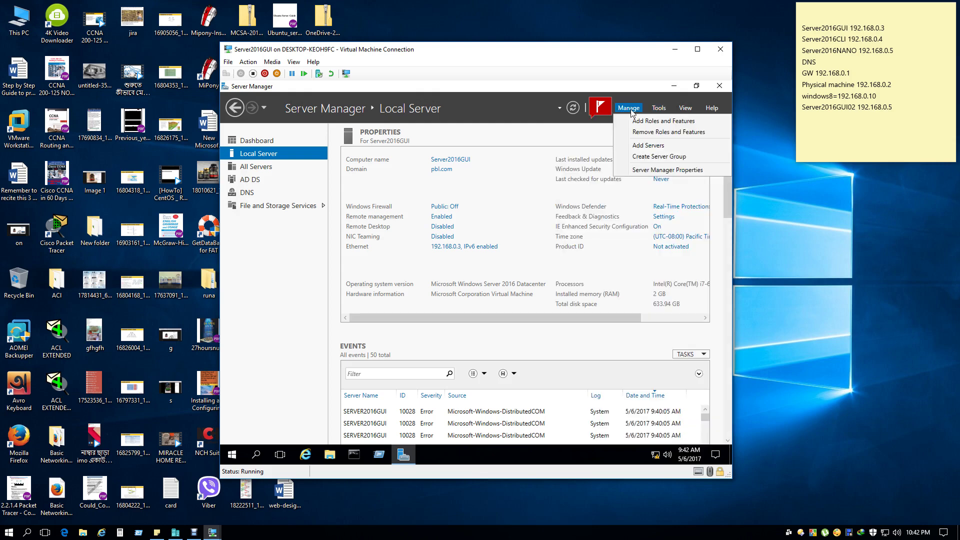
{"action": "left_click", "coordinate": [631, 122]}
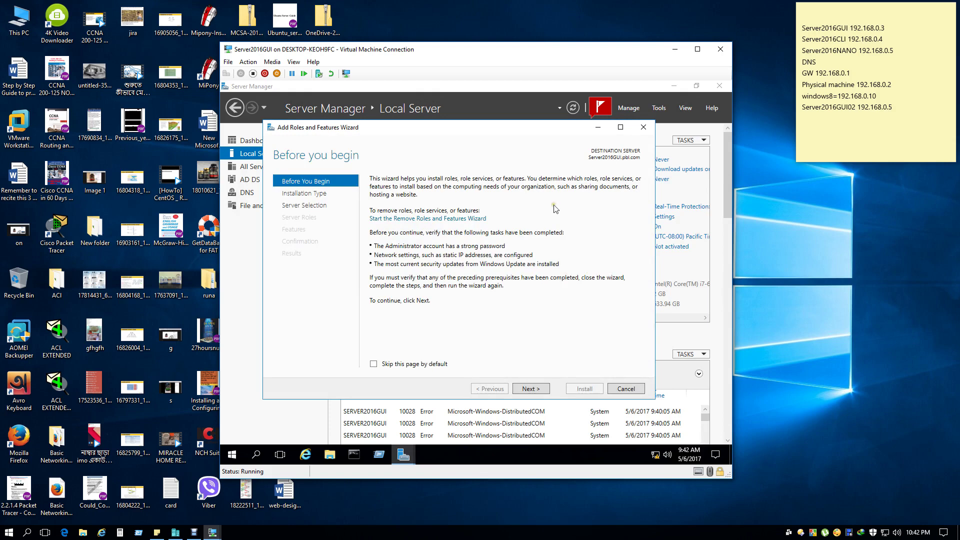
Advance with role-based installation on Server2016GUI and expand File and Storage Services > File and iSCSI Services.
{"action": "left_click", "coordinate": [530, 389]}
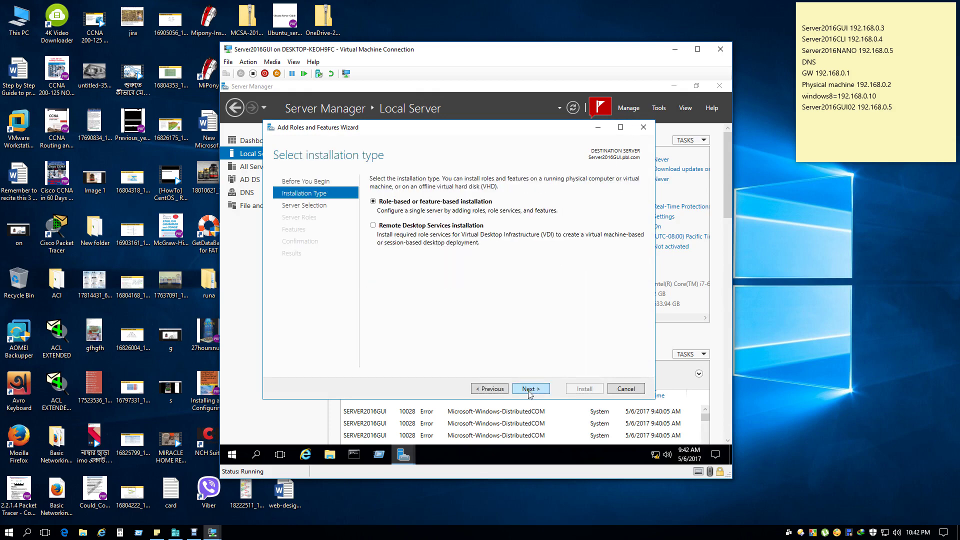
{"action": "left_click", "coordinate": [529, 390]}
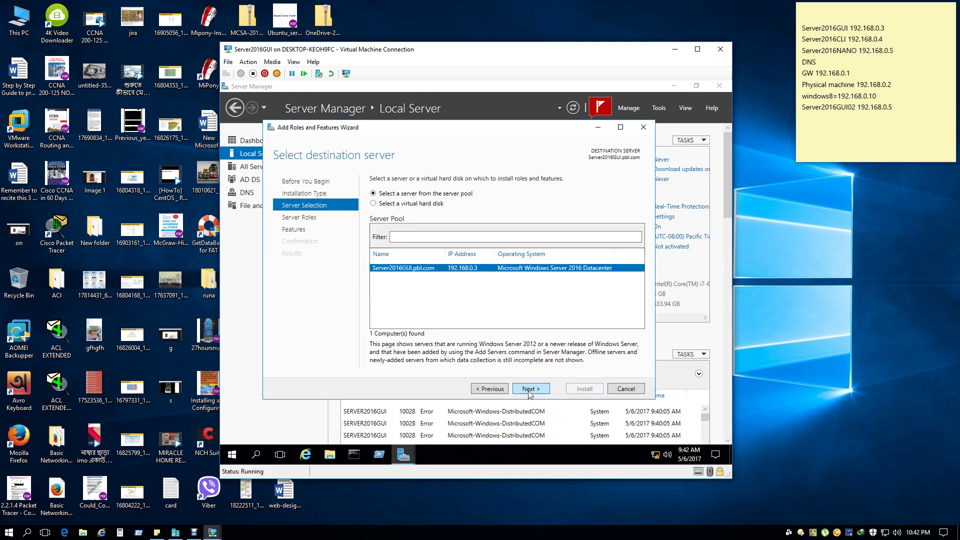
{"action": "left_click", "coordinate": [530, 390]}
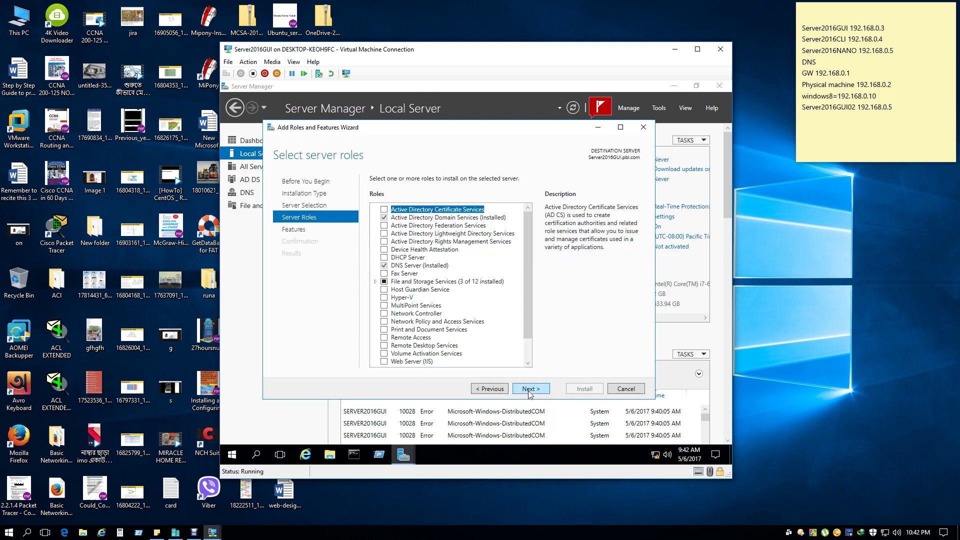
{"action": "left_click", "coordinate": [375, 281]}
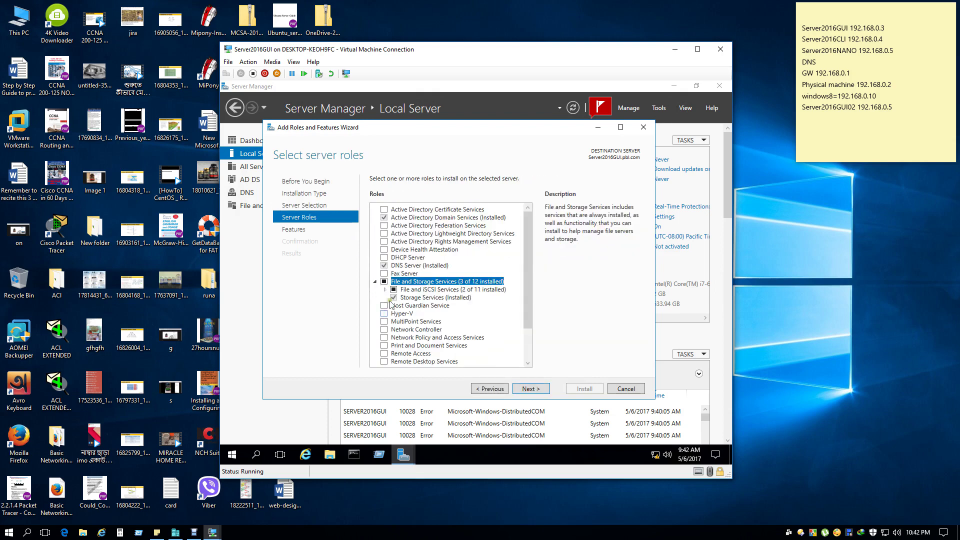
{"action": "left_click", "coordinate": [385, 290]}
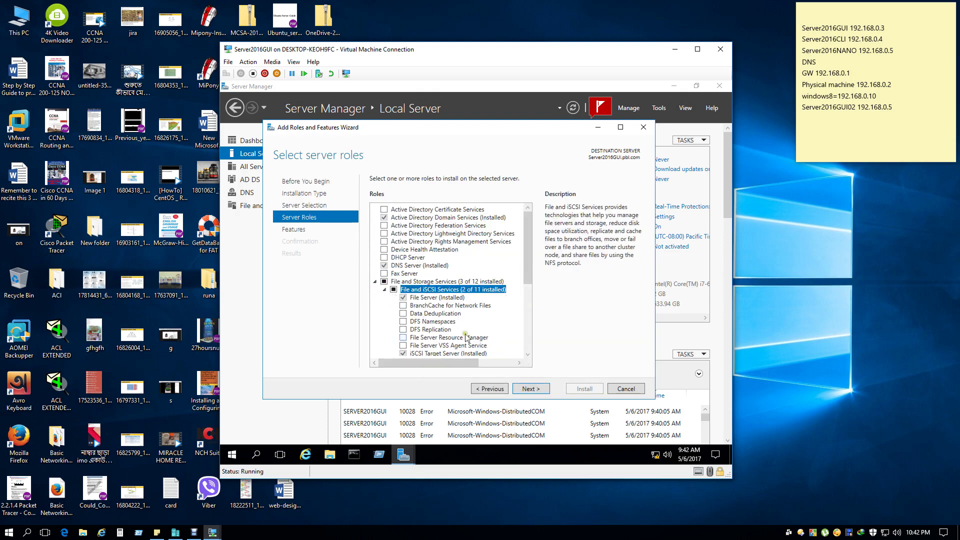
Review the roles list, read the installed File Server role's description, and cancel the wizard.
{"action": "scroll", "coordinate": [492, 307], "scroll_direction": "down", "scroll_amount": 1}
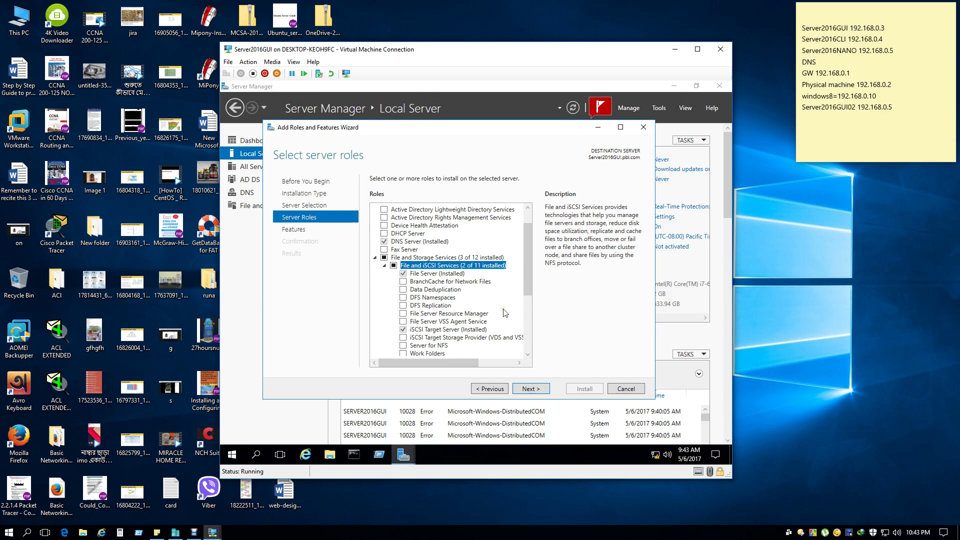
{"action": "scroll", "coordinate": [505, 313], "scroll_direction": "down", "scroll_amount": 1}
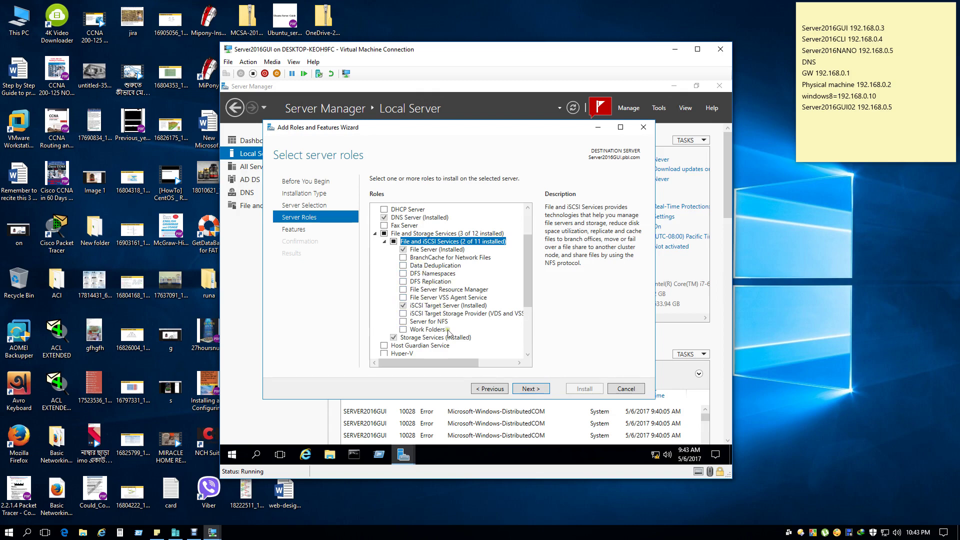
{"action": "scroll", "coordinate": [484, 326], "scroll_direction": "down", "scroll_amount": 1}
{"action": "scroll", "coordinate": [484, 326], "scroll_direction": "down", "scroll_amount": 3}
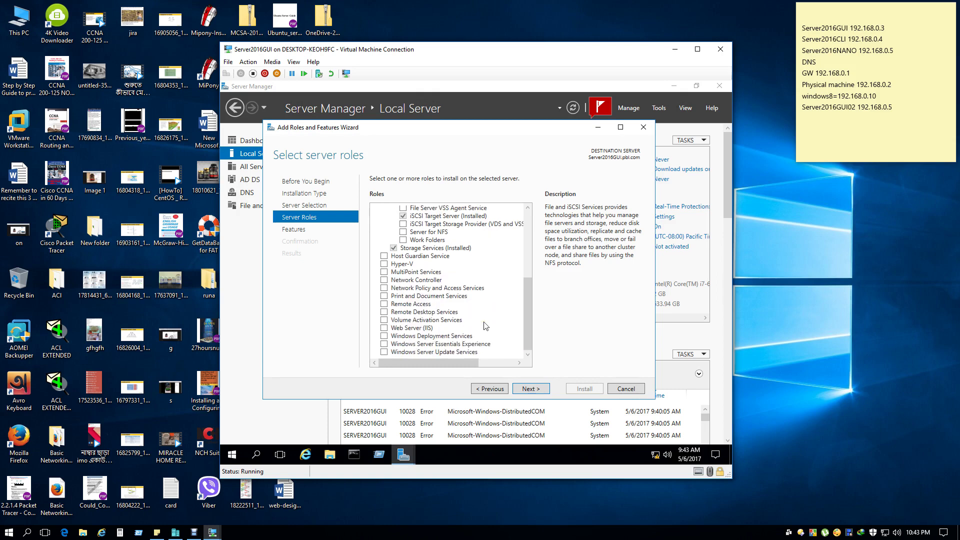
{"action": "scroll", "coordinate": [484, 326], "scroll_direction": "up", "scroll_amount": 2}
{"action": "scroll", "coordinate": [484, 326], "scroll_direction": "up", "scroll_amount": 1}
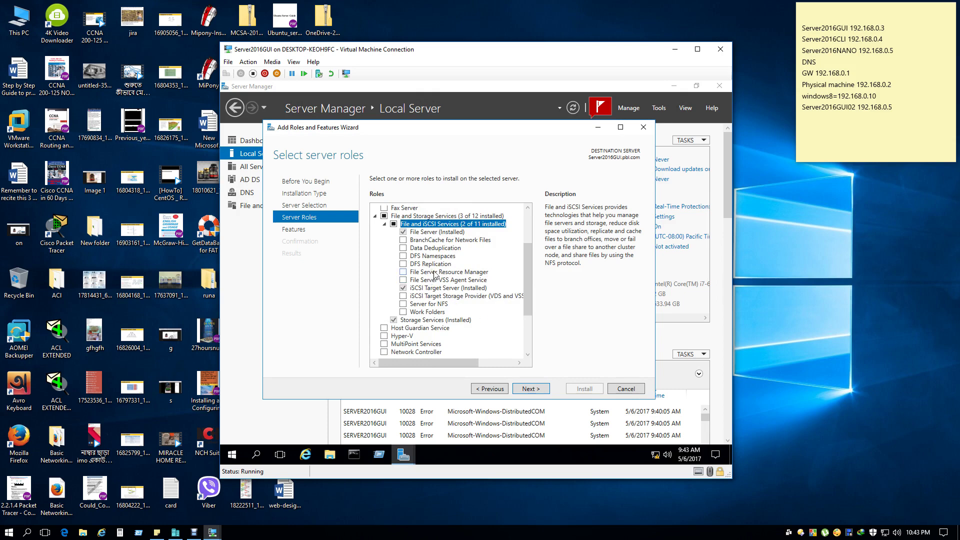
{"action": "scroll", "coordinate": [435, 274], "scroll_direction": "up", "scroll_amount": 3}
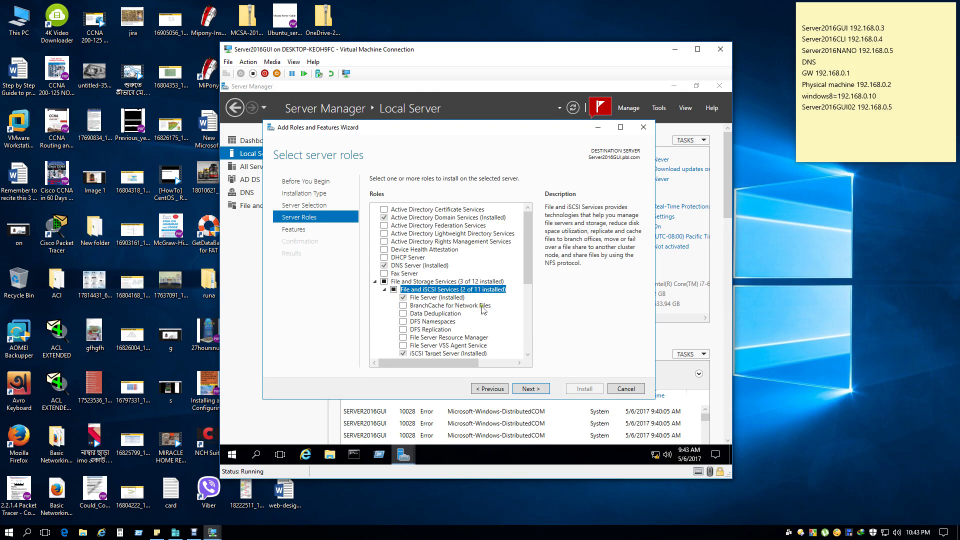
{"action": "left_click", "coordinate": [442, 299]}
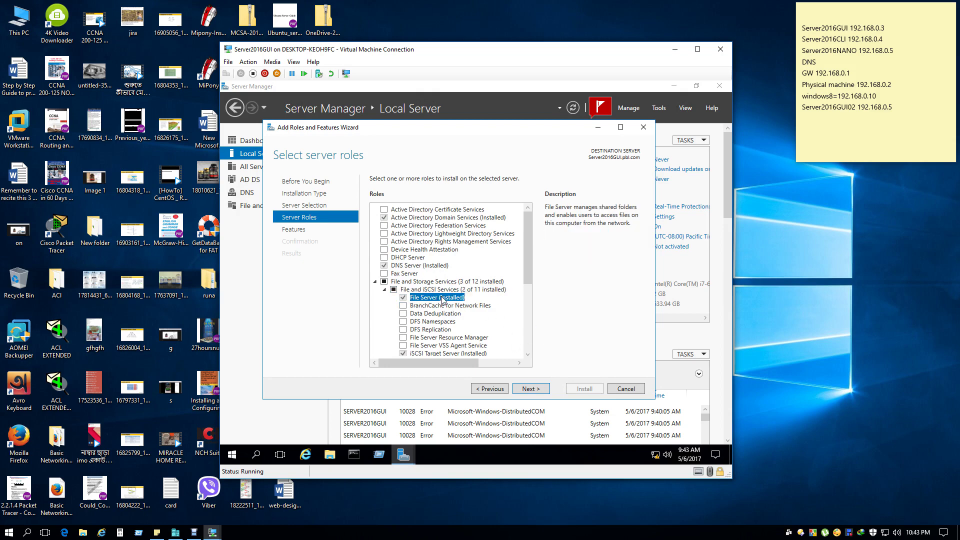
{"action": "left_click", "coordinate": [620, 390]}
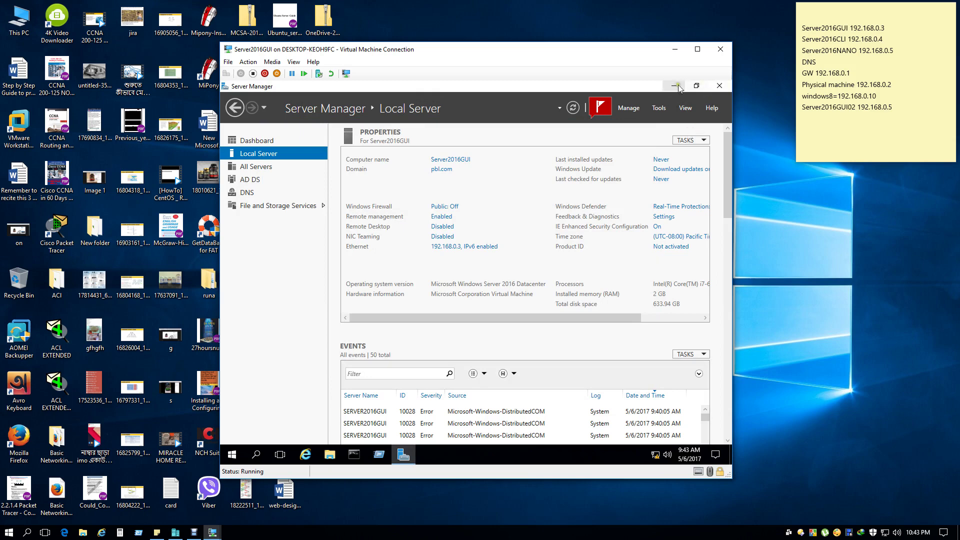
Close Server Manager, launch Windows PowerShell, and enter Get-WindowsFeature via Tab completion.
{"action": "left_click", "coordinate": [719, 86]}
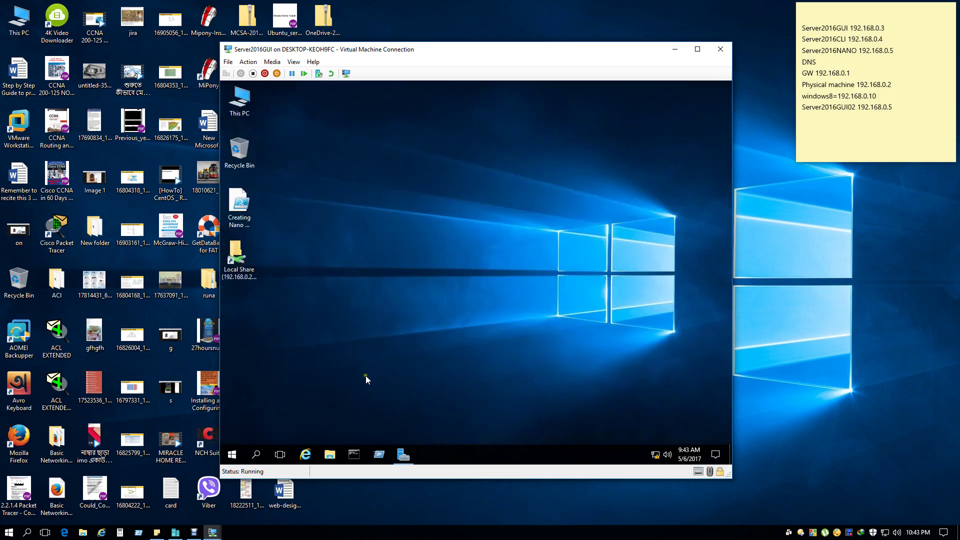
{"action": "left_click", "coordinate": [232, 455]}
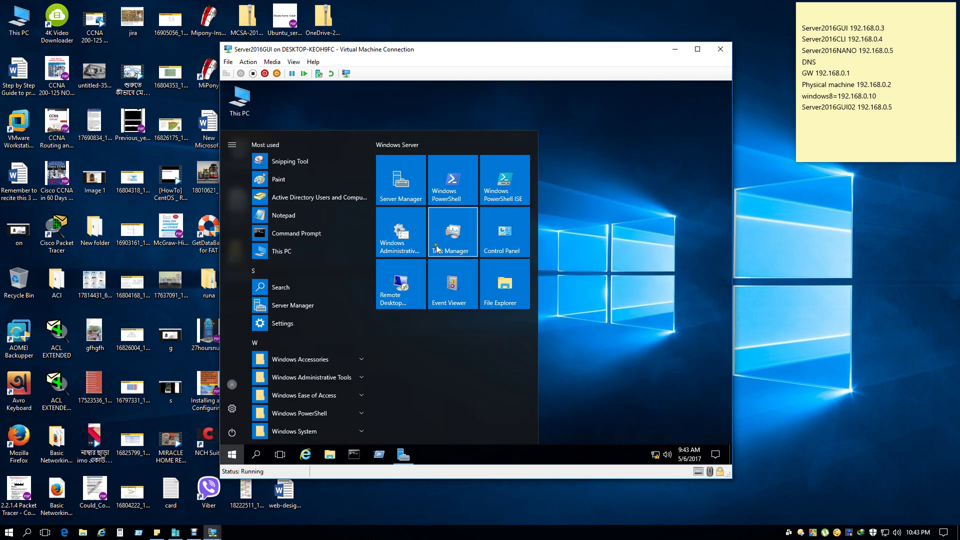
{"action": "left_click", "coordinate": [461, 176]}
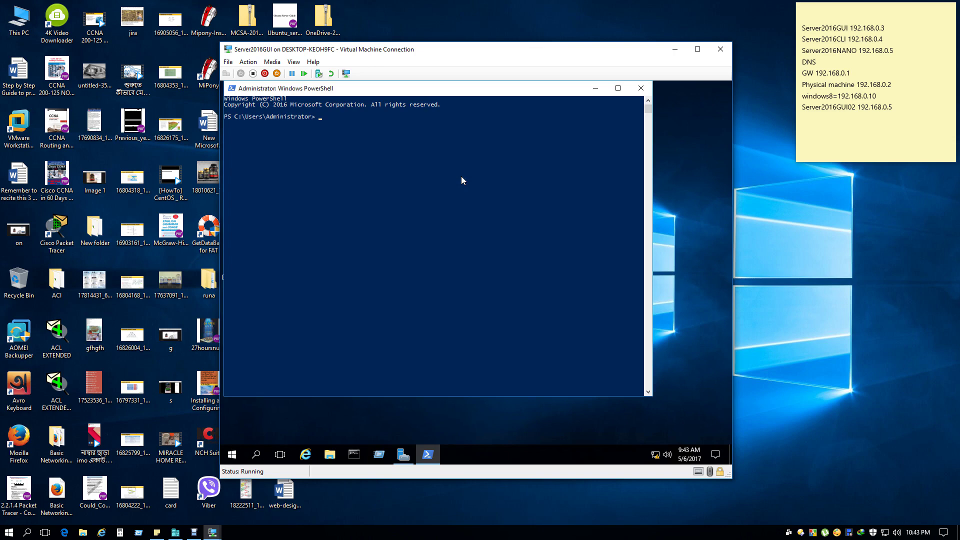
{"action": "type", "text": "get-win"}
{"action": "key", "text": "Tab"}
{"action": "key", "text": "Tab"}
{"action": "key", "text": "Tab"}
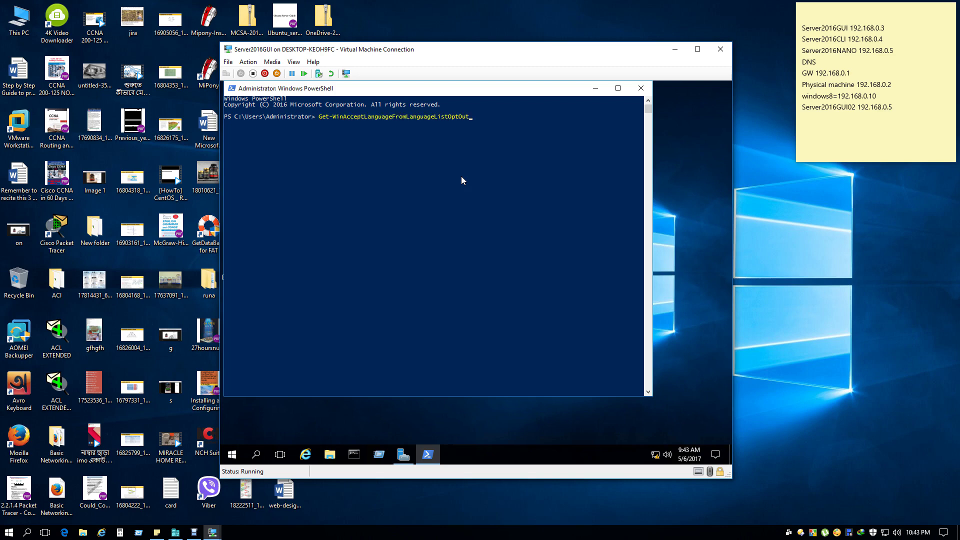
{"action": "key", "text": "Tab"}
{"action": "key", "text": "Tab"}
{"action": "key", "text": "Tab"}
{"action": "key", "text": "Tab"}
{"action": "key", "text": "Tab"}
{"action": "key", "text": "Tab"}
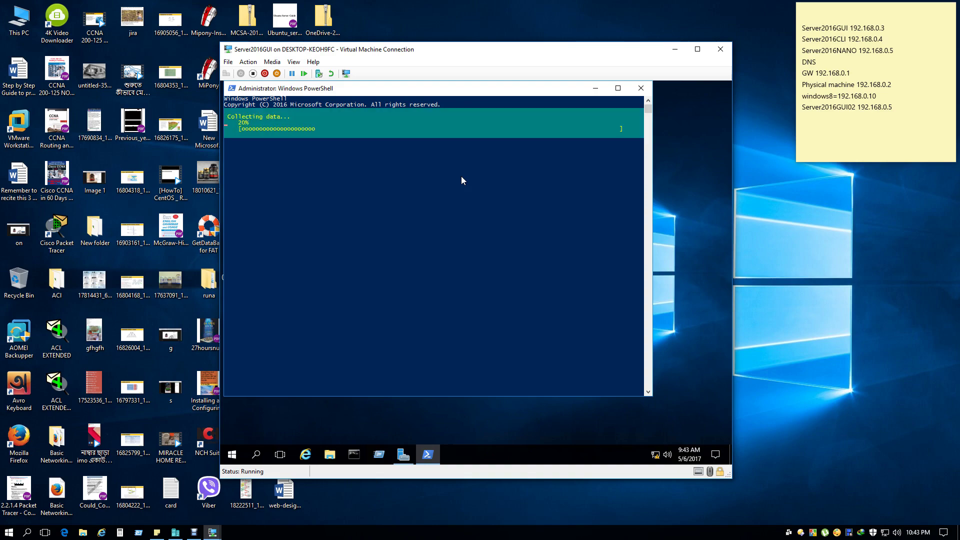
Scroll through the Windows feature list and recall the Get-WindowsFeature command.
{"action": "scroll", "coordinate": [472, 255], "scroll_direction": "up", "scroll_amount": 20}
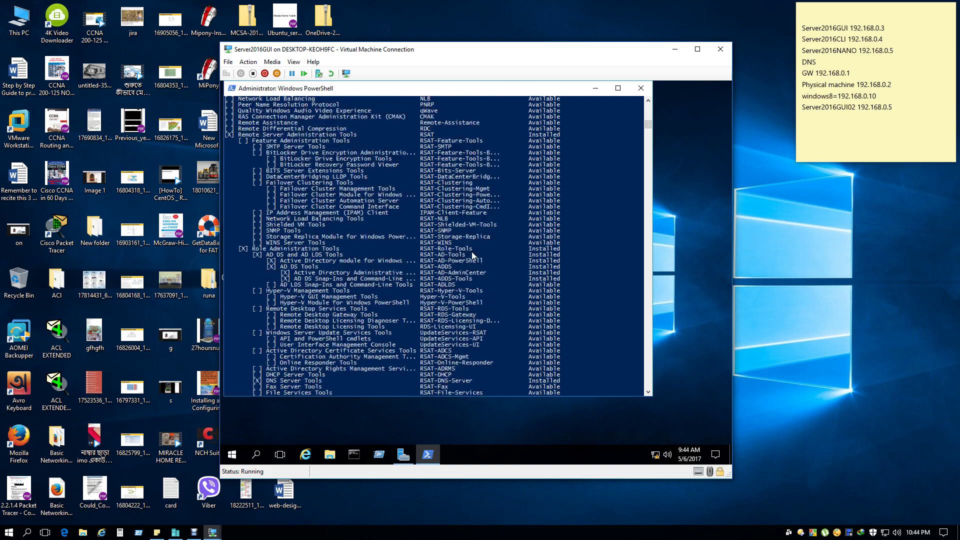
{"action": "scroll", "coordinate": [472, 255], "scroll_direction": "up", "scroll_amount": 17}
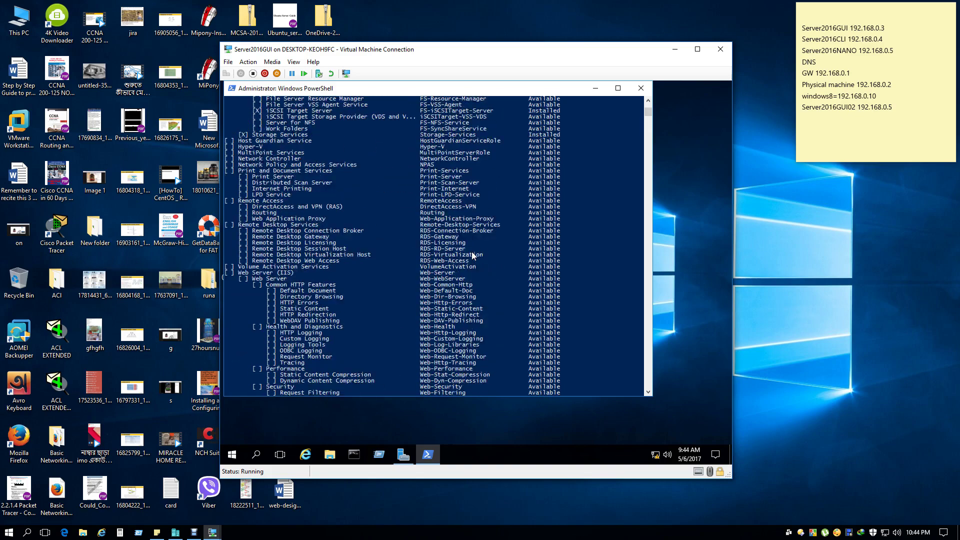
{"action": "scroll", "coordinate": [472, 255], "scroll_direction": "up", "scroll_amount": 10}
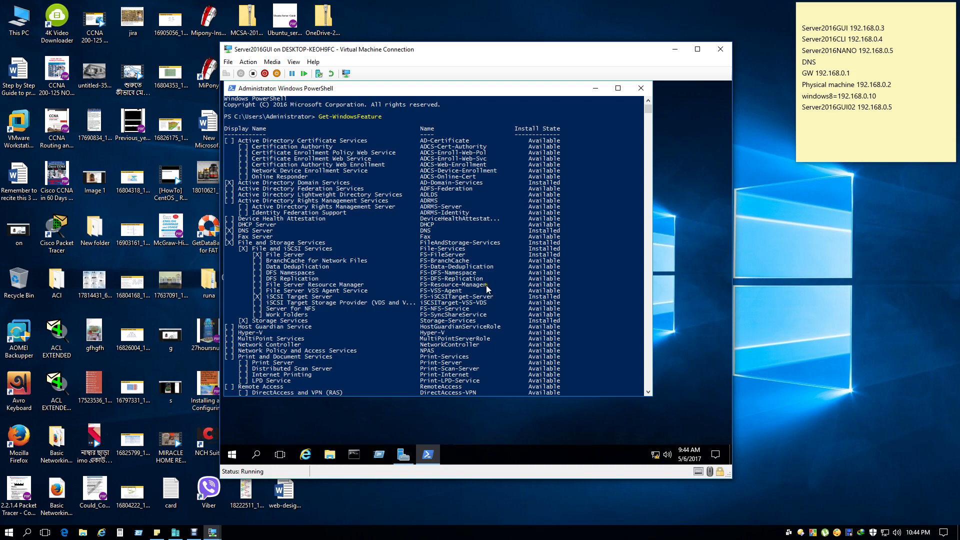
{"action": "scroll", "coordinate": [493, 293], "scroll_direction": "down", "scroll_amount": 7}
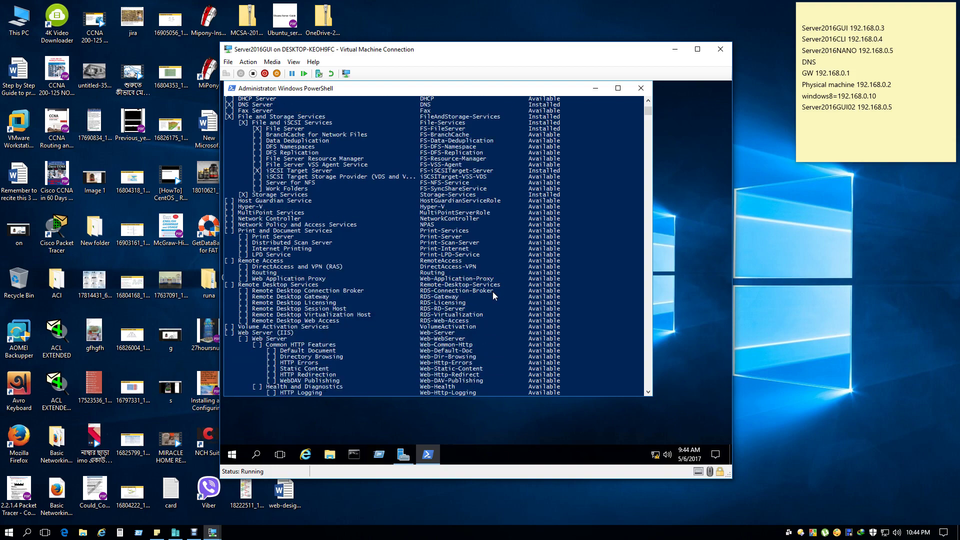
{"action": "scroll", "coordinate": [493, 295], "scroll_direction": "down", "scroll_amount": 20}
{"action": "scroll", "coordinate": [493, 296], "scroll_direction": "down", "scroll_amount": 7}
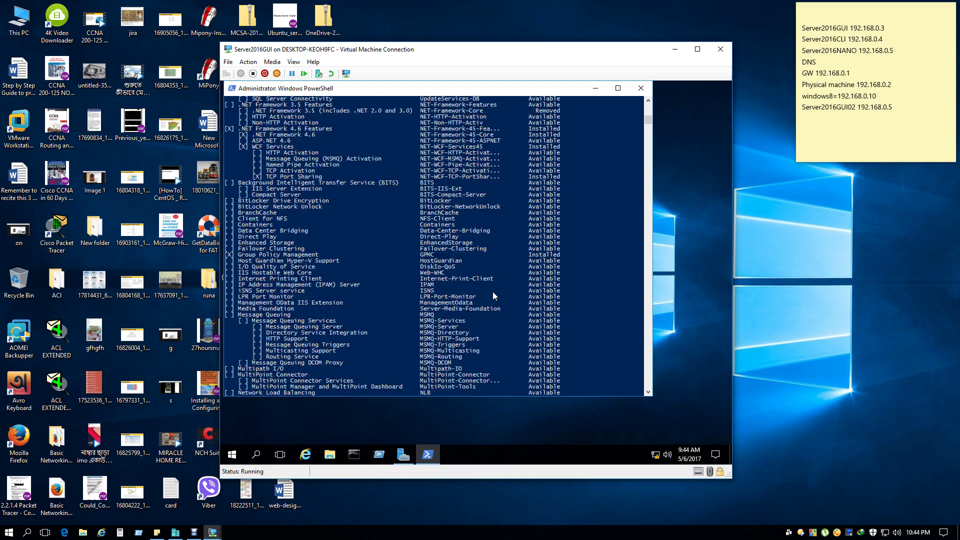
{"action": "scroll", "coordinate": [493, 296], "scroll_direction": "up", "scroll_amount": 20}
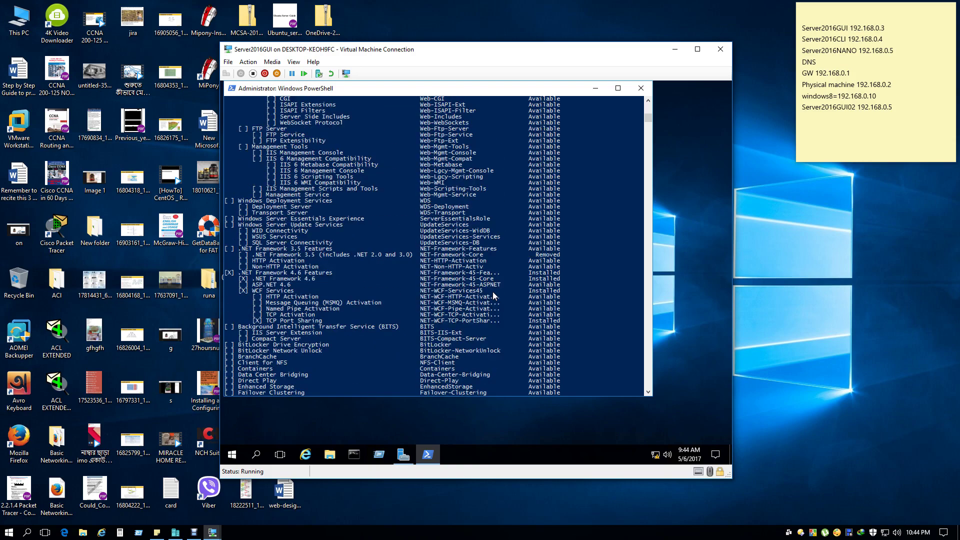
{"action": "scroll", "coordinate": [493, 292], "scroll_direction": "up", "scroll_amount": 12}
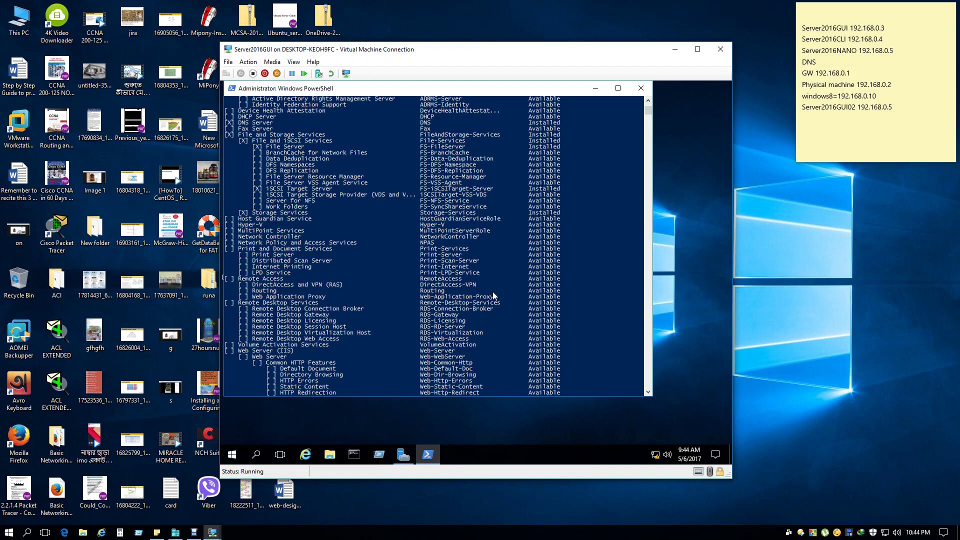
{"action": "scroll", "coordinate": [577, 236], "scroll_direction": "down", "scroll_amount": 20}
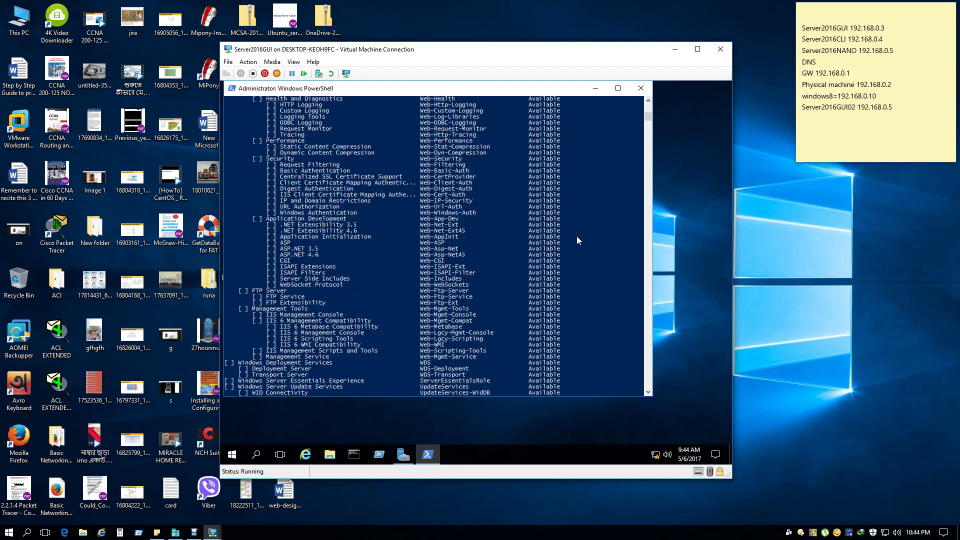
{"action": "scroll", "coordinate": [577, 237], "scroll_direction": "down", "scroll_amount": 10}
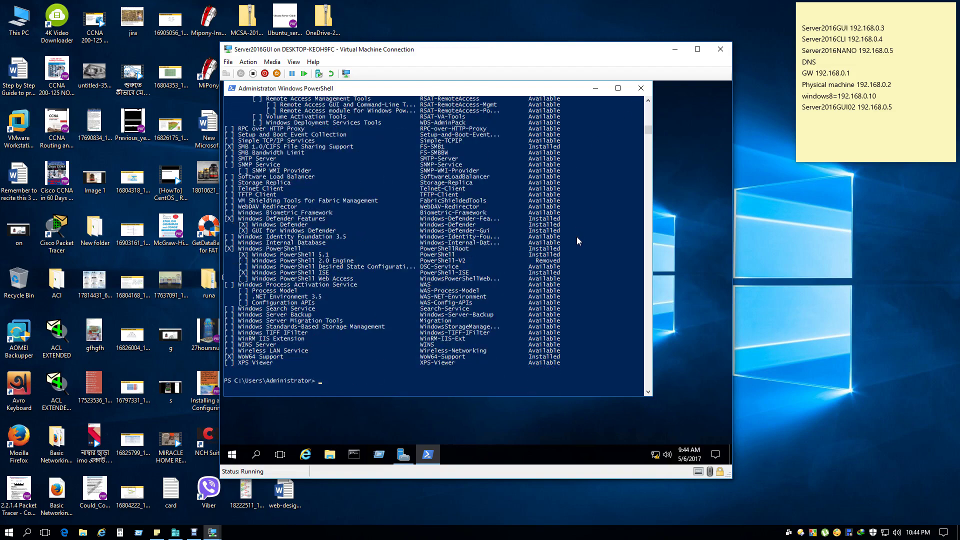
{"action": "key", "text": "Up"}
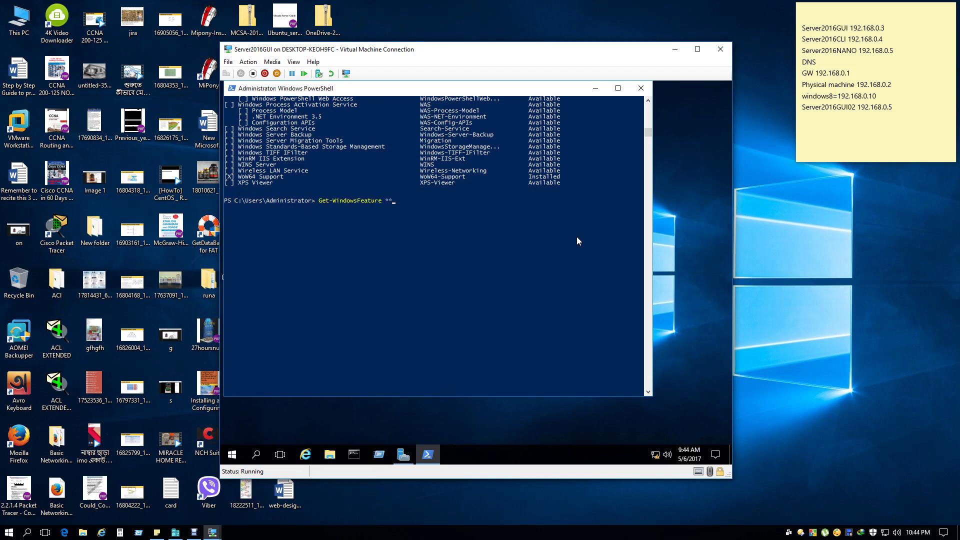
Run Get-WindowsFeature filtered on "file", then paste FS-FileServer into an Install-WindowsFeature command.
{"action": "type", "text": "file"}
{"action": "key", "text": "Return"}
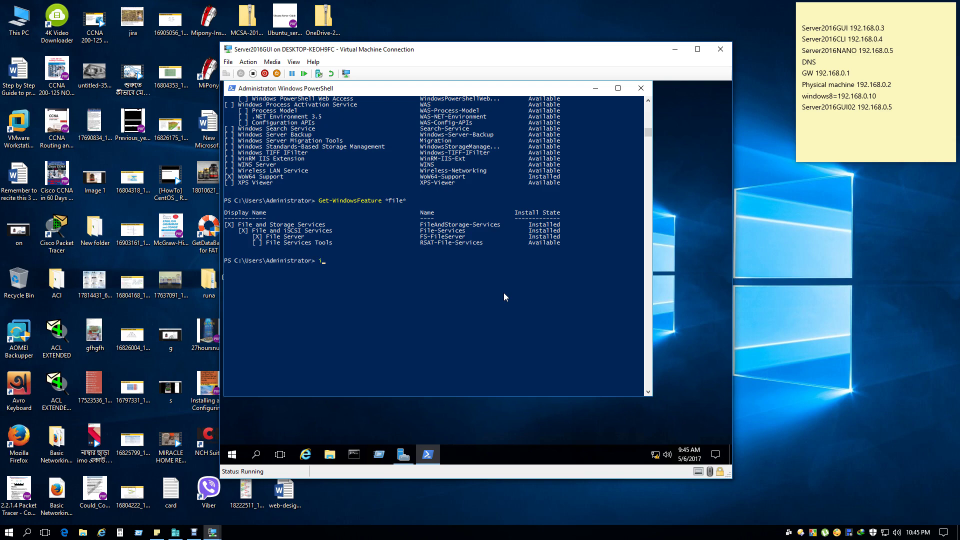
{"action": "type", "text": "tall-"}
{"action": "left_click_drag", "start_coordinate": [466, 237], "coordinate": [423, 241]}
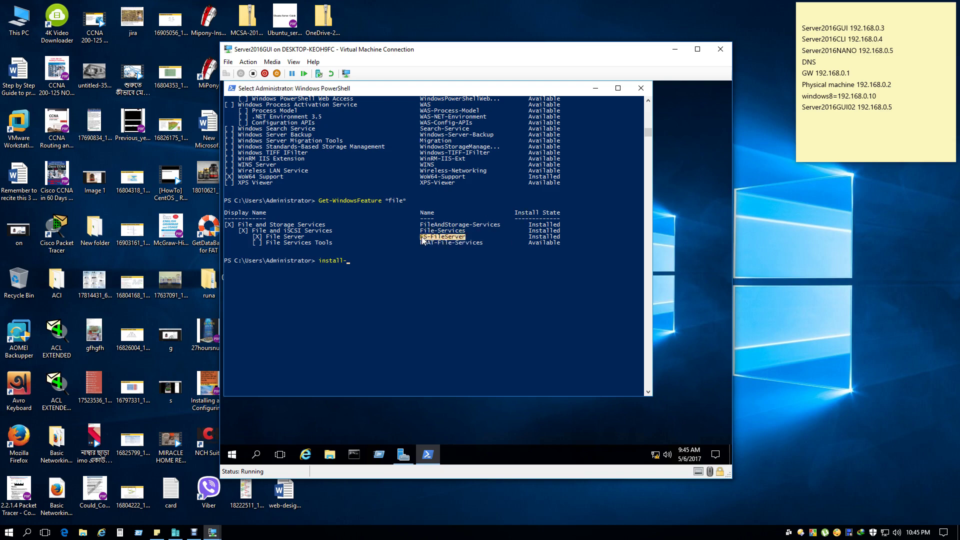
{"action": "right_click", "coordinate": [423, 240]}
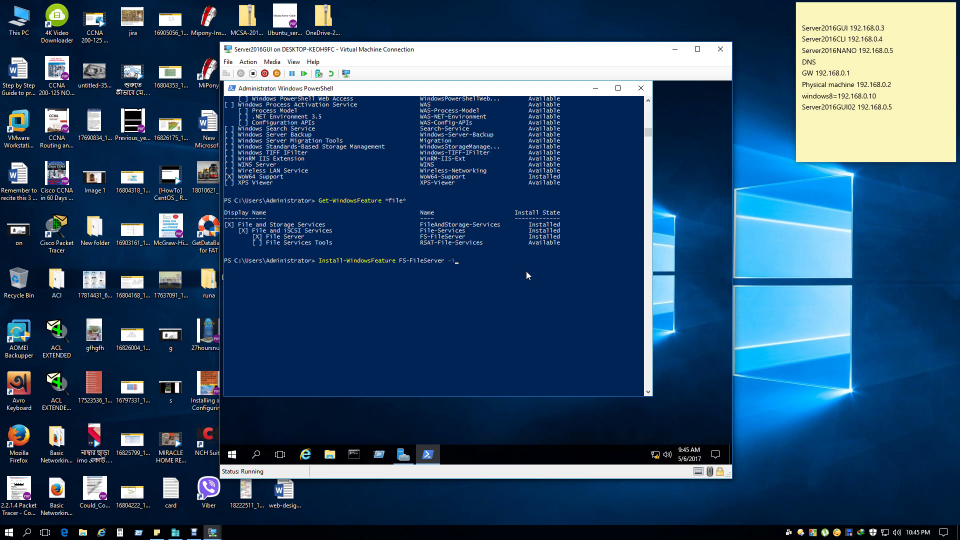
Add -IncludeAllSubFeature, -IncludeManagementTools and -Verbose to the Install-WindowsFeature FS-FileServer command.
{"action": "key", "text": "BackSpace"}
{"action": "type", "text": "IncludeAllSubFeature"}
{"action": "type", "text": "-in"}
{"action": "key", "text": "Tab"}
{"action": "type", "text": "-v"}
{"action": "key", "text": "Tab"}
Close PowerShell on Server2016GUI and bring the Server2016GUI02 VM to the front.
{"action": "left_click", "coordinate": [639, 88]}
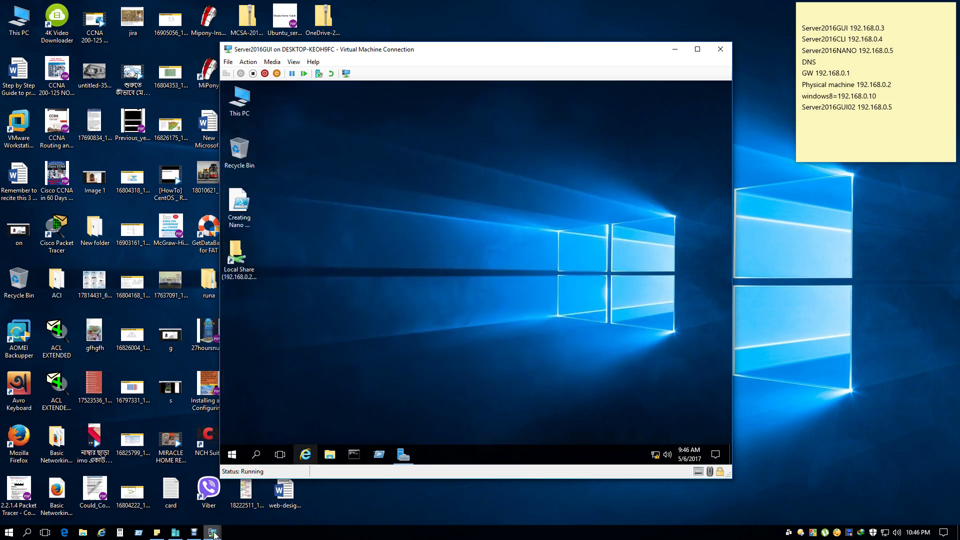
{"action": "mouse_move", "coordinate": [213, 534]}
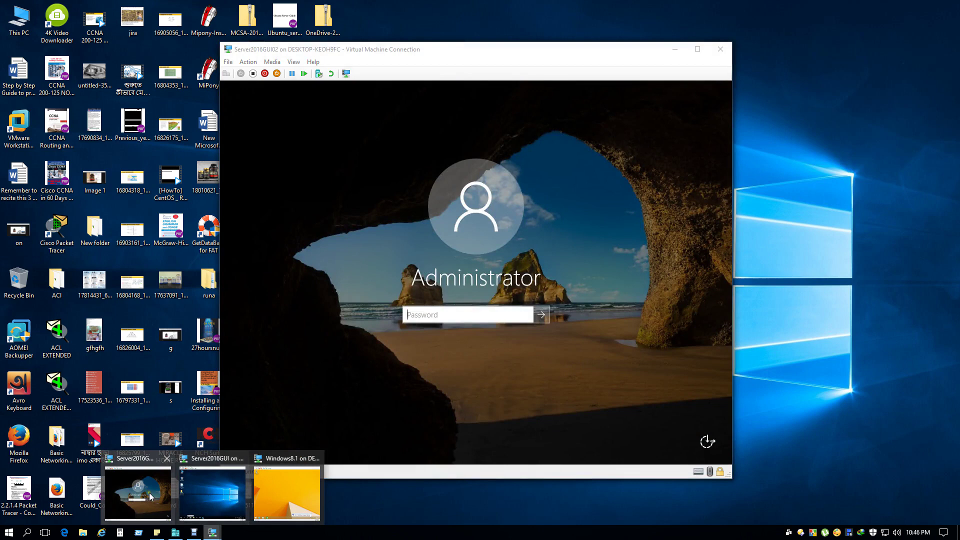
{"action": "left_click", "coordinate": [150, 496]}
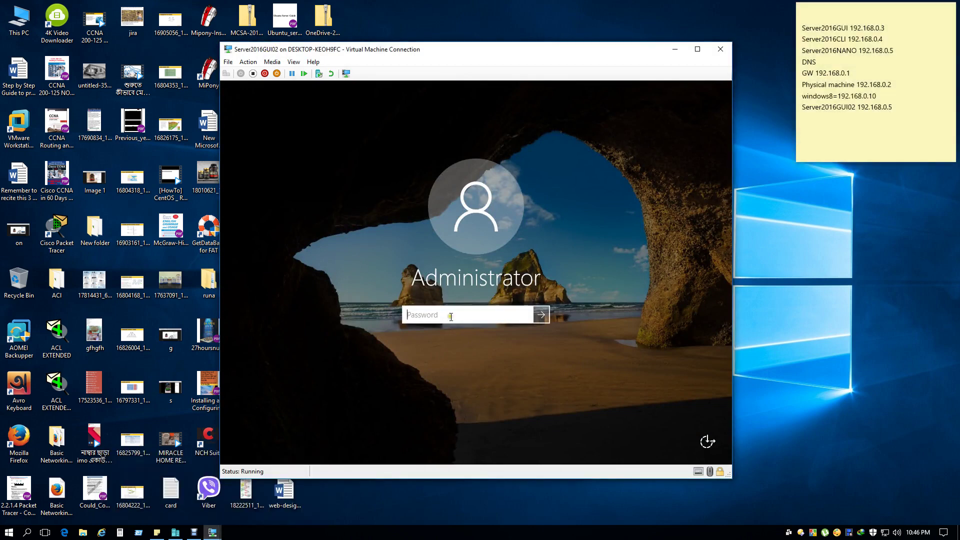
Sign in to Server2016GUI02 as Administrator, re-entering the password after the incorrect-password message.
{"action": "type", "text": "Password1"}
{"action": "key", "text": "Return"}
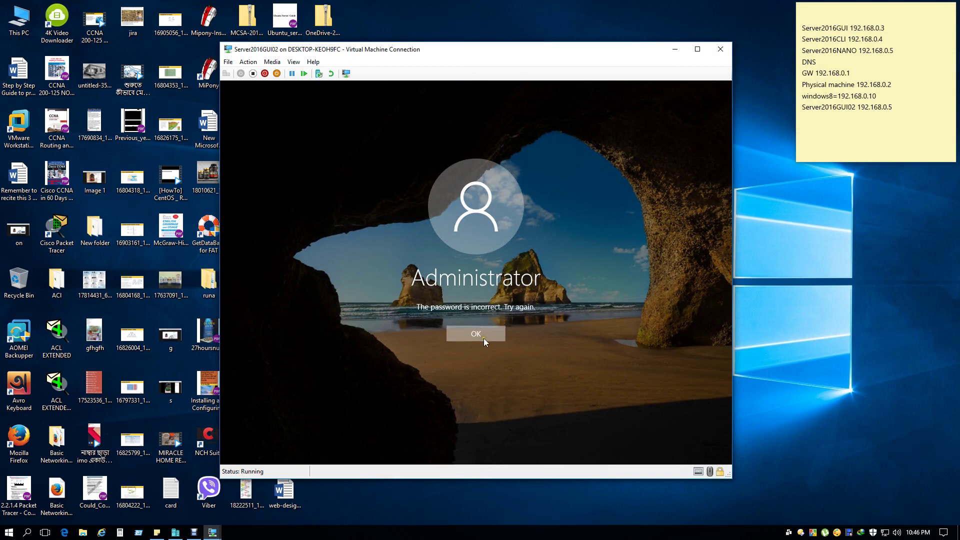
{"action": "left_click", "coordinate": [484, 338]}
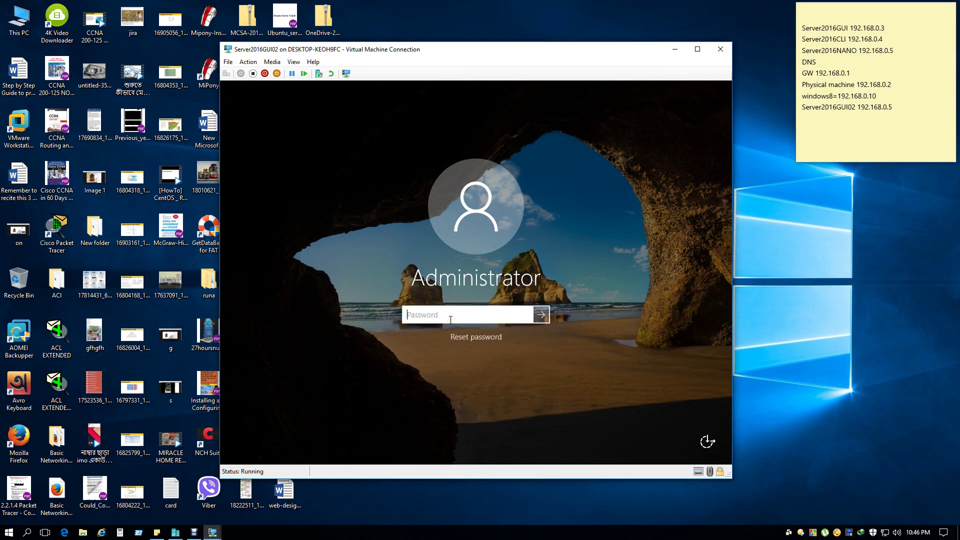
{"action": "type", "text": "Password1"}
{"action": "key", "text": "Return"}
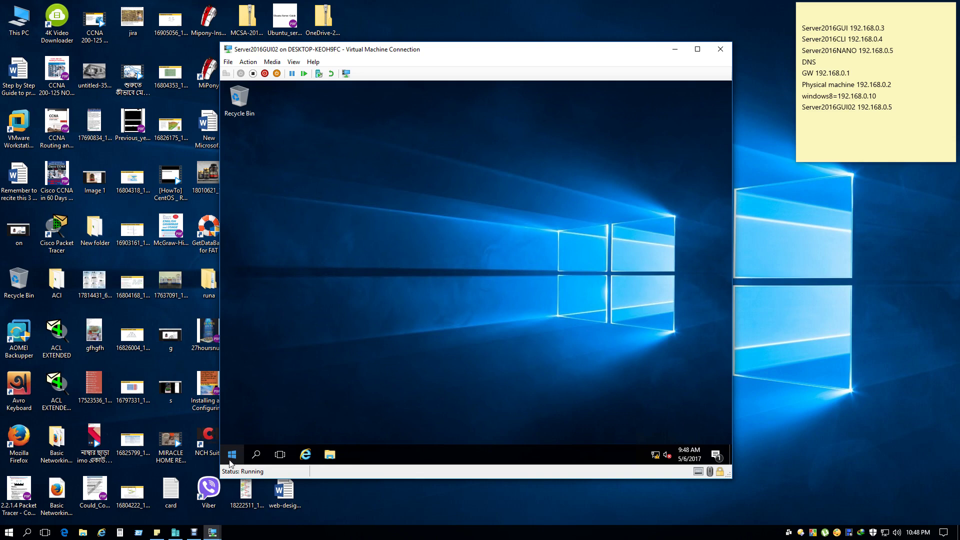
Open File Explorer from the Start button's quick-links menu on Server2016GUI02.
{"action": "right_click", "coordinate": [231, 461]}
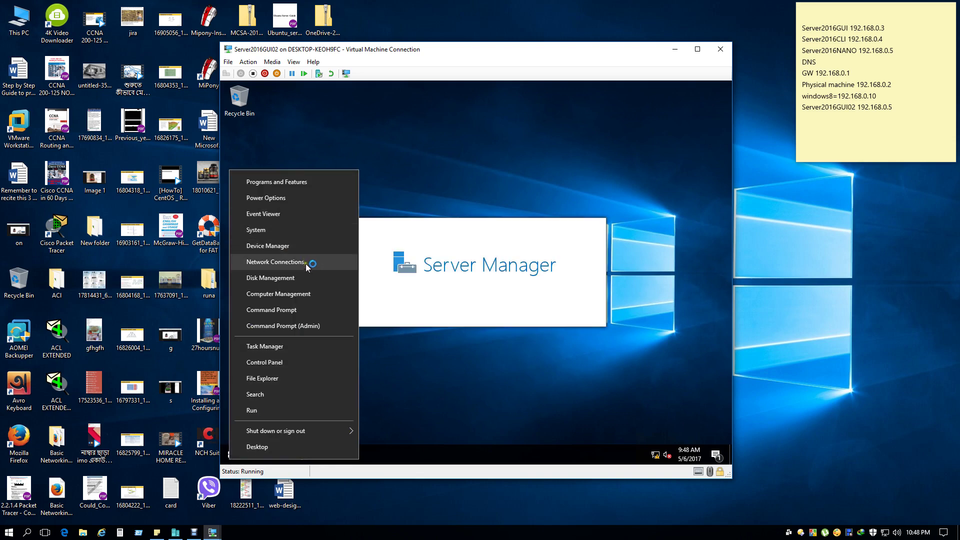
{"action": "left_click", "coordinate": [308, 292]}
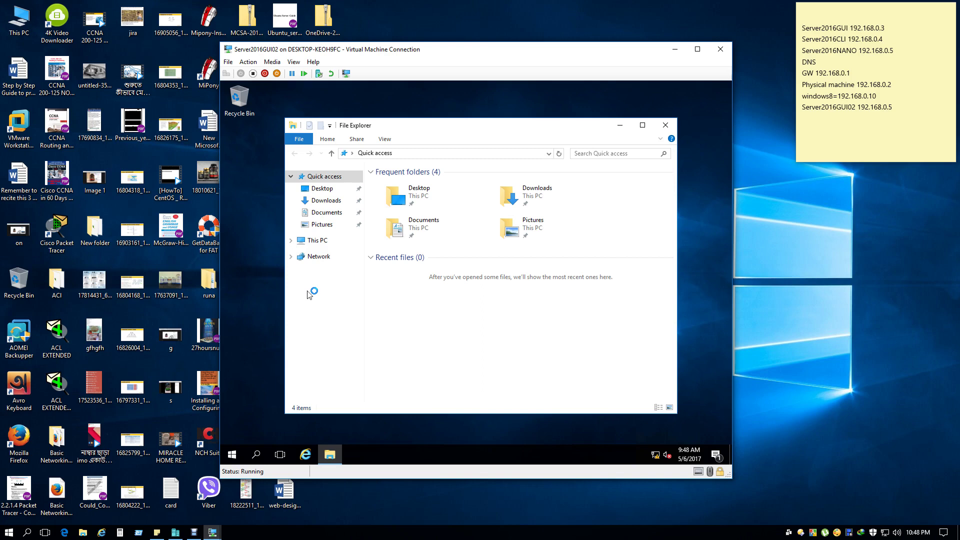
Open This PC's Properties to show the system information, then close File Explorer.
{"action": "right_click", "coordinate": [318, 244]}
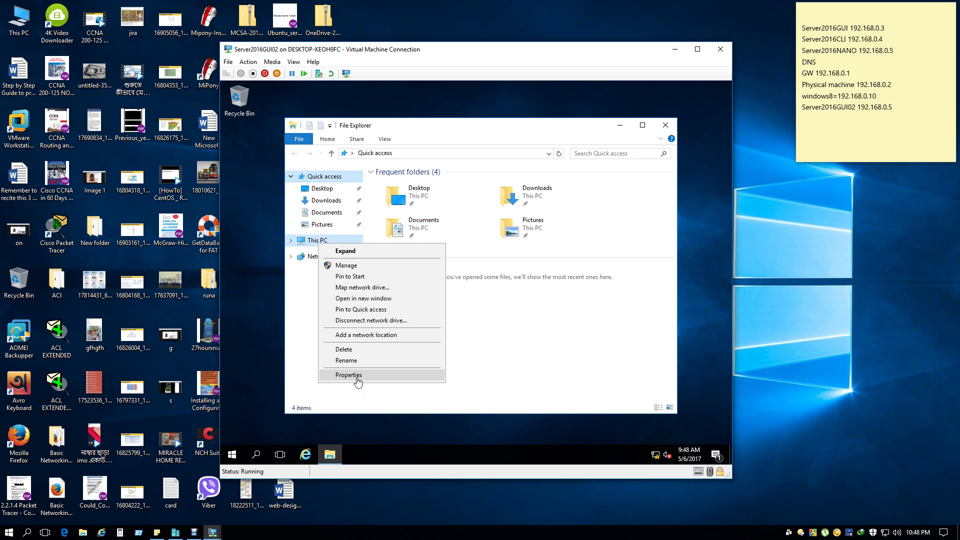
{"action": "left_click", "coordinate": [357, 376]}
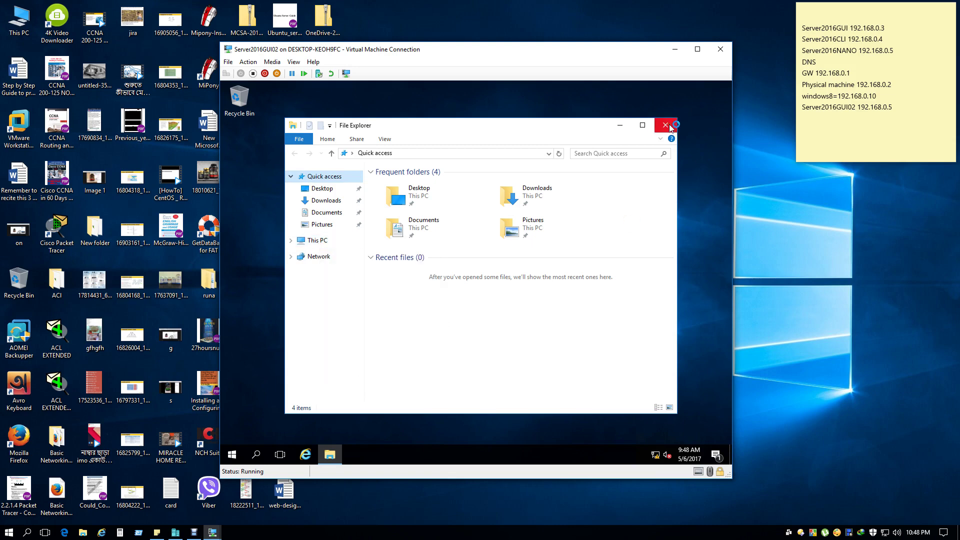
{"action": "left_click", "coordinate": [666, 125]}
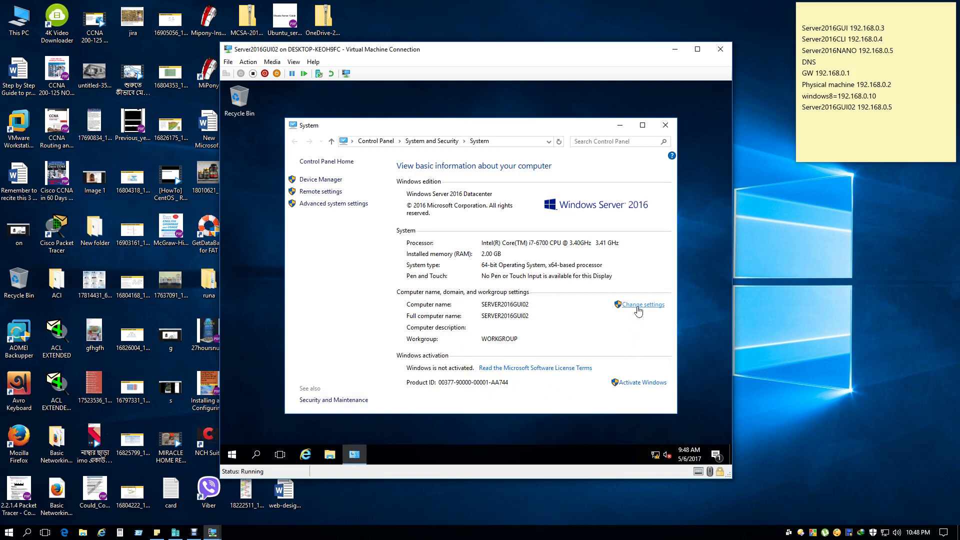
Set SERVER2016GUI02 to be a member of the pbl.com domain in the computer name settings.
{"action": "left_click", "coordinate": [638, 307]}
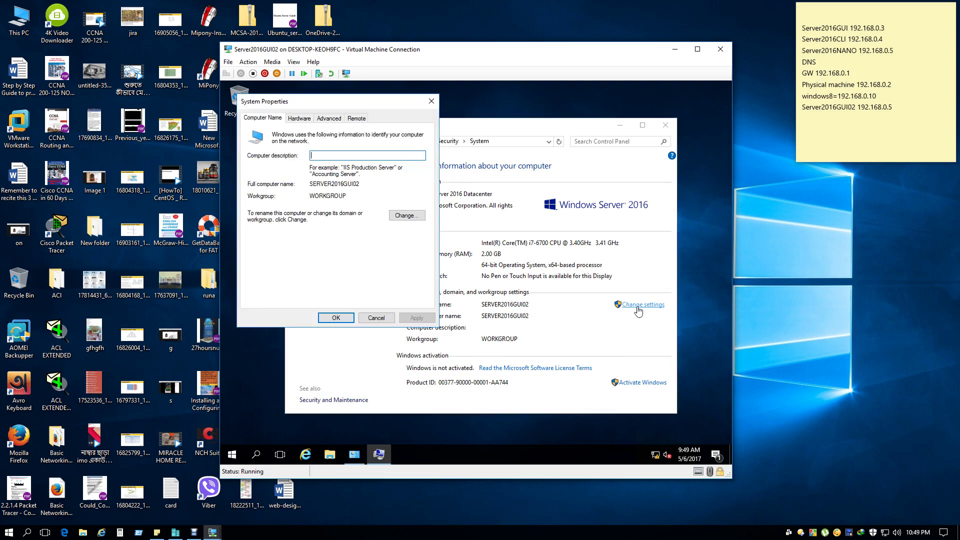
{"action": "left_click", "coordinate": [423, 219]}
{"action": "left_click", "coordinate": [257, 235]}
{"action": "left_click", "coordinate": [280, 246]}
{"action": "type", "text": "p"}
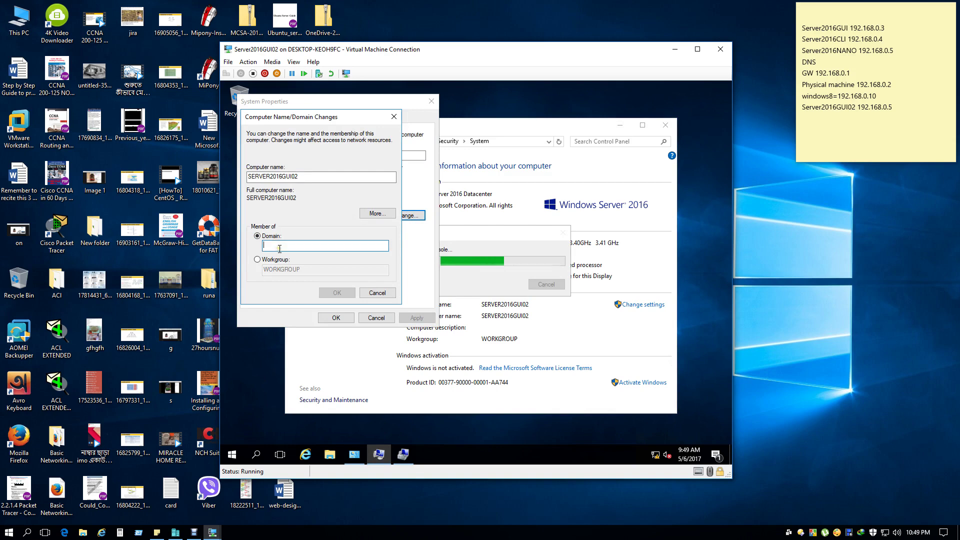
{"action": "type", "text": "bl."}
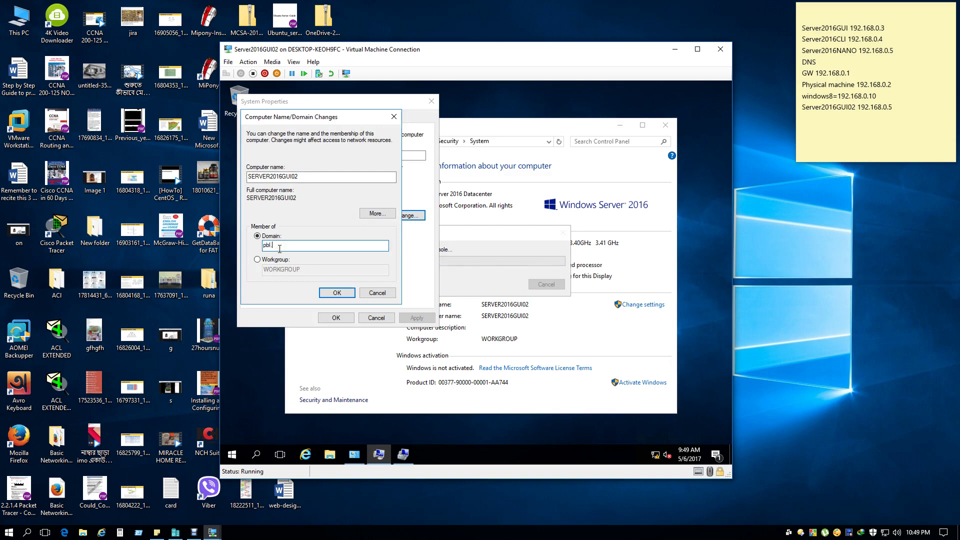
{"action": "type", "text": "com"}
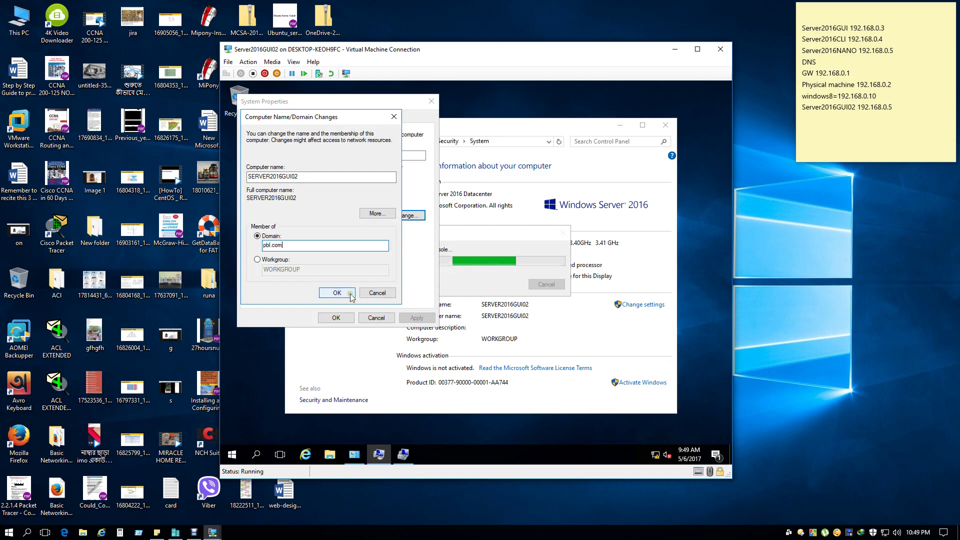
{"action": "left_click", "coordinate": [347, 296]}
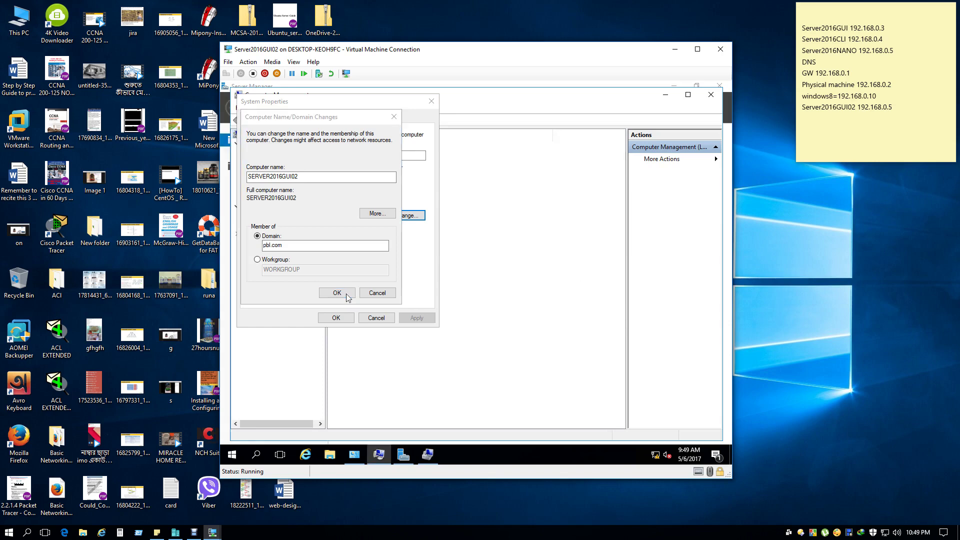
Authorize the join with the domain administrator account name and password.
{"action": "left_click", "coordinate": [337, 293]}
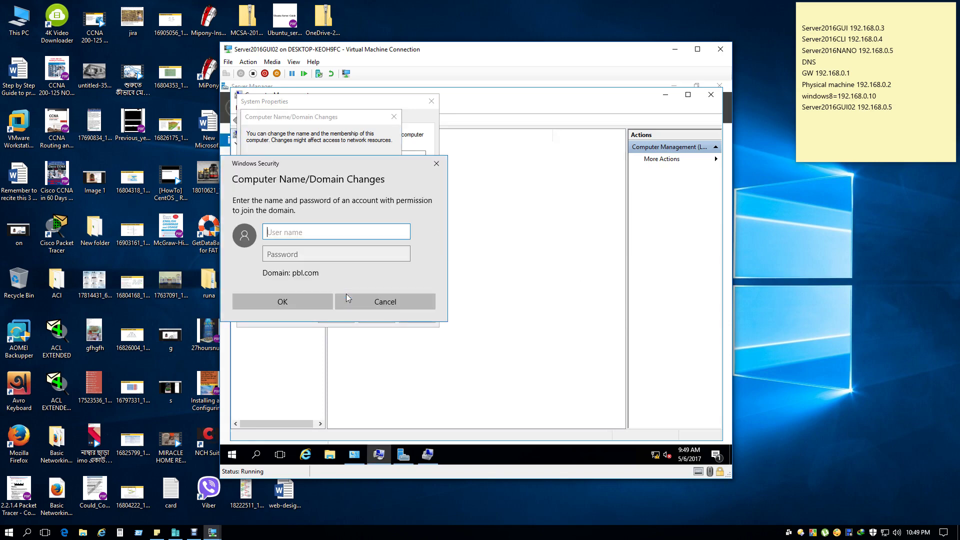
{"action": "type", "text": "adminis"}
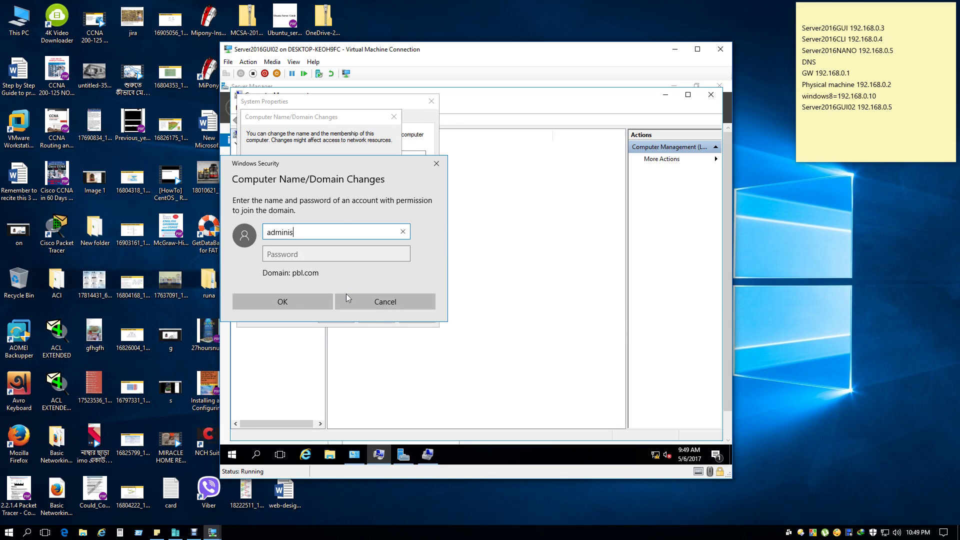
{"action": "type", "text": "trator"}
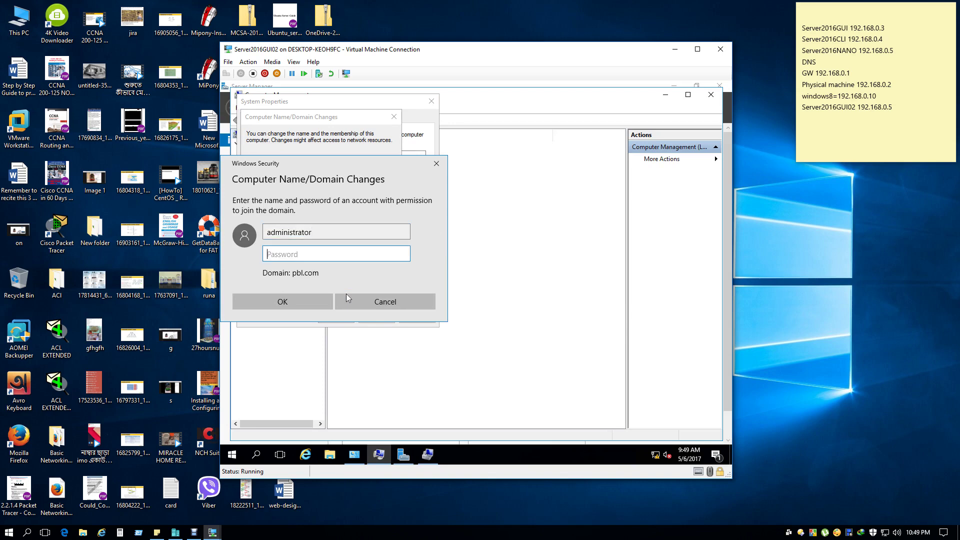
{"action": "key", "text": "Tab"}
{"action": "type", "text": "Pa$$w0rd1"}
{"action": "left_click", "coordinate": [292, 302]}
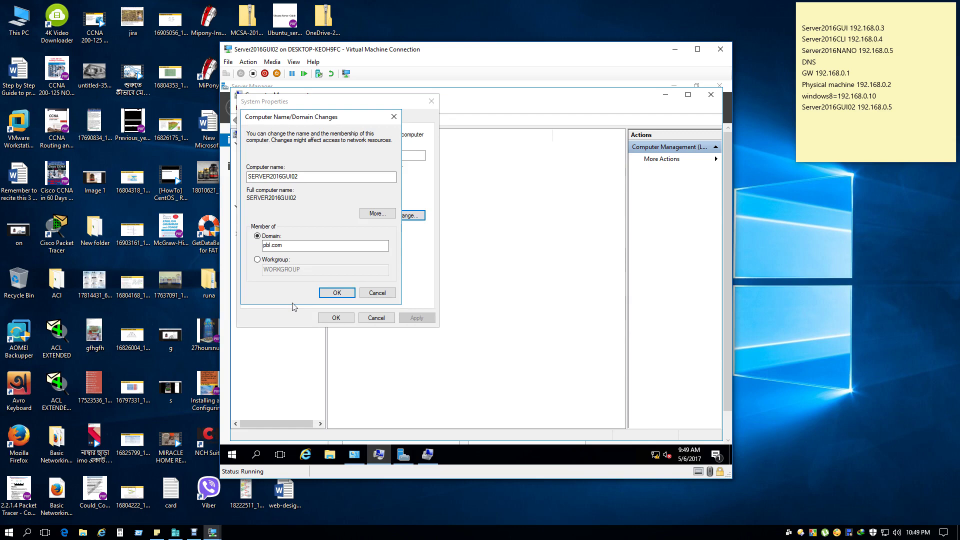
Acknowledge the welcome and restart notices, close System Properties, and restart now.
{"action": "left_click", "coordinate": [520, 305]}
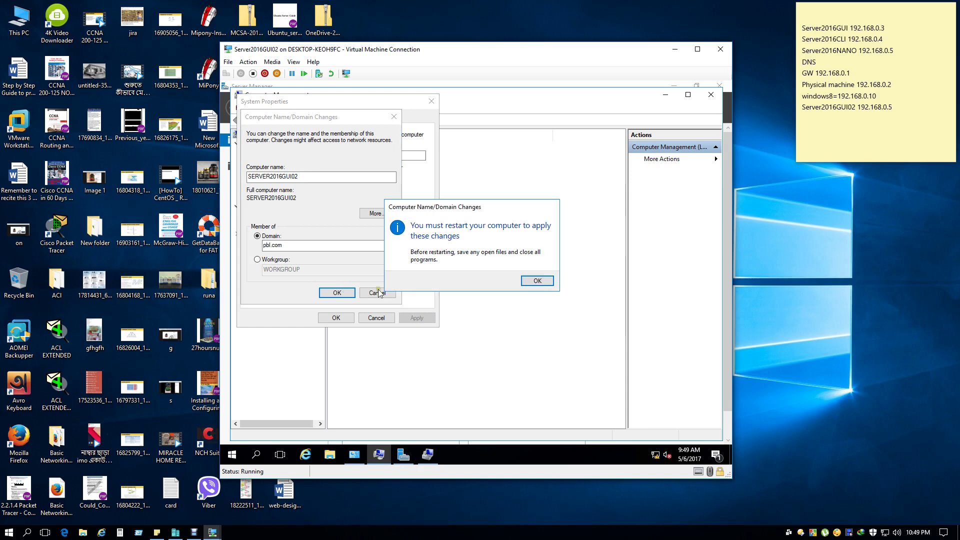
{"action": "left_click", "coordinate": [531, 281]}
{"action": "left_click", "coordinate": [338, 317]}
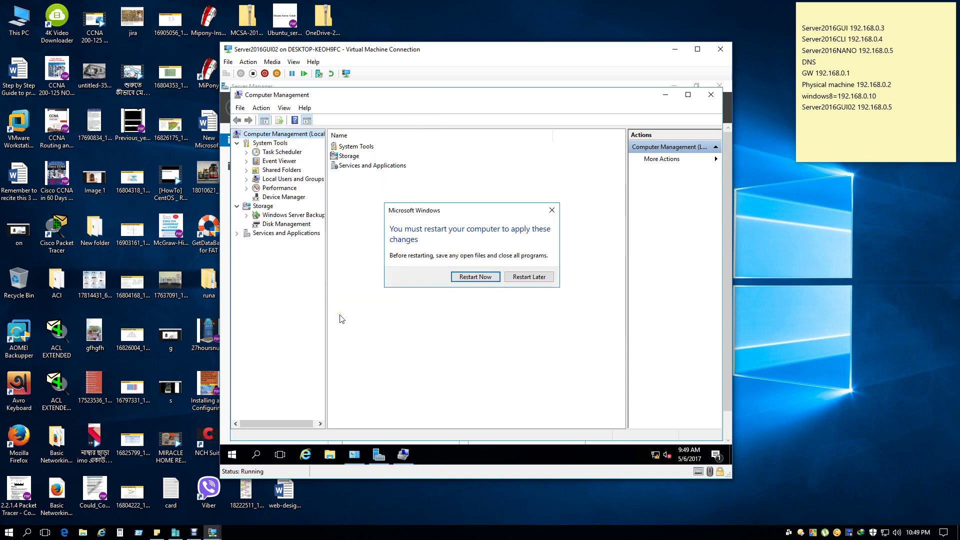
{"action": "left_click", "coordinate": [485, 278]}
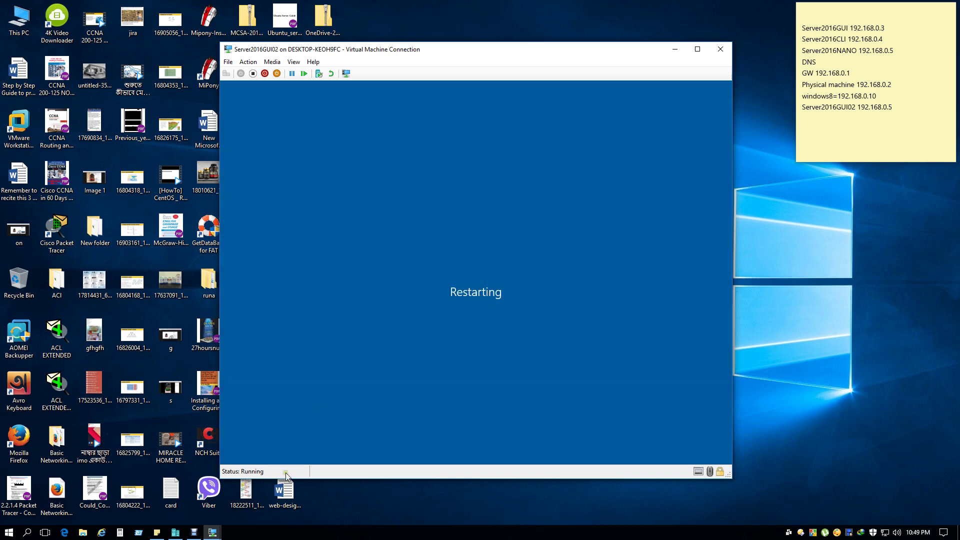
On the Windows 8.1 VM, clear the action center messages and unpin Store from the taskbar.
{"action": "mouse_move", "coordinate": [212, 532]}
{"action": "left_click", "coordinate": [286, 493]}
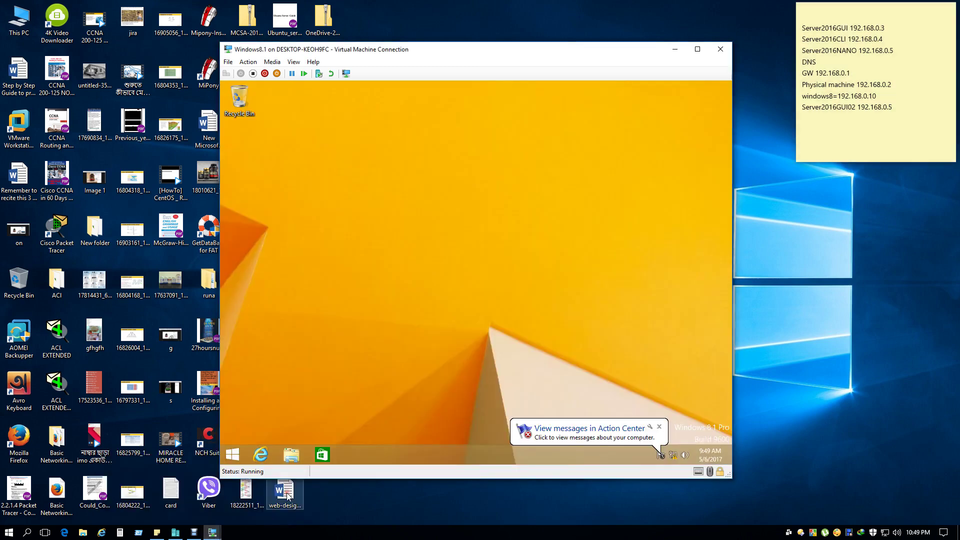
{"action": "left_click", "coordinate": [659, 426]}
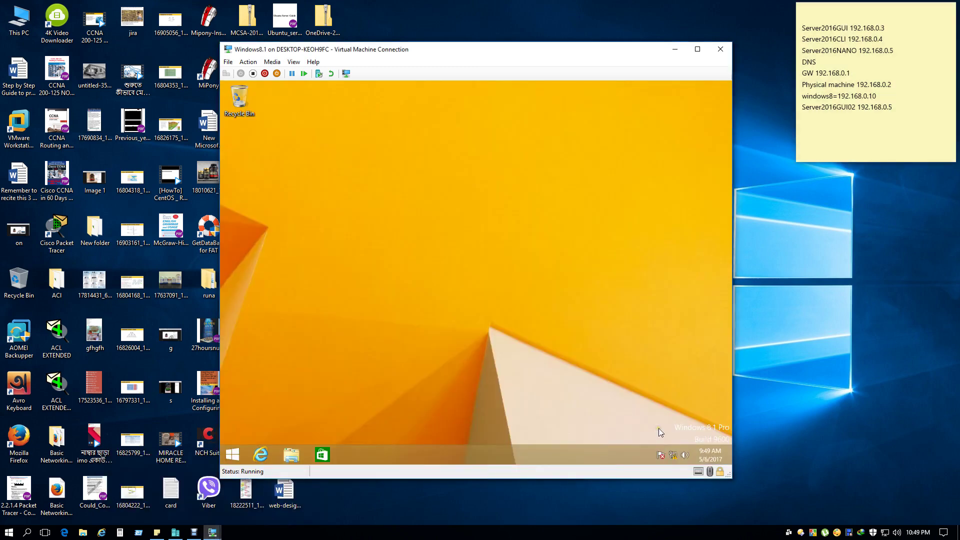
{"action": "left_click", "coordinate": [661, 456]}
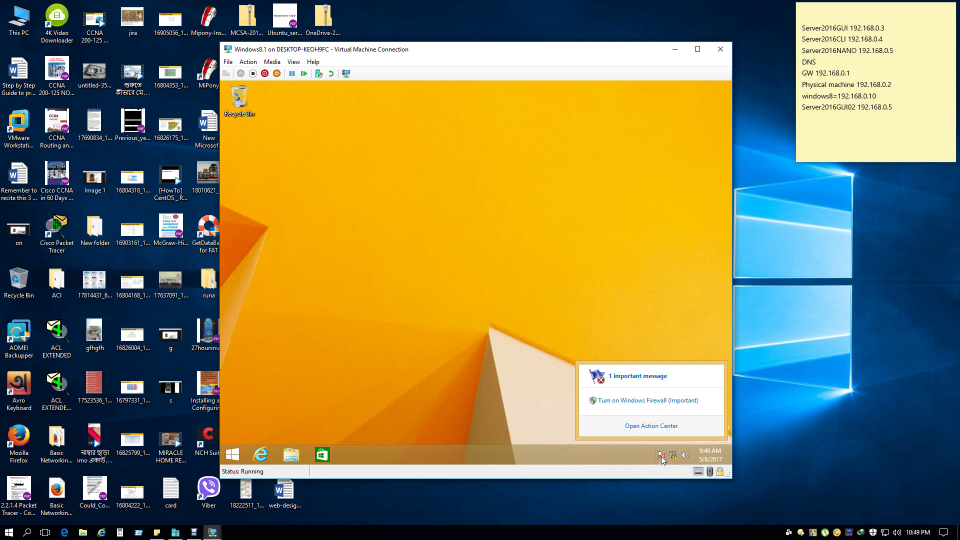
{"action": "left_click", "coordinate": [642, 427]}
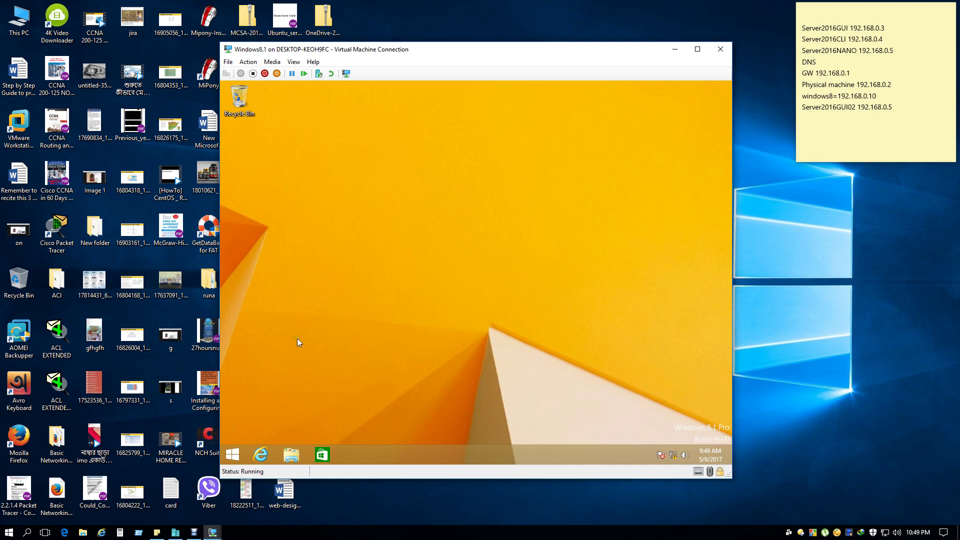
{"action": "right_click", "coordinate": [322, 460]}
{"action": "left_click", "coordinate": [316, 432]}
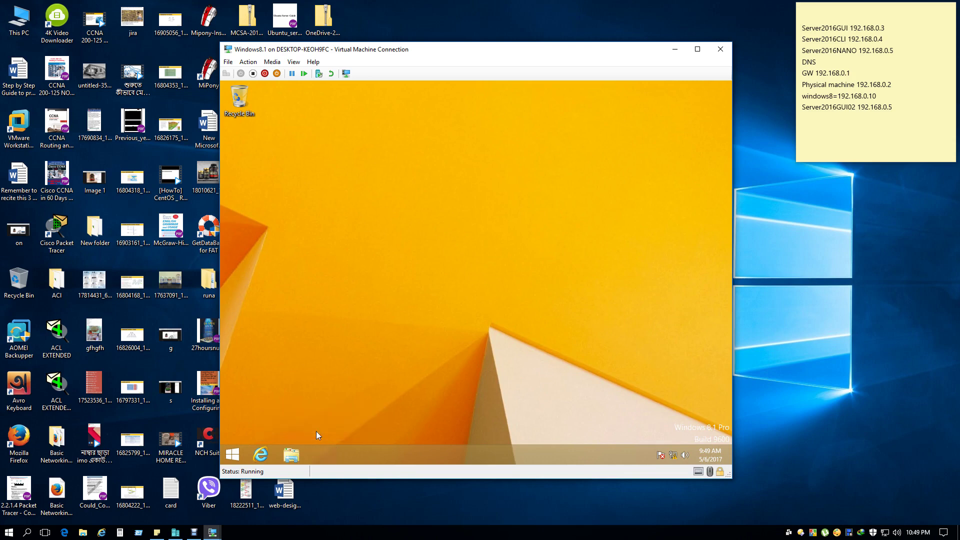
Turn on the Computer desktop icon in Personalization so This PC appears on the desktop.
{"action": "right_click", "coordinate": [479, 234]}
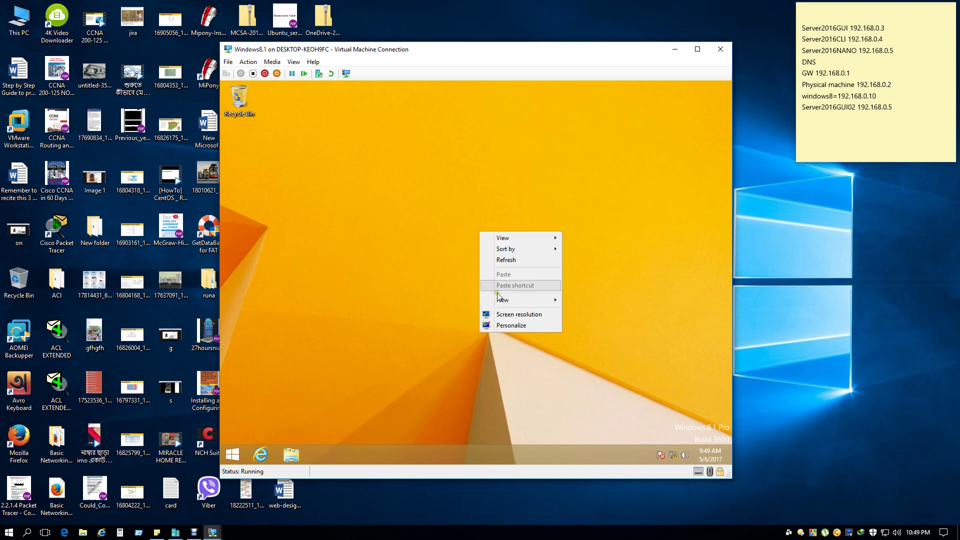
{"action": "left_click", "coordinate": [507, 327]}
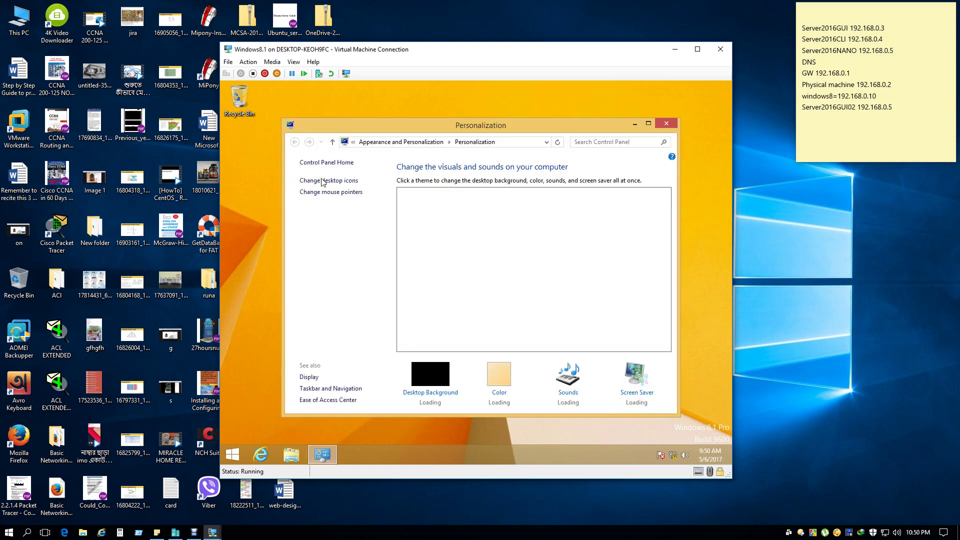
{"action": "left_click", "coordinate": [323, 182]}
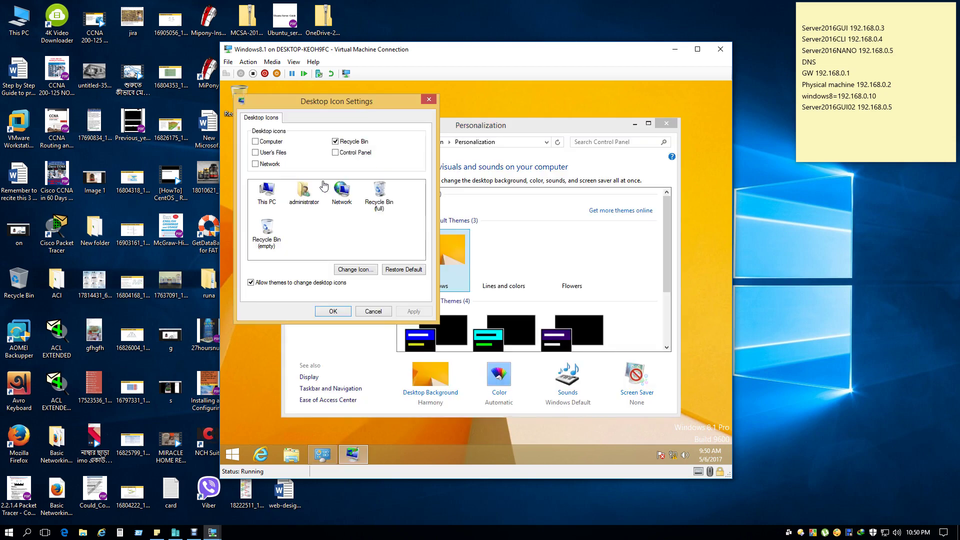
{"action": "left_click", "coordinate": [255, 142]}
{"action": "left_click", "coordinate": [333, 311]}
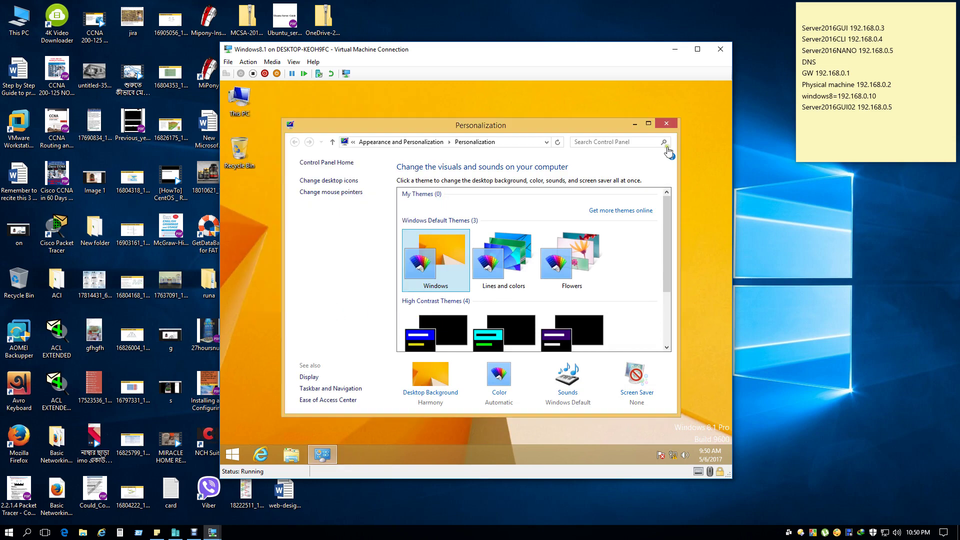
{"action": "left_click", "coordinate": [667, 123]}
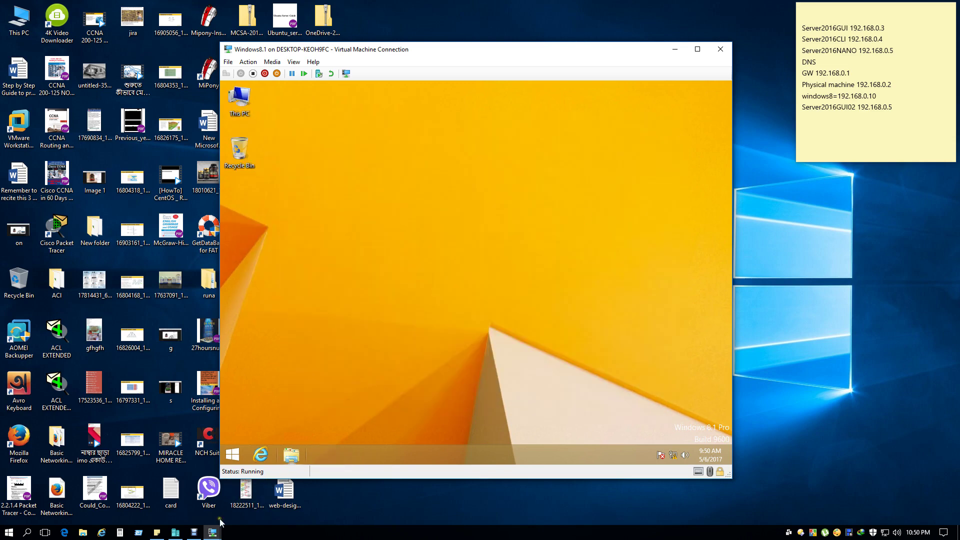
On Server2016GUI, view the shared folders under File and Storage Services in Server Manager.
{"action": "mouse_move", "coordinate": [214, 534]}
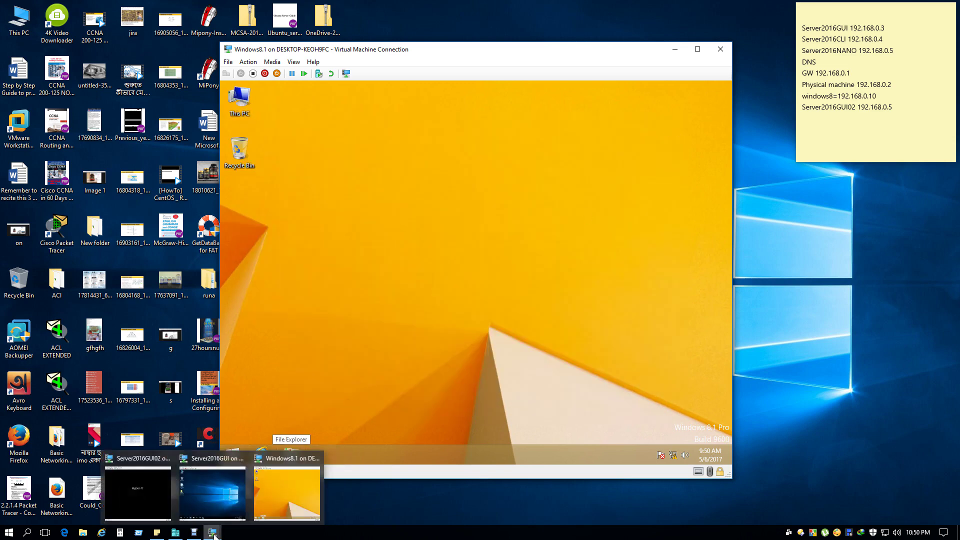
{"action": "left_click", "coordinate": [155, 495]}
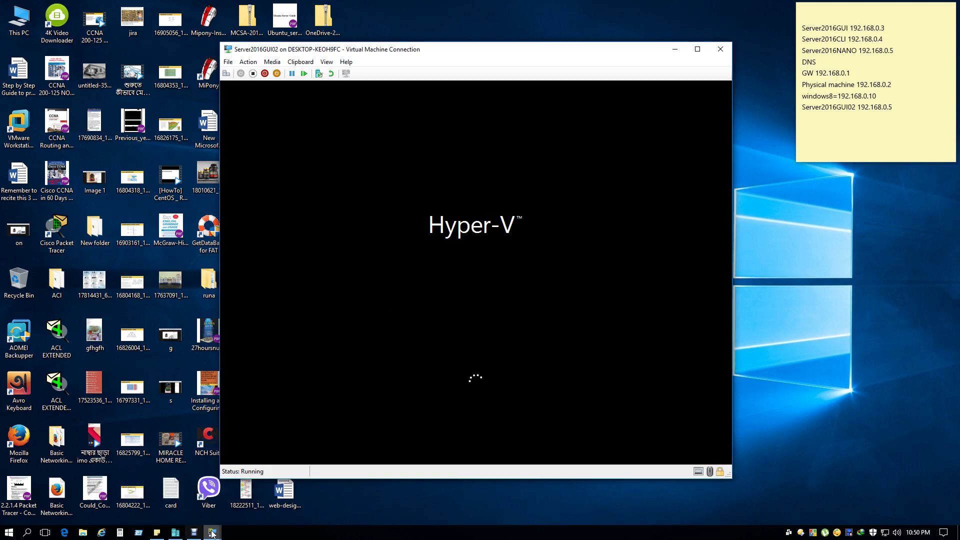
{"action": "mouse_move", "coordinate": [212, 534]}
{"action": "left_click", "coordinate": [217, 494]}
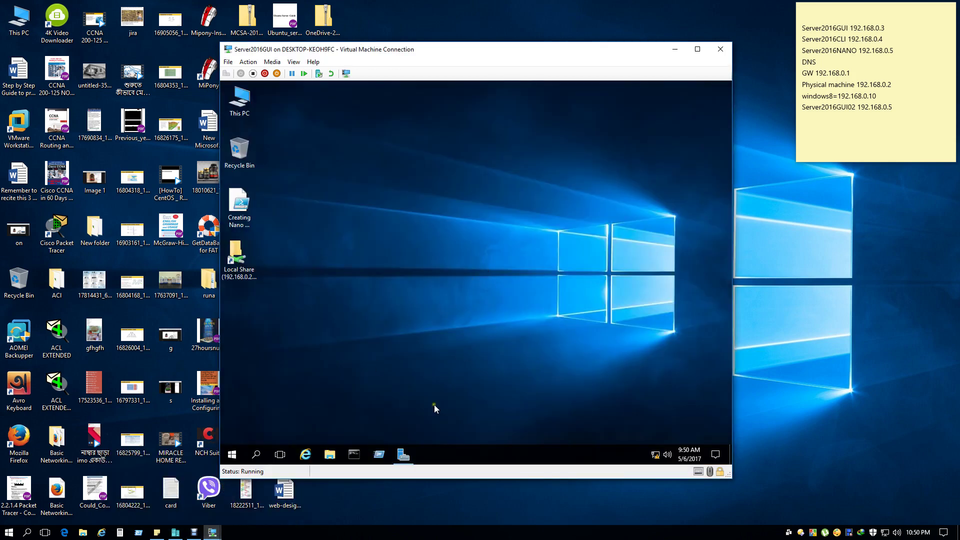
{"action": "left_click", "coordinate": [404, 460]}
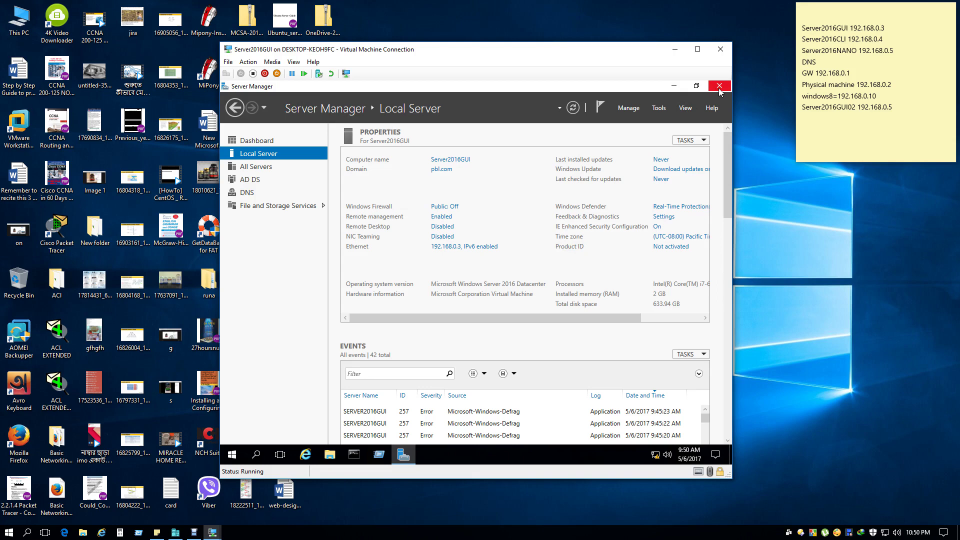
{"action": "left_click", "coordinate": [273, 206]}
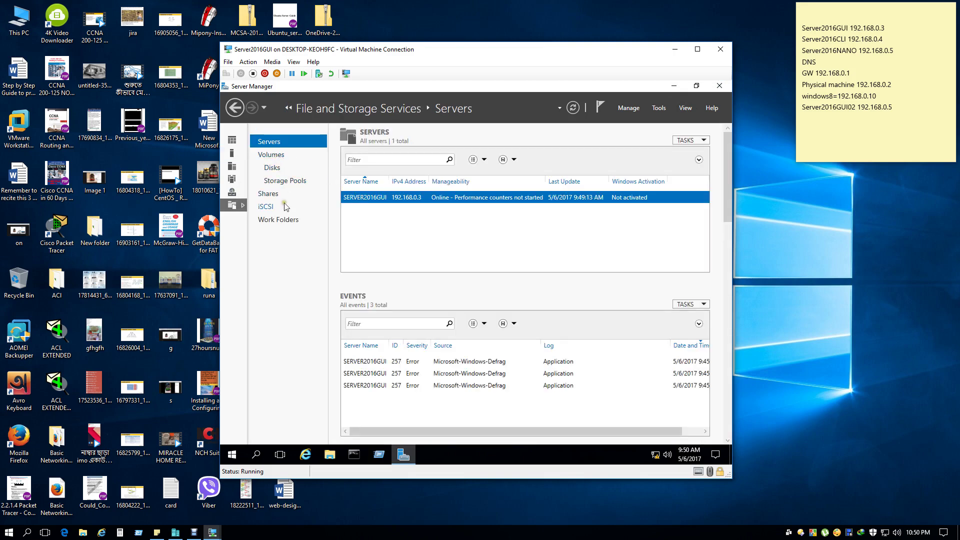
{"action": "left_click", "coordinate": [268, 194]}
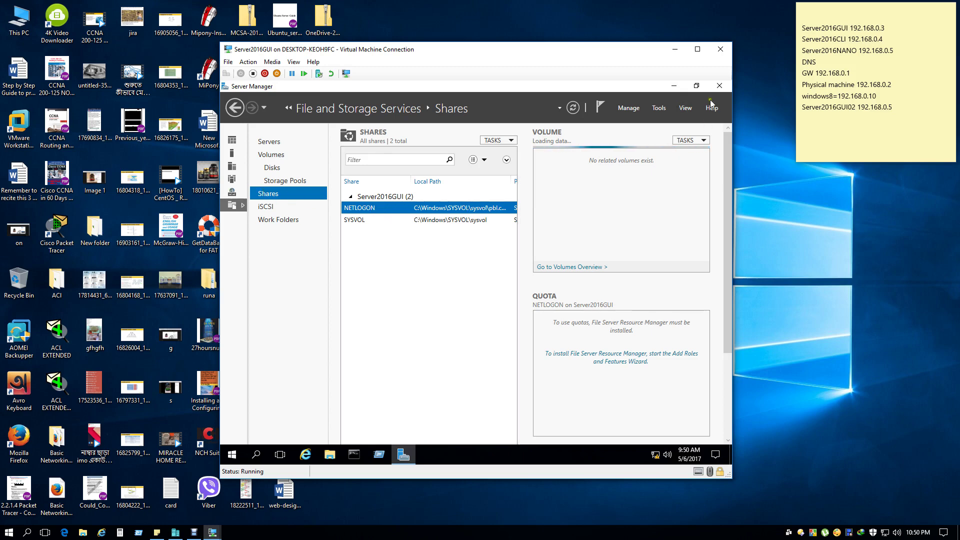
Minimize Server Manager and refresh the Server2016GUI desktop.
{"action": "left_click", "coordinate": [675, 89]}
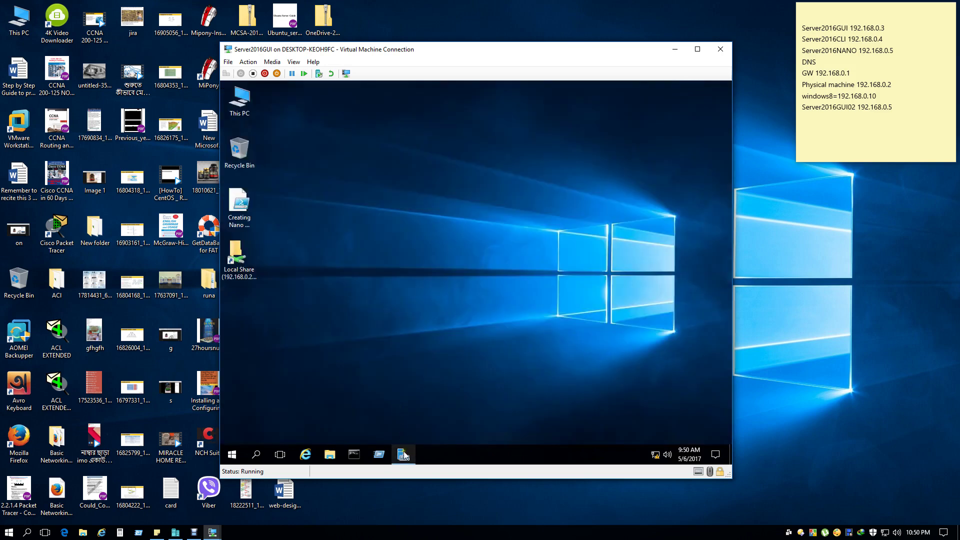
{"action": "left_click", "coordinate": [403, 451]}
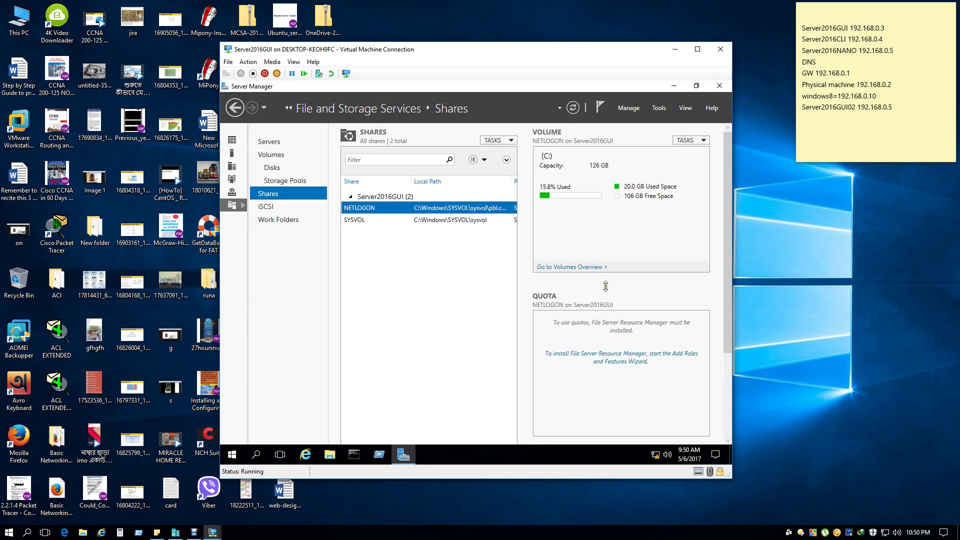
{"action": "left_click", "coordinate": [678, 88]}
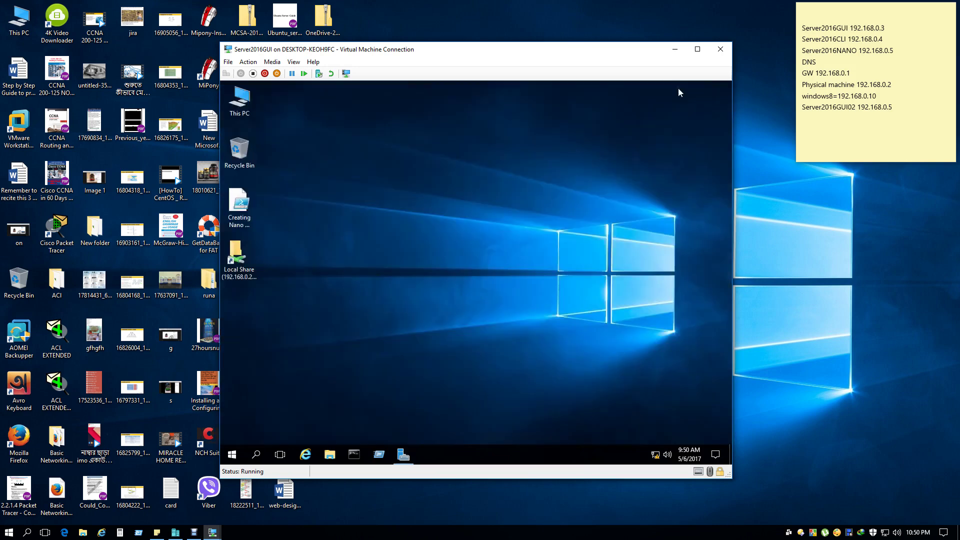
{"action": "right_click", "coordinate": [385, 263]}
{"action": "left_click", "coordinate": [411, 295]}
{"action": "left_click", "coordinate": [213, 533]}
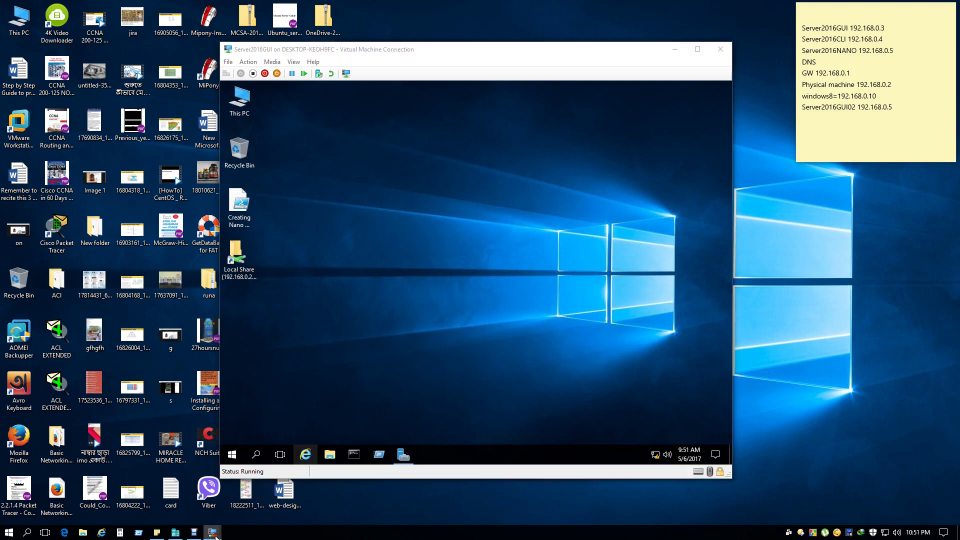
Switch to Server2016GUI02 and check its running state in Hyper-V Manager.
{"action": "left_click", "coordinate": [140, 478]}
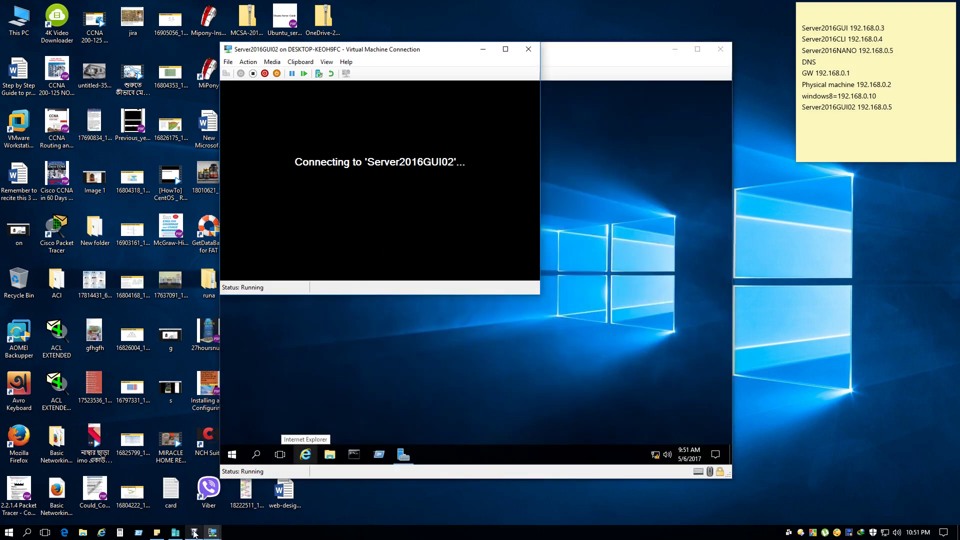
{"action": "left_click", "coordinate": [176, 533]}
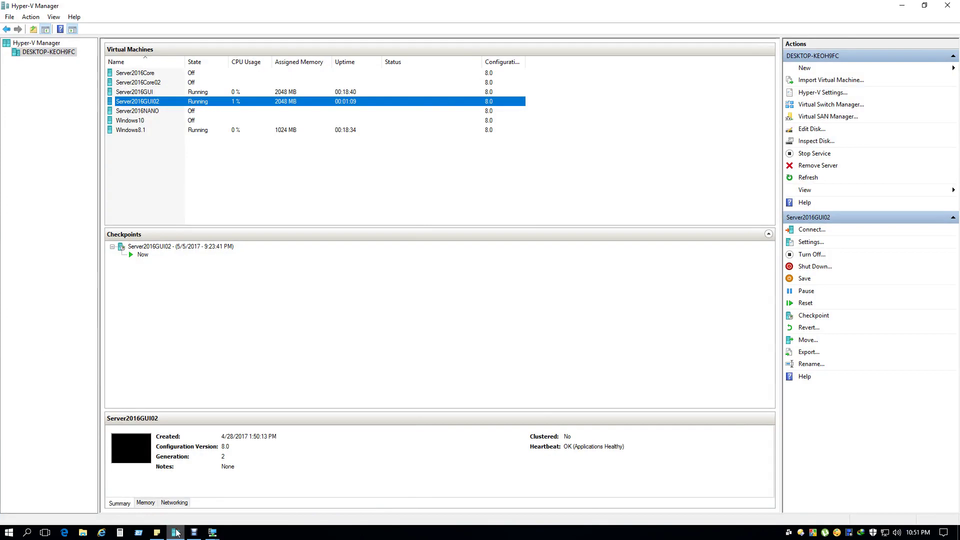
{"action": "left_click", "coordinate": [176, 533]}
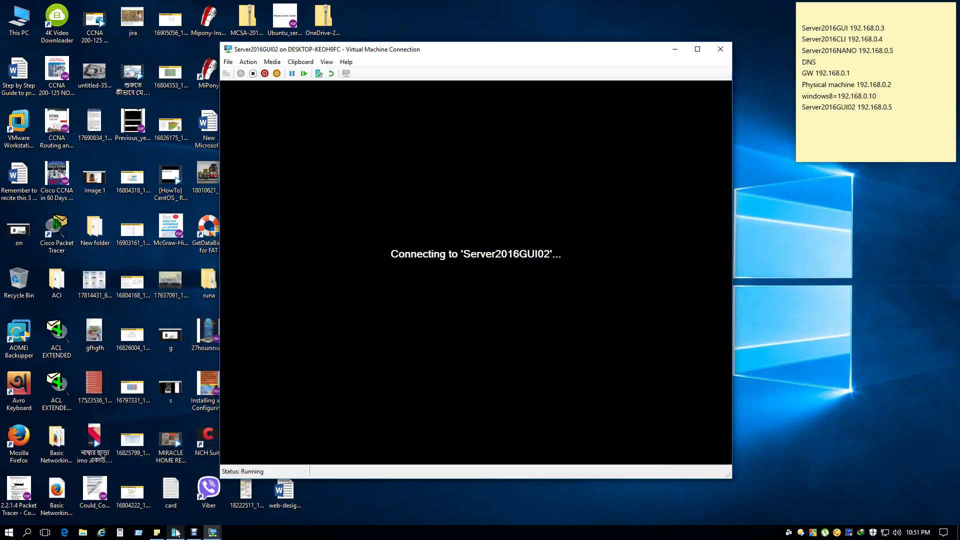
Bring the Windows8.1 VM connection window to the front.
{"action": "mouse_move", "coordinate": [218, 533]}
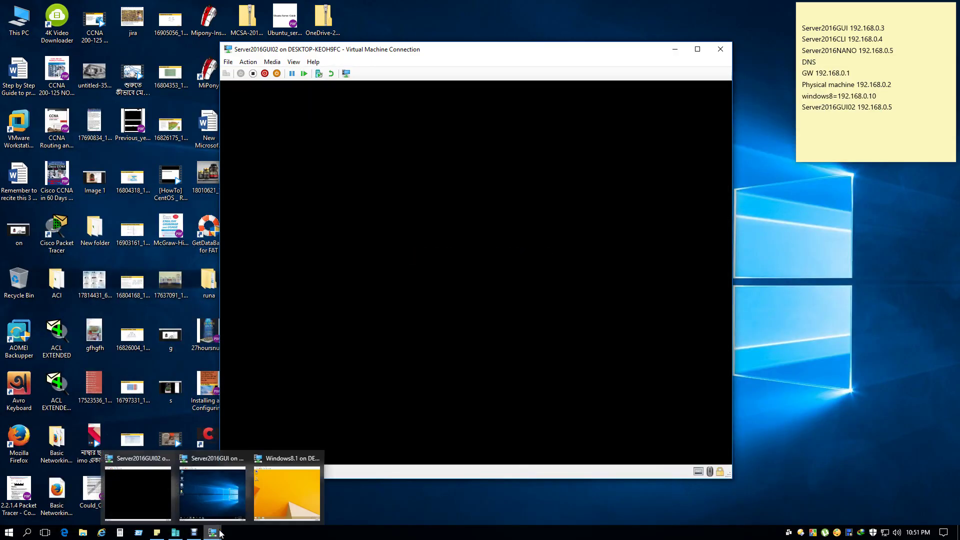
{"action": "left_click", "coordinate": [298, 502]}
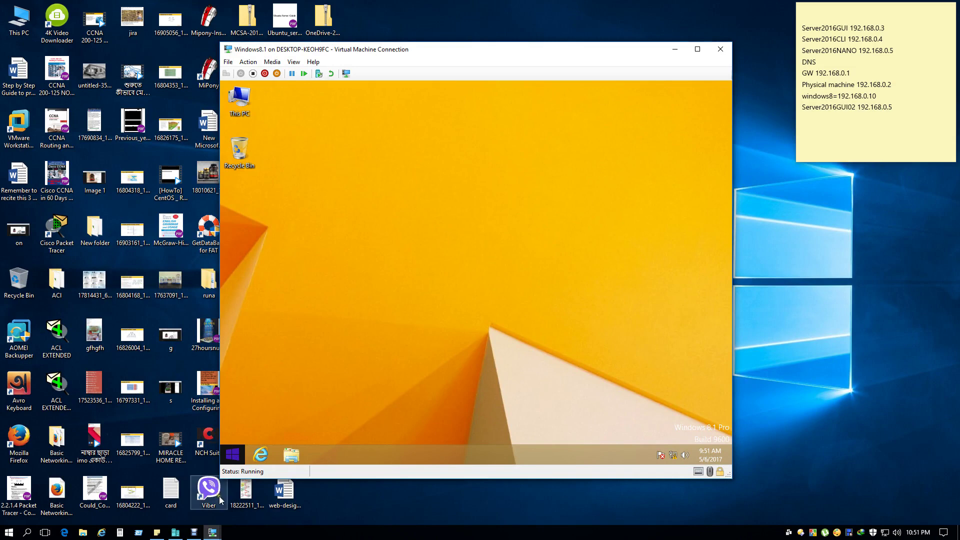
{"action": "left_click", "coordinate": [212, 532]}
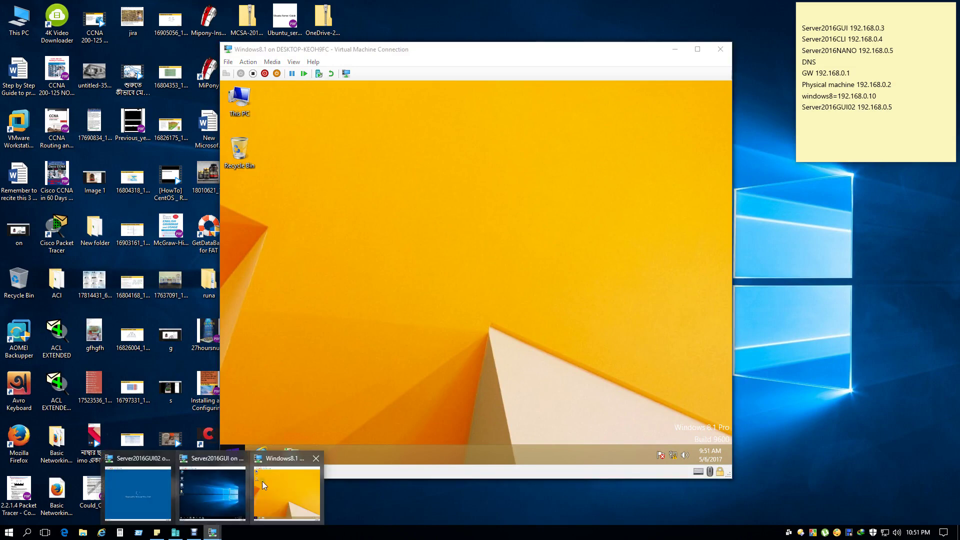
On Server2016GUI, restore Server Manager and launch Active Directory Users and Computers from Tools.
{"action": "left_click", "coordinate": [227, 482]}
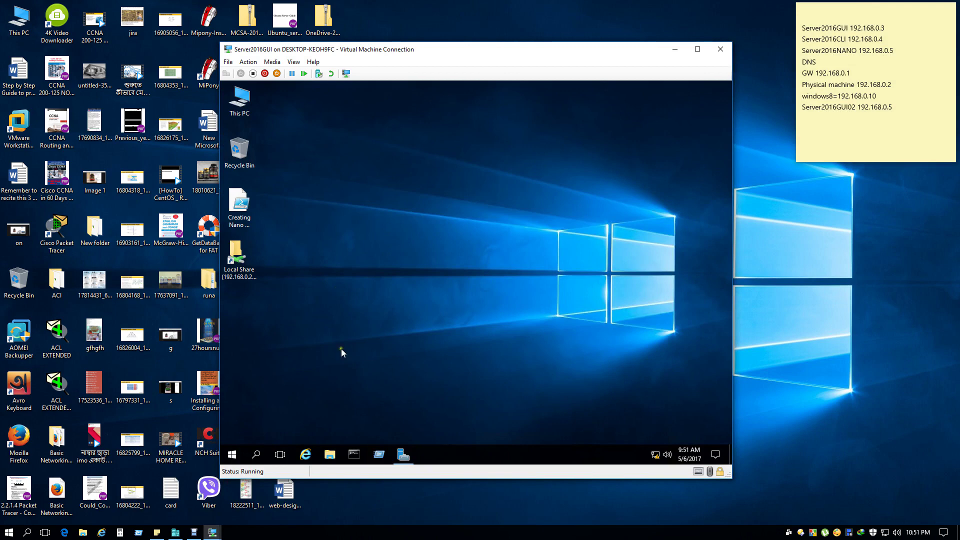
{"action": "left_click", "coordinate": [402, 453]}
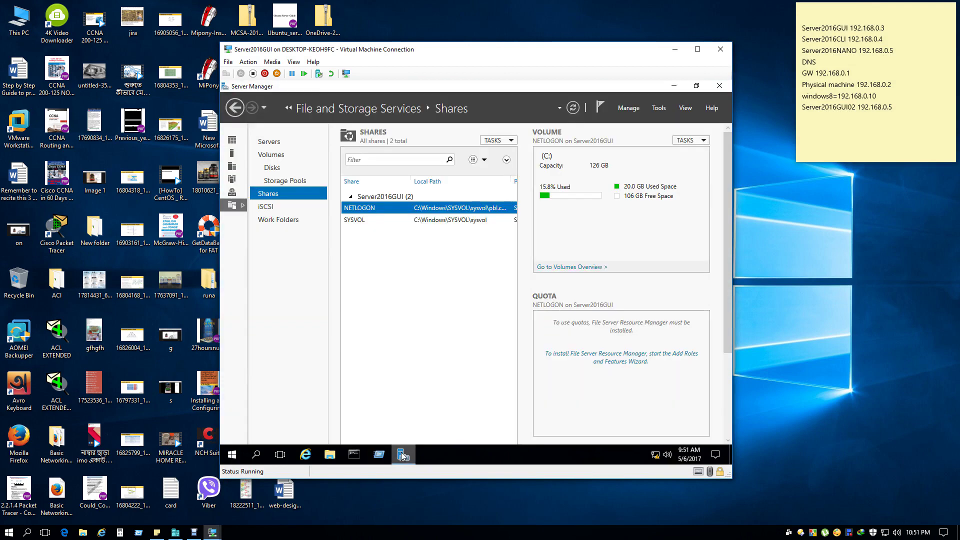
{"action": "left_click", "coordinate": [659, 108]}
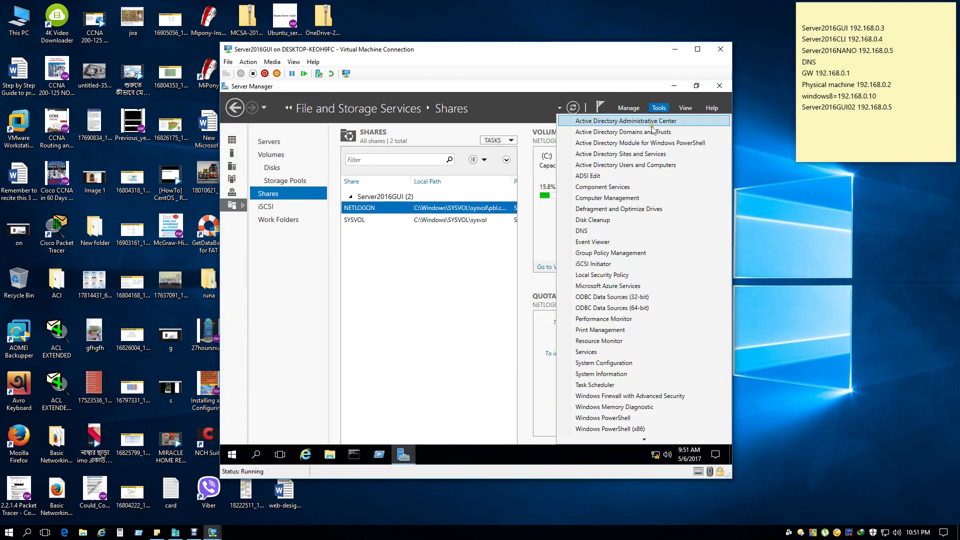
{"action": "left_click", "coordinate": [638, 170]}
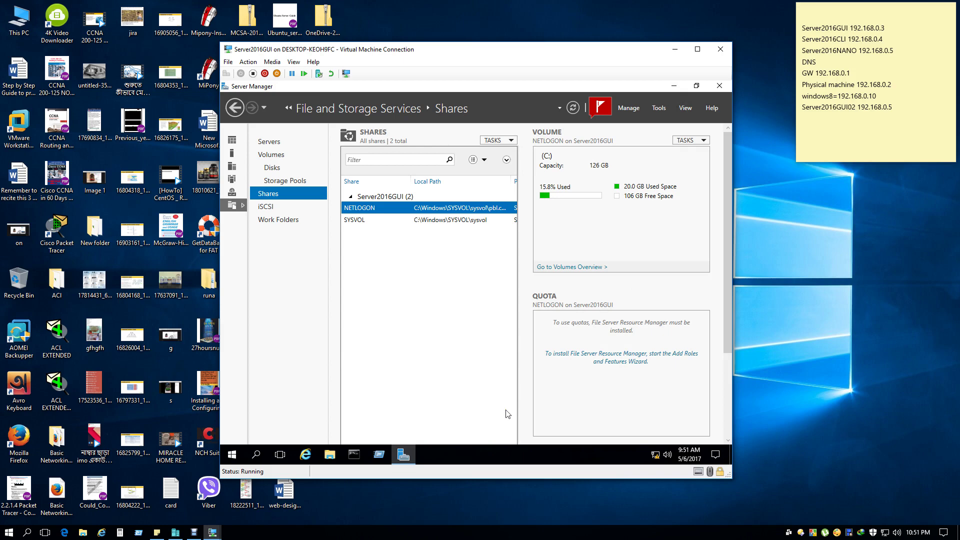
Create a new group named itd, Global and Security, in pbl.com's ITD OU.
{"action": "left_click", "coordinate": [254, 142]}
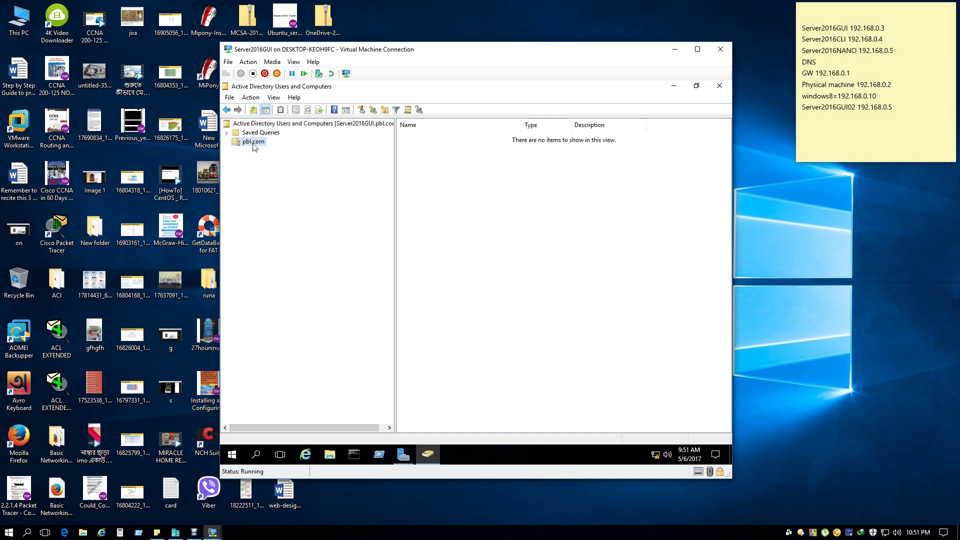
{"action": "double_click", "coordinate": [253, 142]}
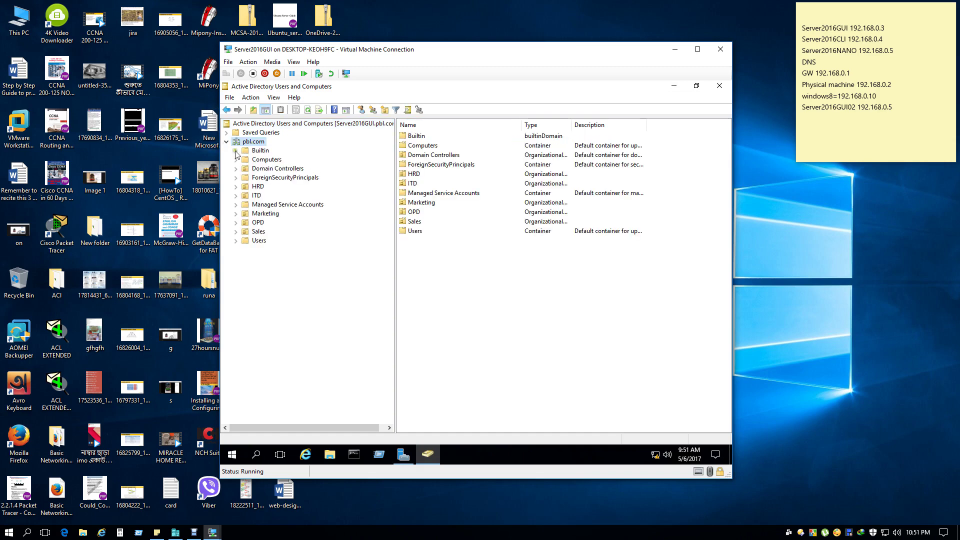
{"action": "left_click", "coordinate": [256, 196]}
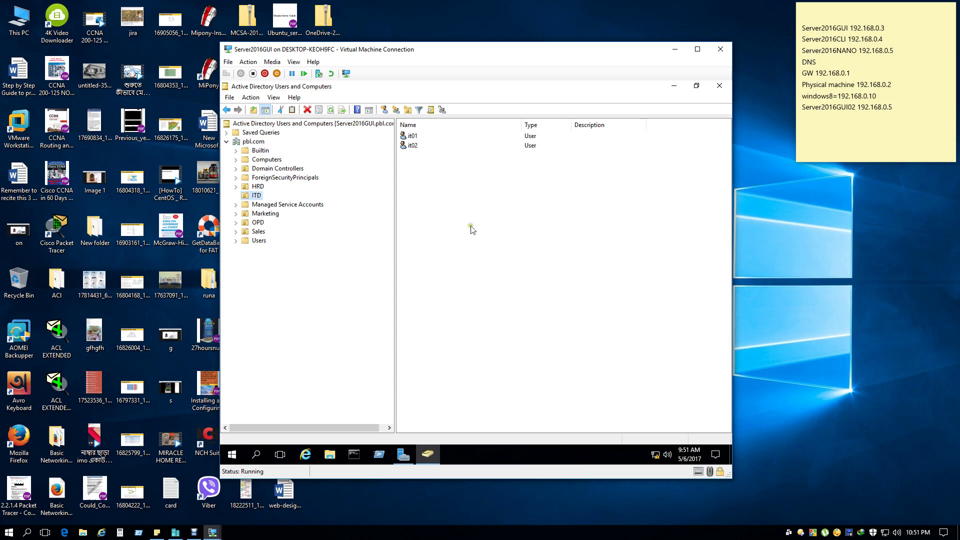
{"action": "right_click", "coordinate": [256, 197]}
{"action": "mouse_move", "coordinate": [313, 242]}
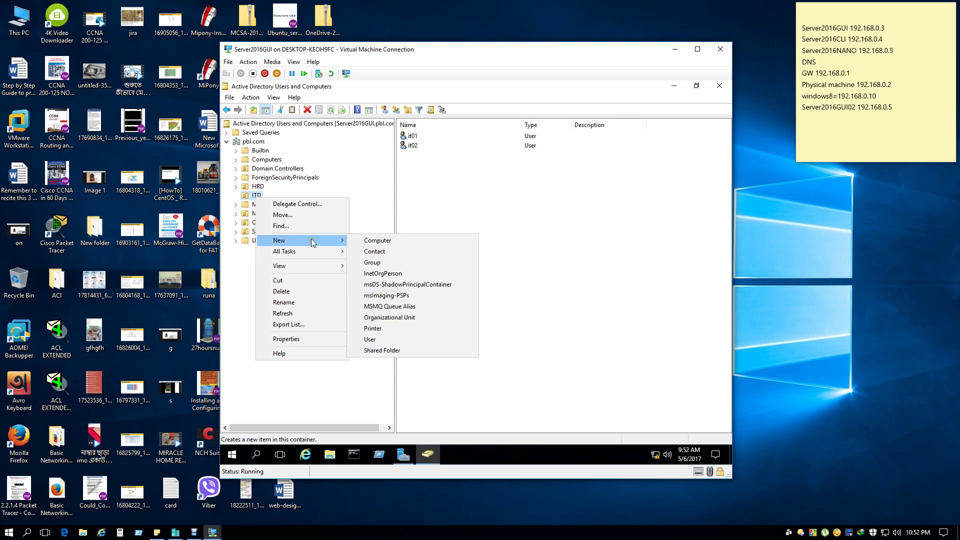
{"action": "left_click", "coordinate": [386, 263]}
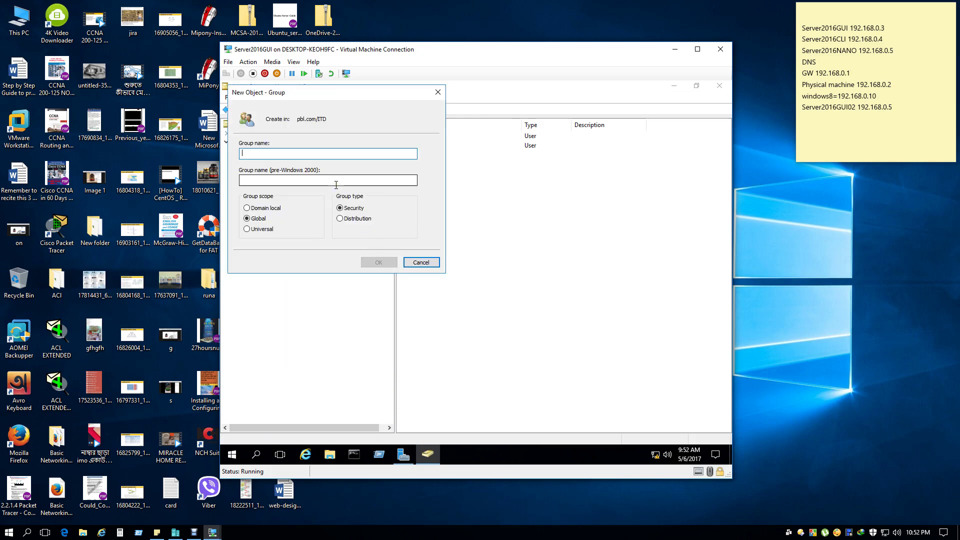
{"action": "type", "text": "itd"}
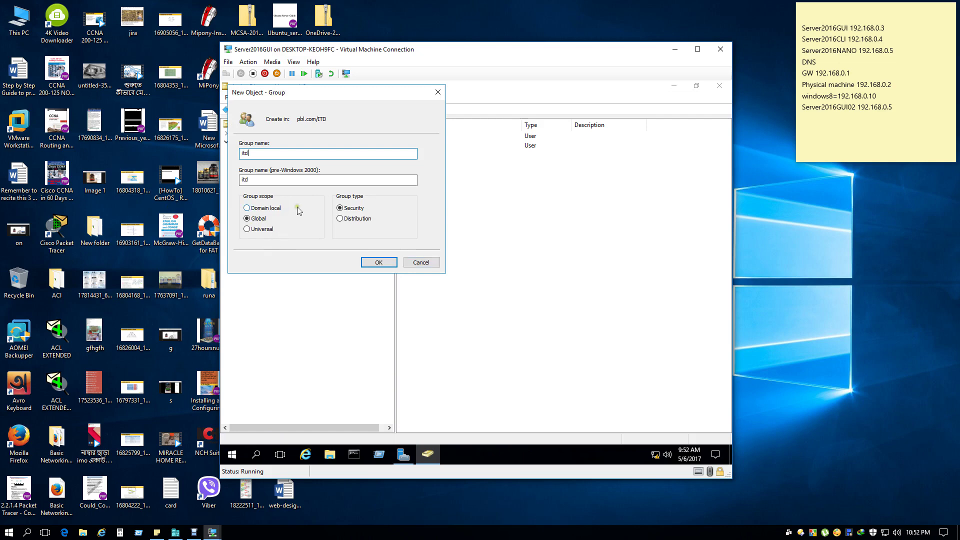
{"action": "left_click", "coordinate": [376, 263]}
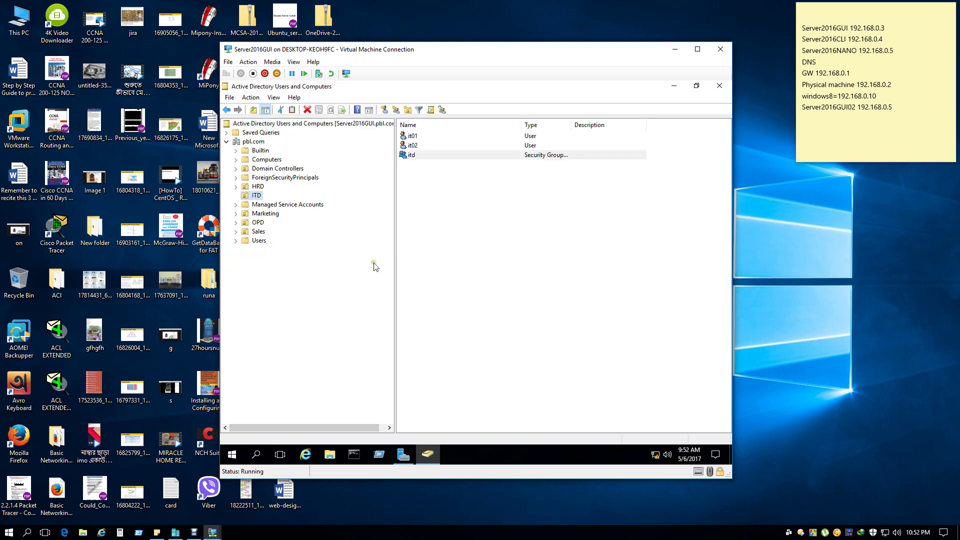
{"action": "left_click", "coordinate": [411, 155]}
Add it01 to the itd group's Members list and apply the change.
{"action": "right_click", "coordinate": [415, 159]}
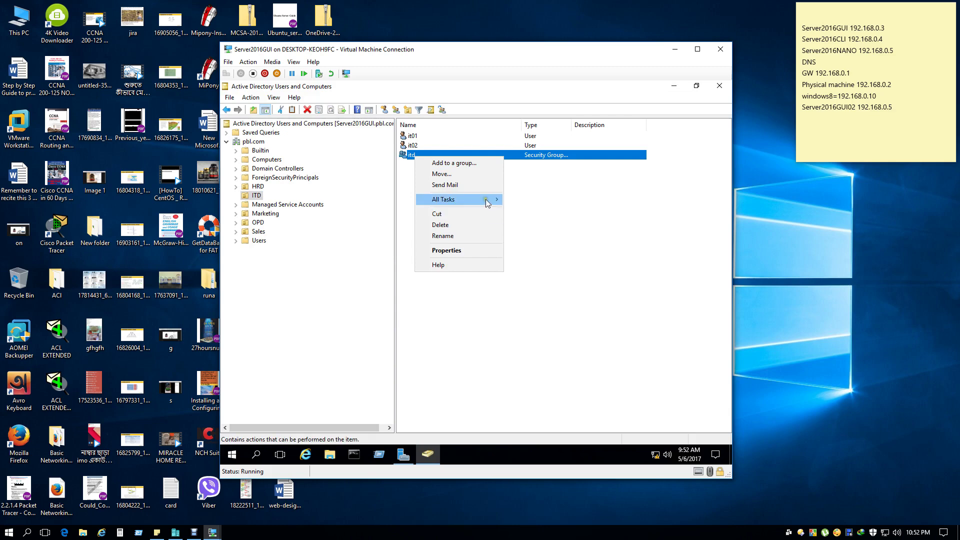
{"action": "mouse_move", "coordinate": [487, 202]}
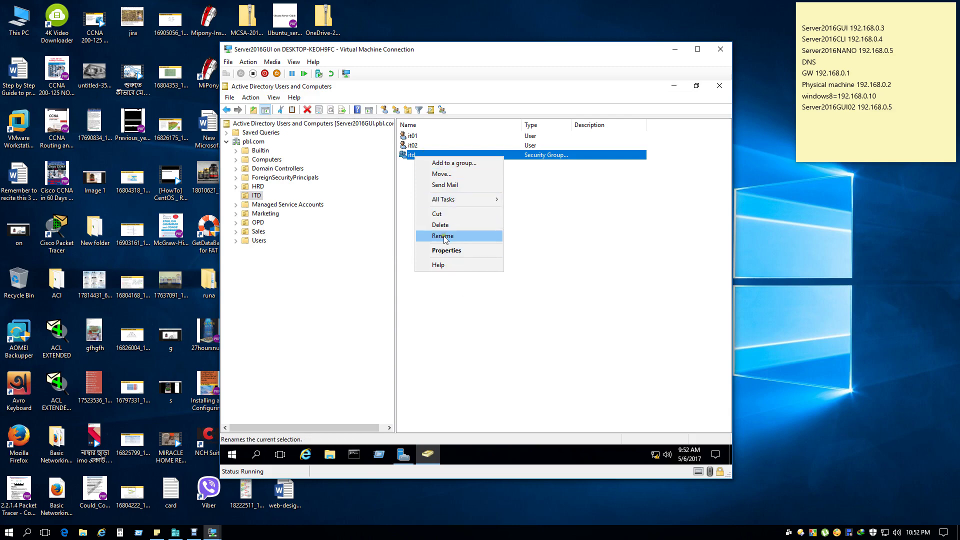
{"action": "double_click", "coordinate": [406, 159]}
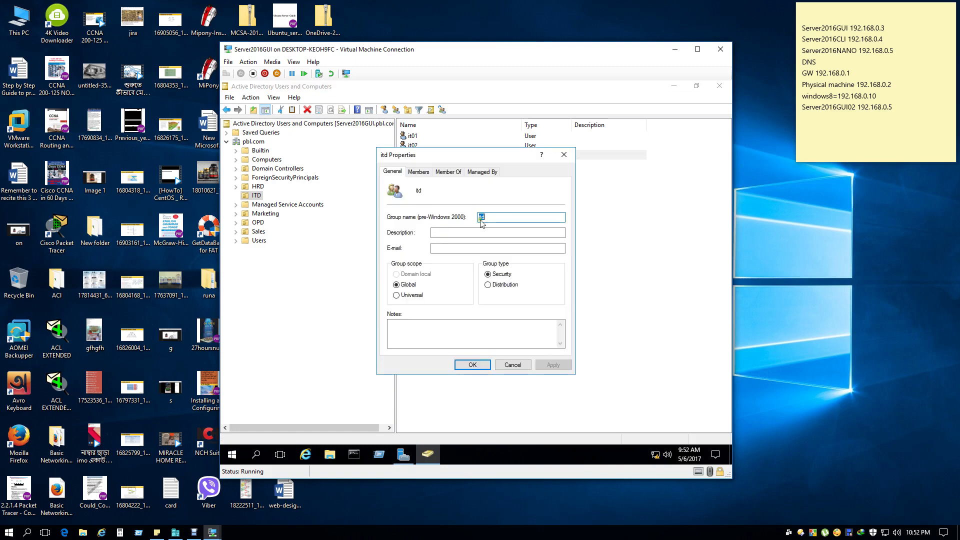
{"action": "left_click", "coordinate": [419, 172]}
{"action": "left_click", "coordinate": [414, 336]}
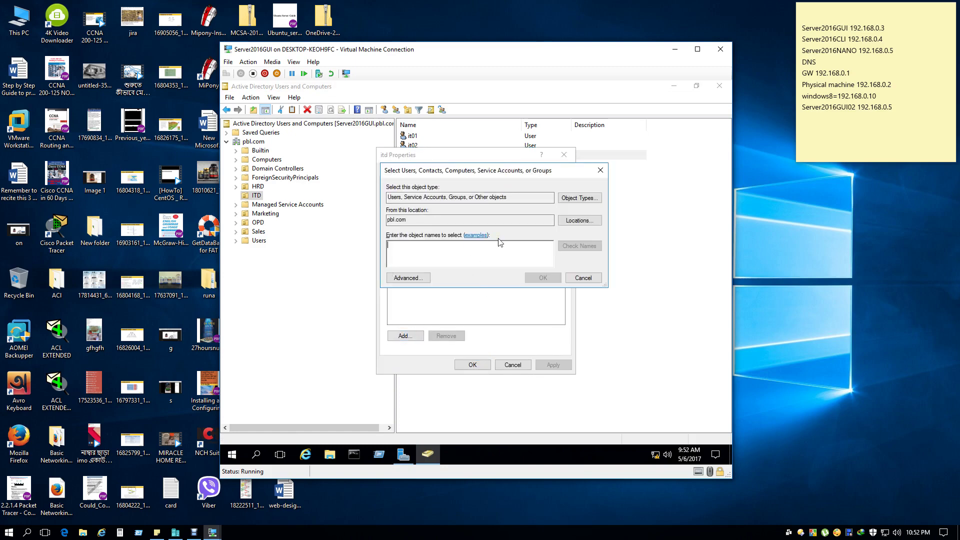
{"action": "type", "text": "it"}
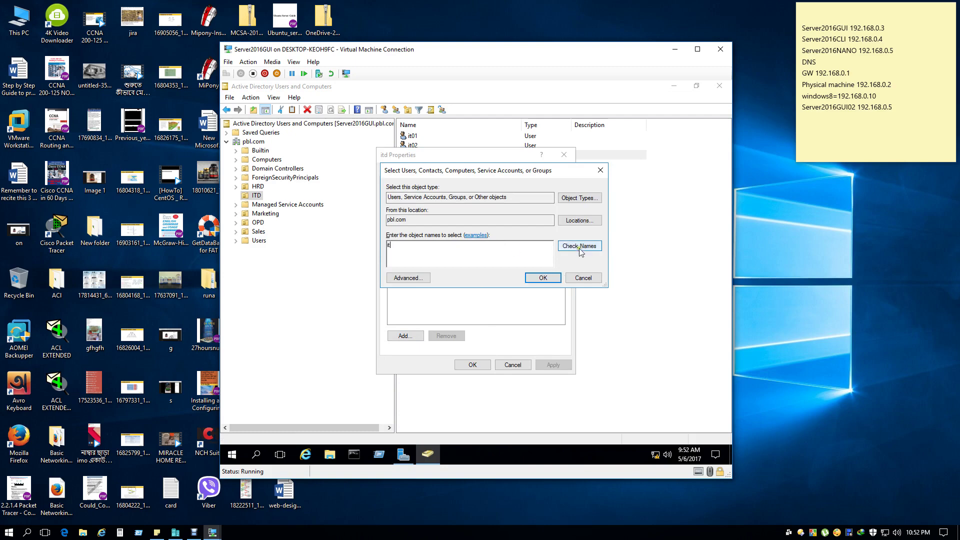
{"action": "left_click", "coordinate": [579, 246]}
{"action": "left_click", "coordinate": [416, 250]}
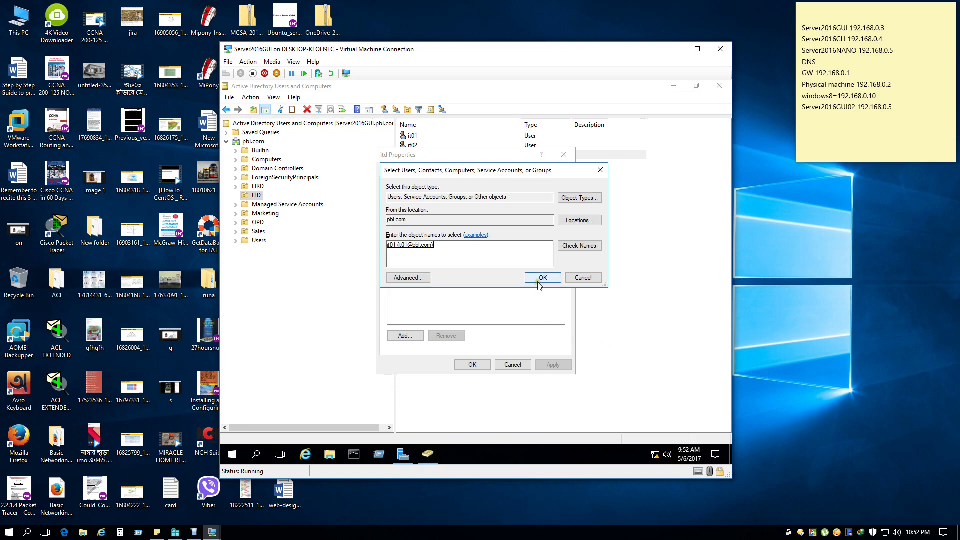
{"action": "left_click", "coordinate": [543, 278]}
{"action": "left_click", "coordinate": [553, 364]}
{"action": "left_click", "coordinate": [473, 364]}
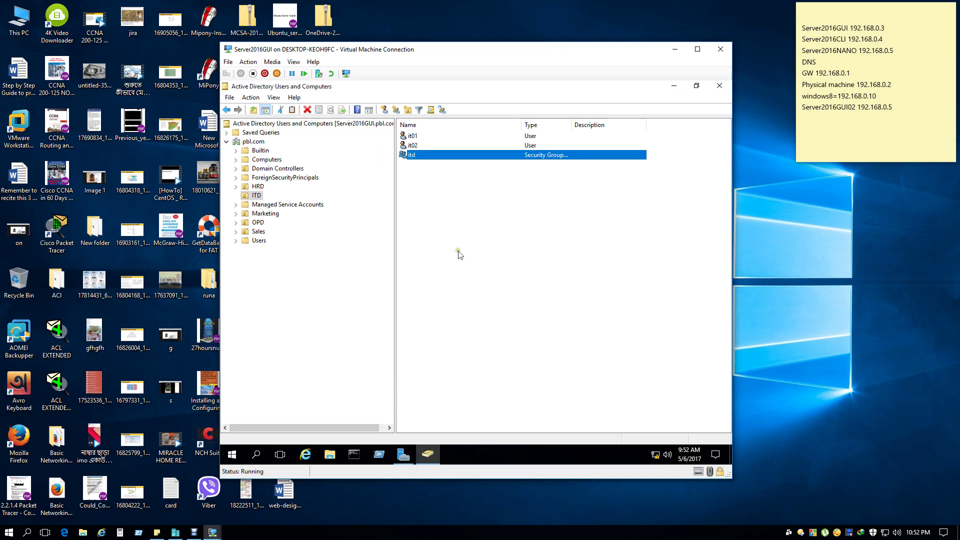
{"action": "left_click", "coordinate": [414, 146]}
{"action": "right_click", "coordinate": [414, 149]}
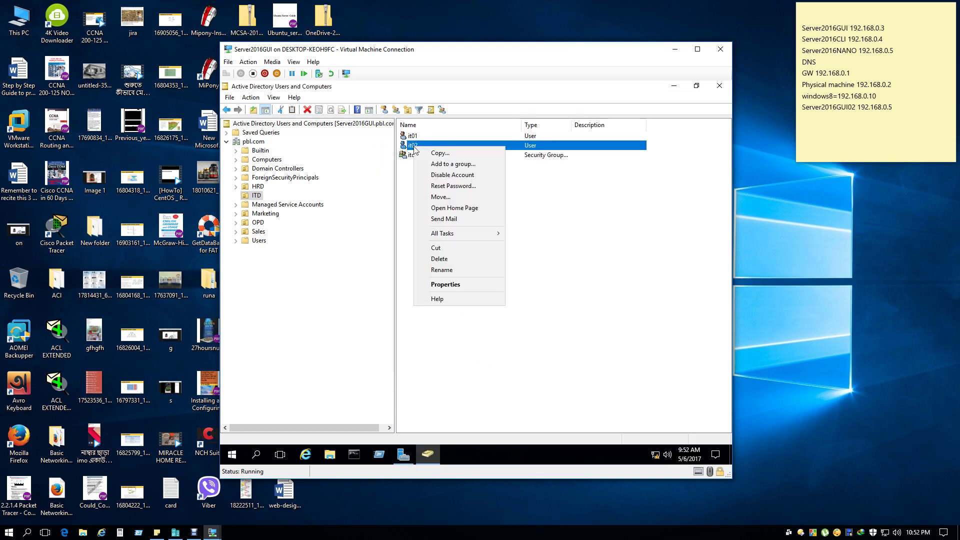
{"action": "left_click", "coordinate": [488, 167]}
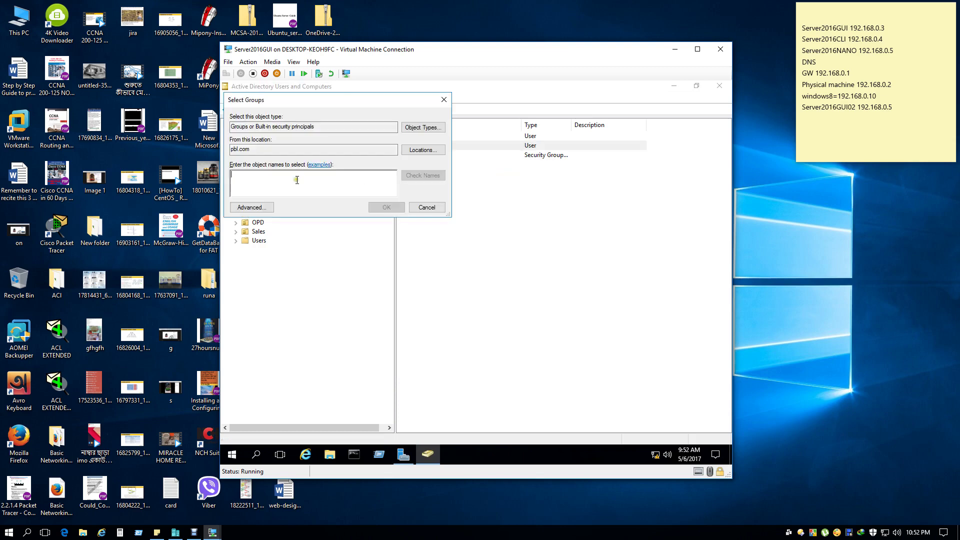
{"action": "left_click", "coordinate": [426, 207]}
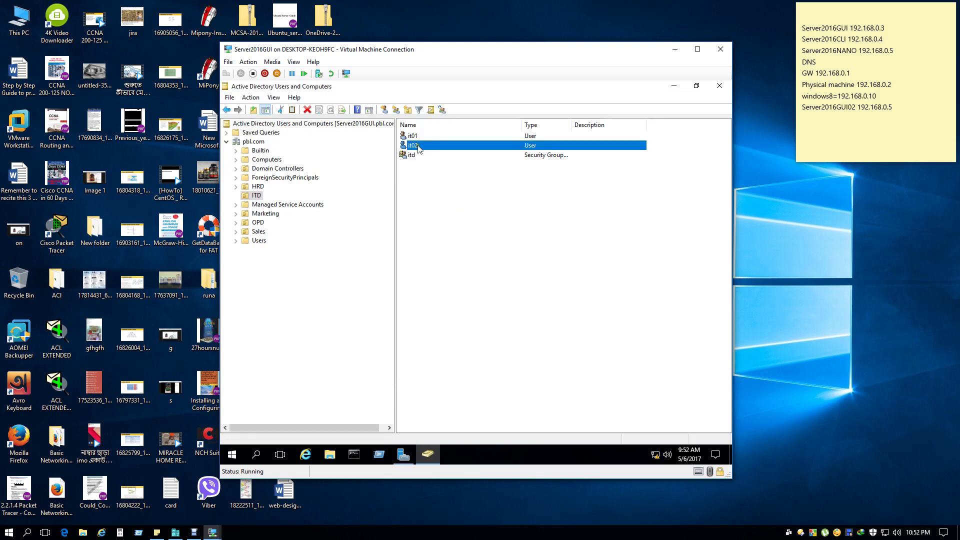
{"action": "right_click", "coordinate": [418, 147]}
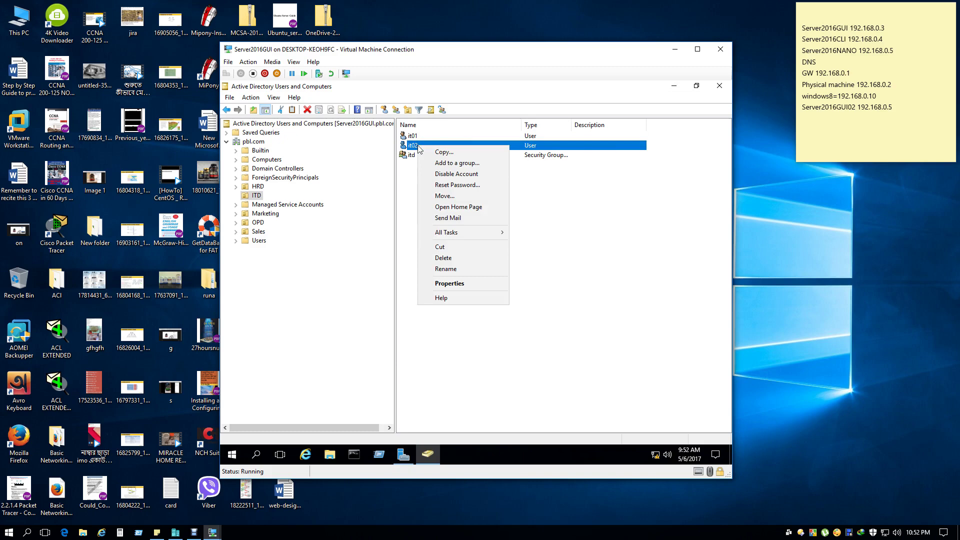
{"action": "left_click", "coordinate": [474, 166]}
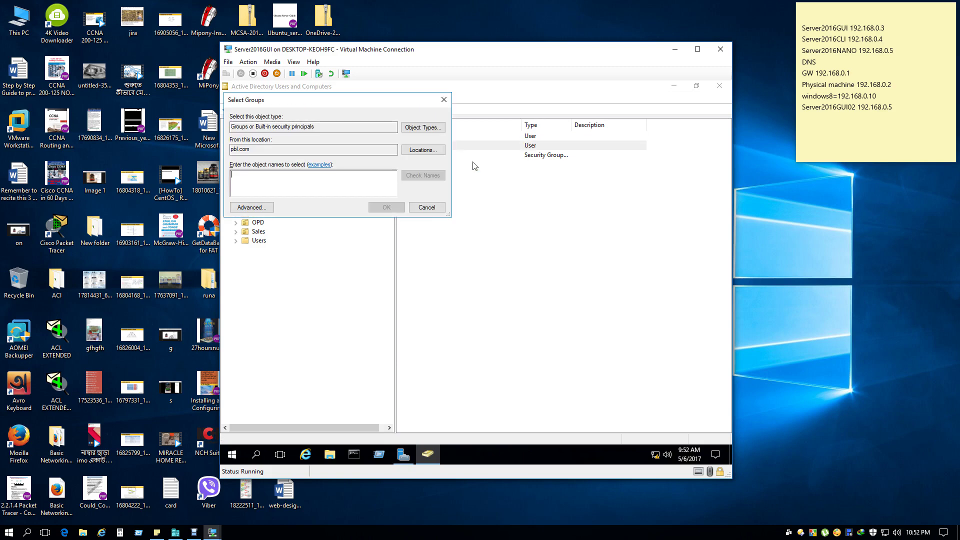
{"action": "type", "text": "I"}
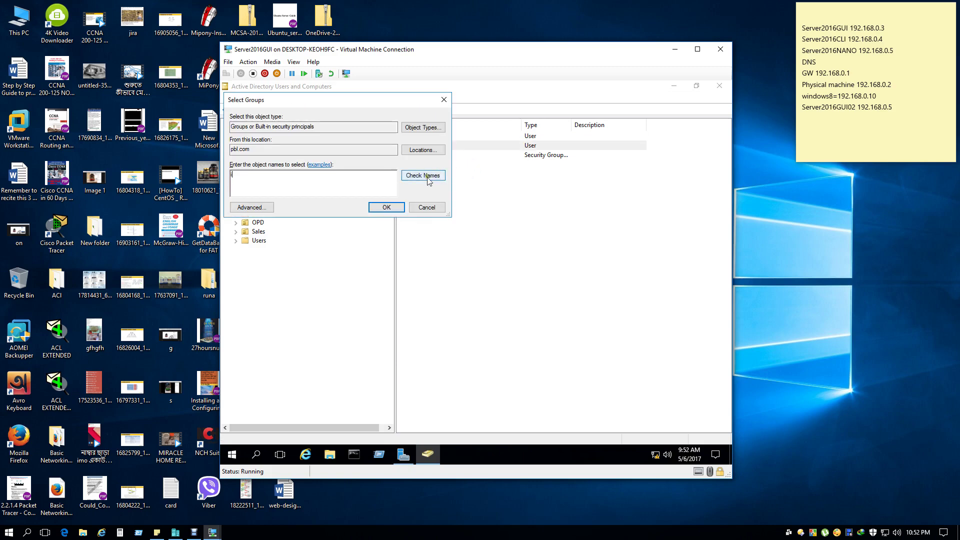
{"action": "type", "text": "td"}
{"action": "left_click", "coordinate": [428, 181]}
{"action": "type", "text": "it"}
{"action": "left_click_drag", "start_coordinate": [307, 103], "coordinate": [553, 249]}
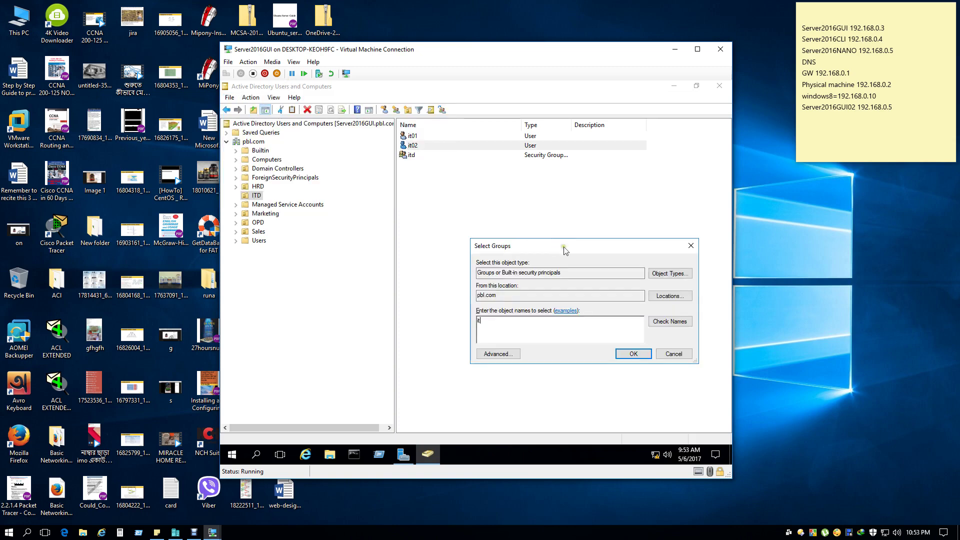
{"action": "type", "text": "t02"}
{"action": "left_click", "coordinate": [670, 321]}
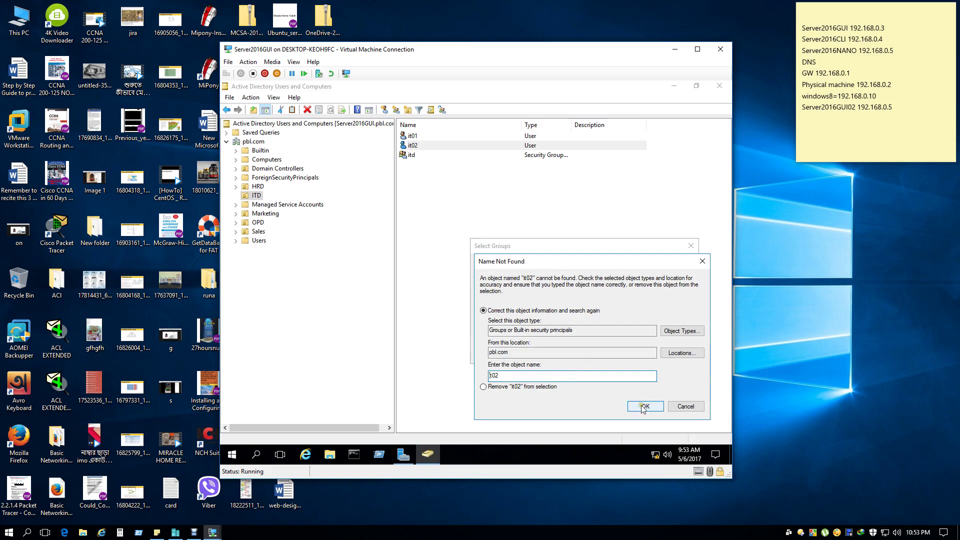
{"action": "left_click", "coordinate": [677, 411]}
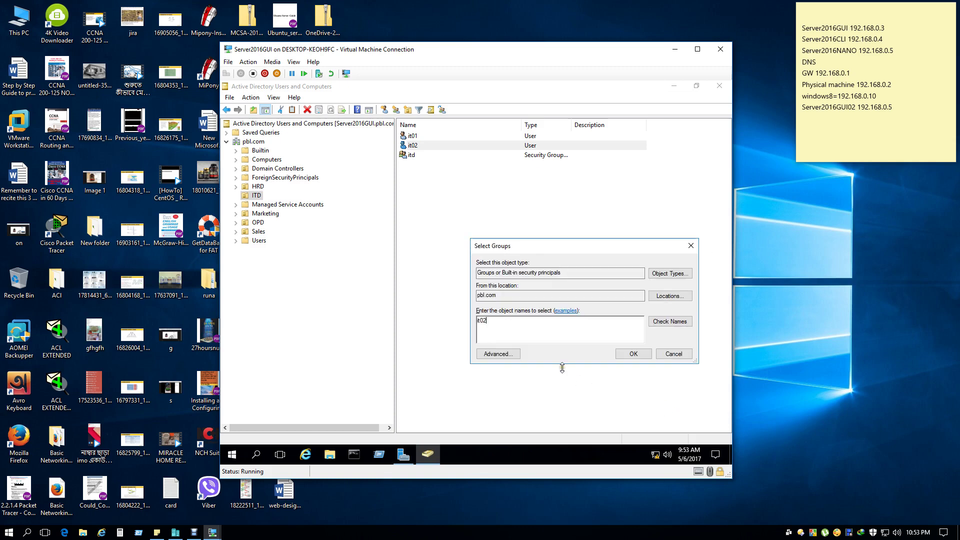
{"action": "left_click", "coordinate": [673, 354]}
{"action": "right_click", "coordinate": [420, 148]}
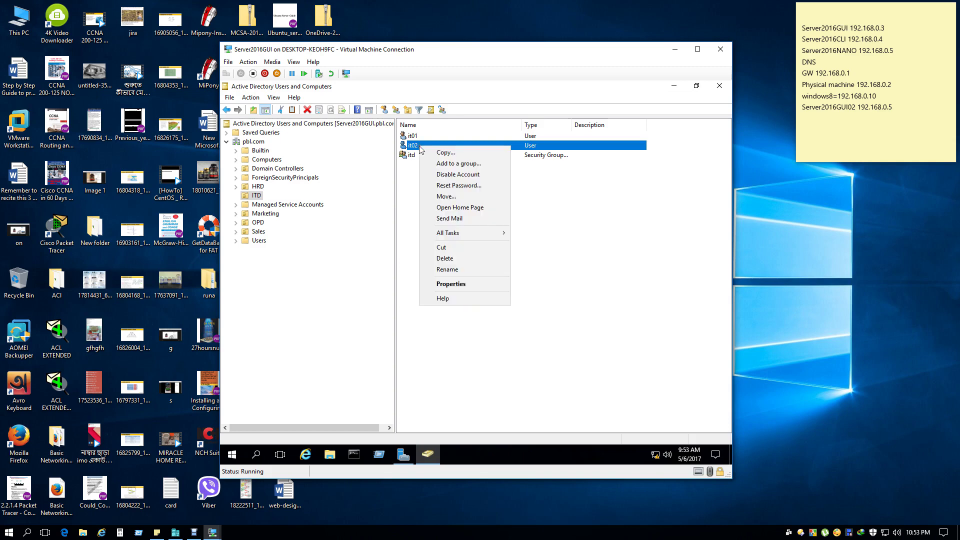
{"action": "left_click", "coordinate": [472, 163]}
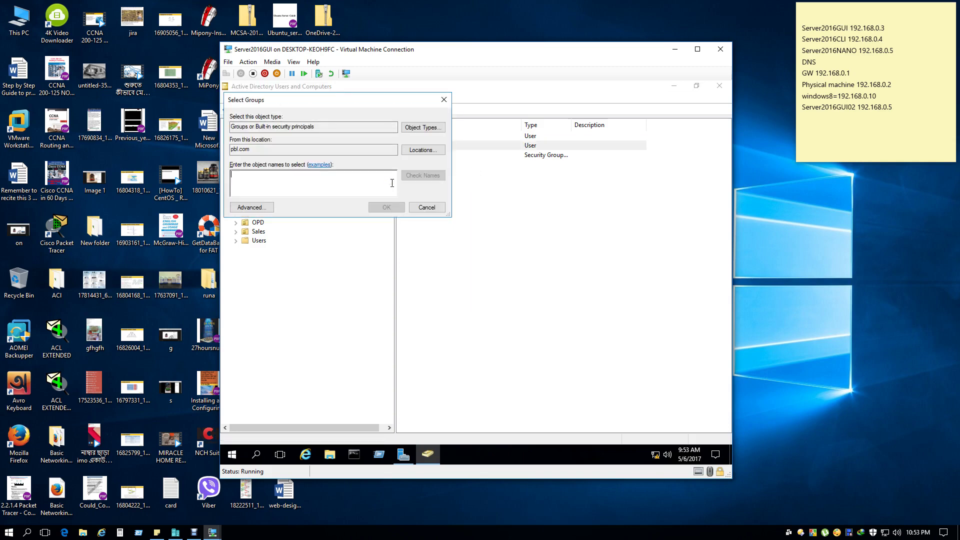
{"action": "type", "text": "it02"}
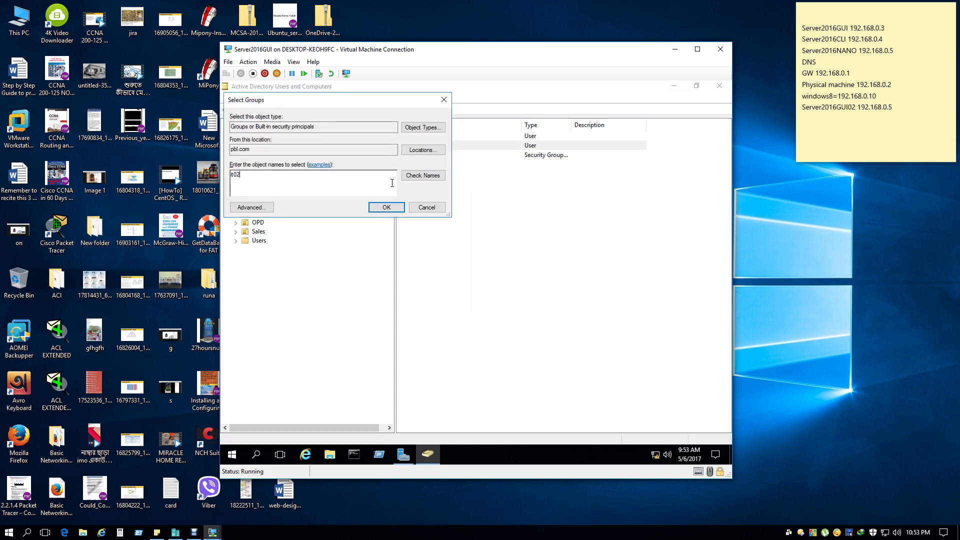
{"action": "left_click", "coordinate": [413, 176]}
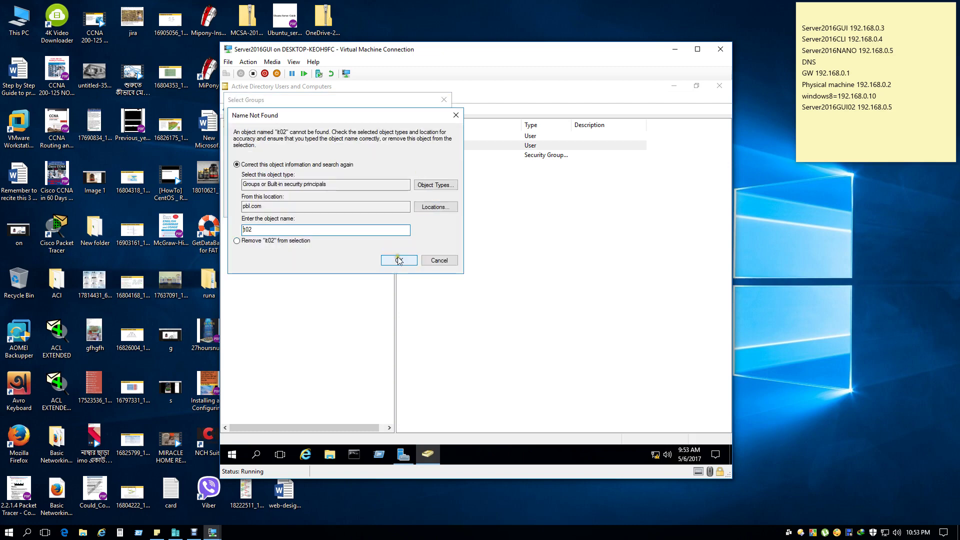
{"action": "left_click", "coordinate": [439, 261]}
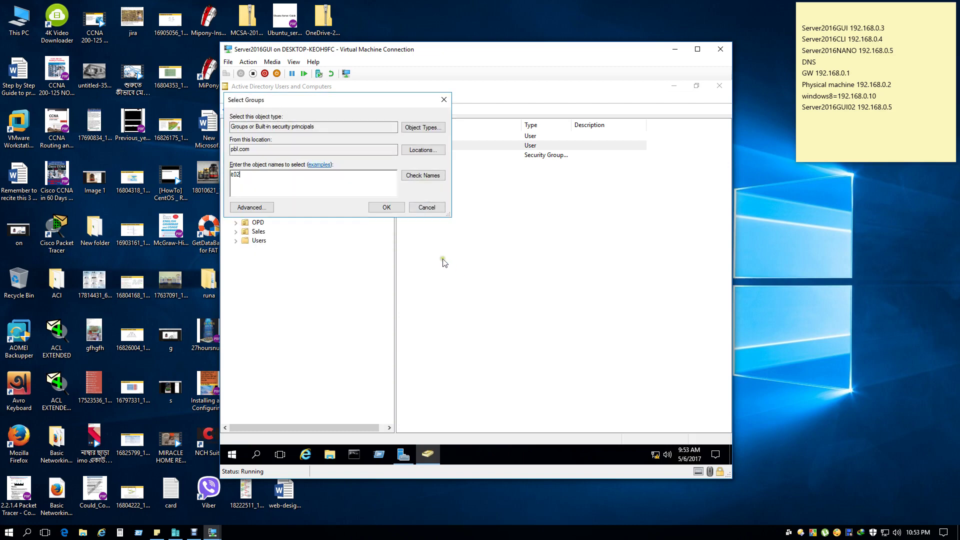
{"action": "left_click_drag", "start_coordinate": [343, 102], "coordinate": [502, 218]}
{"action": "left_click", "coordinate": [583, 323]}
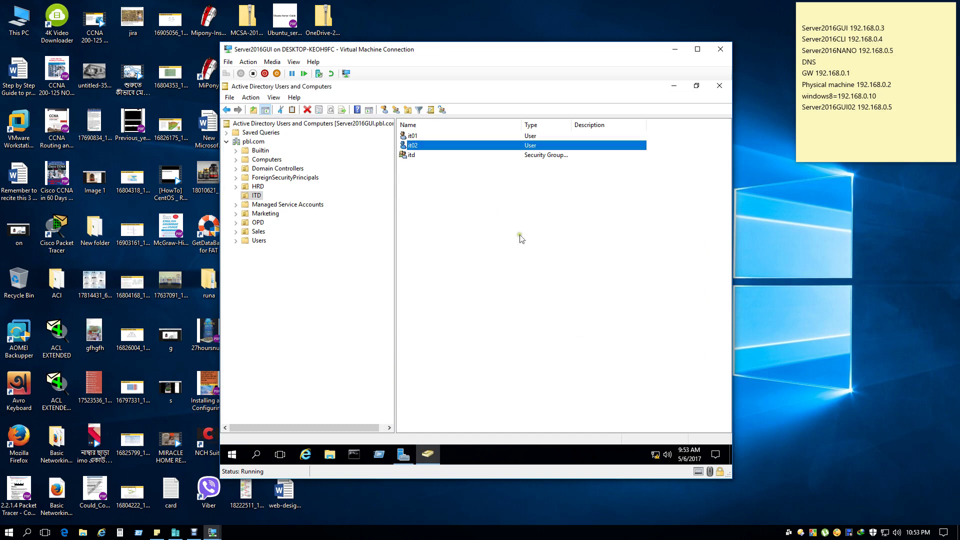
{"action": "left_click", "coordinate": [409, 155]}
Open the itd group's properties, then close them again without changes.
{"action": "right_click", "coordinate": [410, 155]}
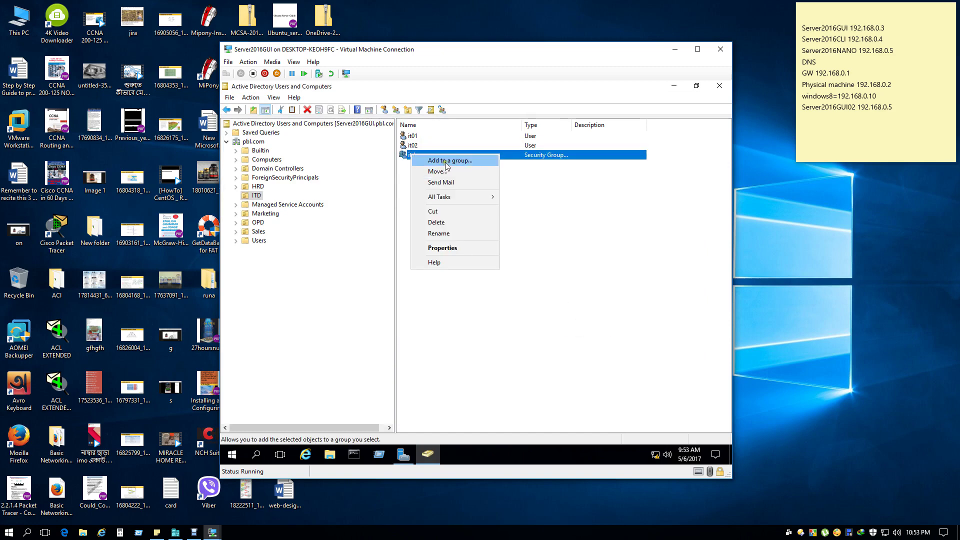
{"action": "double_click", "coordinate": [403, 156]}
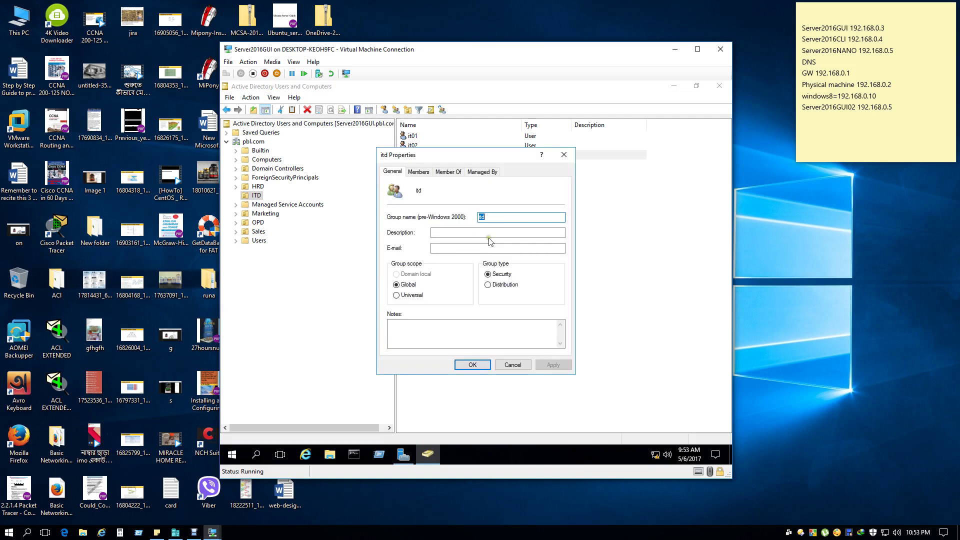
{"action": "left_click_drag", "start_coordinate": [448, 159], "coordinate": [490, 170]}
{"action": "left_click", "coordinate": [607, 165]}
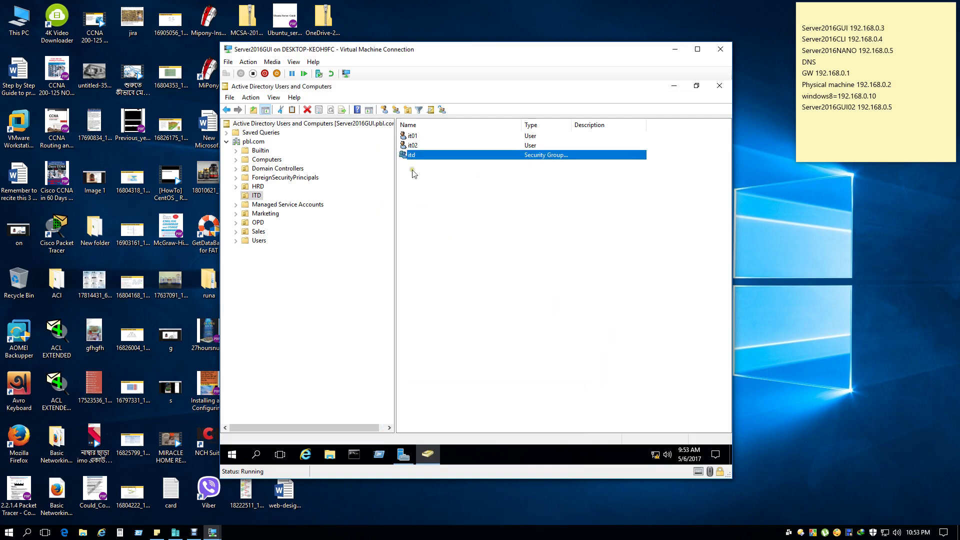
{"action": "left_click", "coordinate": [439, 190]}
Add it01 and it02 as members of the itd group and apply.
{"action": "double_click", "coordinate": [416, 155]}
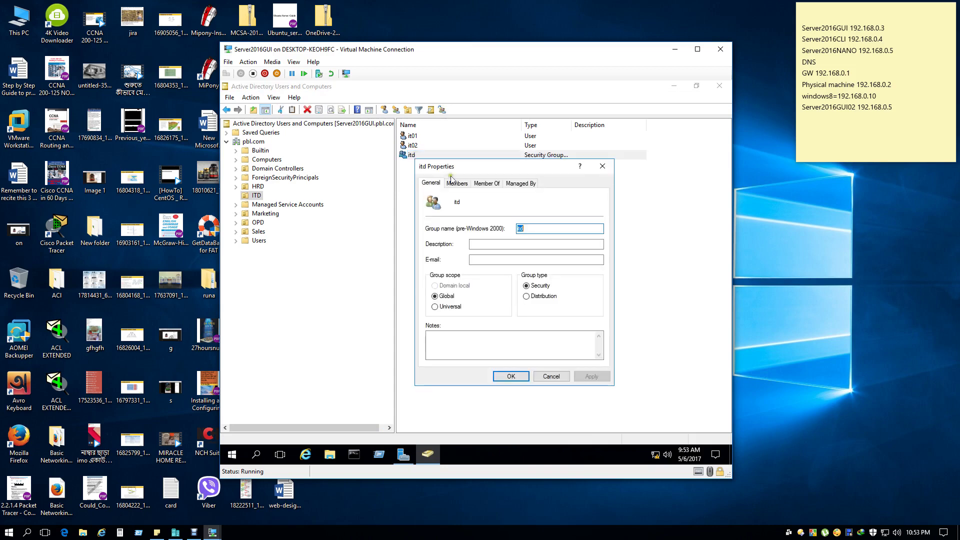
{"action": "left_click", "coordinate": [458, 184]}
{"action": "left_click", "coordinate": [455, 348]}
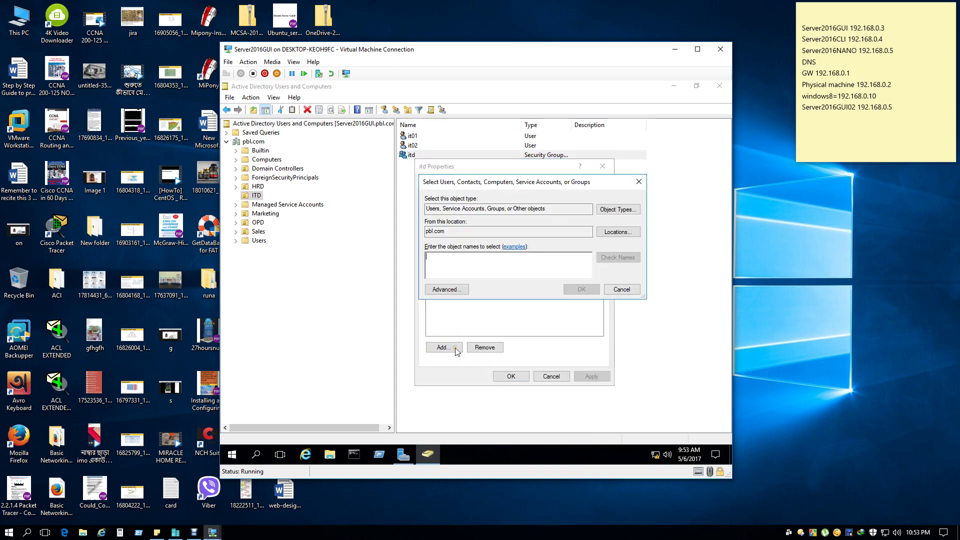
{"action": "type", "text": "it"}
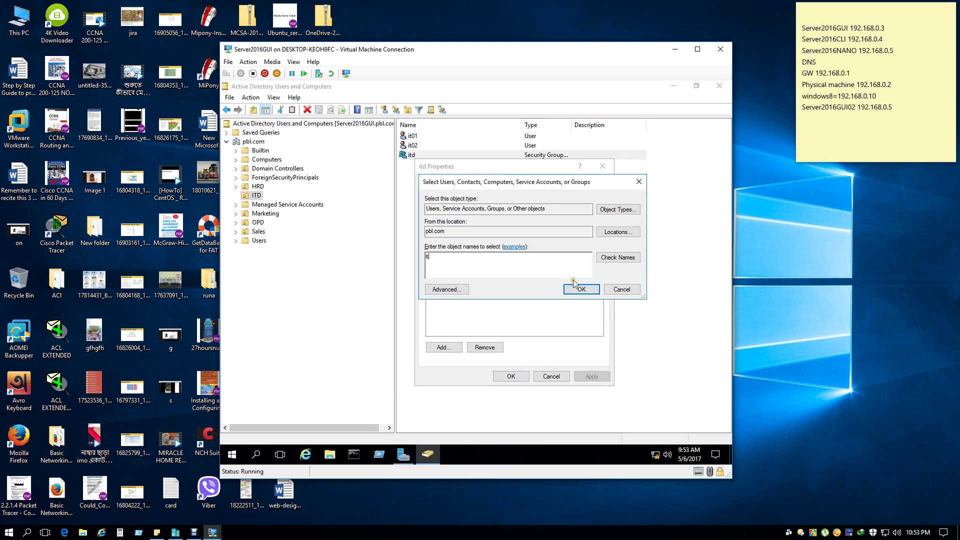
{"action": "left_click", "coordinate": [615, 259]}
{"action": "left_click", "coordinate": [453, 270]}
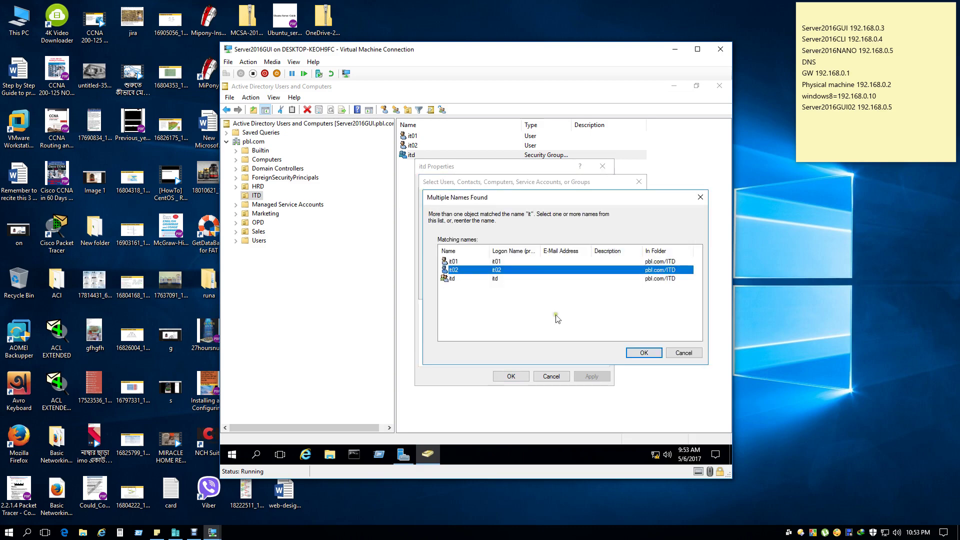
{"action": "left_click", "coordinate": [644, 353]}
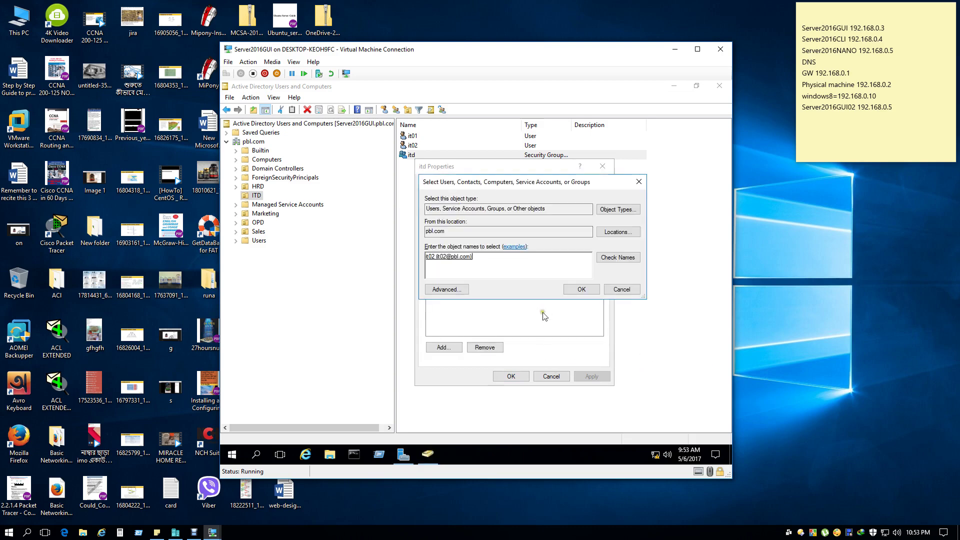
{"action": "left_click", "coordinate": [576, 294]}
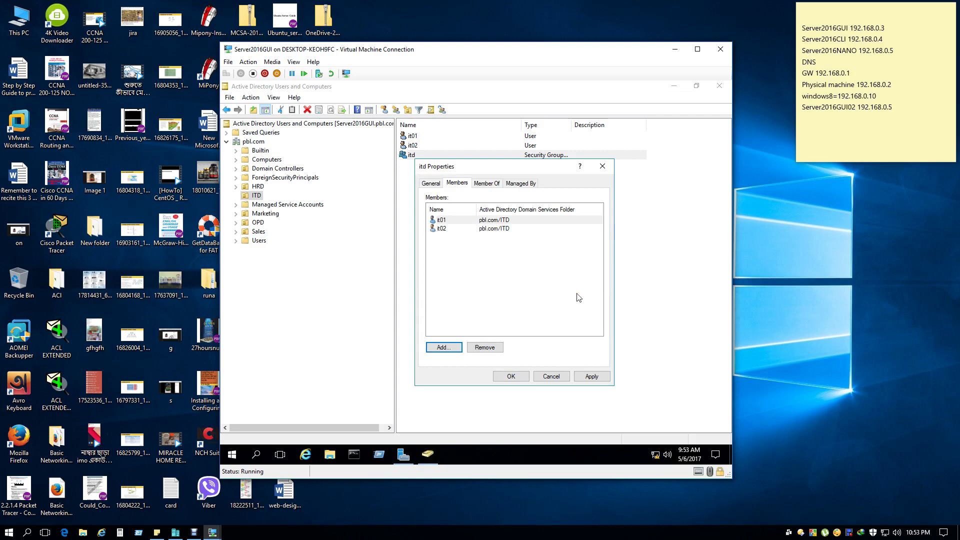
{"action": "left_click", "coordinate": [592, 378]}
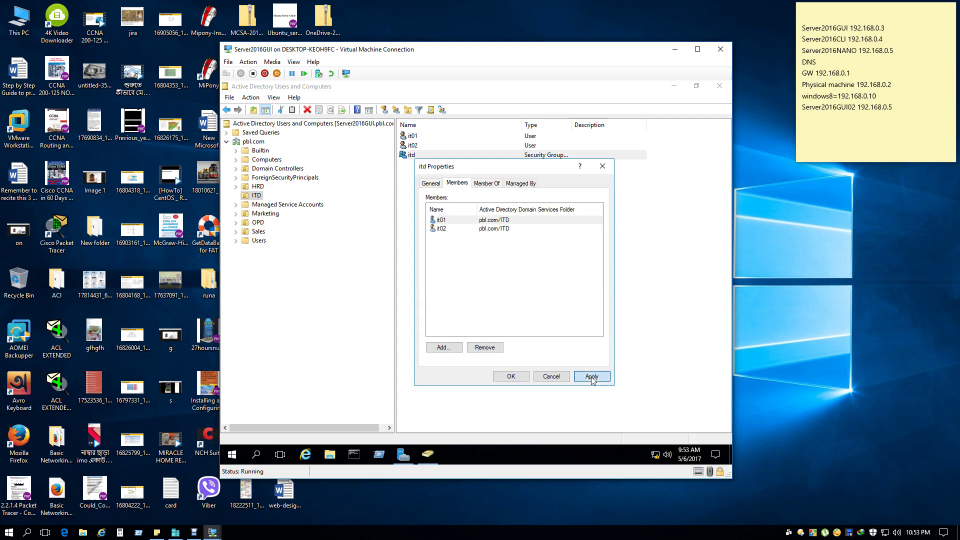
{"action": "left_click", "coordinate": [516, 378]}
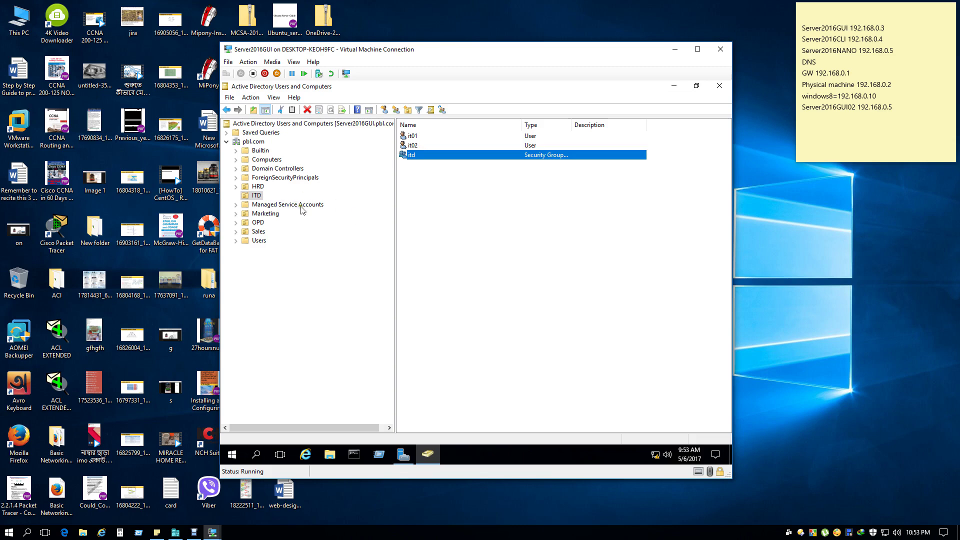
Bring up the ITD OU's context menu and dismiss it without choosing an action.
{"action": "left_click", "coordinate": [252, 198]}
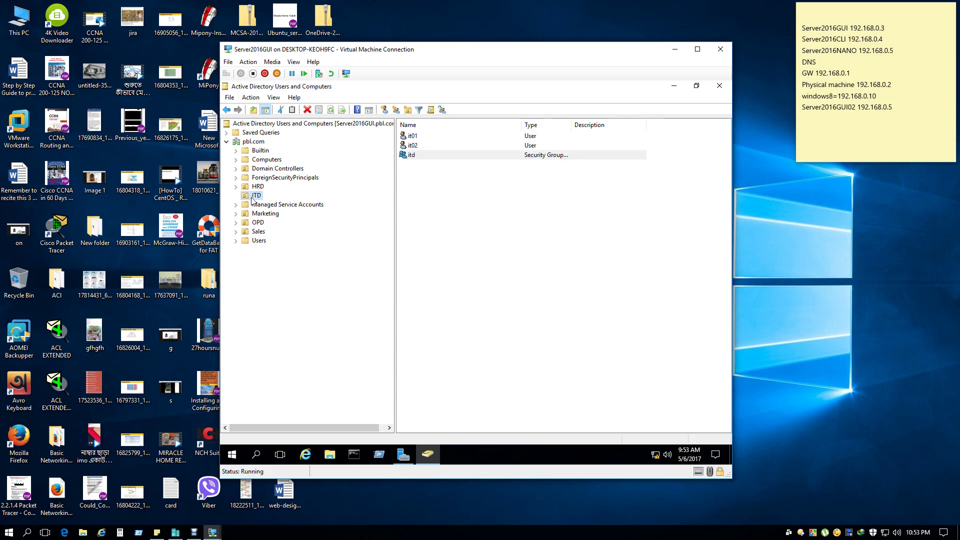
{"action": "right_click", "coordinate": [252, 199]}
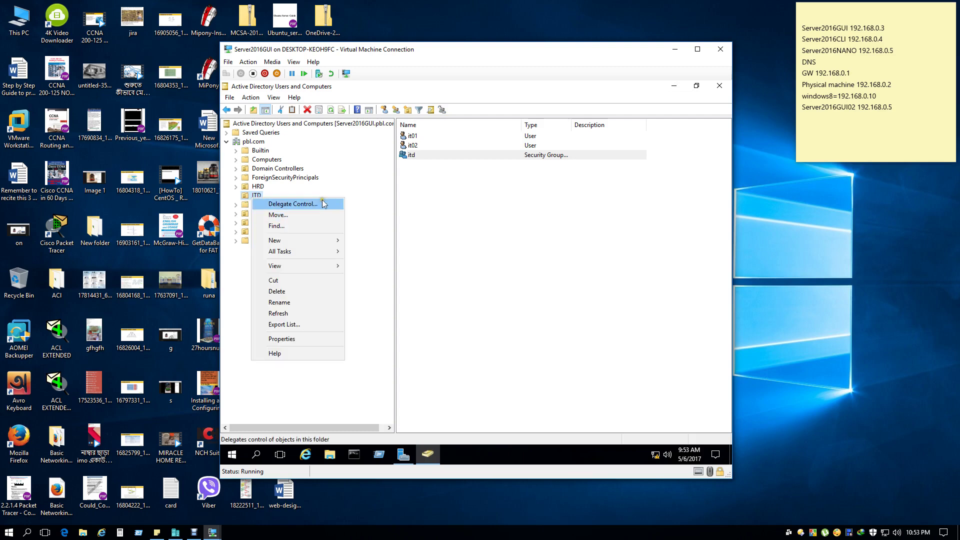
{"action": "mouse_move", "coordinate": [324, 244]}
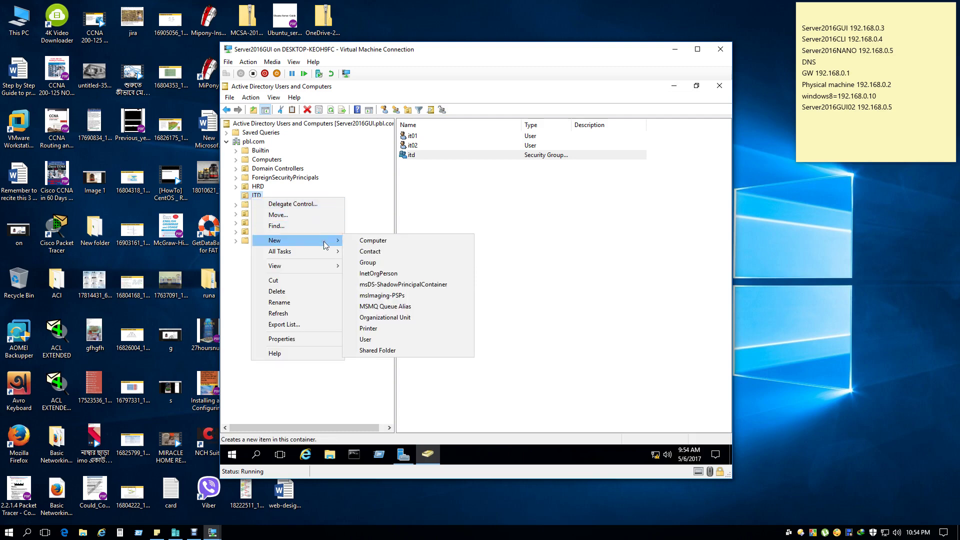
{"action": "left_click", "coordinate": [565, 264]}
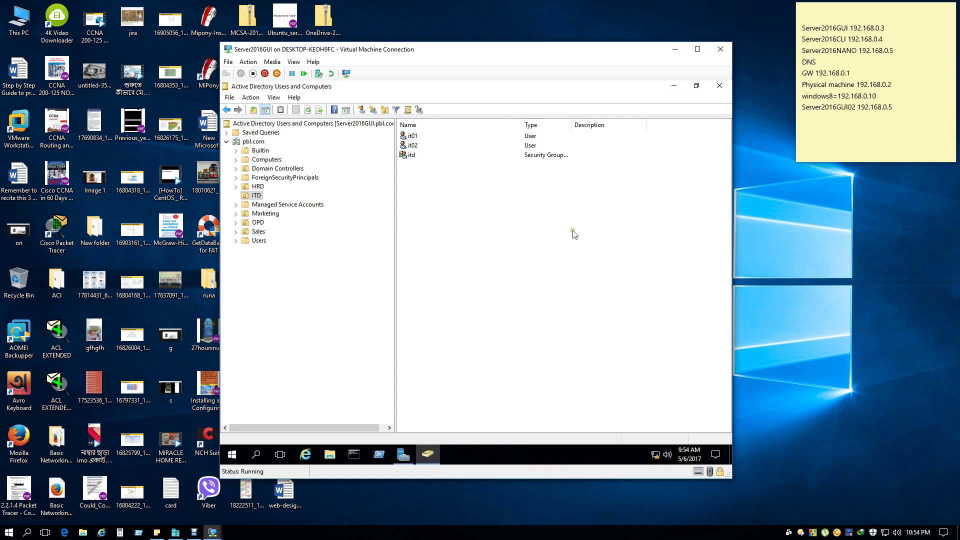
Switch to the Server2016GUI02 VM and sign in with the Administrator password.
{"action": "left_click", "coordinate": [675, 89]}
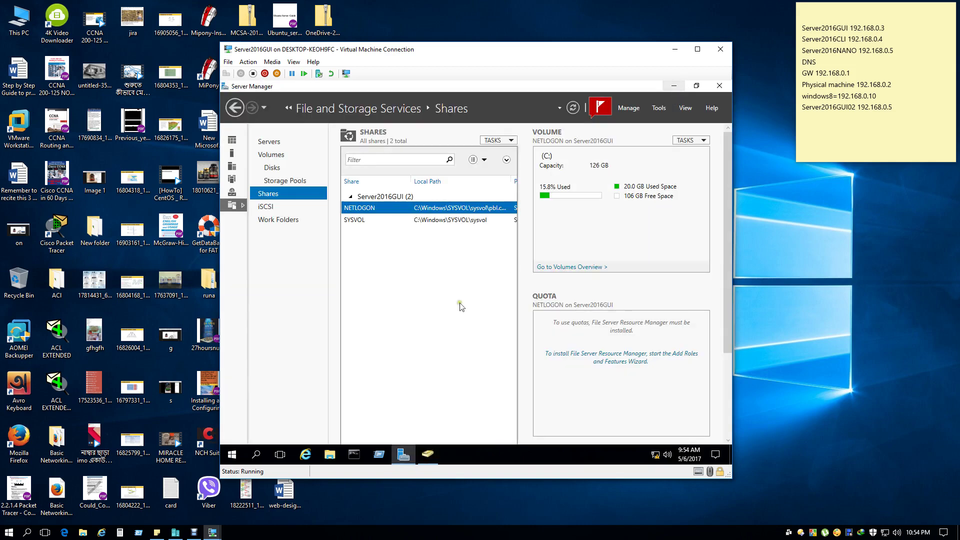
{"action": "mouse_move", "coordinate": [212, 532]}
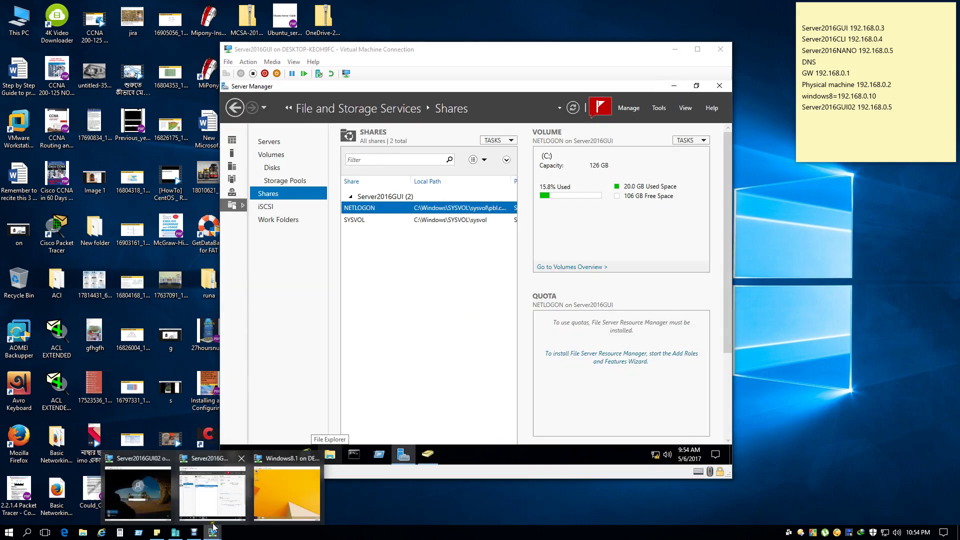
{"action": "left_click", "coordinate": [219, 485]}
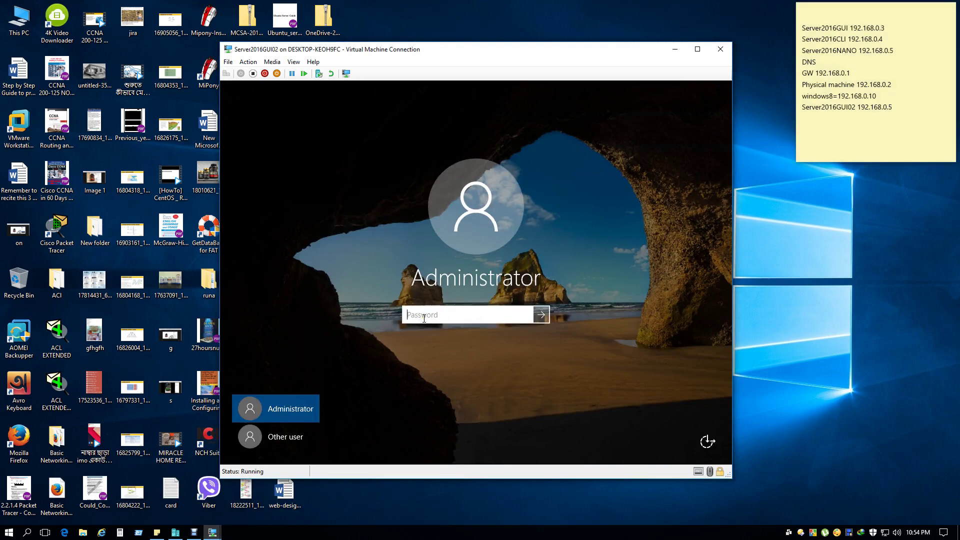
{"action": "type", "text": "••••••••••"}
{"action": "key", "text": "Return"}
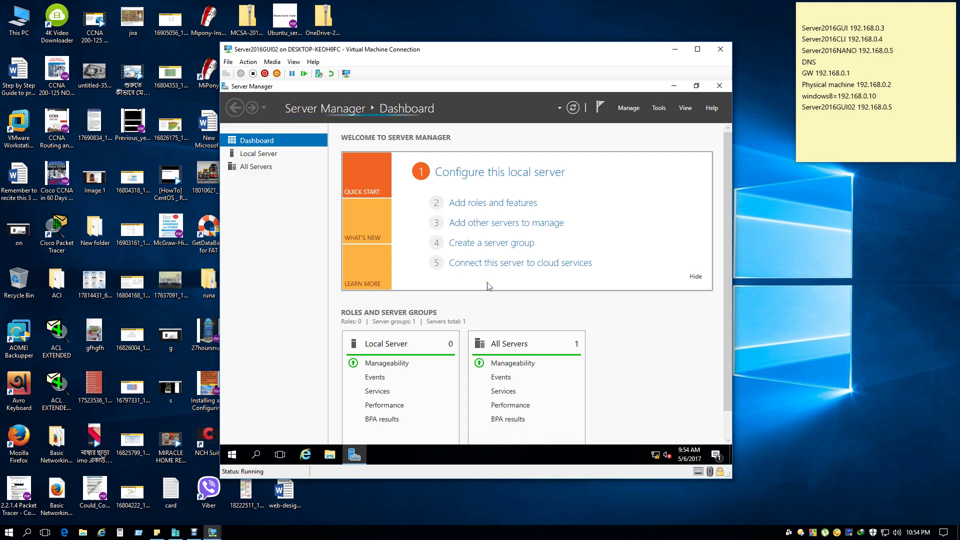
Minimize the Server2016GUI connection window so Server2016GUI02's dashboard shows.
{"action": "mouse_move", "coordinate": [209, 534]}
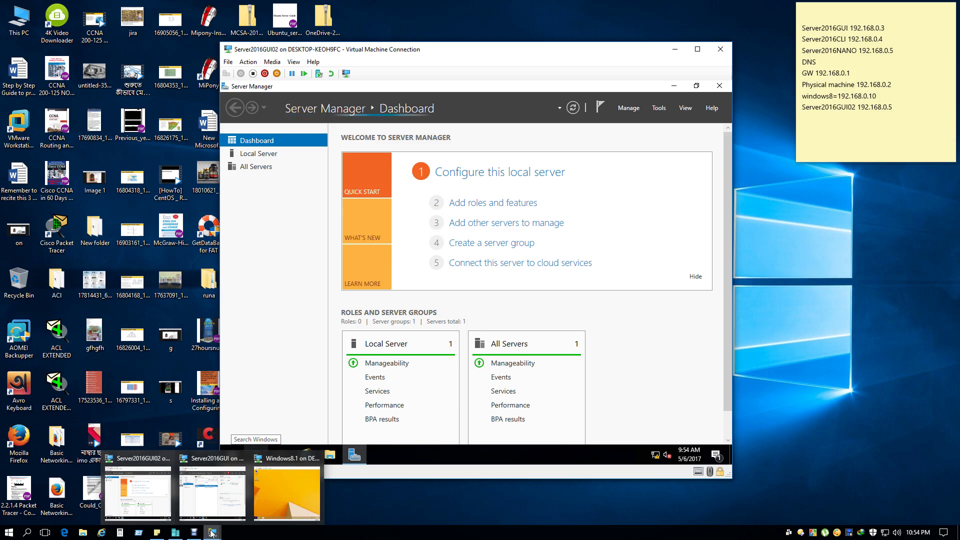
{"action": "mouse_move", "coordinate": [285, 492]}
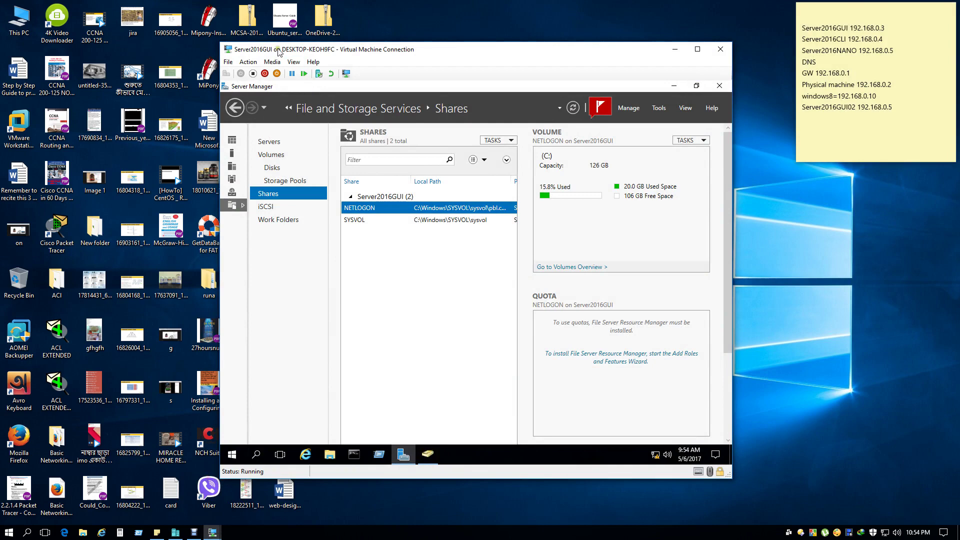
{"action": "left_click", "coordinate": [676, 49]}
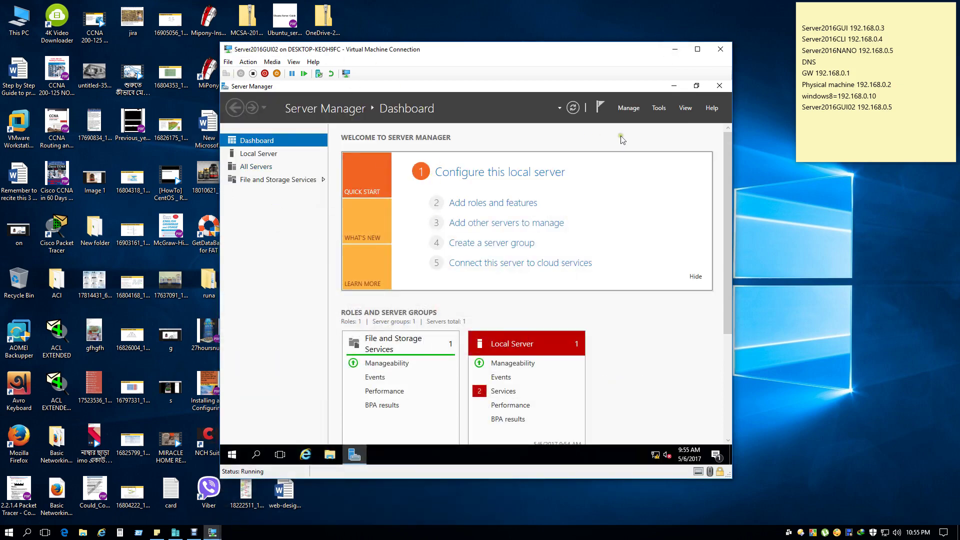
Launch Windows PowerShell on Server2016GUI02 from a Start search for 'power'.
{"action": "left_click", "coordinate": [673, 86]}
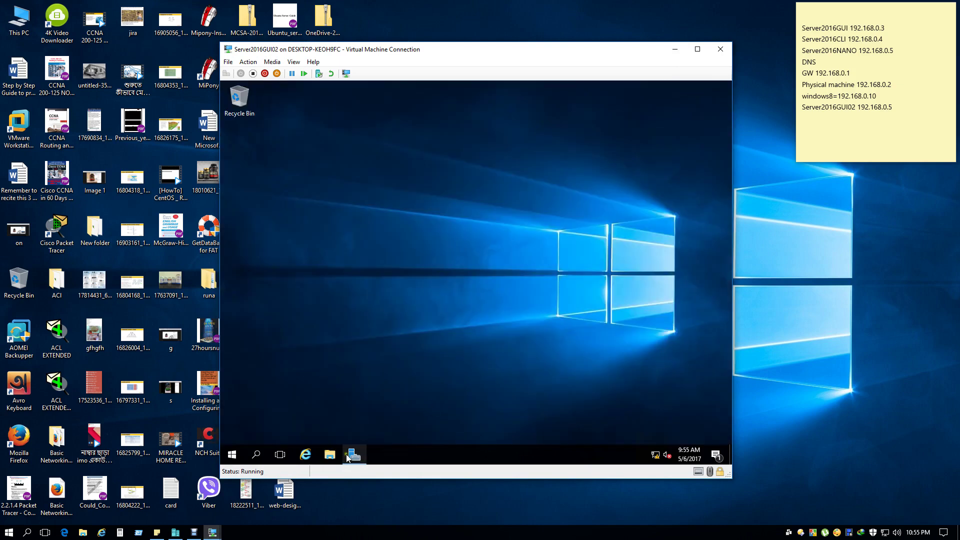
{"action": "left_click", "coordinate": [237, 459]}
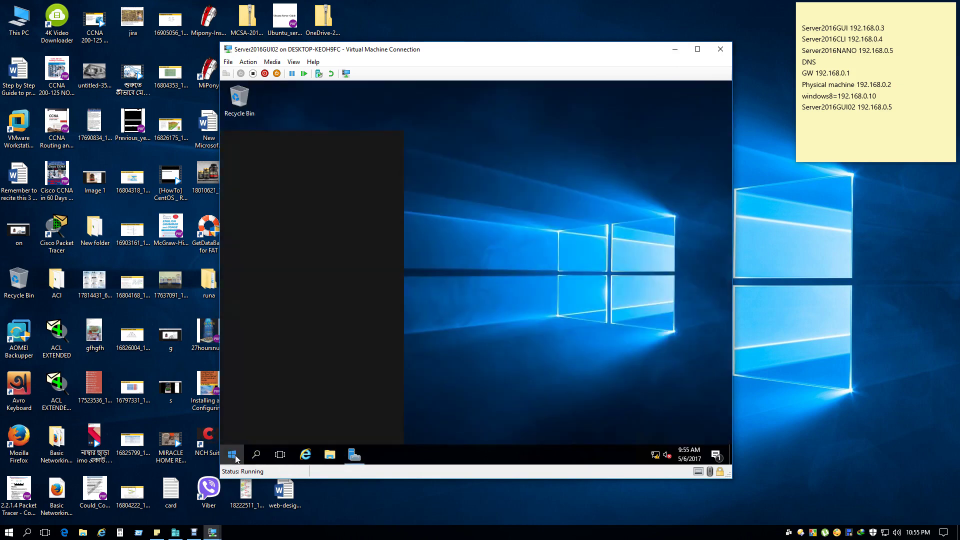
{"action": "type", "text": "power"}
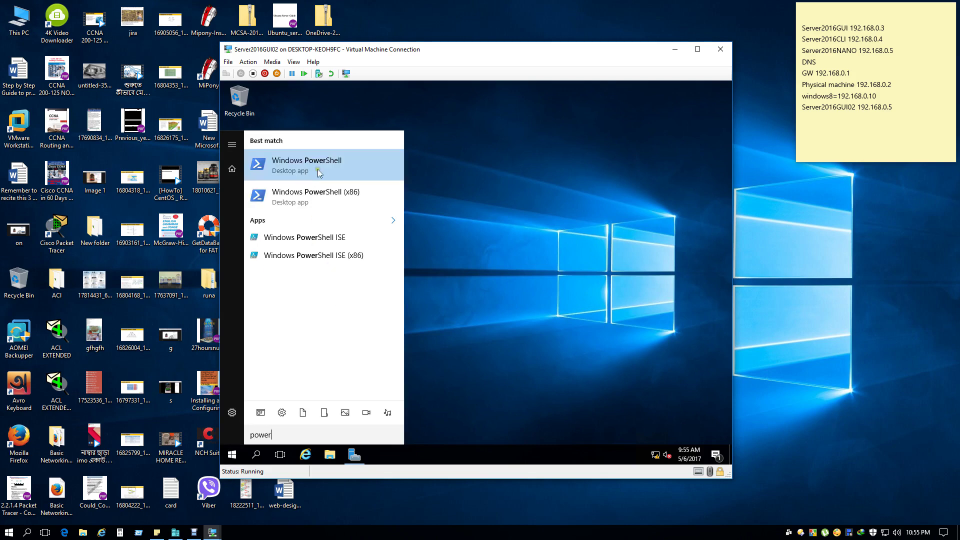
{"action": "left_click", "coordinate": [320, 166]}
{"action": "left_click", "coordinate": [357, 455]}
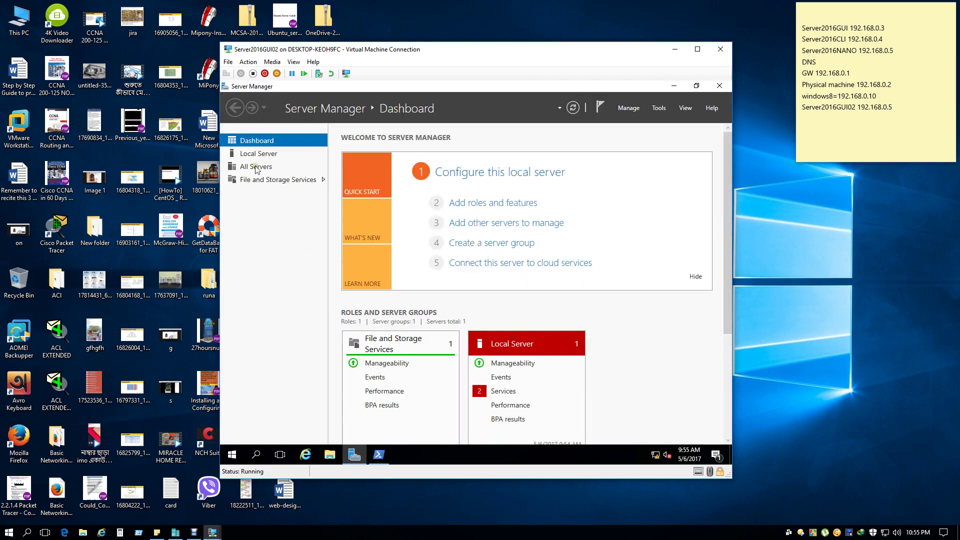
{"action": "left_click", "coordinate": [674, 85]}
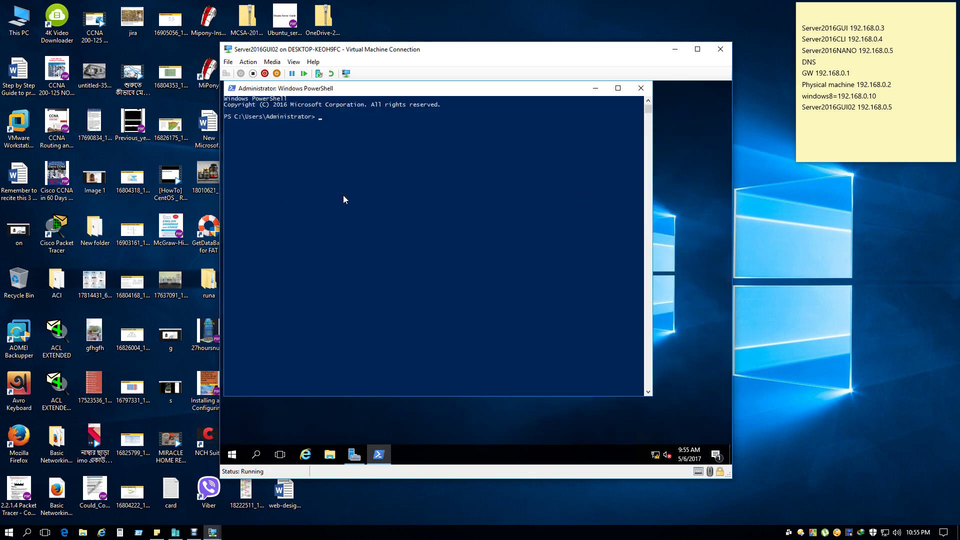
Run Get-WindowsFeature to list every feature with its install state.
{"action": "type", "text": "get"}
{"action": "type", "text": "-win"}
{"action": "key", "text": "Tab"}
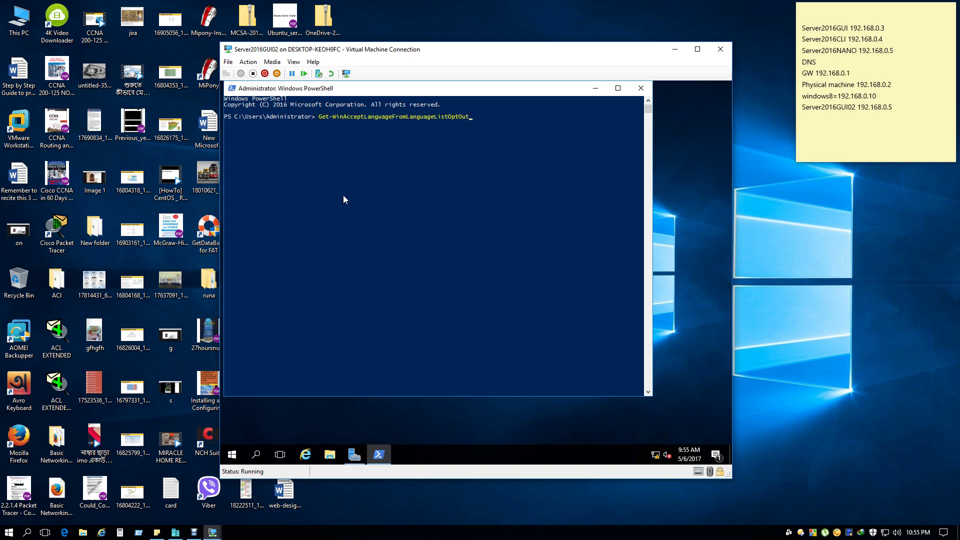
{"action": "key", "text": "Tab"}
{"action": "key", "text": "Tab"}
{"action": "key", "text": "Tab"}
{"action": "key", "text": "Tab"}
{"action": "key", "text": "Tab"}
{"action": "key", "text": "Tab"}
{"action": "key", "text": "Tab"}
{"action": "key", "text": "Tab"}
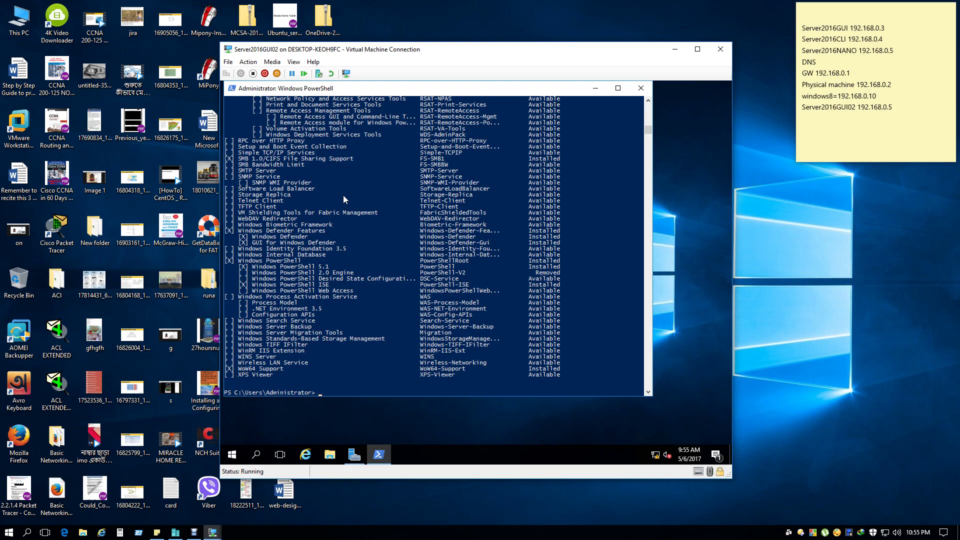
Find File and Storage Services in the output and copy the FS-FileServer name.
{"action": "scroll", "coordinate": [344, 198], "scroll_direction": "up", "scroll_amount": 20}
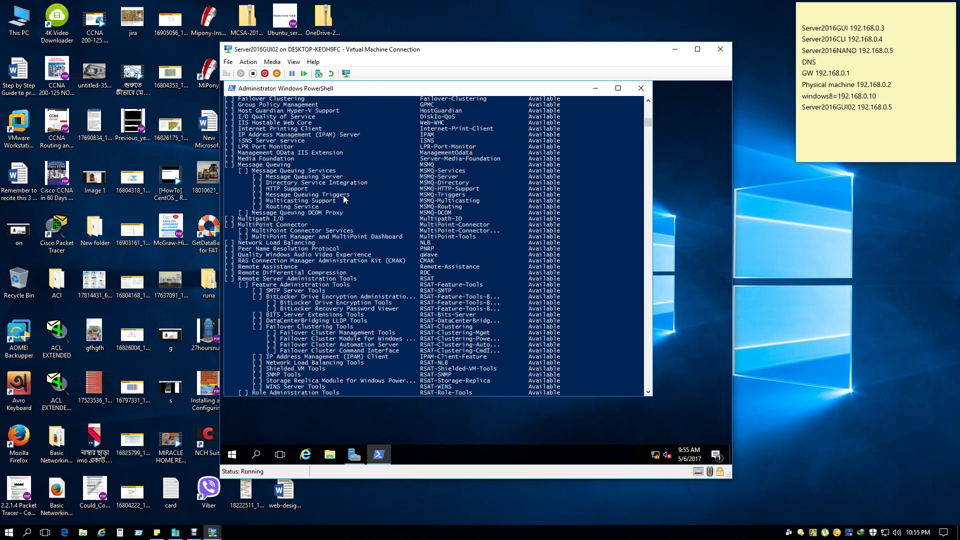
{"action": "scroll", "coordinate": [343, 199], "scroll_direction": "up", "scroll_amount": 20}
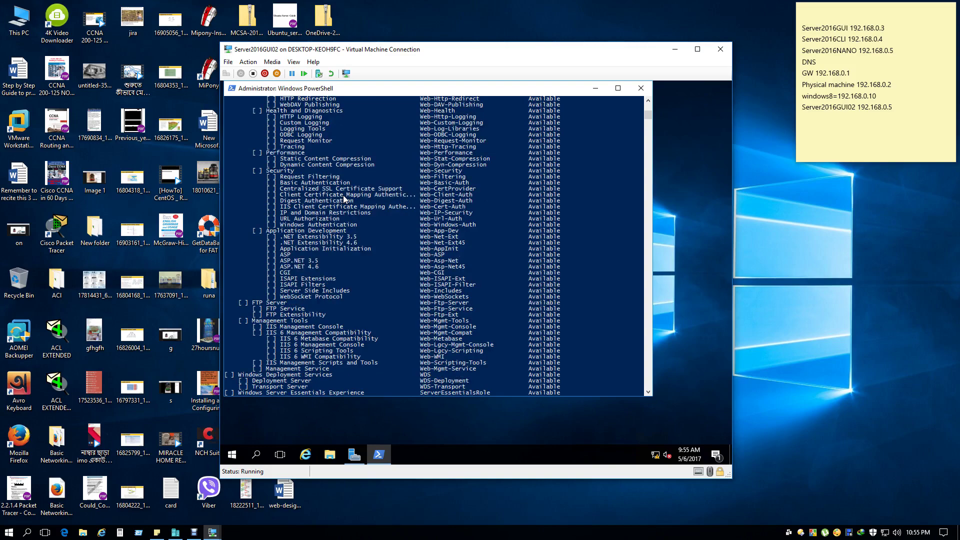
{"action": "scroll", "coordinate": [344, 199], "scroll_direction": "up", "scroll_amount": 20}
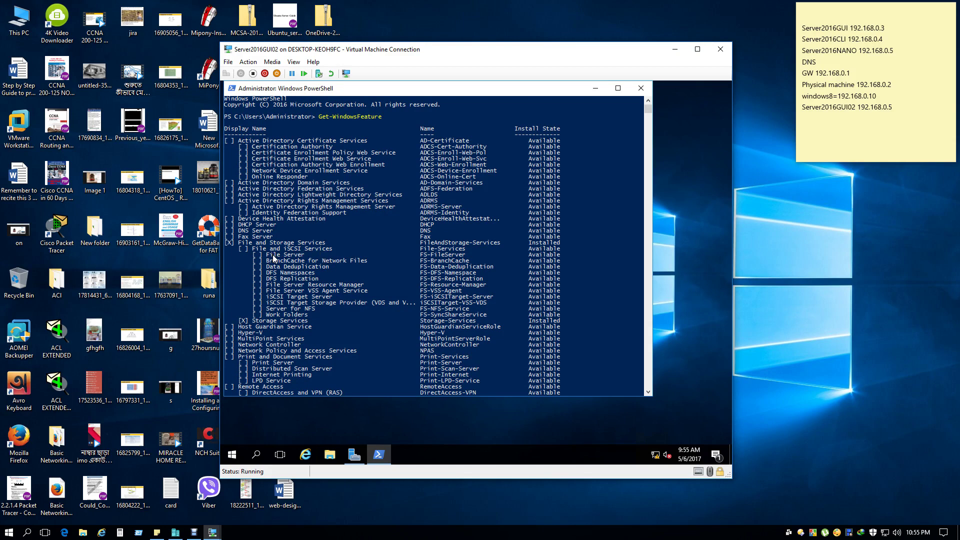
{"action": "mouse_move", "coordinate": [465, 257]}
{"action": "left_mouse_down"}
{"action": "mouse_move", "coordinate": [420, 257]}
{"action": "mouse_move", "coordinate": [466, 257]}
{"action": "left_mouse_up"}
{"action": "left_click", "coordinate": [423, 257]}
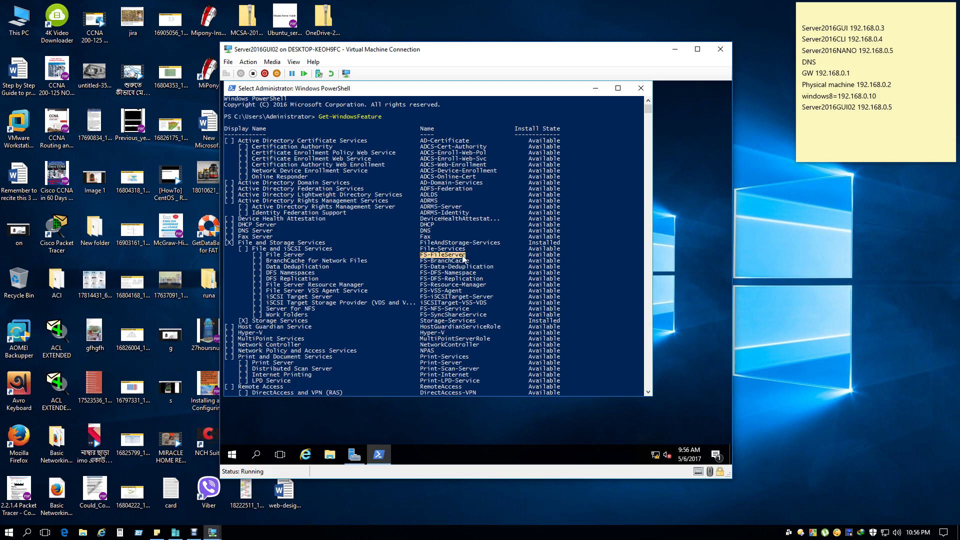
{"action": "right_click", "coordinate": [463, 258]}
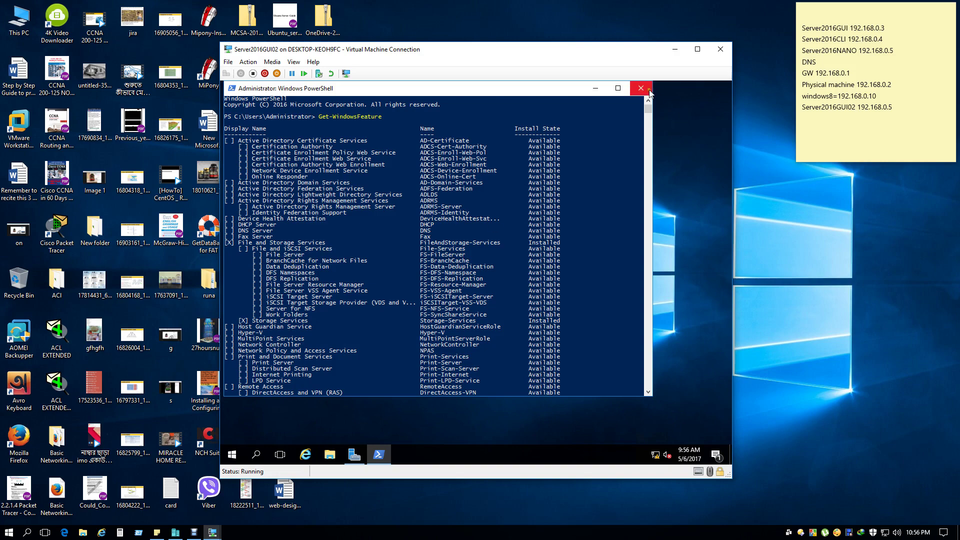
{"action": "scroll", "coordinate": [515, 271], "scroll_direction": "down", "scroll_amount": 15}
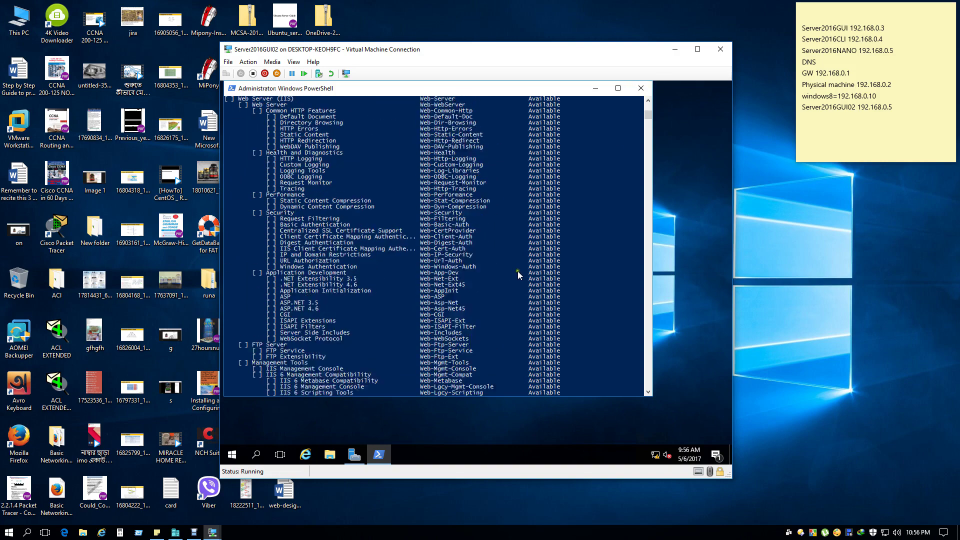
{"action": "scroll", "coordinate": [517, 271], "scroll_direction": "down", "scroll_amount": 20}
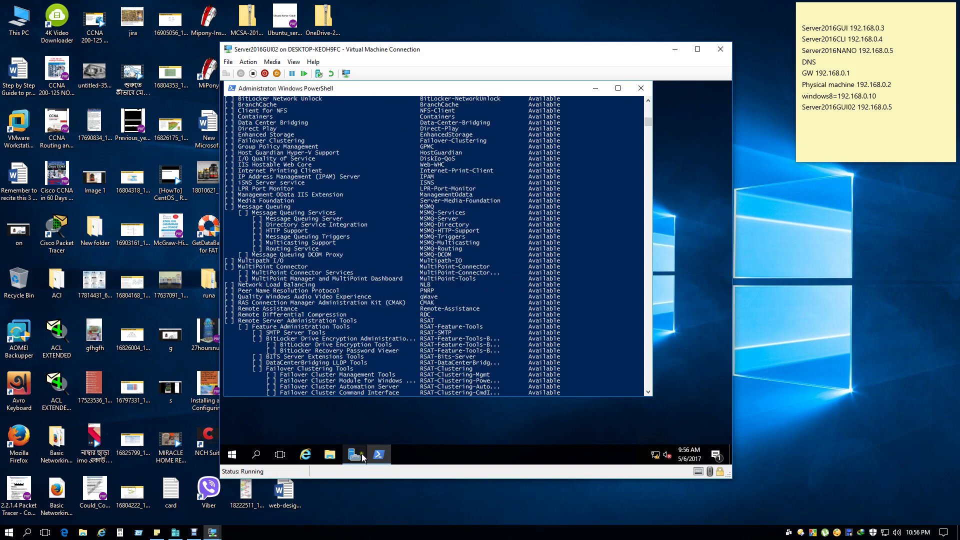
Start Add Roles and Features for a role-based install on GUI02, reaching Server Roles.
{"action": "left_click", "coordinate": [355, 454]}
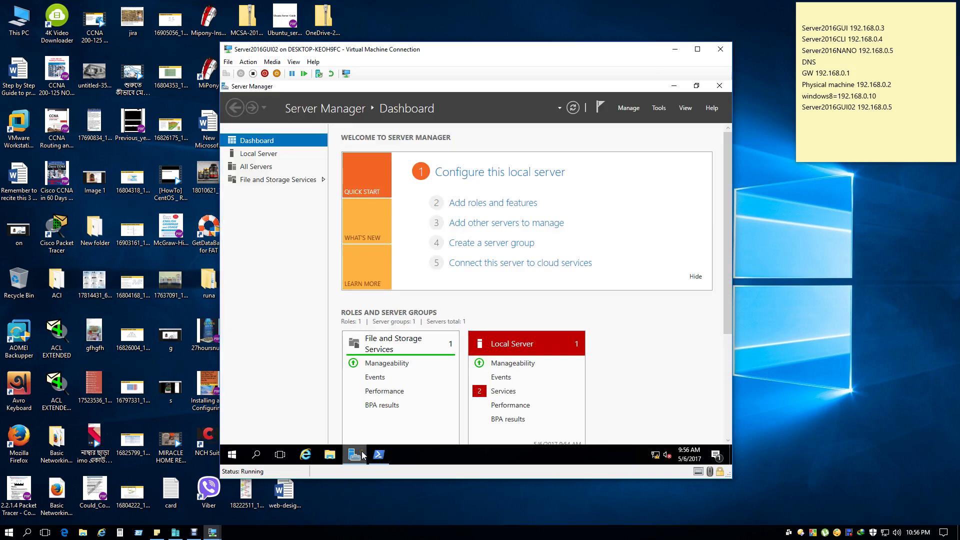
{"action": "left_click", "coordinate": [658, 110]}
{"action": "left_click", "coordinate": [628, 109]}
{"action": "left_click", "coordinate": [630, 109]}
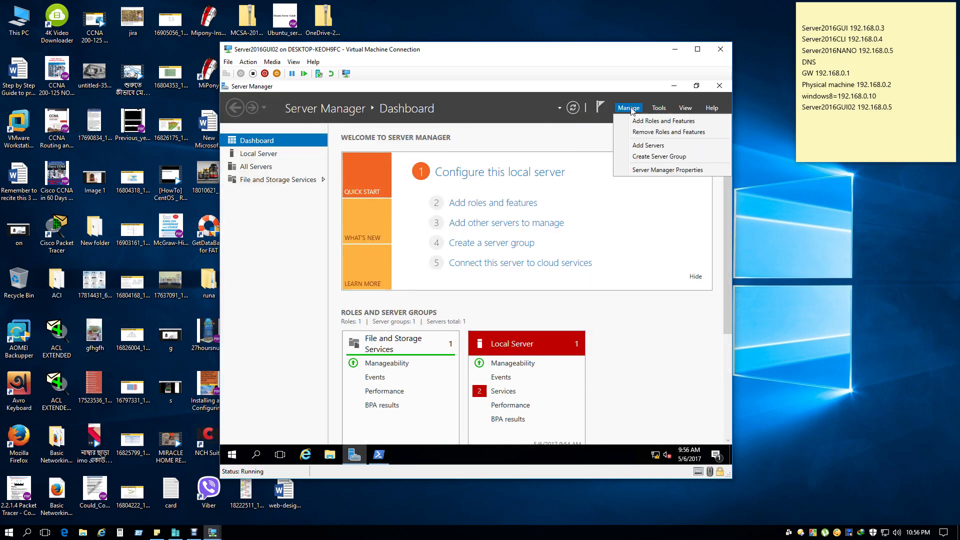
{"action": "left_click", "coordinate": [640, 122]}
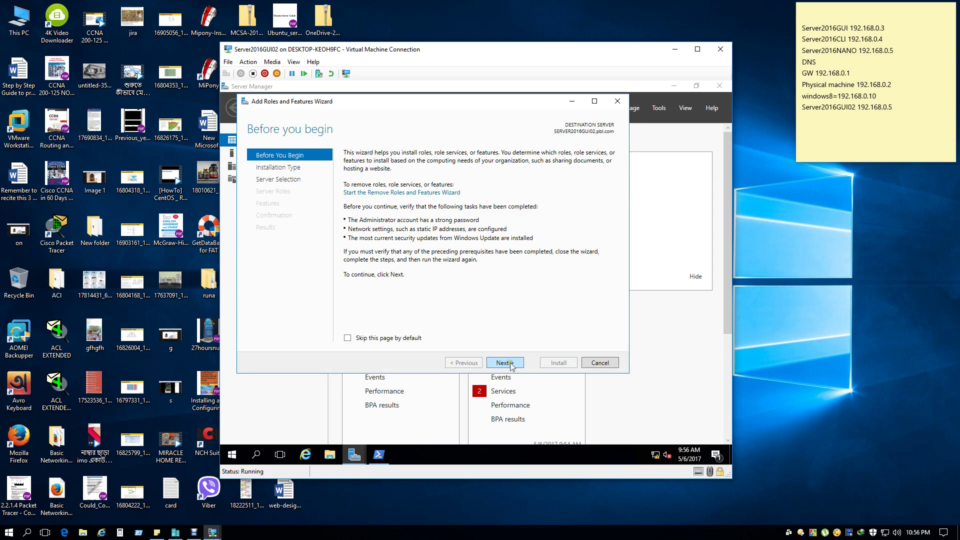
{"action": "left_click", "coordinate": [505, 363]}
{"action": "left_click", "coordinate": [505, 363]}
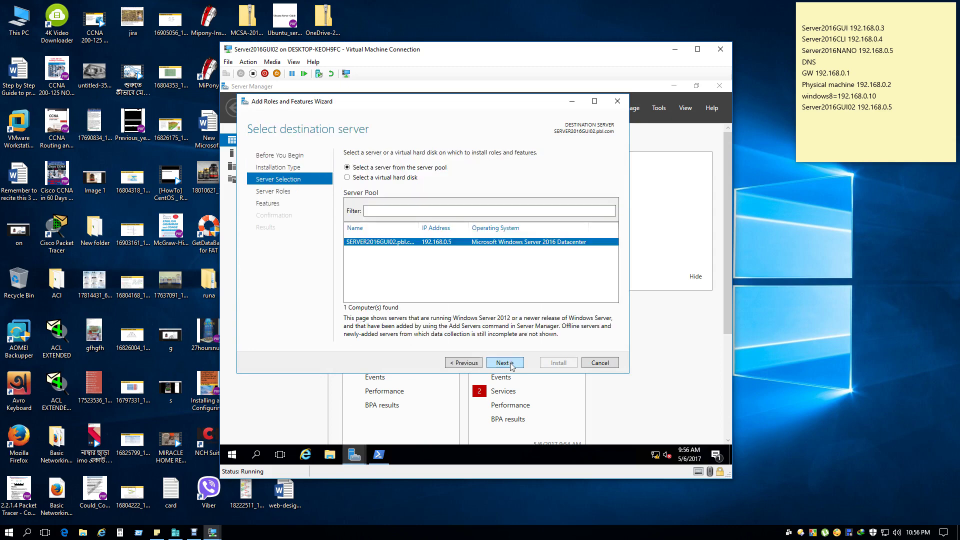
{"action": "left_click", "coordinate": [511, 364]}
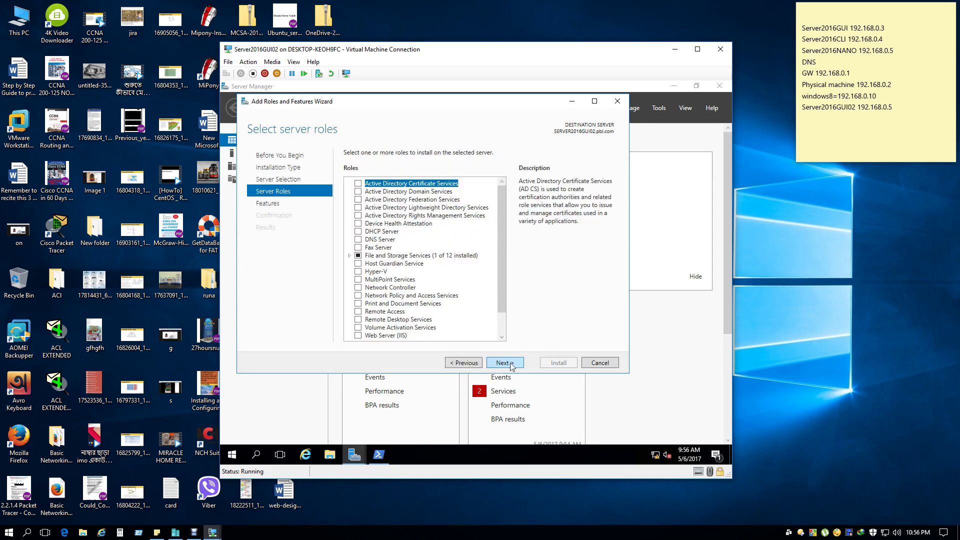
Tick File Server under File and Storage Services > File and iSCSI Services and continue to Features.
{"action": "left_click", "coordinate": [349, 256]}
{"action": "left_click", "coordinate": [359, 264]}
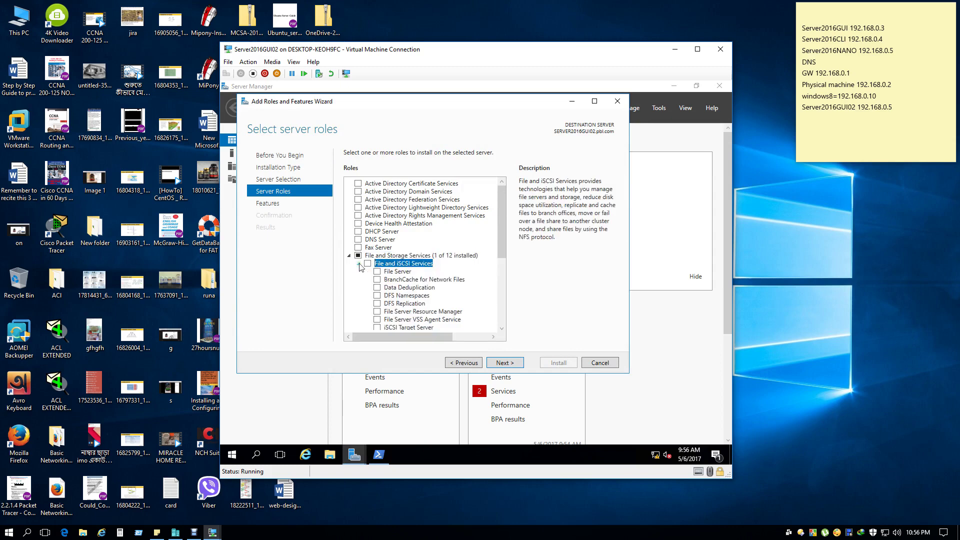
{"action": "left_click", "coordinate": [377, 271]}
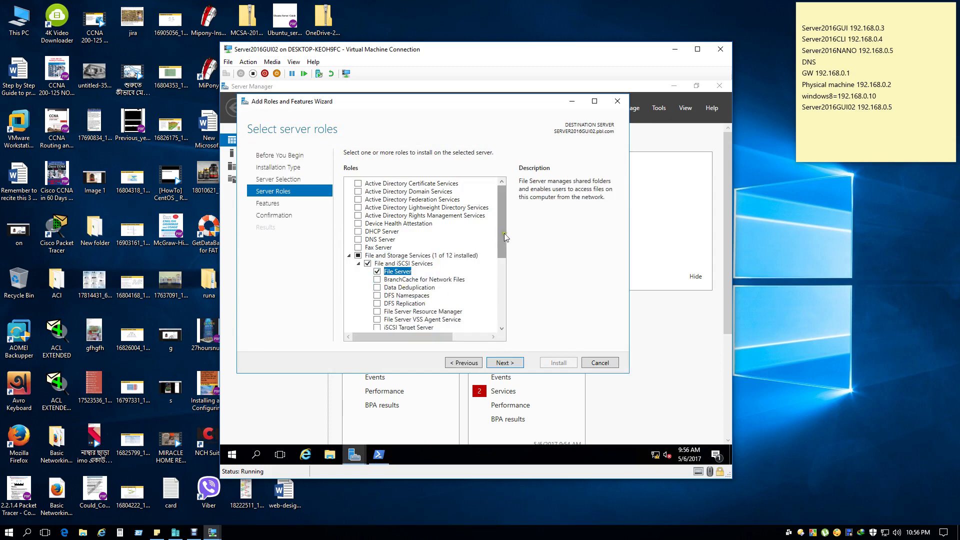
{"action": "left_click_drag", "start_coordinate": [505, 237], "coordinate": [498, 260]}
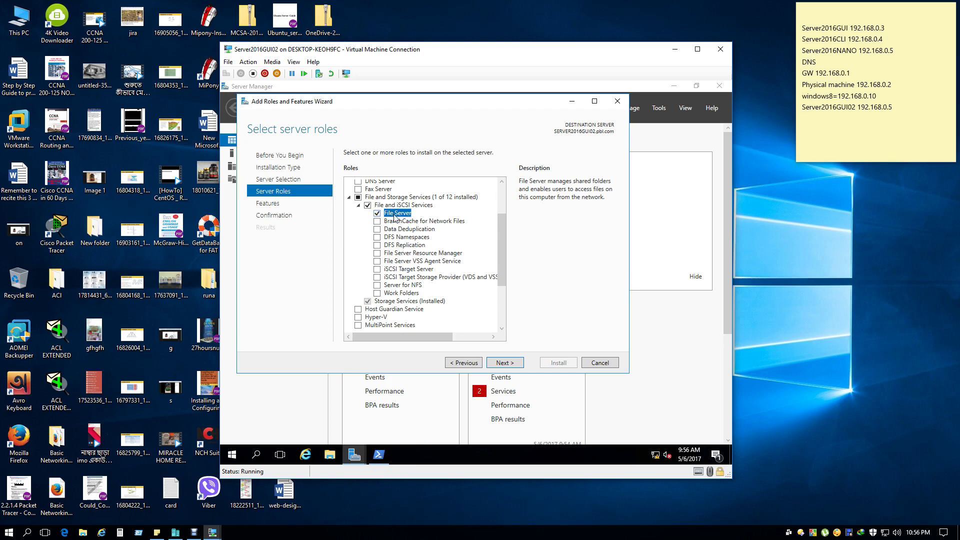
{"action": "left_click", "coordinate": [509, 362]}
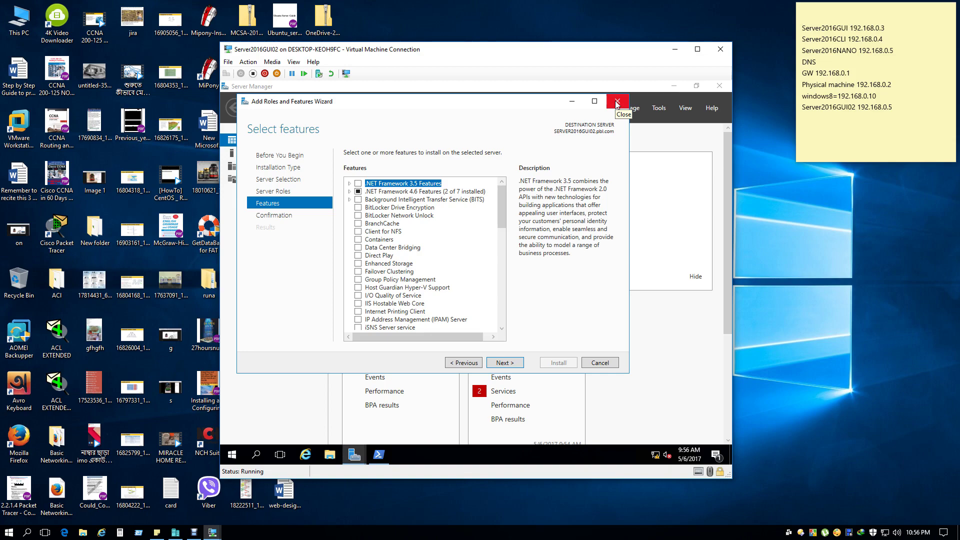
Return to the PowerShell feature list and scroll down to its prompt.
{"action": "left_click", "coordinate": [378, 454]}
{"action": "scroll", "coordinate": [484, 280], "scroll_direction": "down", "scroll_amount": 2}
{"action": "scroll", "coordinate": [570, 266], "scroll_direction": "down", "scroll_amount": 10}
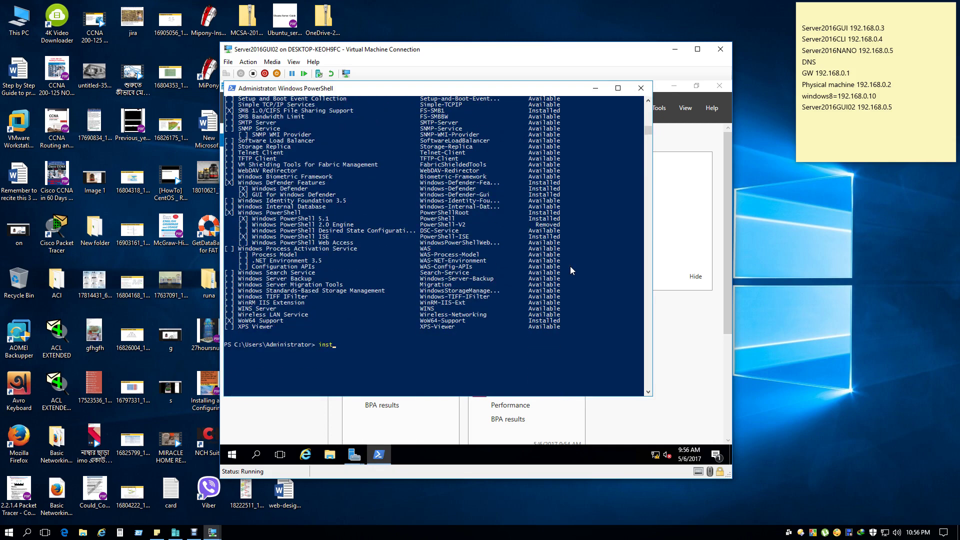
Enter the Install-WindowsFeature cmdlet name with Tab completion.
{"action": "type", "text": "insta"}
{"action": "key", "text": "Tab"}
{"action": "key", "text": "Tab"}
{"action": "key", "text": "Tab"}
{"action": "key", "text": "Tab"}
{"action": "key", "text": "Tab"}
{"action": "key", "text": "shift+Tab"}
{"action": "key", "text": "Tab"}
{"action": "key", "text": "shift+Tab"}
{"action": "key", "text": "Tab"}
{"action": "key", "text": "shift+Tab"}
{"action": "key", "text": "Tab"}
{"action": "key", "text": "shift+Tab"}
{"action": "key", "text": "Tab"}
{"action": "key", "text": "shift+Tab"}
{"action": "key", "text": "BackSpace"}
{"action": "key", "text": "BackSpace"}
{"action": "type", "text": "W"}
{"action": "key", "text": "Tab"}
Add FS-FileServer -IncludeAllSubFeature -IncludeManagementTools -Verbose and run the installation.
{"action": "type", "text": "FS-FileServer"}
{"action": "type", "text": "-Restart"}
{"action": "key", "text": "shift+Tab"}
{"action": "key", "text": "shift+Tab"}
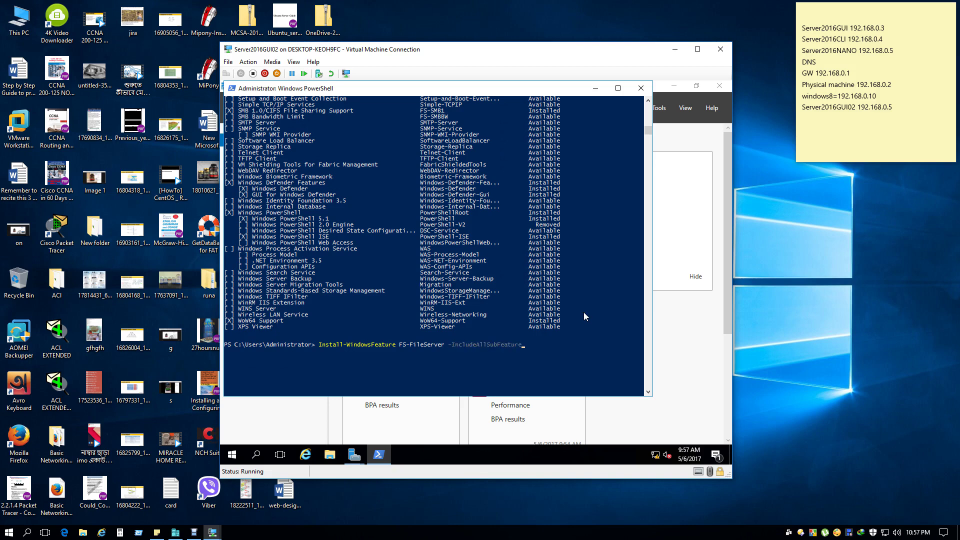
{"action": "type", "text": "-includem"}
{"action": "key", "text": "Tab"}
{"action": "type", "text": "-Vhd"}
{"action": "key", "text": "BackSpace"}
{"action": "type", "text": "d"}
{"action": "key", "text": "BackSpace"}
{"action": "key", "text": "Tab"}
{"action": "key", "text": "Return"}
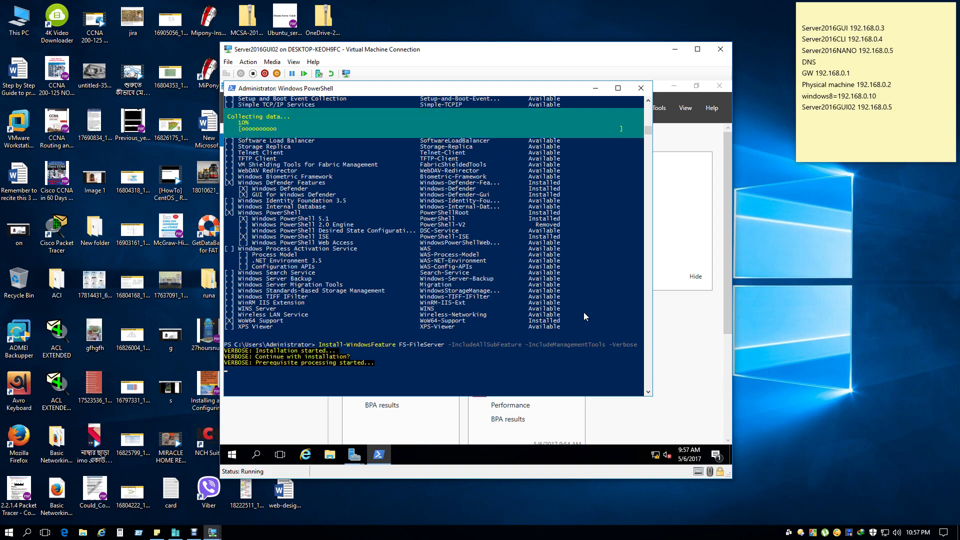
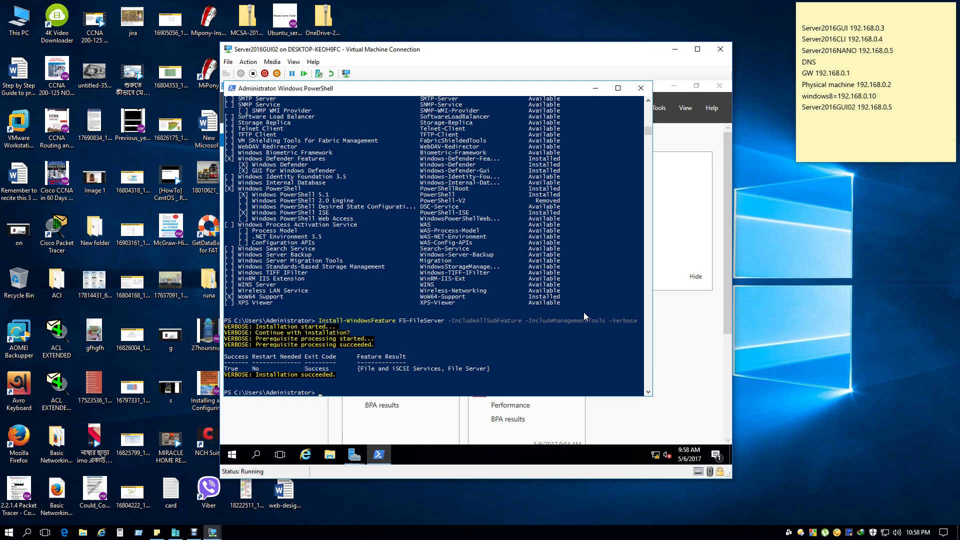
Re-run Get-WindowsFeature filtered on *file* to confirm File Server is installed, then close PowerShell.
{"action": "key", "text": "Up"}
{"action": "key", "text": "Up"}
{"action": "type", "text": "**"}
{"action": "type", "text": "file"}
{"action": "key", "text": "Return"}
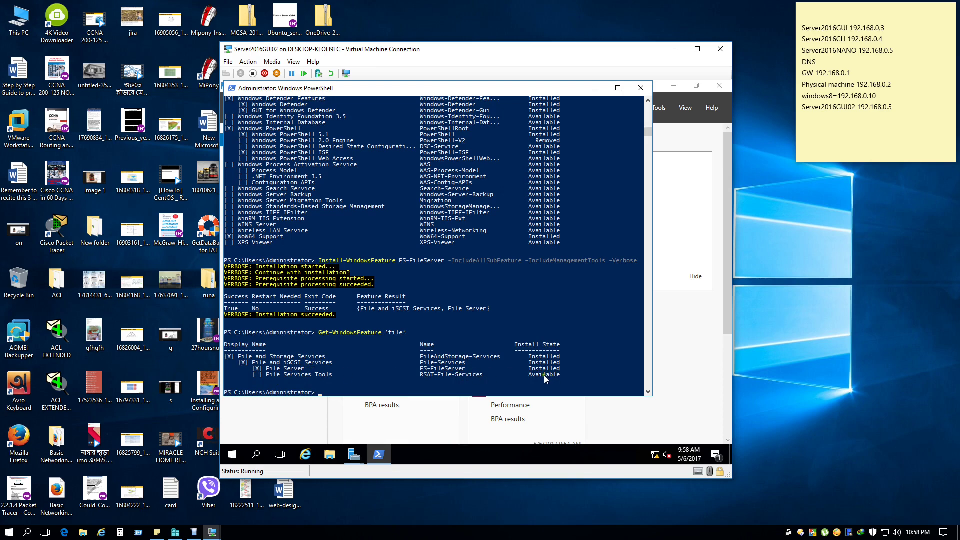
{"action": "left_click", "coordinate": [641, 90]}
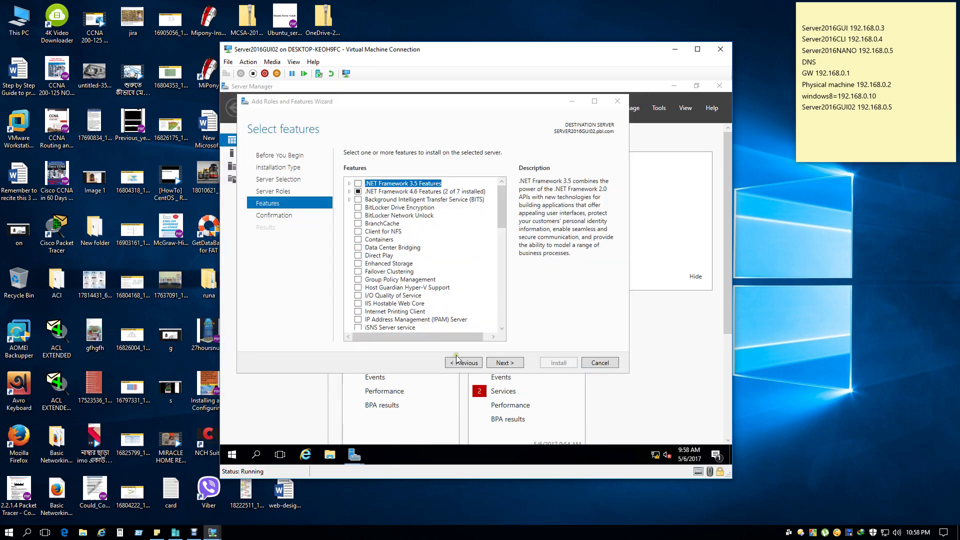
Cancel the wizard, refresh the dashboard, and restart Add Roles and Features at the Server Roles page.
{"action": "left_click", "coordinate": [600, 363]}
{"action": "left_click", "coordinate": [573, 108]}
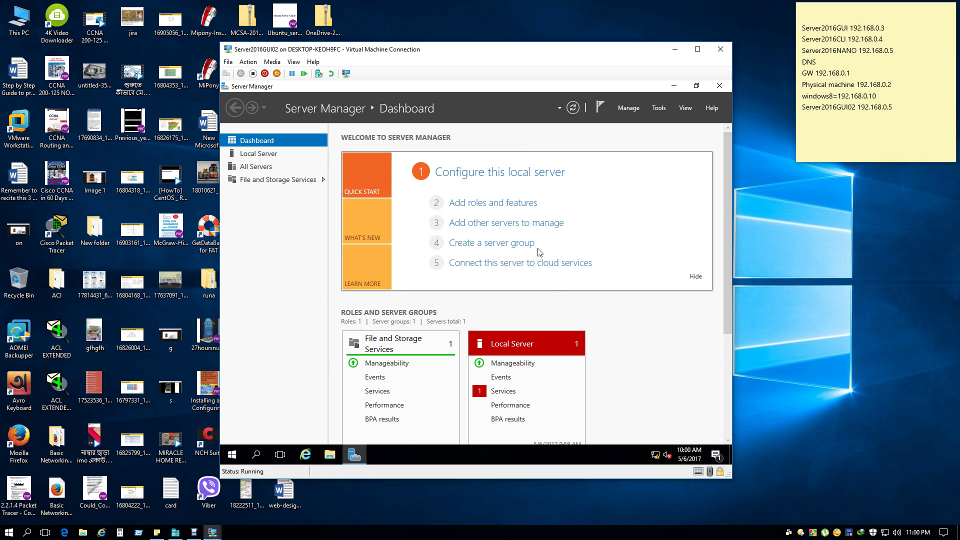
{"action": "left_click", "coordinate": [628, 108]}
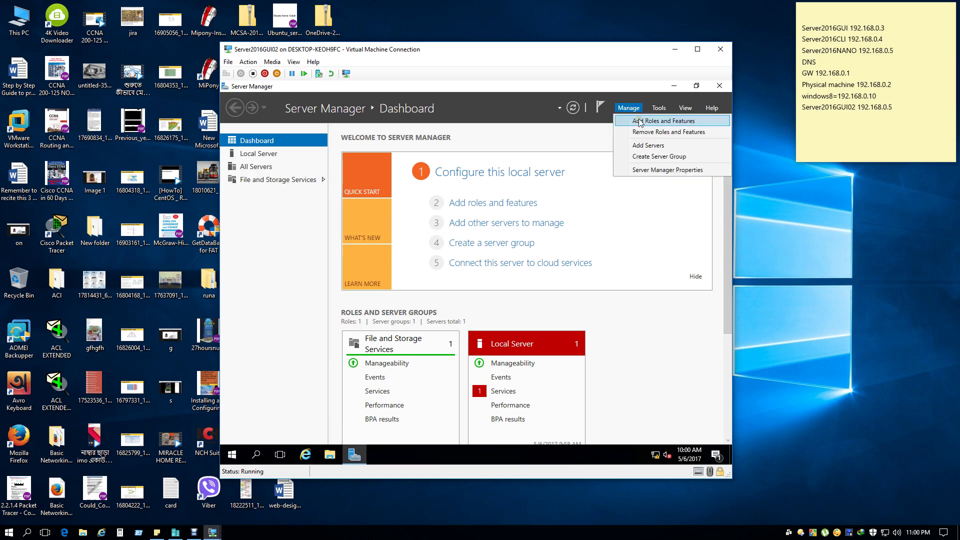
{"action": "left_click", "coordinate": [638, 122]}
{"action": "left_click", "coordinate": [526, 376]}
{"action": "left_click", "coordinate": [526, 376]}
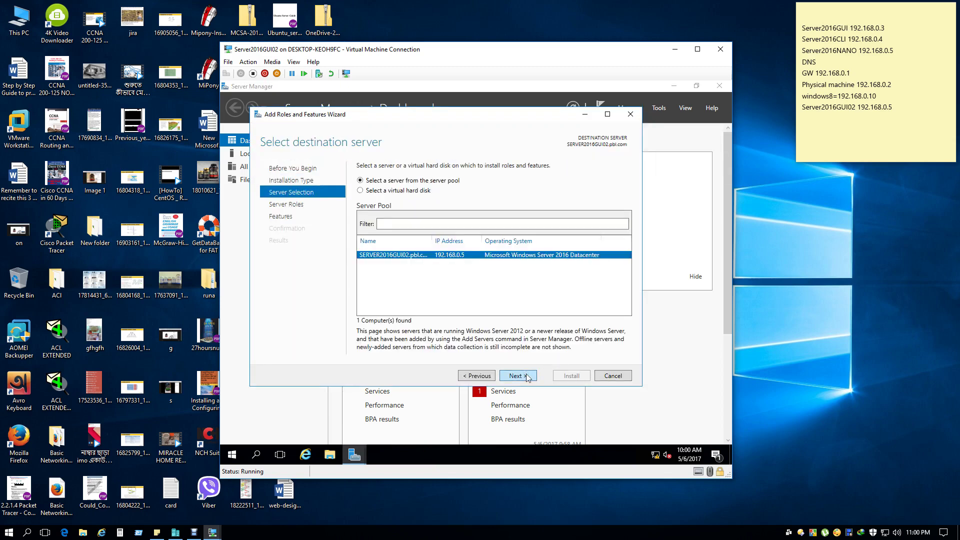
{"action": "left_click", "coordinate": [526, 376]}
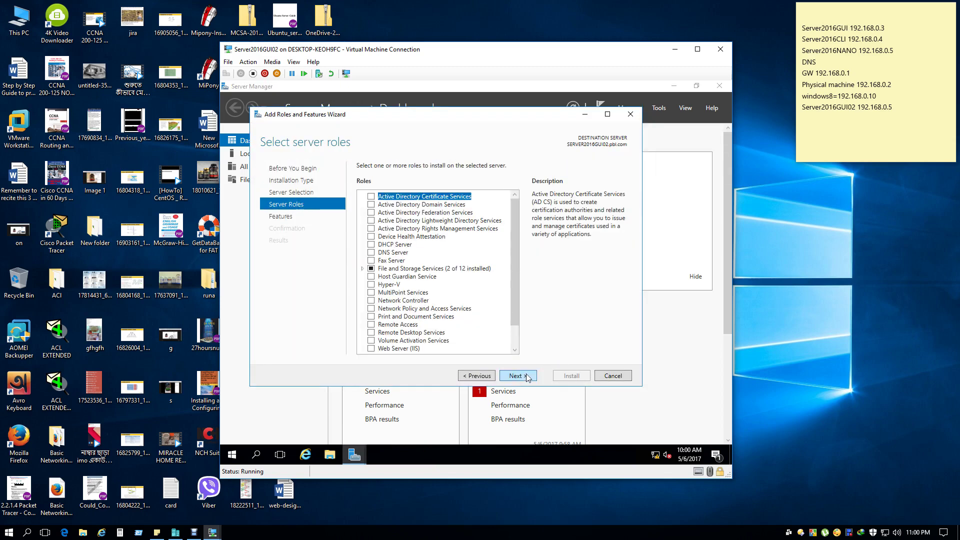
Verify File Server is installed under File and Storage Services, cancel the wizard, and close Server Manager.
{"action": "left_click", "coordinate": [362, 269]}
{"action": "left_click", "coordinate": [371, 277]}
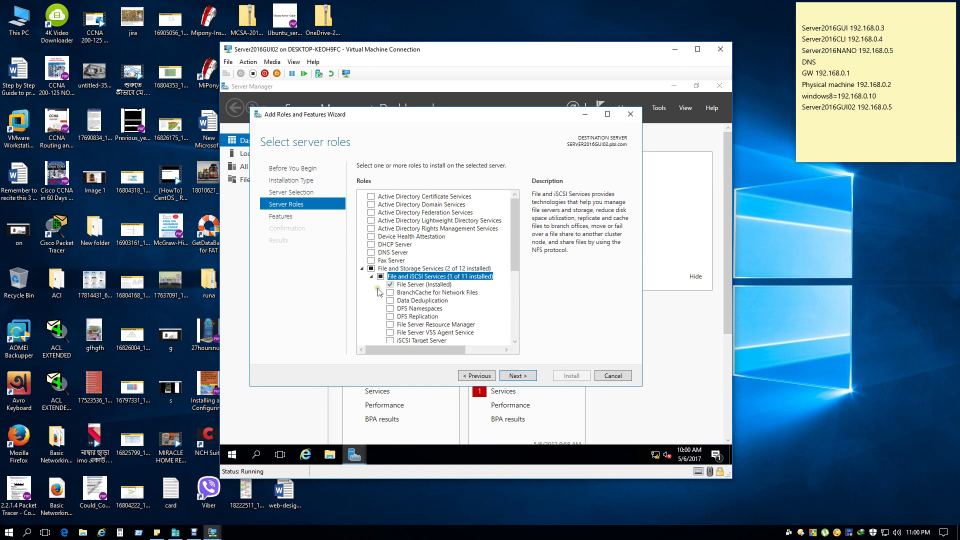
{"action": "left_click", "coordinate": [613, 376]}
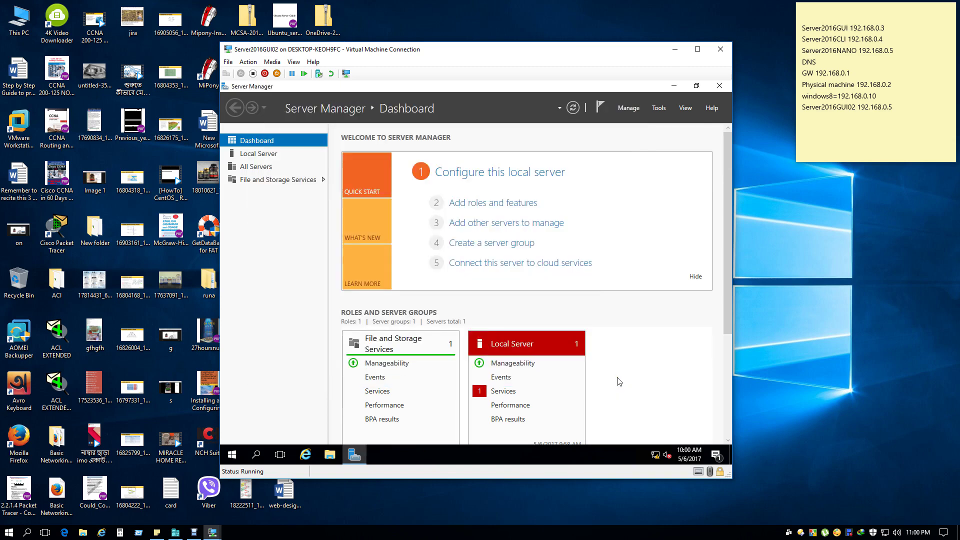
{"action": "left_click", "coordinate": [720, 87]}
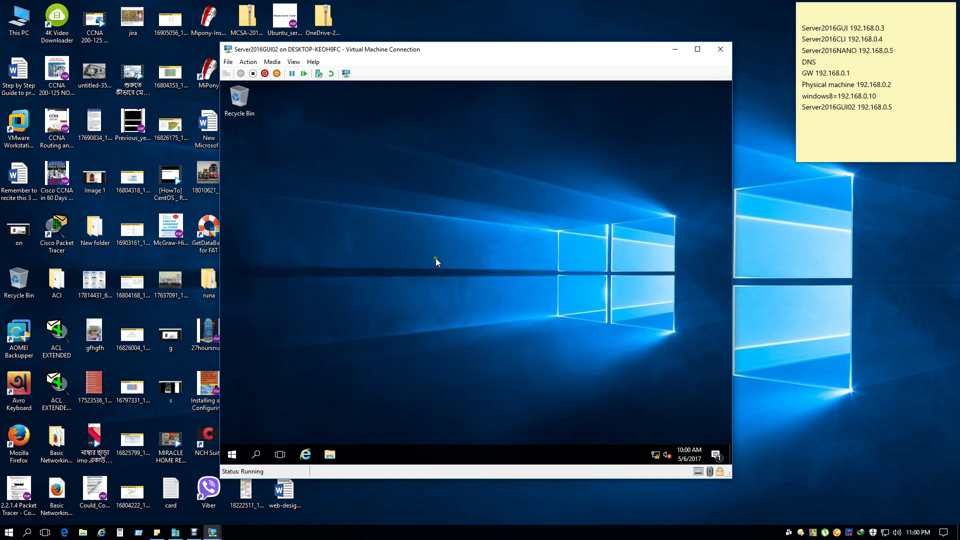
Open a File Explorer window from the taskbar.
{"action": "right_click", "coordinate": [379, 257]}
{"action": "left_click", "coordinate": [329, 455]}
{"action": "left_click", "coordinate": [330, 456]}
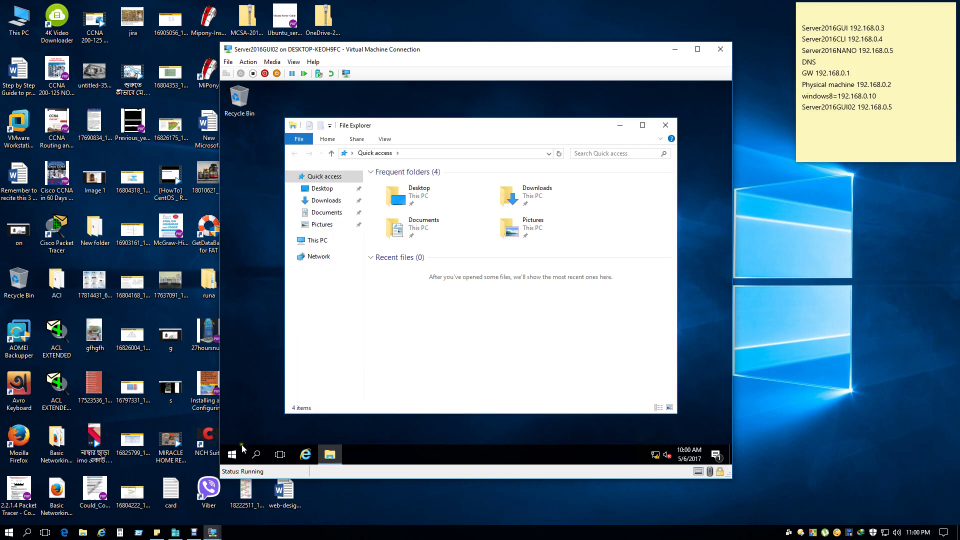
Review the server's disks in Disk Management, then close it.
{"action": "right_click", "coordinate": [240, 455]}
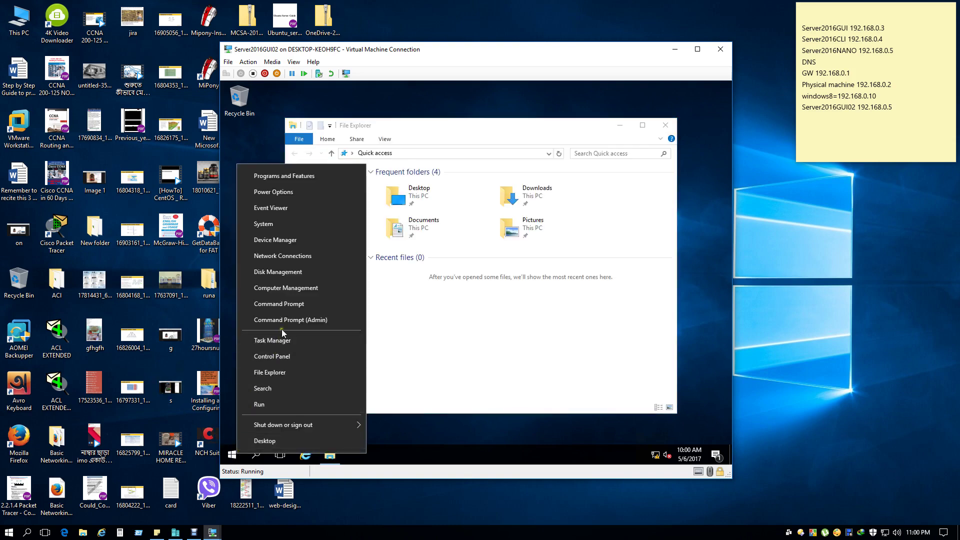
{"action": "left_click", "coordinate": [282, 275]}
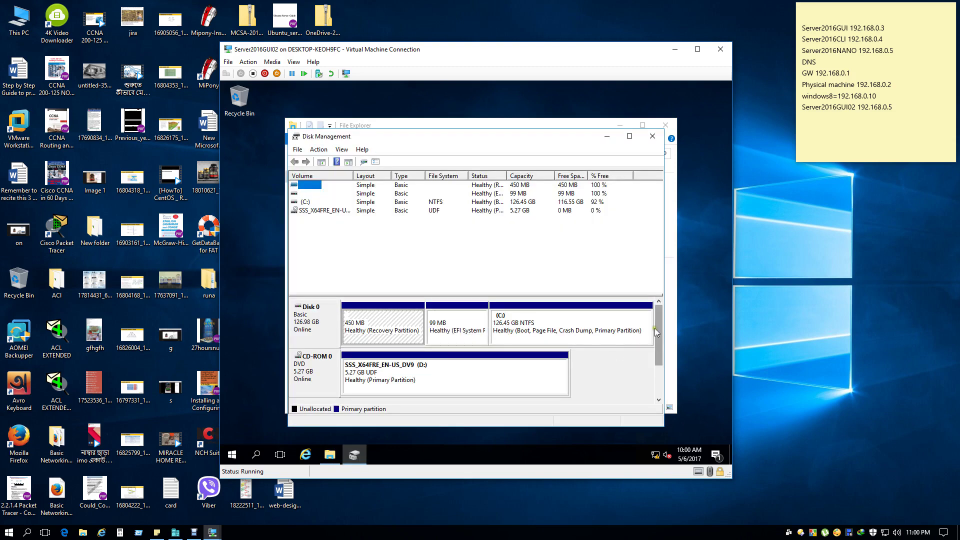
{"action": "left_click_drag", "start_coordinate": [655, 328], "coordinate": [668, 305]}
{"action": "left_click", "coordinate": [653, 136]}
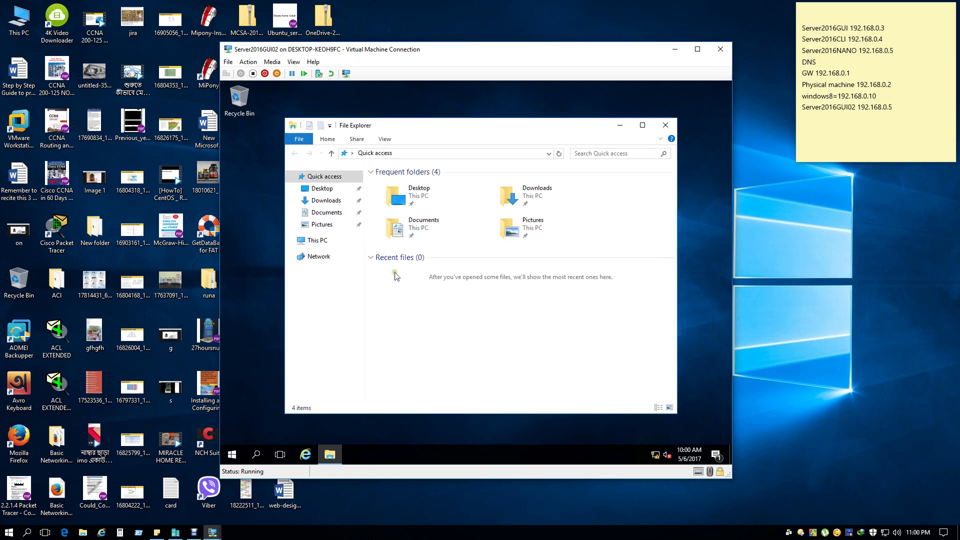
Go to Local Disk (C:) through This PC and create a new folder there.
{"action": "left_click", "coordinate": [318, 240]}
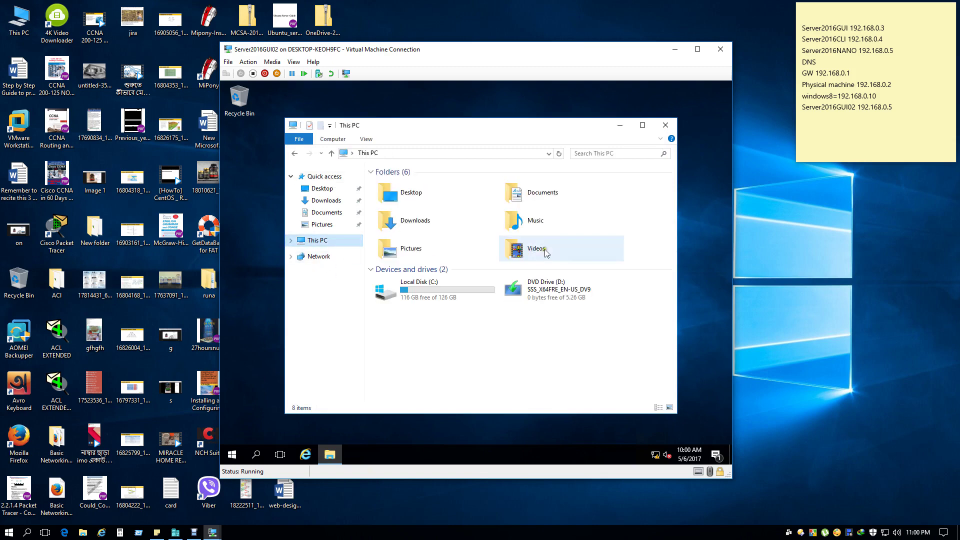
{"action": "double_click", "coordinate": [435, 292]}
{"action": "right_click", "coordinate": [467, 305]}
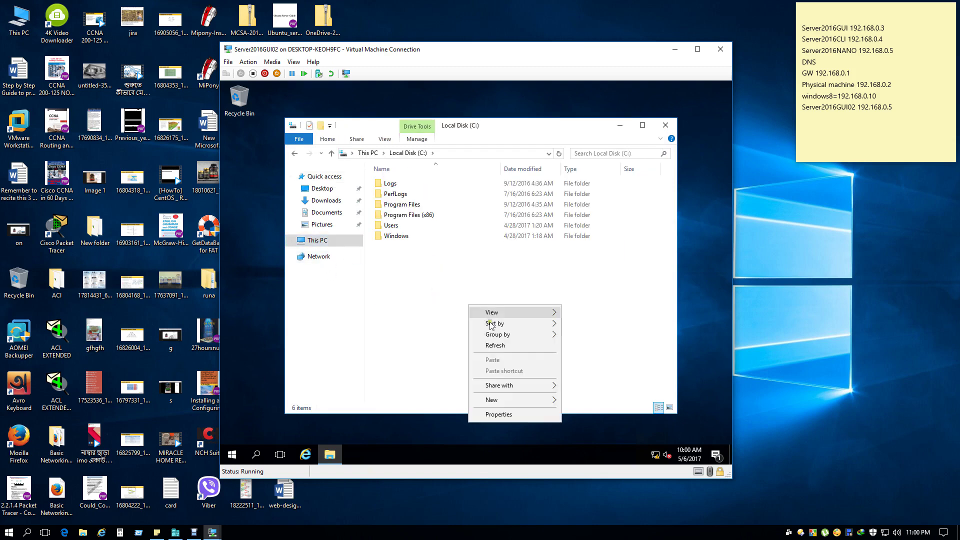
{"action": "mouse_move", "coordinate": [515, 400]}
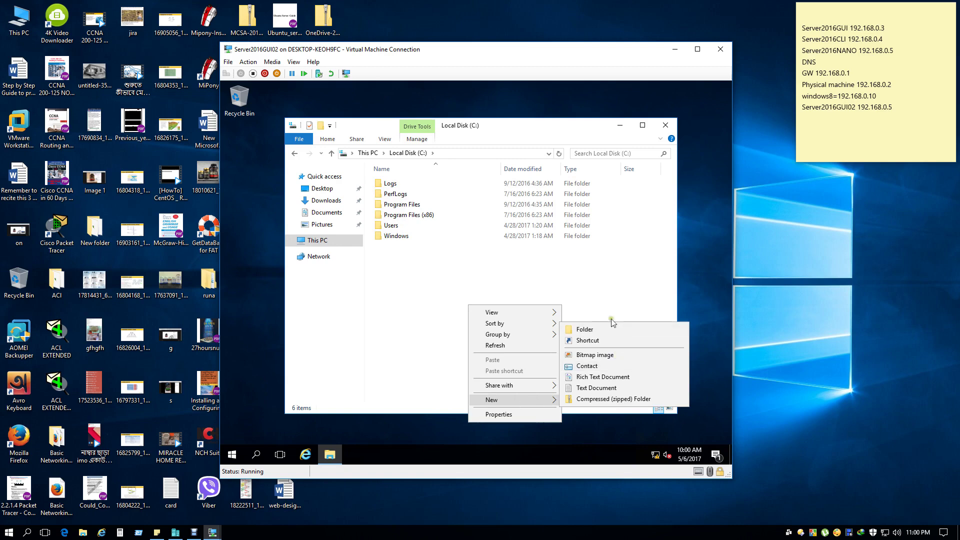
{"action": "left_click", "coordinate": [561, 330]}
Rename the new folder to 'ITD Share'.
{"action": "right_click", "coordinate": [462, 326]}
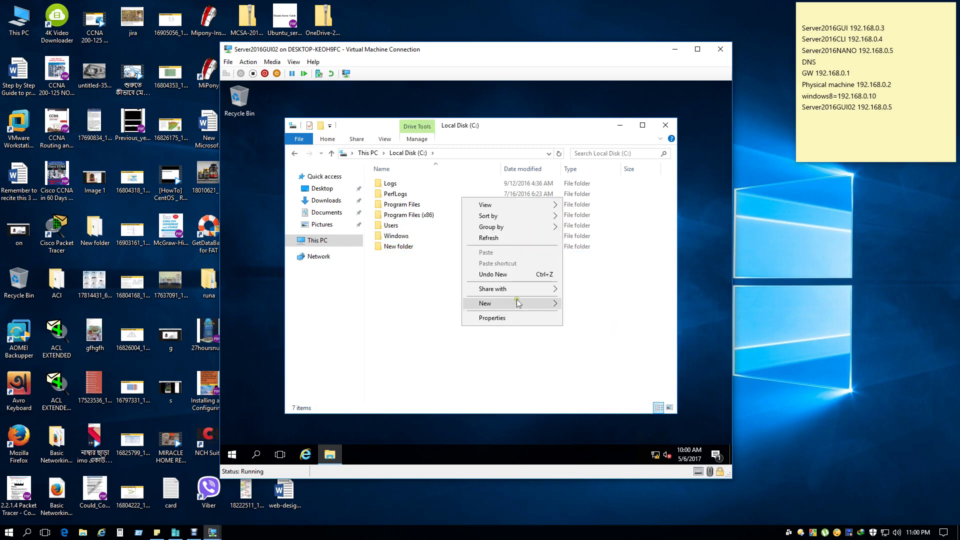
{"action": "mouse_move", "coordinate": [518, 303]}
{"action": "left_click", "coordinate": [413, 254]}
{"action": "left_click", "coordinate": [415, 251]}
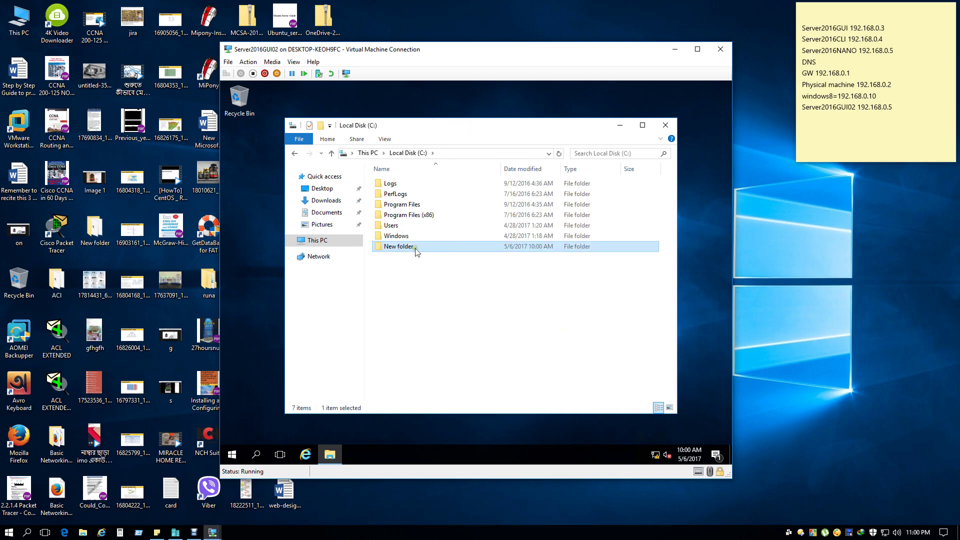
{"action": "left_click", "coordinate": [415, 251]}
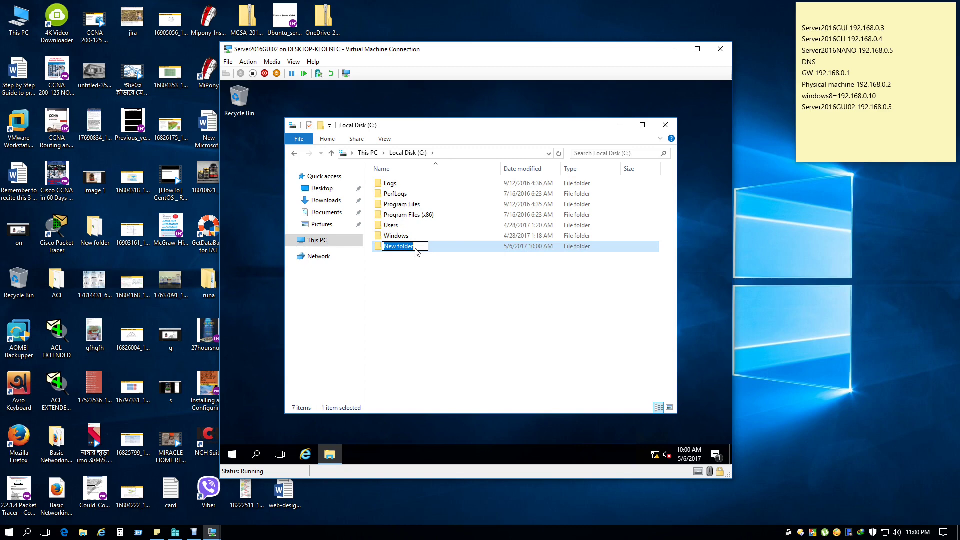
{"action": "type", "text": "ITD S"}
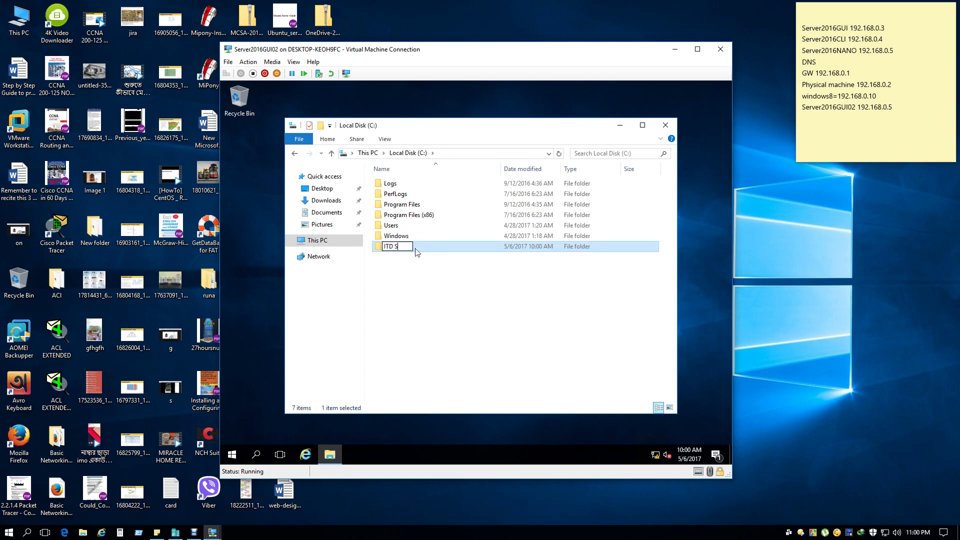
{"action": "type", "text": "hare"}
{"action": "left_click", "coordinate": [448, 323]}
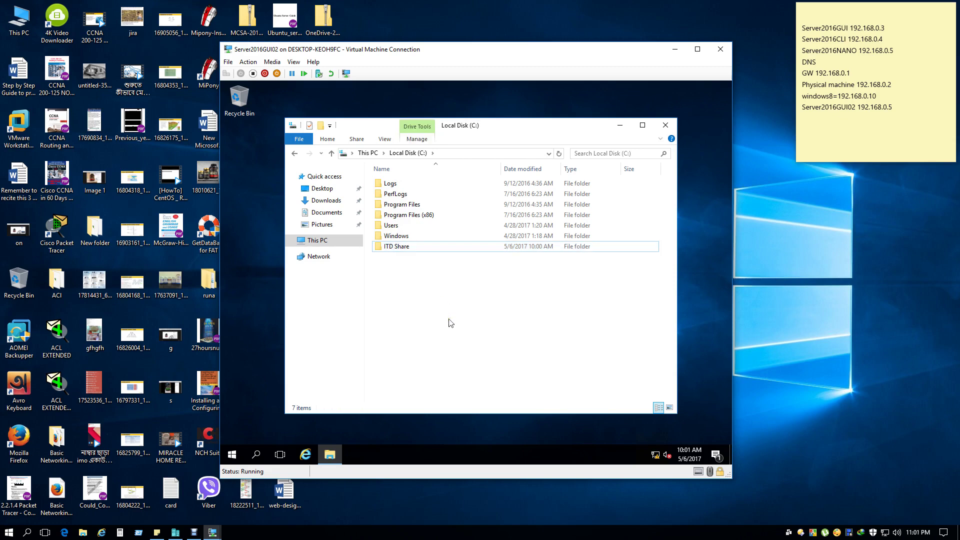
{"action": "left_click", "coordinate": [399, 248]}
Enable 'Share this folder' for ITD Share in its Advanced Sharing properties.
{"action": "right_click", "coordinate": [402, 252]}
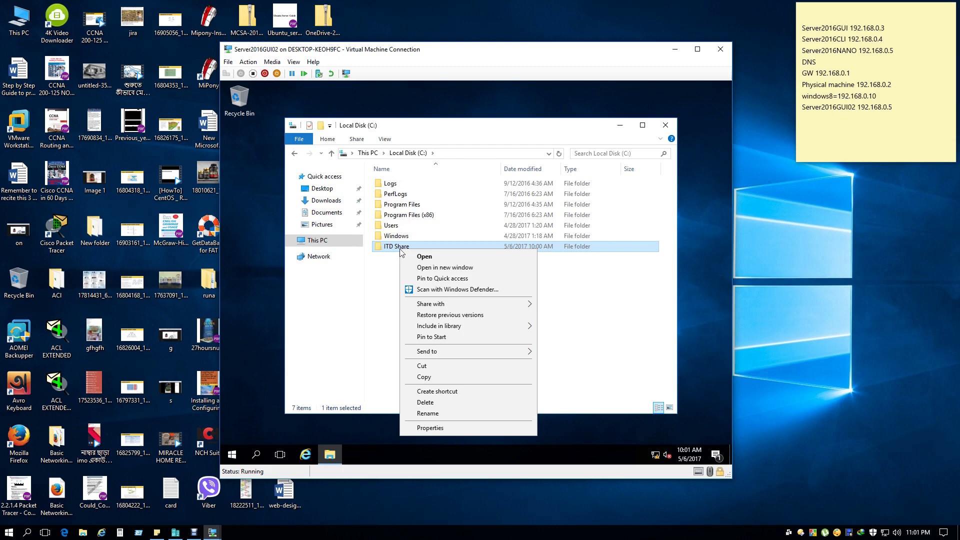
{"action": "left_click", "coordinate": [466, 429]}
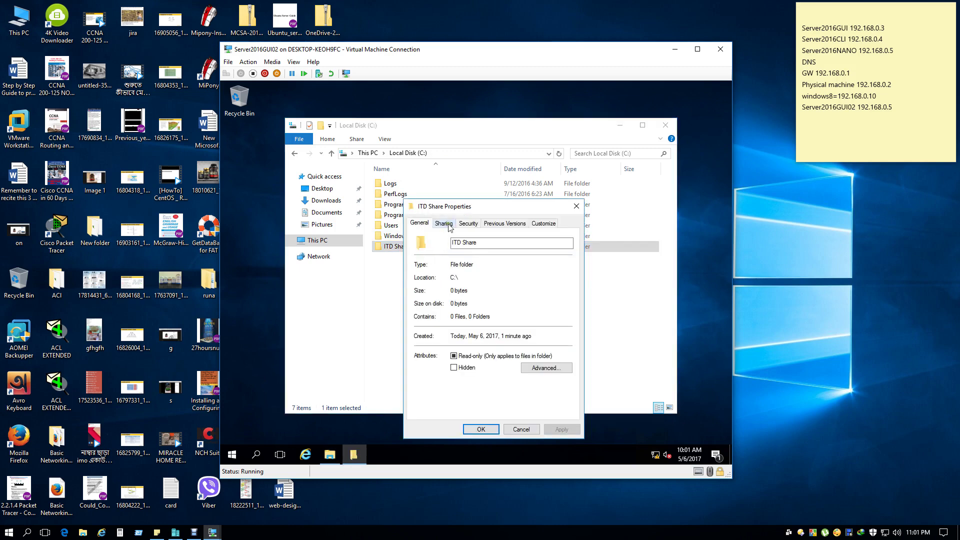
{"action": "left_click", "coordinate": [444, 224]}
{"action": "left_click", "coordinate": [419, 224]}
{"action": "left_click", "coordinate": [444, 224]}
{"action": "left_click", "coordinate": [453, 342]}
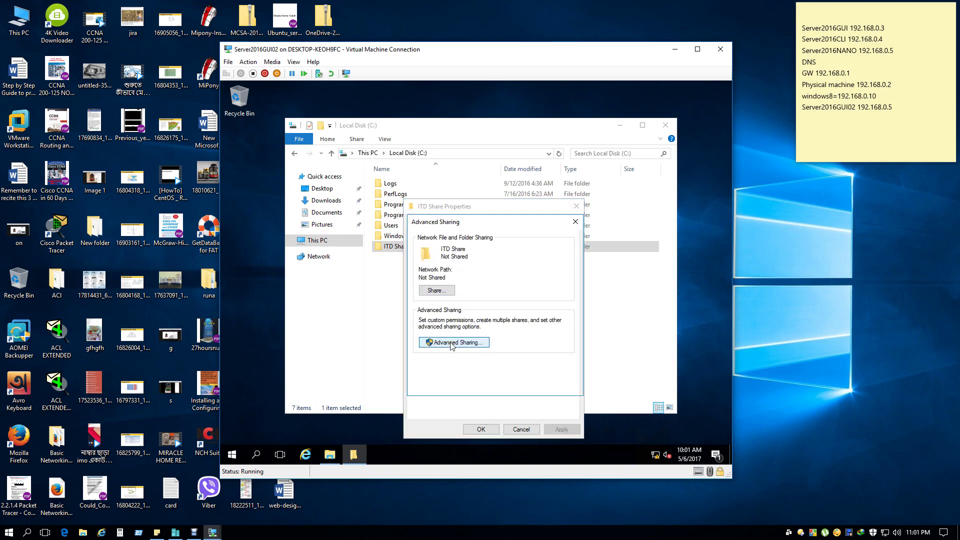
{"action": "left_click", "coordinate": [418, 241]}
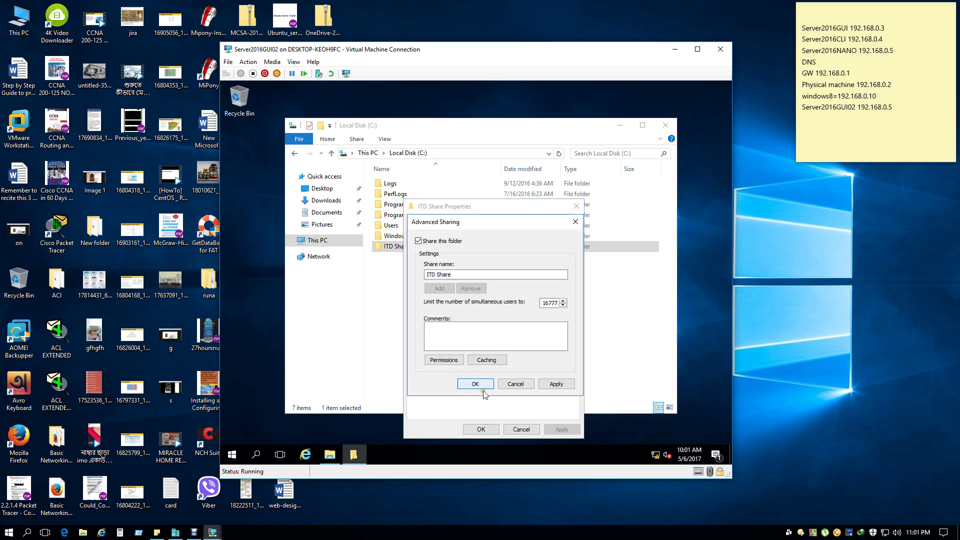
Remove Everyone from the ITD Share share permissions and begin adding a user or group.
{"action": "left_click", "coordinate": [443, 360]}
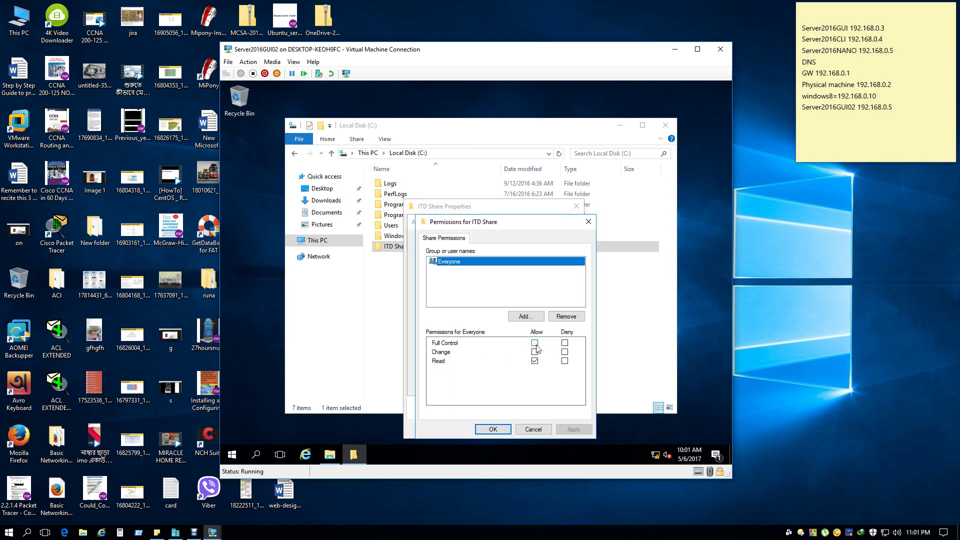
{"action": "left_click", "coordinate": [566, 316]}
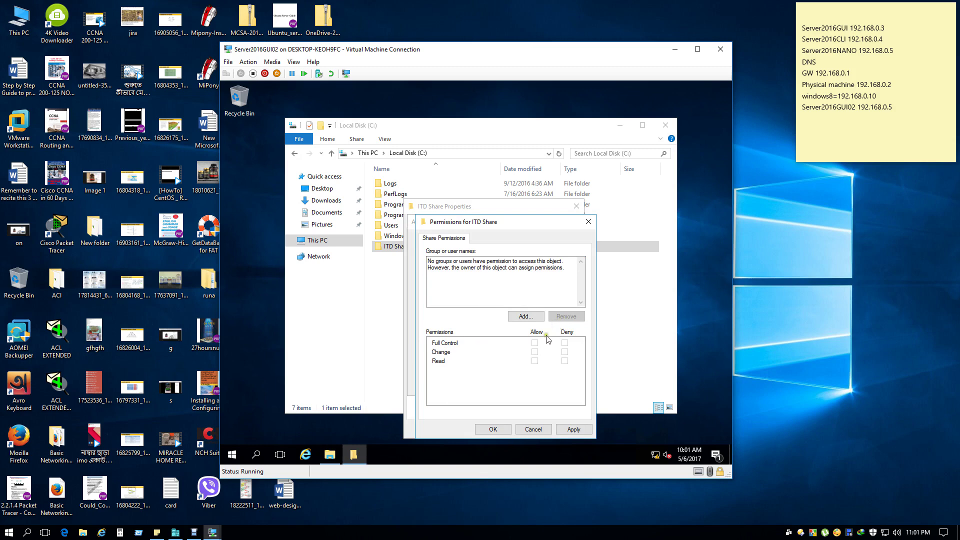
{"action": "left_click_drag", "start_coordinate": [481, 222], "coordinate": [569, 175]}
{"action": "left_click", "coordinate": [611, 270]}
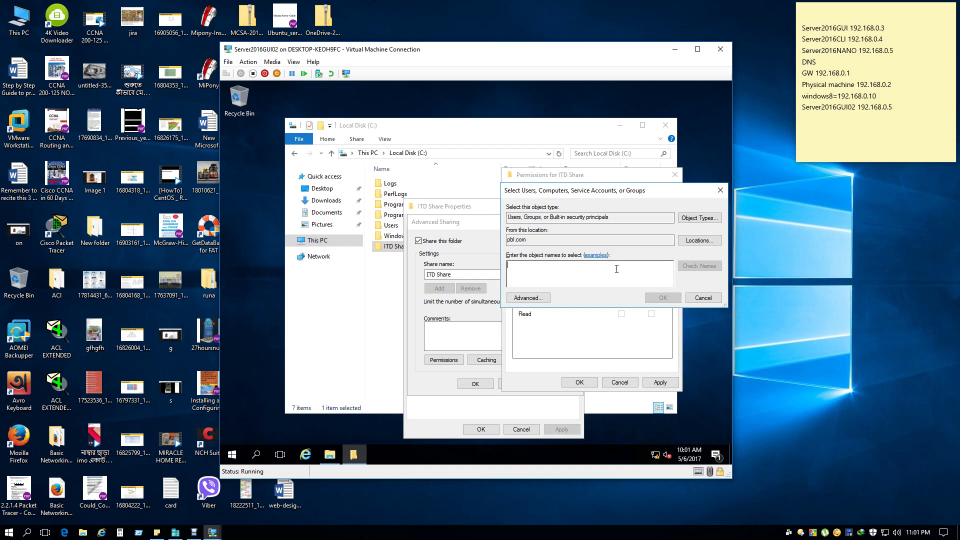
Attempt the Advanced user search, dismiss the credentials and access-denied errors, and switch to the other VM.
{"action": "left_click", "coordinate": [526, 299]}
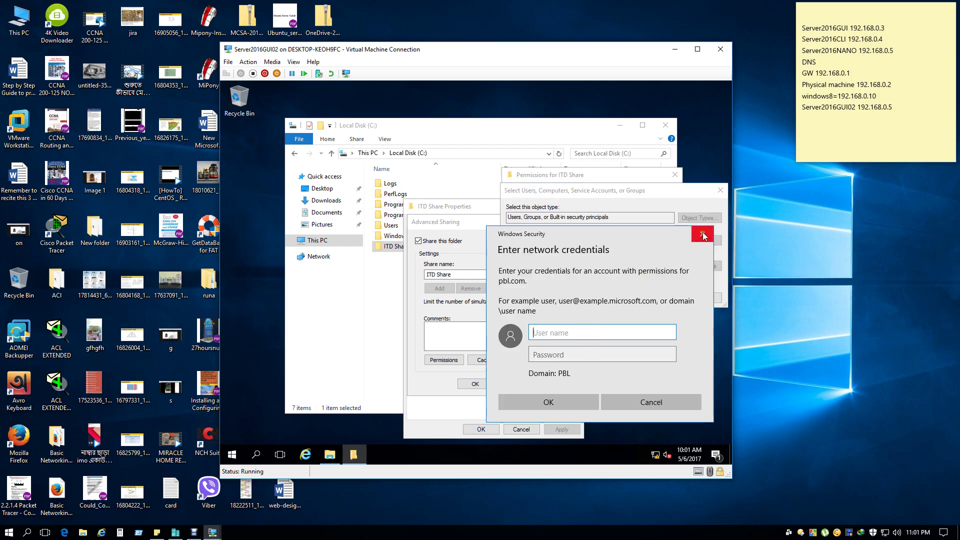
{"action": "left_click", "coordinate": [703, 235]}
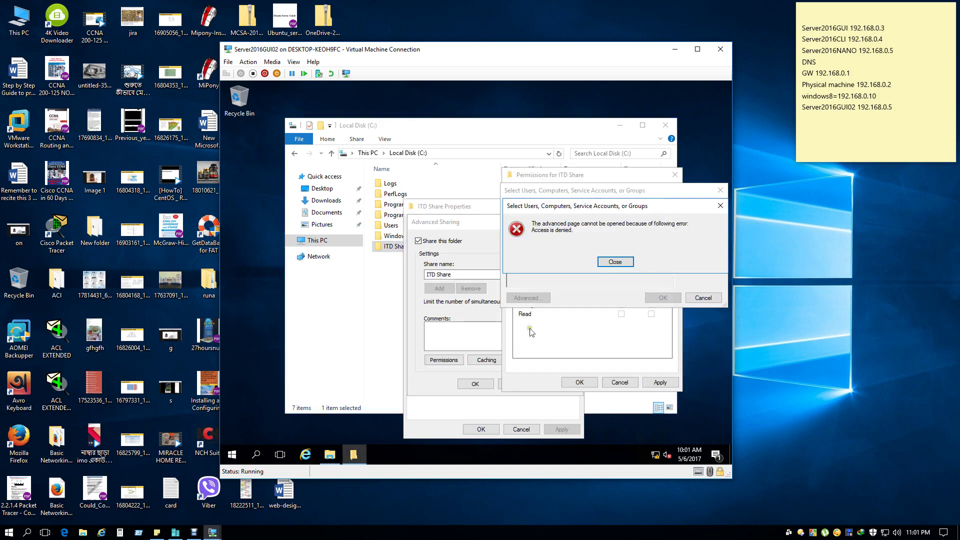
{"action": "left_click", "coordinate": [608, 262]}
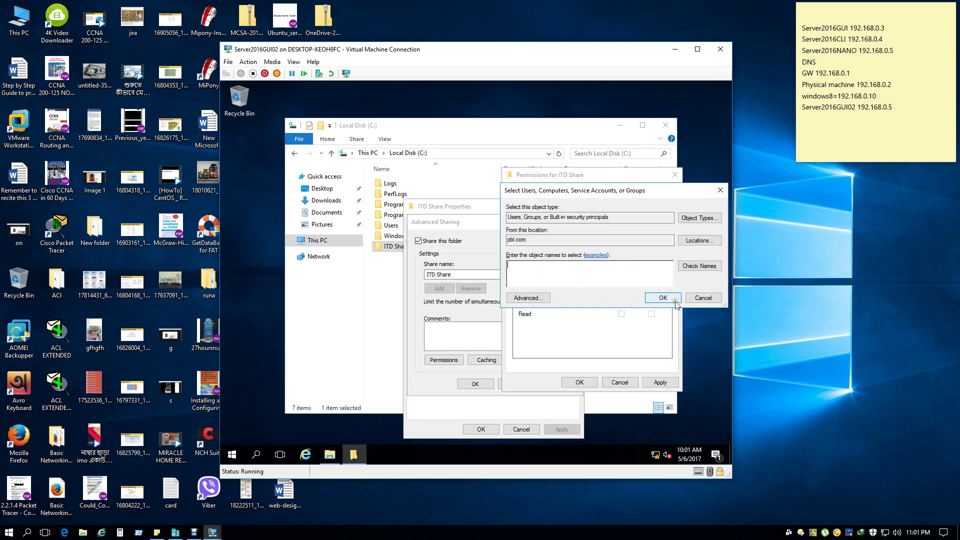
{"action": "left_click", "coordinate": [676, 301]}
{"action": "left_click", "coordinate": [613, 270]}
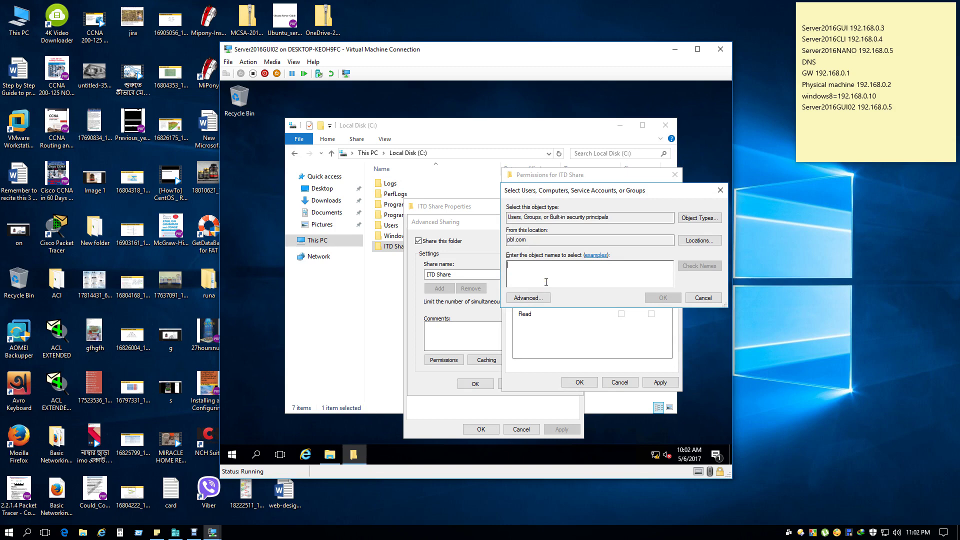
{"action": "left_click", "coordinate": [213, 533]}
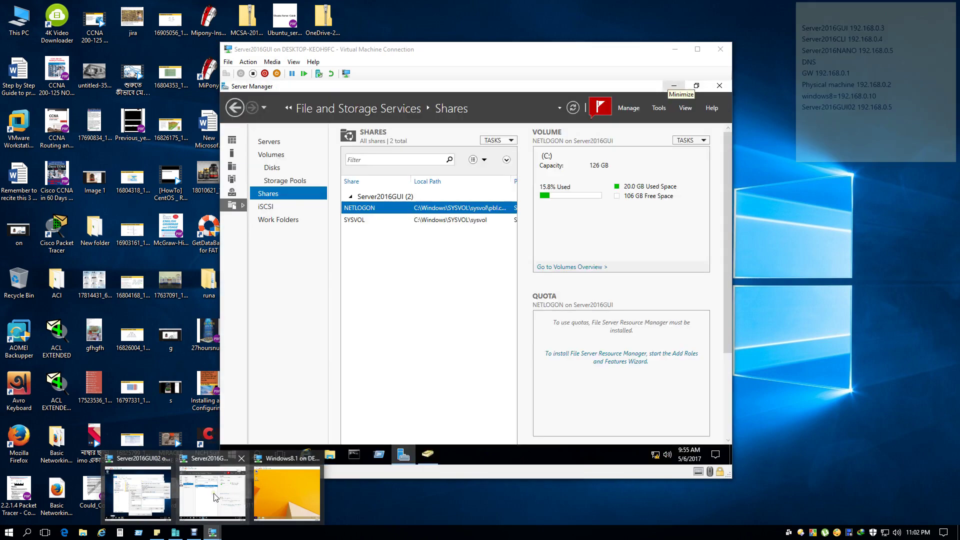
{"action": "left_click", "coordinate": [215, 497]}
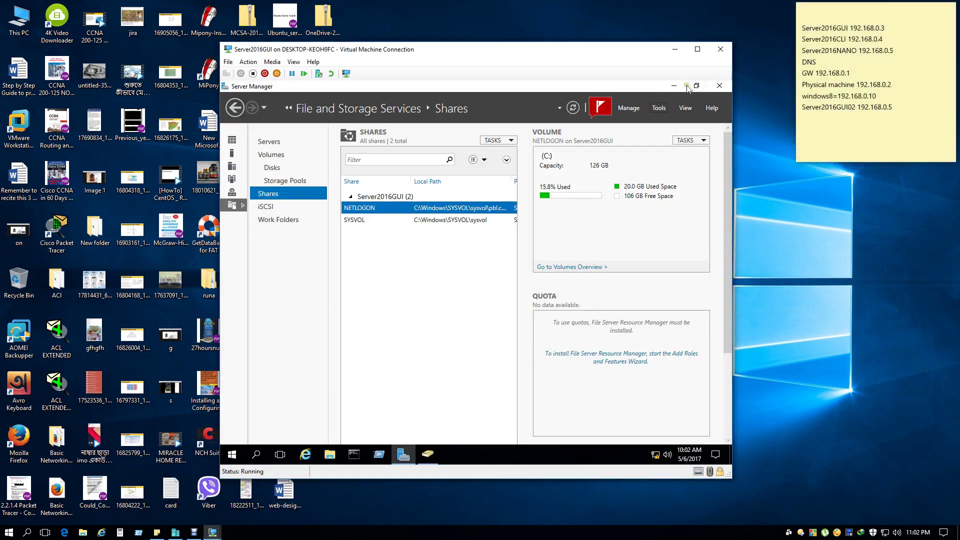
{"action": "left_click", "coordinate": [673, 86]}
{"action": "left_click", "coordinate": [428, 454]}
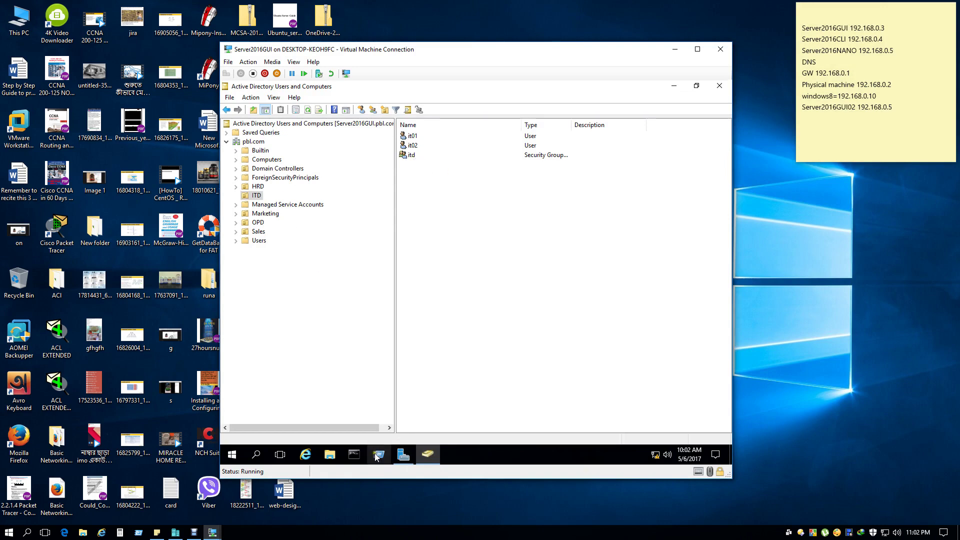
{"action": "mouse_move", "coordinate": [405, 454]}
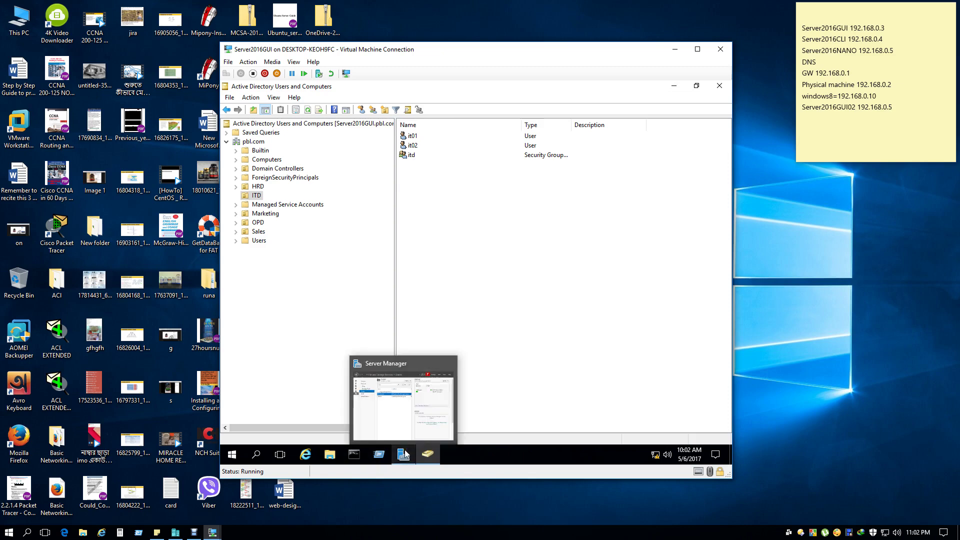
{"action": "left_click", "coordinate": [213, 532]}
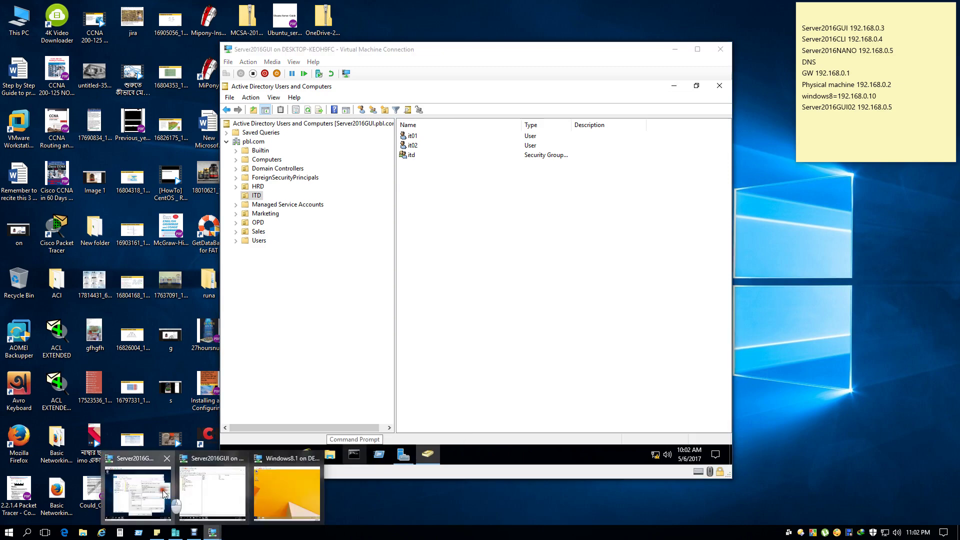
{"action": "left_click", "coordinate": [164, 494]}
{"action": "type", "text": "itd"}
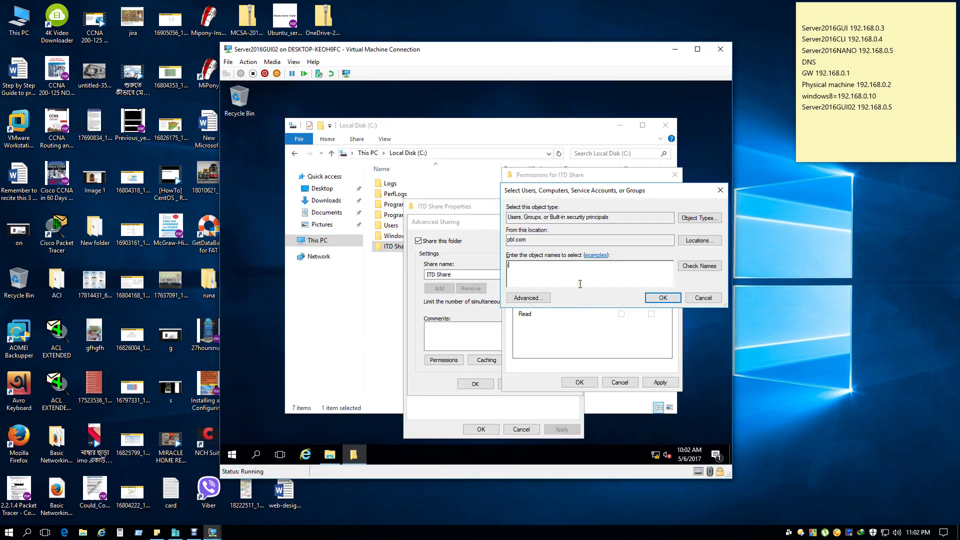
Resolve and add the itd group using domain administrator credentials, then remove it again.
{"action": "left_click", "coordinate": [698, 267]}
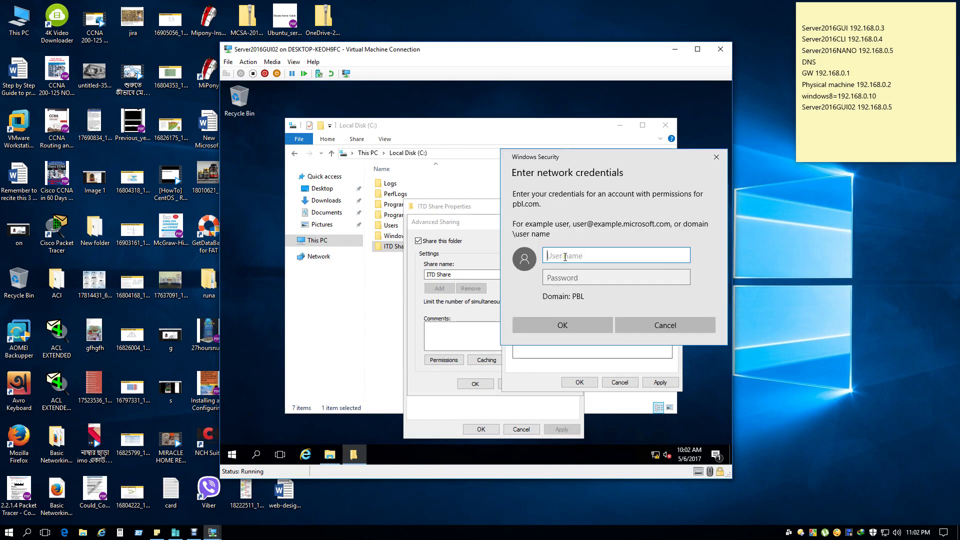
{"action": "type", "text": "administrator"}
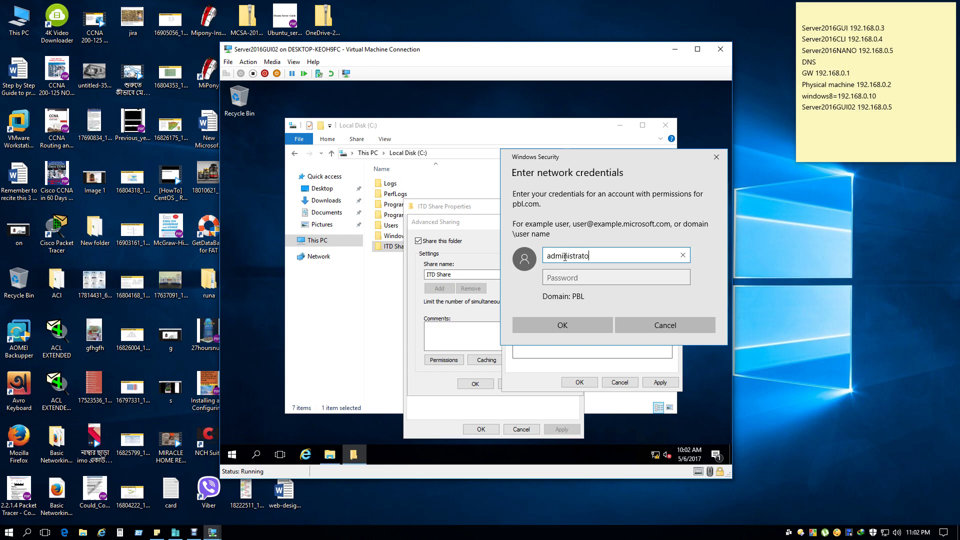
{"action": "key", "text": "Tab"}
{"action": "type", "text": "•••••••••"}
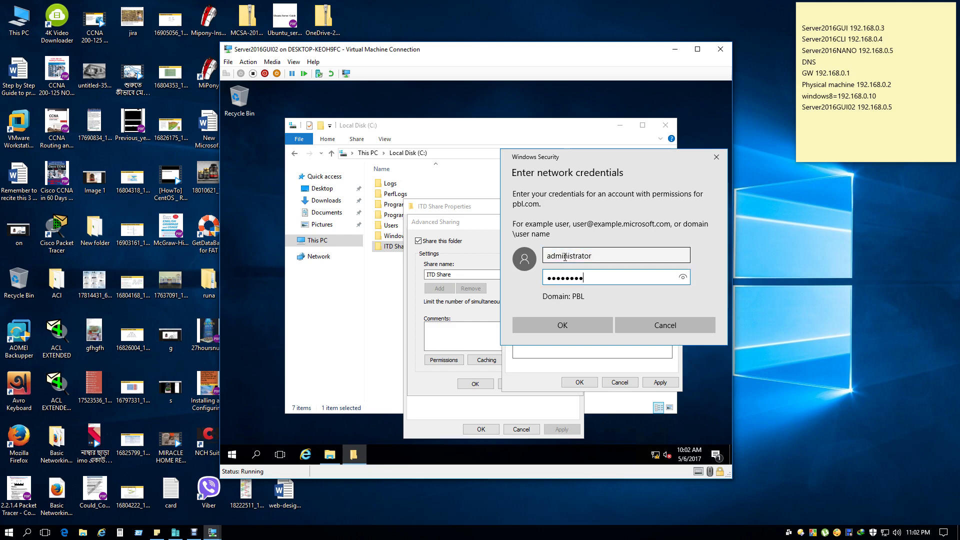
{"action": "left_click", "coordinate": [551, 320]}
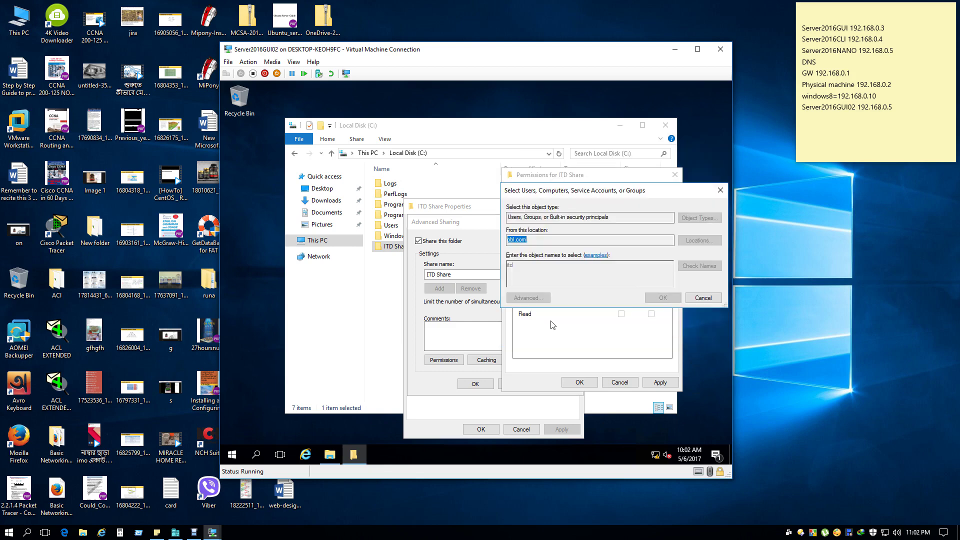
{"action": "type", "text": "itd"}
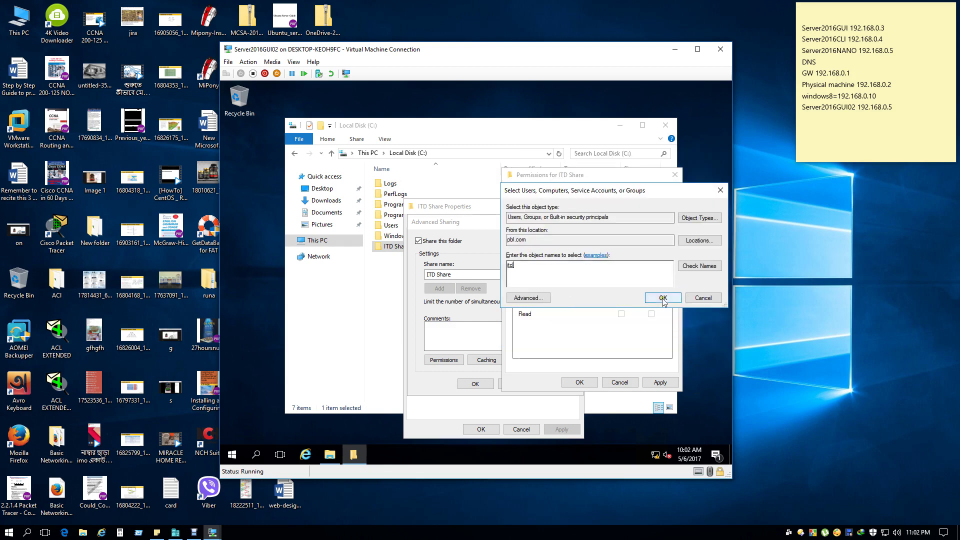
{"action": "left_click", "coordinate": [662, 298]}
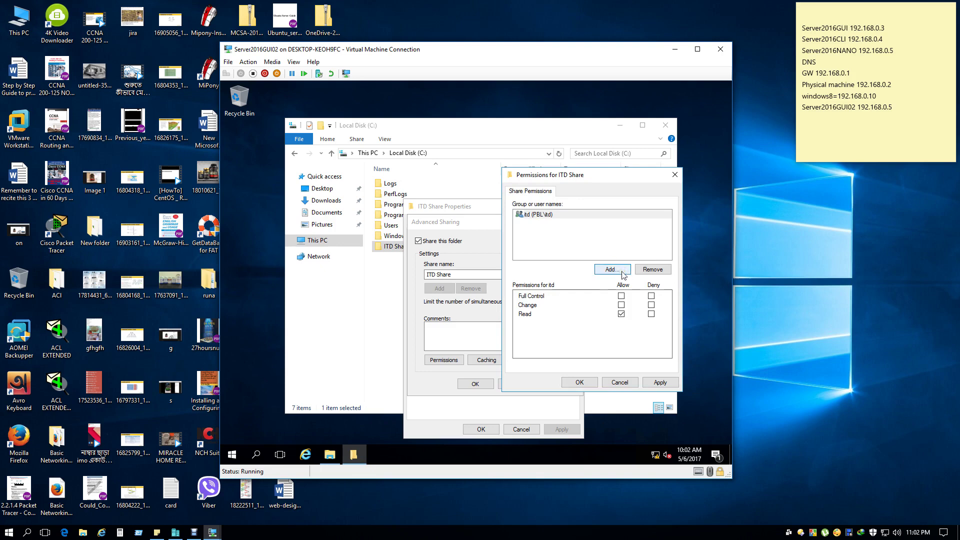
{"action": "left_click", "coordinate": [537, 220]}
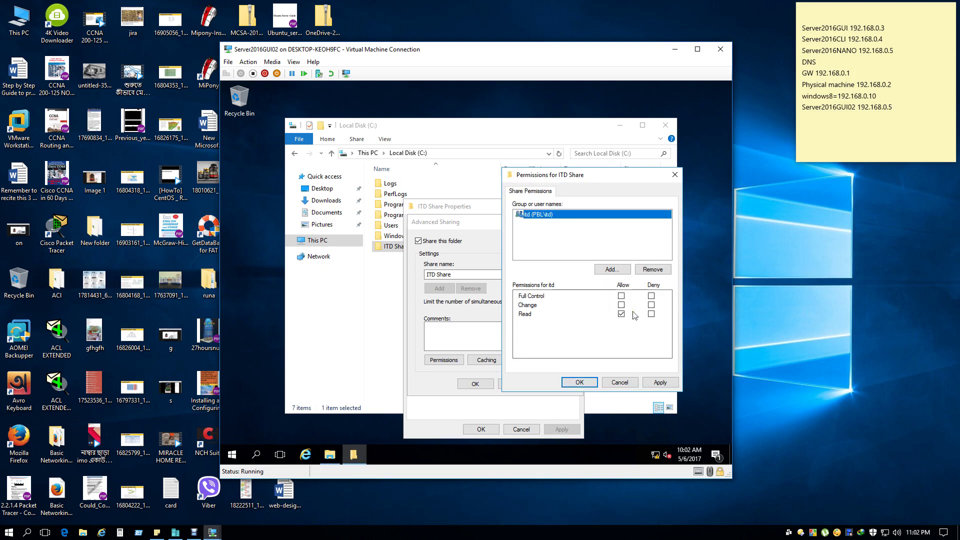
{"action": "left_click", "coordinate": [653, 270]}
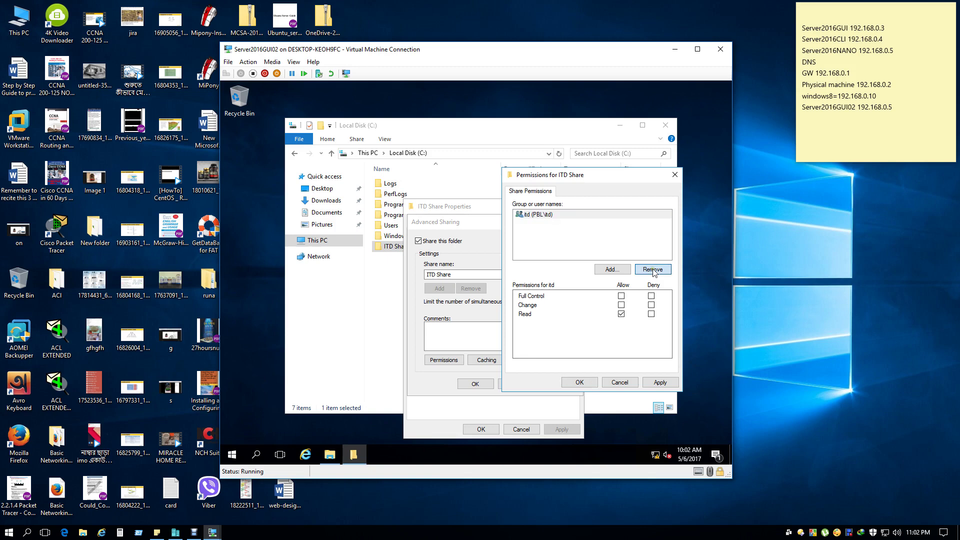
Re-add the pbl.com itd group to ITD Share permissions via an Advanced Find Now search.
{"action": "left_click", "coordinate": [612, 270]}
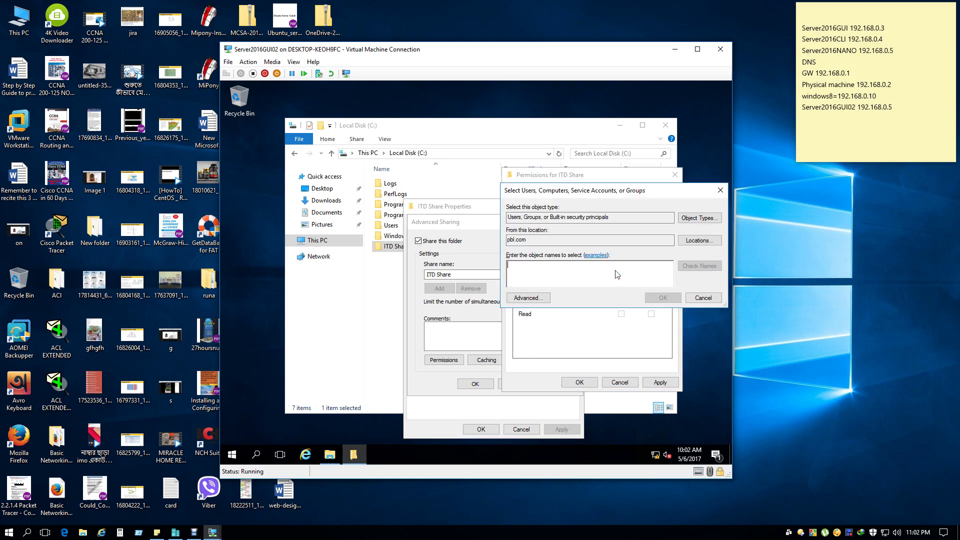
{"action": "left_click", "coordinate": [523, 299]}
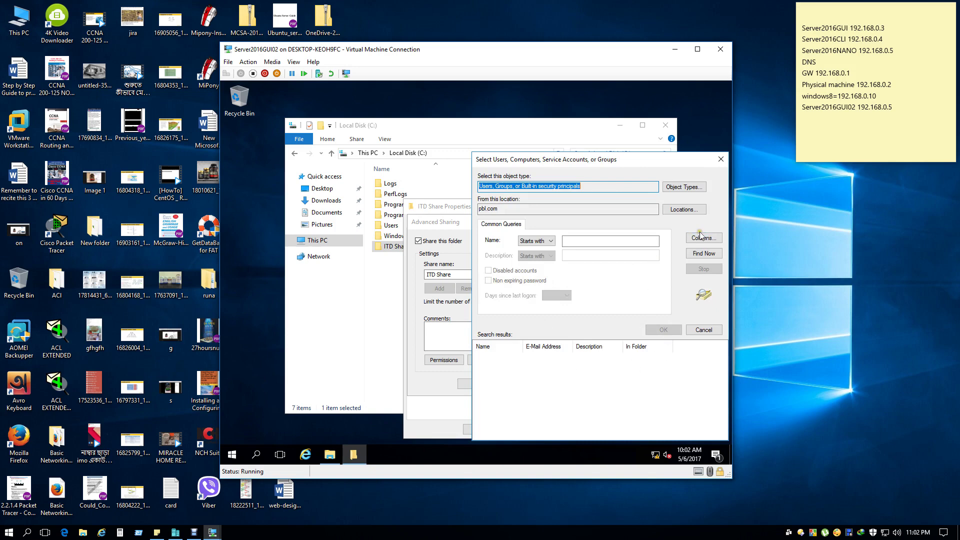
{"action": "left_click", "coordinate": [703, 253]}
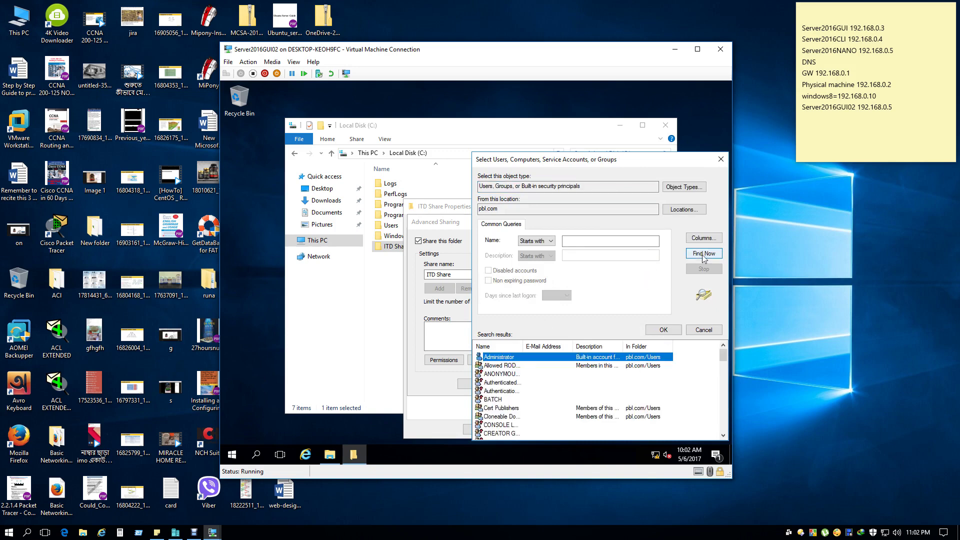
{"action": "scroll", "coordinate": [511, 389], "scroll_direction": "down", "scroll_amount": 8}
{"action": "left_click", "coordinate": [511, 385]}
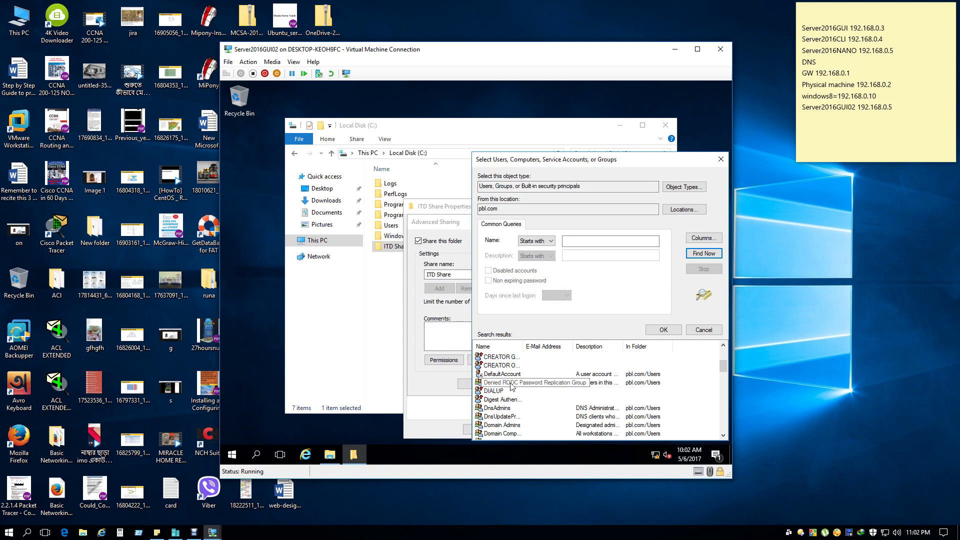
{"action": "scroll", "coordinate": [511, 387], "scroll_direction": "down", "scroll_amount": 1}
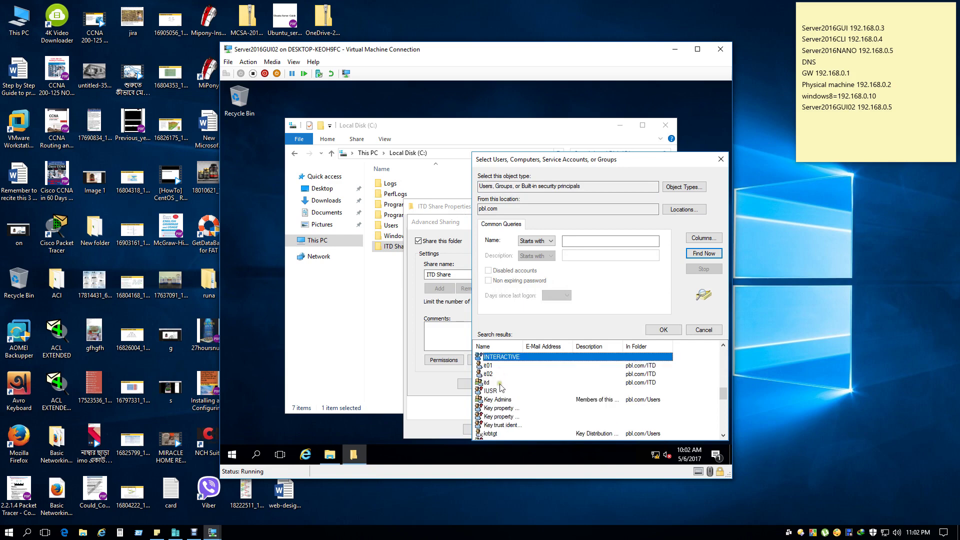
{"action": "left_click", "coordinate": [488, 383]}
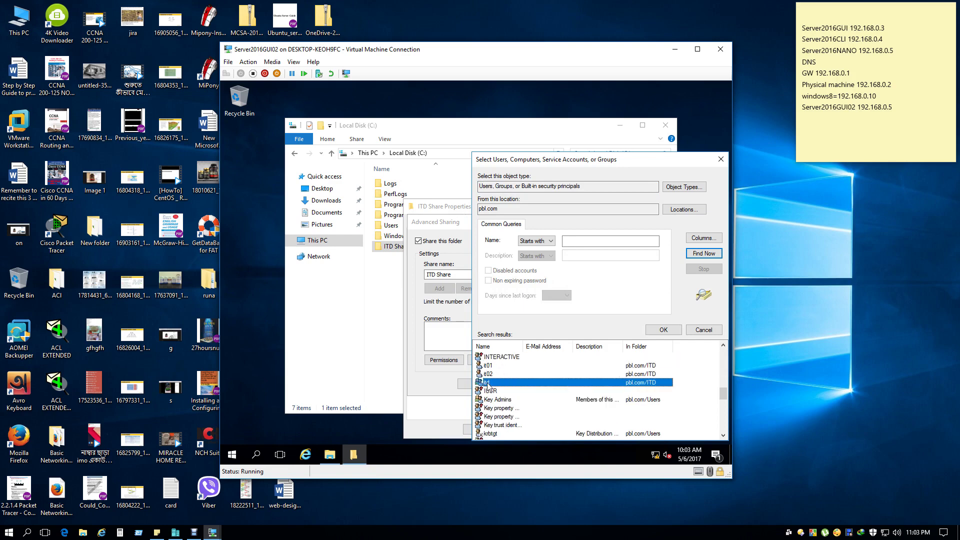
{"action": "left_click", "coordinate": [665, 330]}
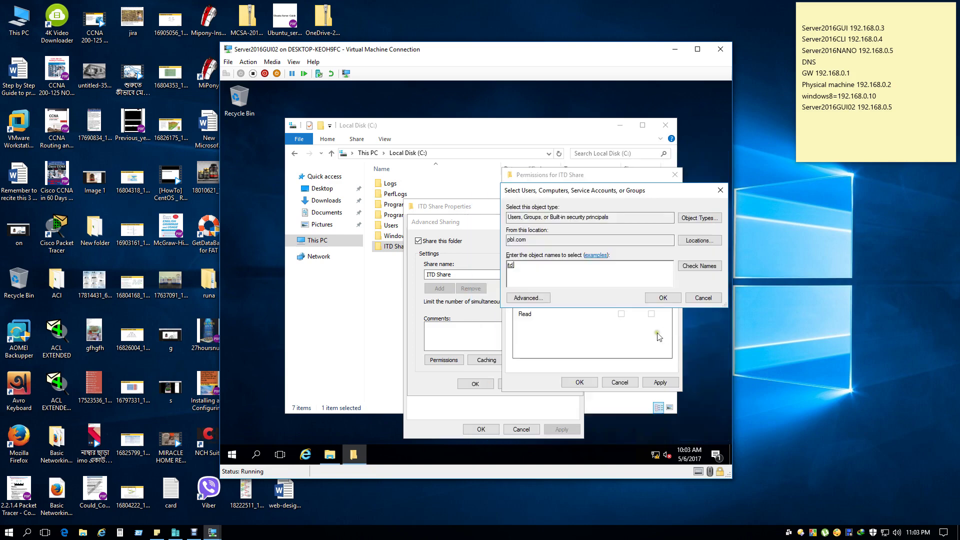
{"action": "left_click", "coordinate": [666, 299]}
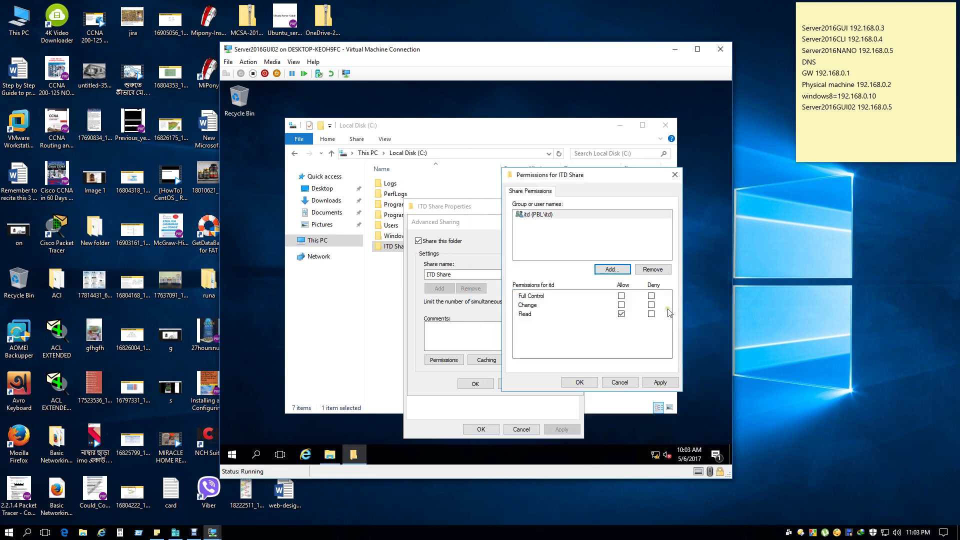
Allow the itd group Full Control and save the share permissions.
{"action": "left_click", "coordinate": [621, 296]}
{"action": "left_click", "coordinate": [660, 382]}
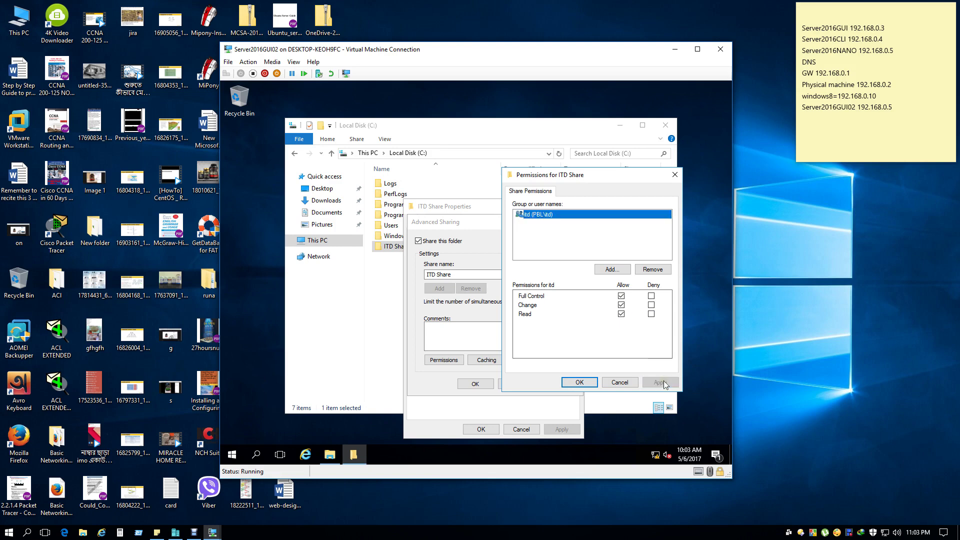
{"action": "left_click", "coordinate": [579, 383]}
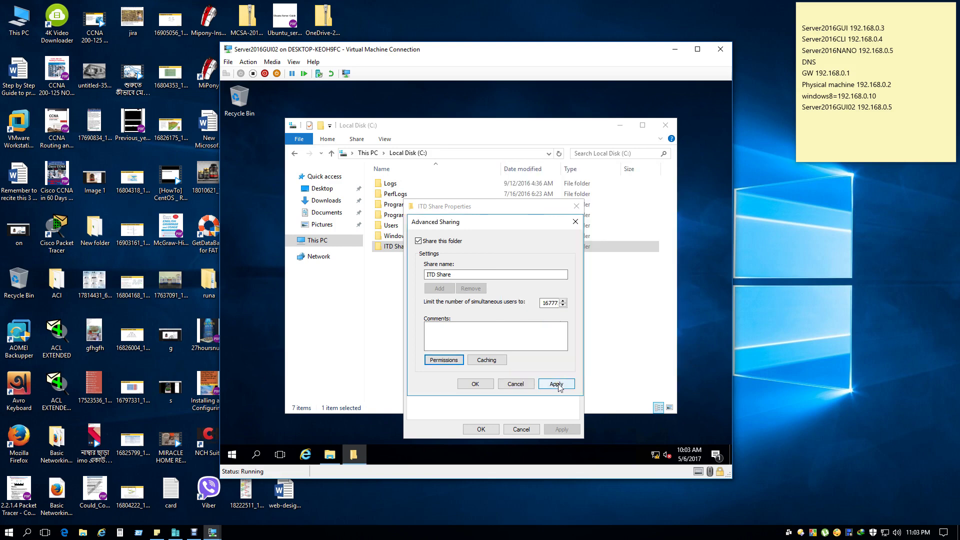
Confirm Advanced Sharing with share name 'ITD Share', keeping default offline availability settings.
{"action": "left_click", "coordinate": [557, 384]}
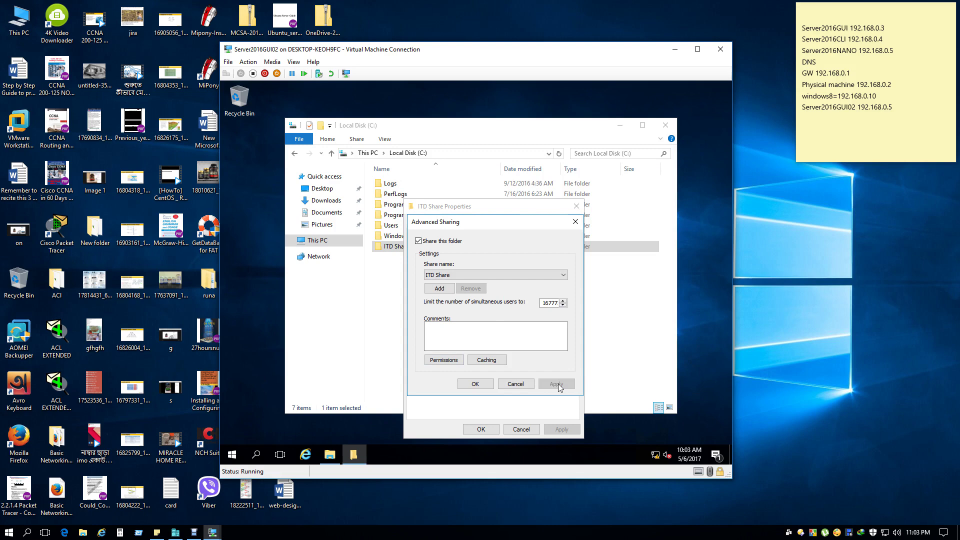
{"action": "left_click", "coordinate": [486, 361]}
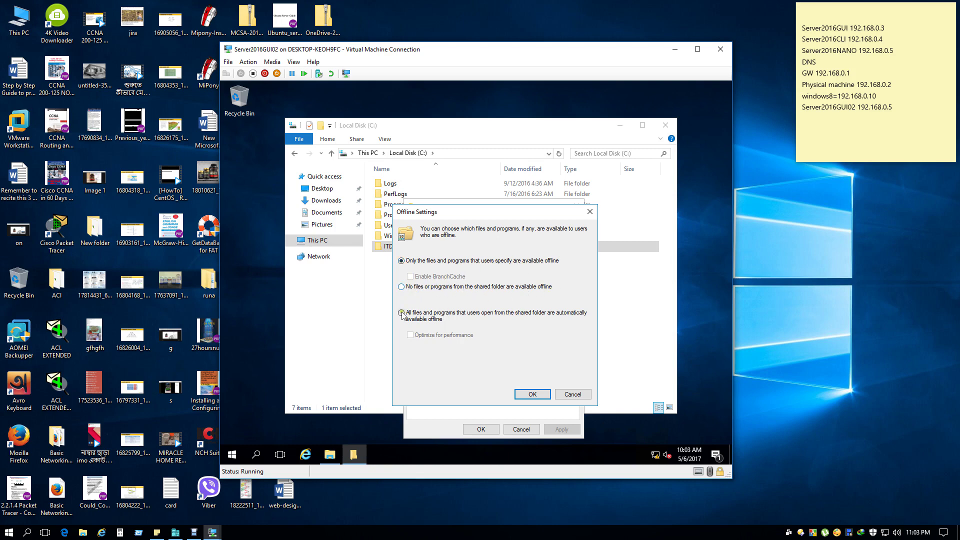
{"action": "left_click", "coordinate": [533, 394]}
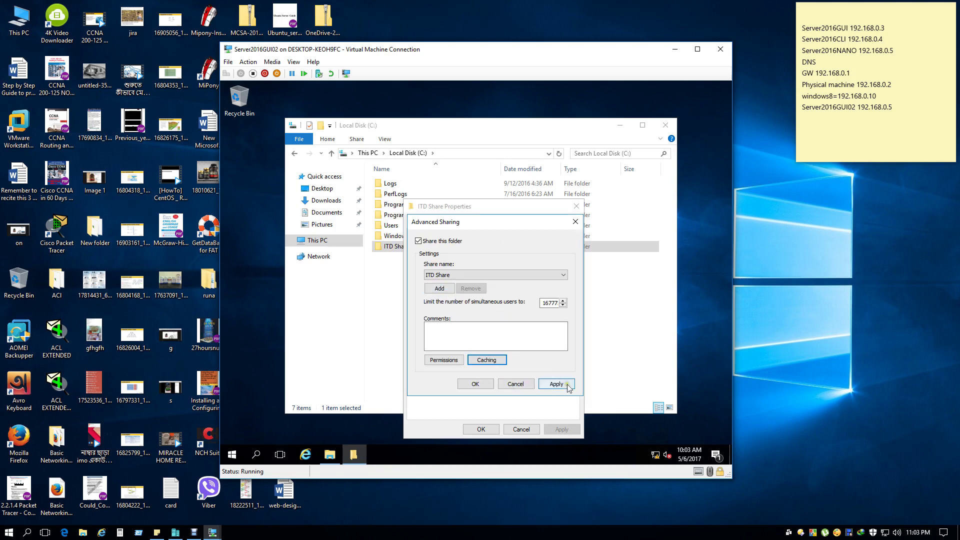
{"action": "left_click", "coordinate": [458, 275]}
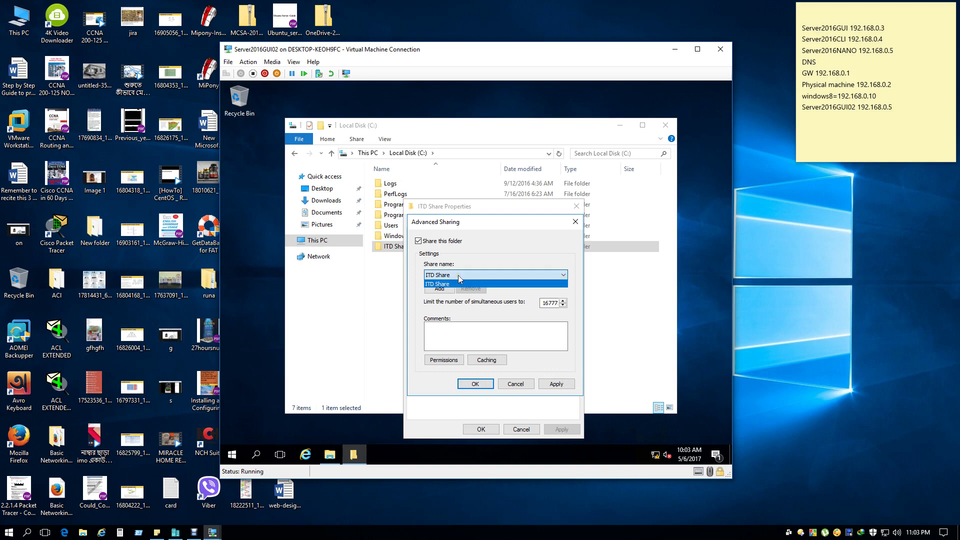
{"action": "left_click", "coordinate": [458, 275]}
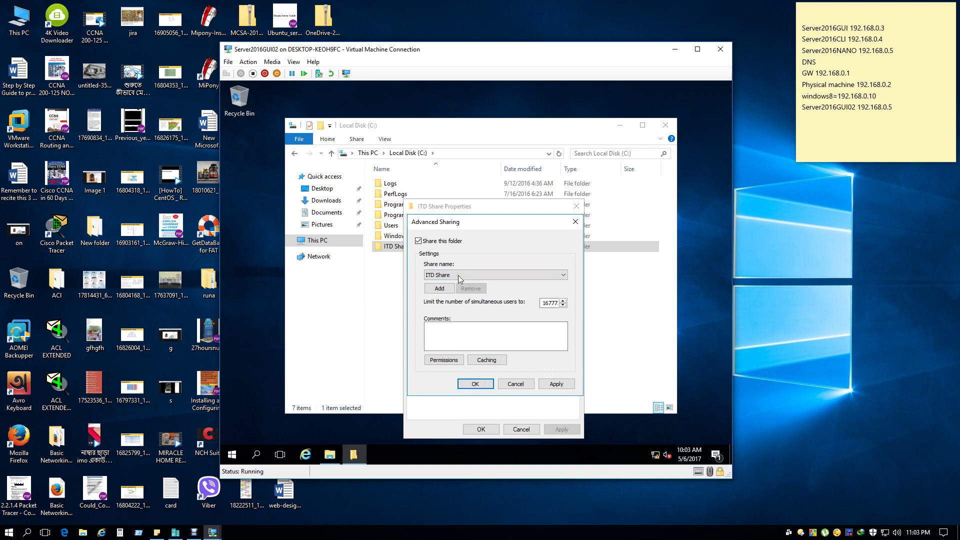
{"action": "left_click", "coordinate": [556, 385]}
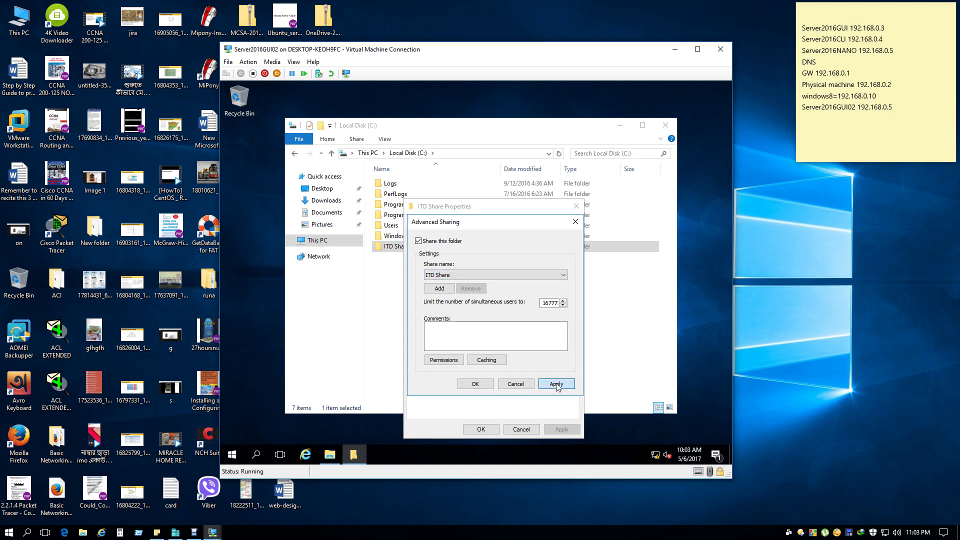
{"action": "left_click", "coordinate": [471, 384]}
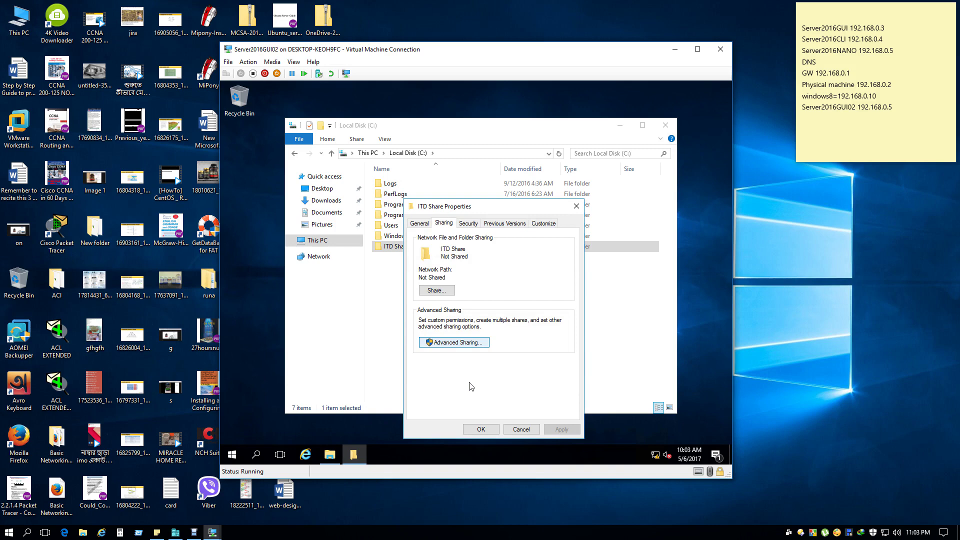
Review the Security tab permissions for SYSTEM, Administrators and Users on ITD Share.
{"action": "left_click", "coordinate": [420, 224]}
{"action": "left_click", "coordinate": [443, 223]}
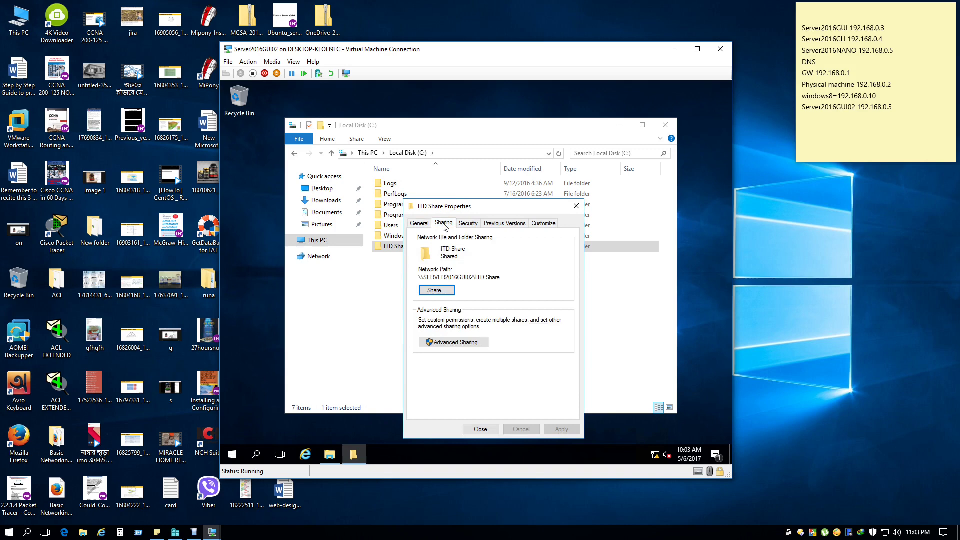
{"action": "left_click", "coordinate": [476, 225]}
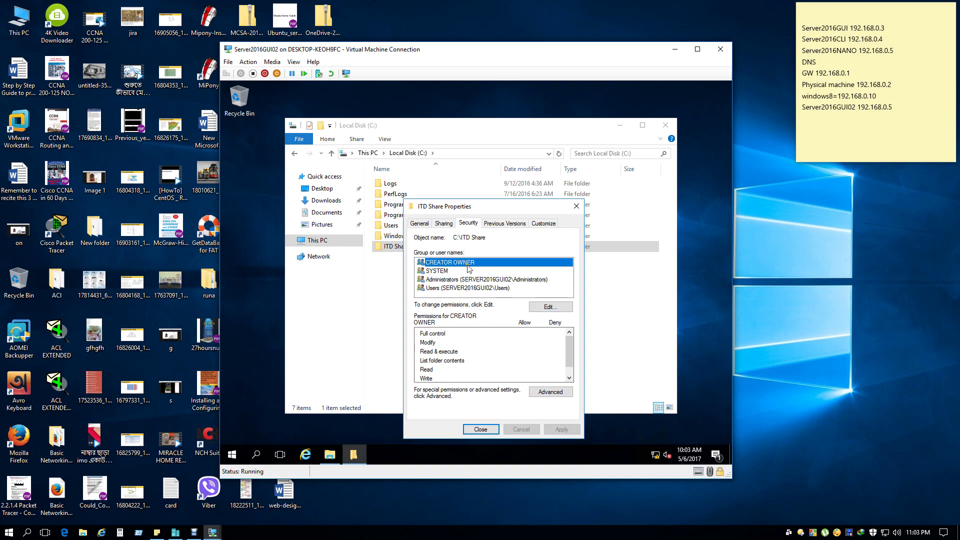
{"action": "left_click", "coordinate": [439, 272]}
{"action": "left_click", "coordinate": [443, 281]}
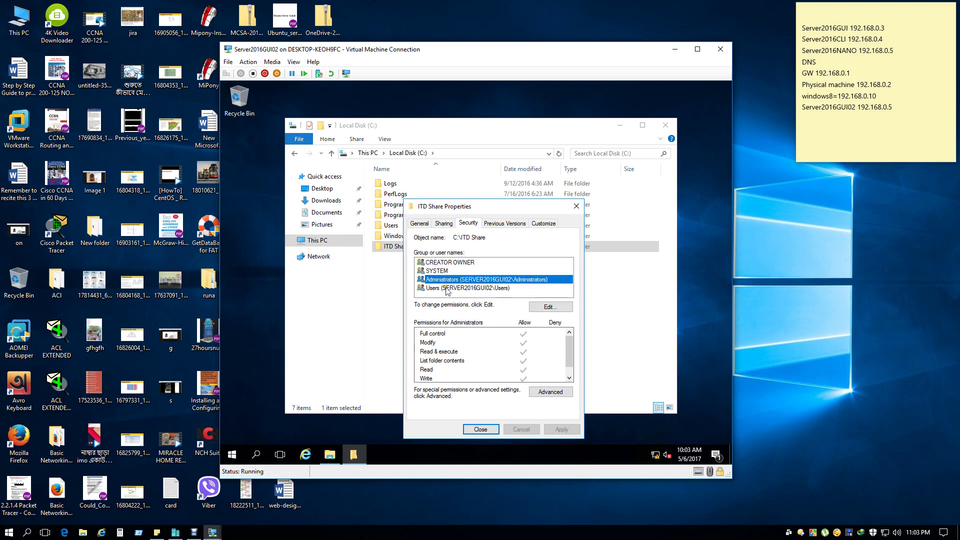
{"action": "left_click", "coordinate": [447, 288]}
Check the Users group in the permissions editor without changes, then open Advanced security settings.
{"action": "left_click", "coordinate": [555, 308]}
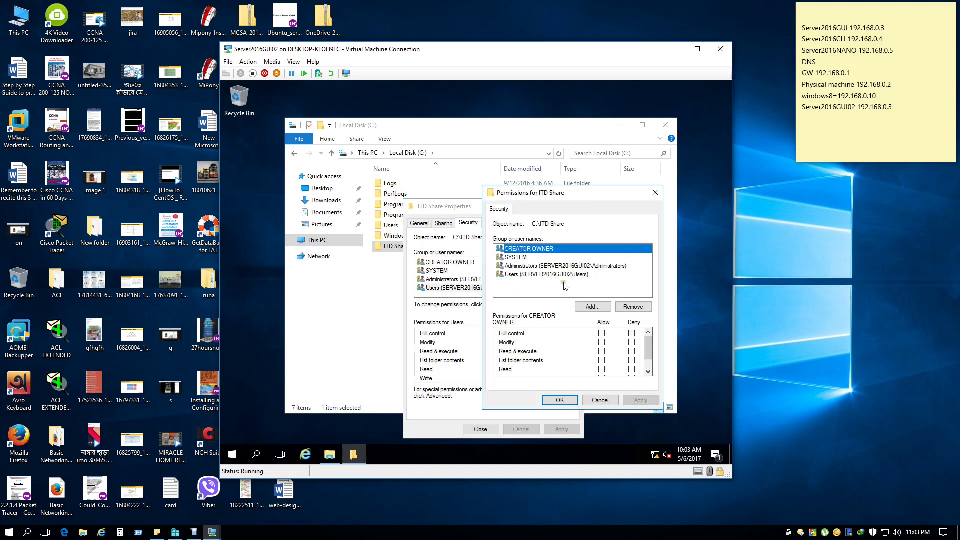
{"action": "left_click", "coordinate": [539, 275]}
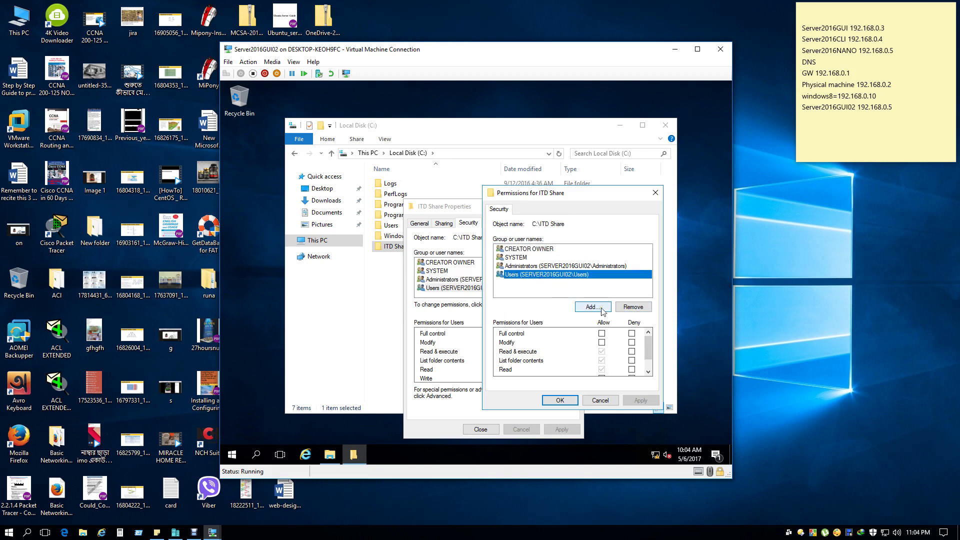
{"action": "left_click_drag", "start_coordinate": [551, 197], "coordinate": [459, 200]}
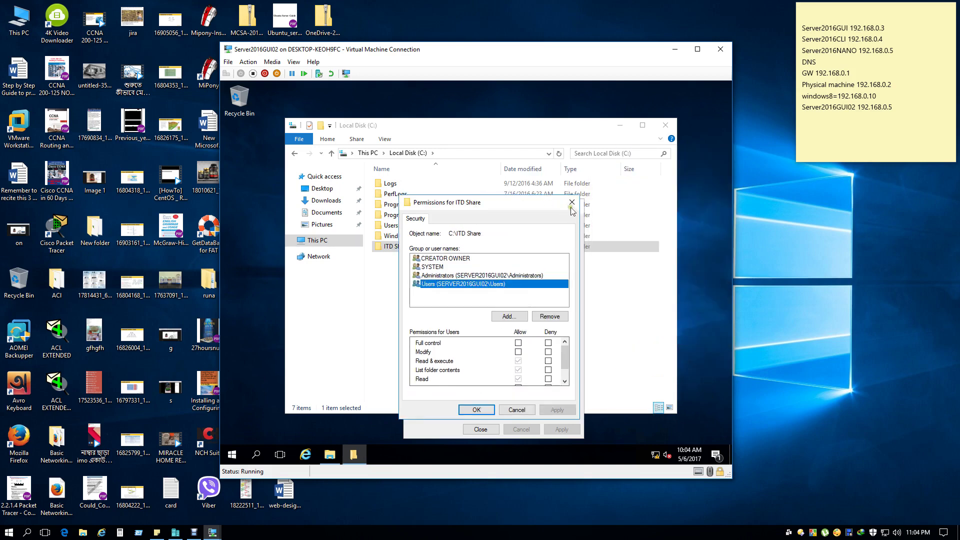
{"action": "left_click", "coordinate": [573, 205]}
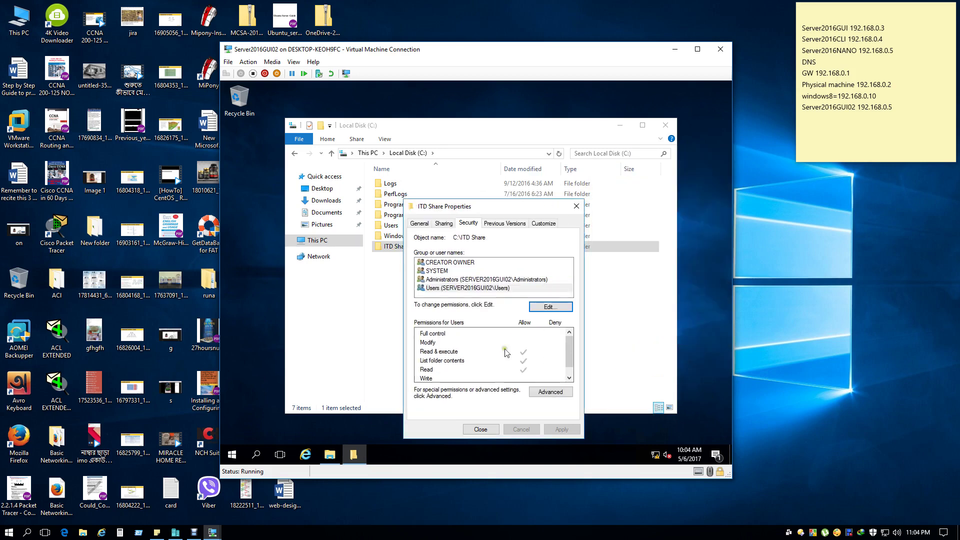
{"action": "left_click", "coordinate": [458, 287]}
{"action": "left_click", "coordinate": [550, 392]}
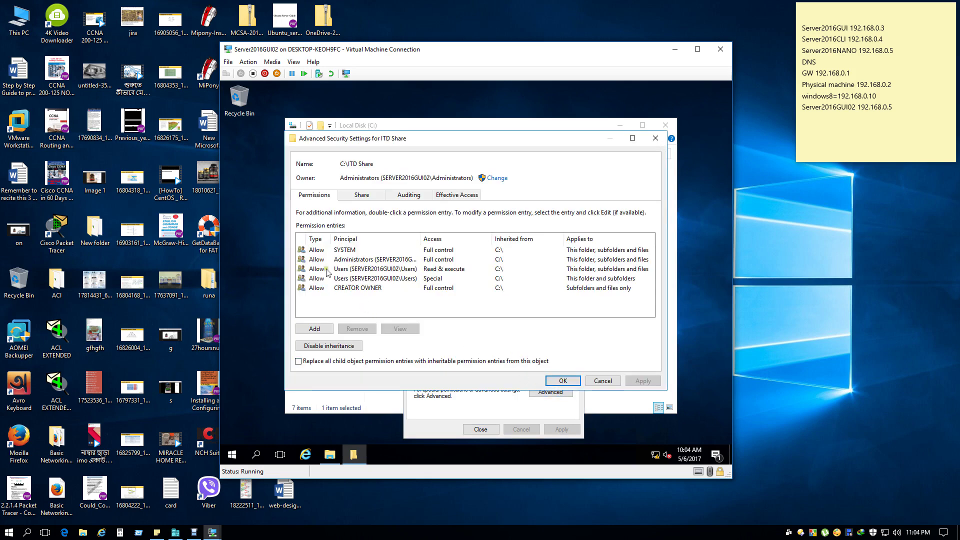
Disable inheritance on ITD Share, converting inherited permissions into explicit entries.
{"action": "left_click", "coordinate": [359, 278]}
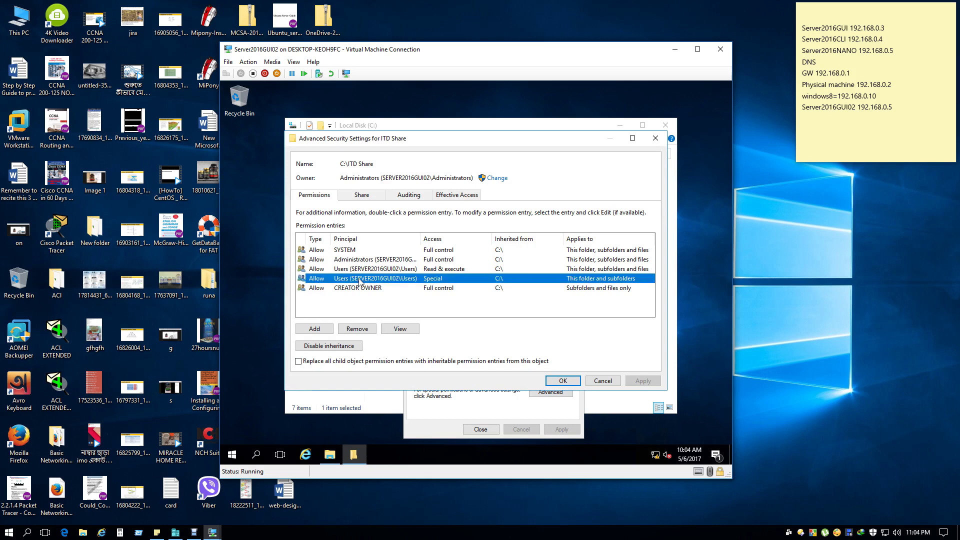
{"action": "left_click", "coordinate": [324, 350]}
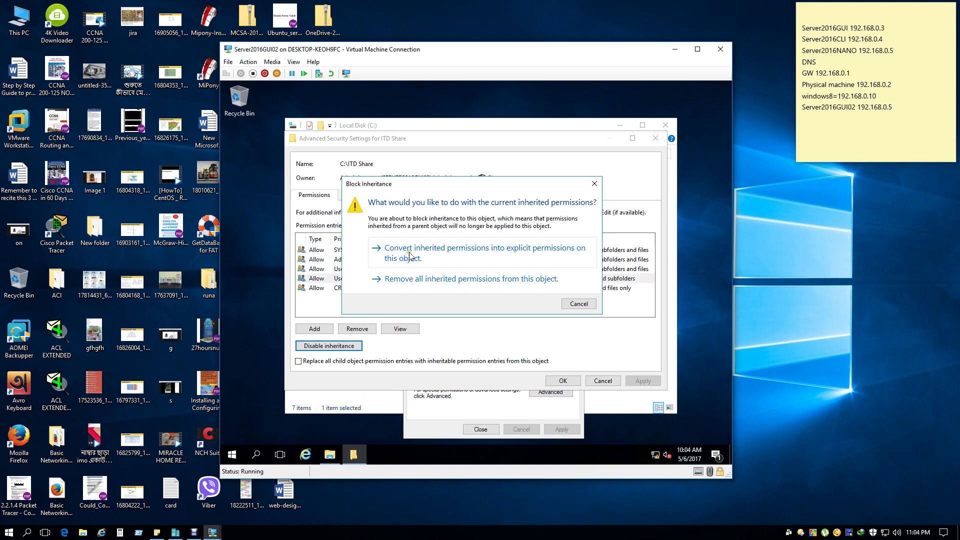
{"action": "left_click", "coordinate": [481, 257]}
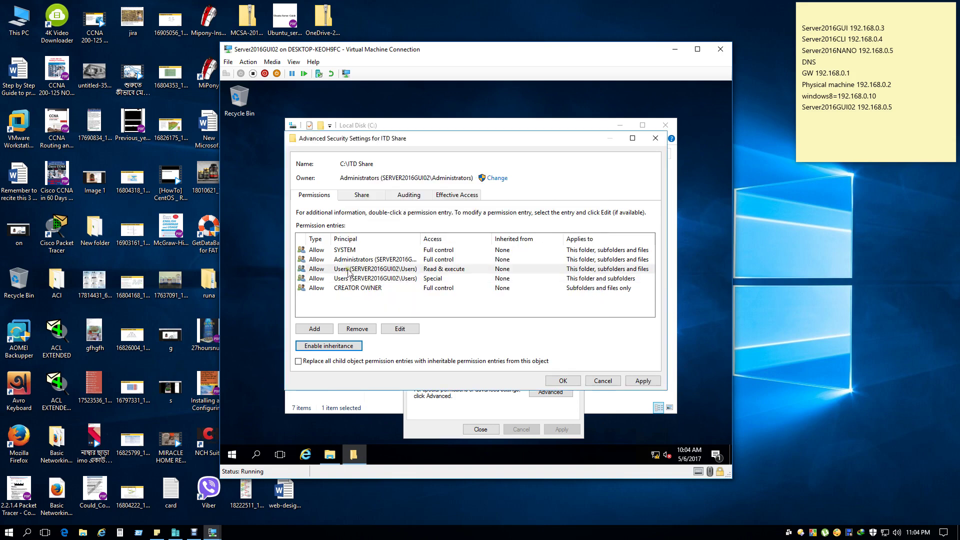
Remove the Users Special and Users Read & execute entries and apply the change.
{"action": "left_click", "coordinate": [348, 270]}
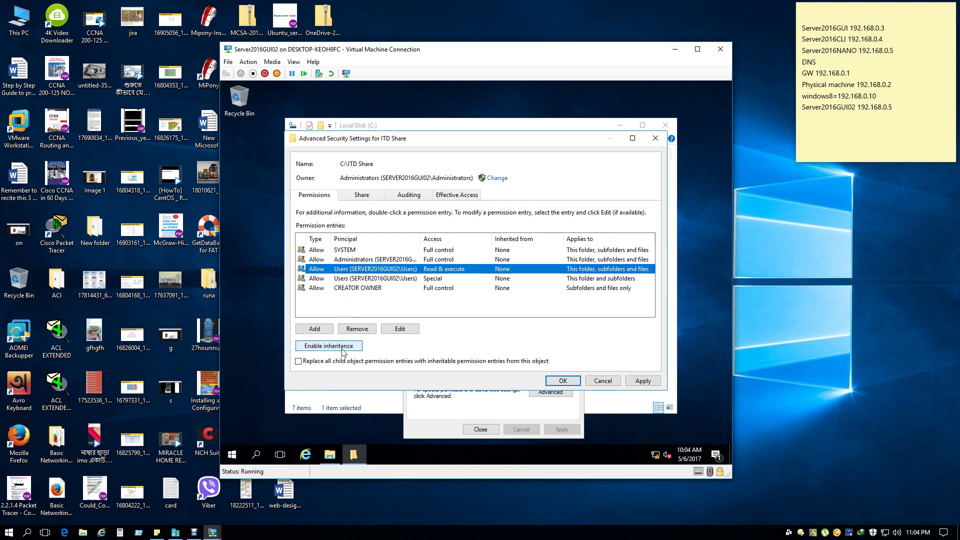
{"action": "left_click", "coordinate": [346, 279]}
{"action": "left_click", "coordinate": [337, 253]}
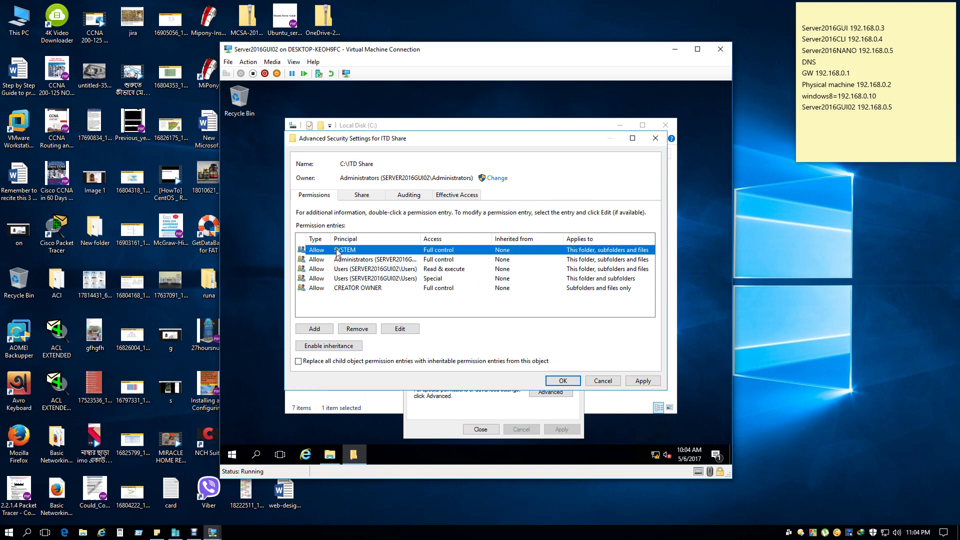
{"action": "left_click", "coordinate": [345, 269]}
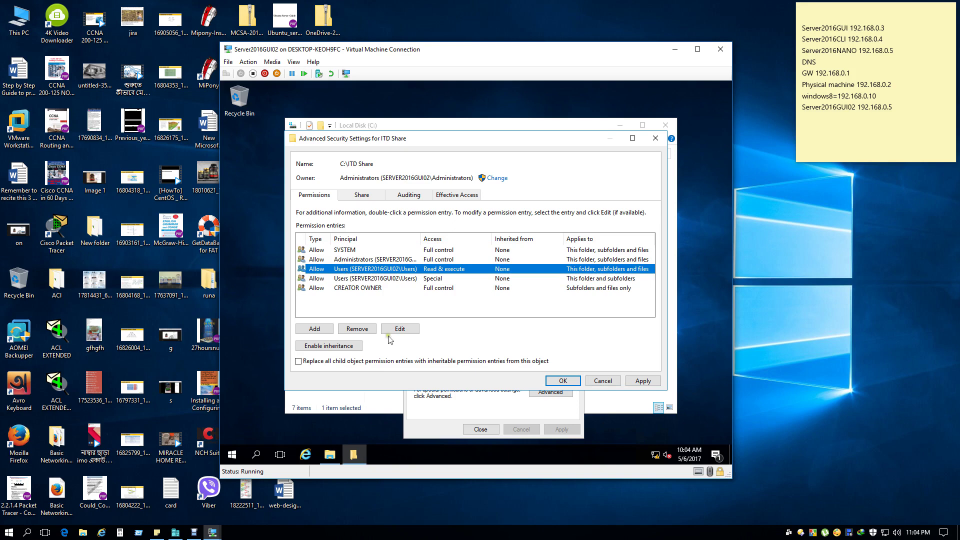
{"action": "left_click", "coordinate": [353, 281]}
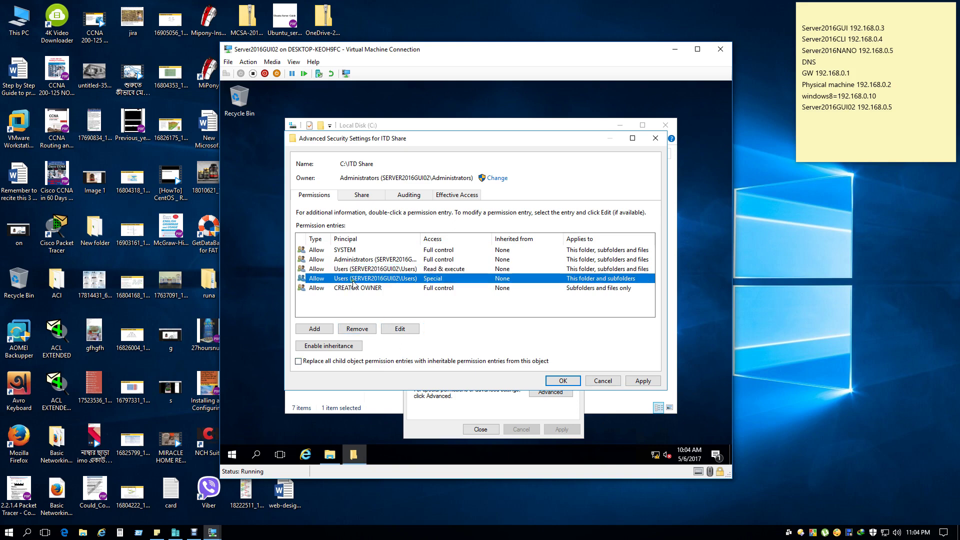
{"action": "left_click", "coordinate": [357, 328]}
{"action": "left_click", "coordinate": [350, 272]}
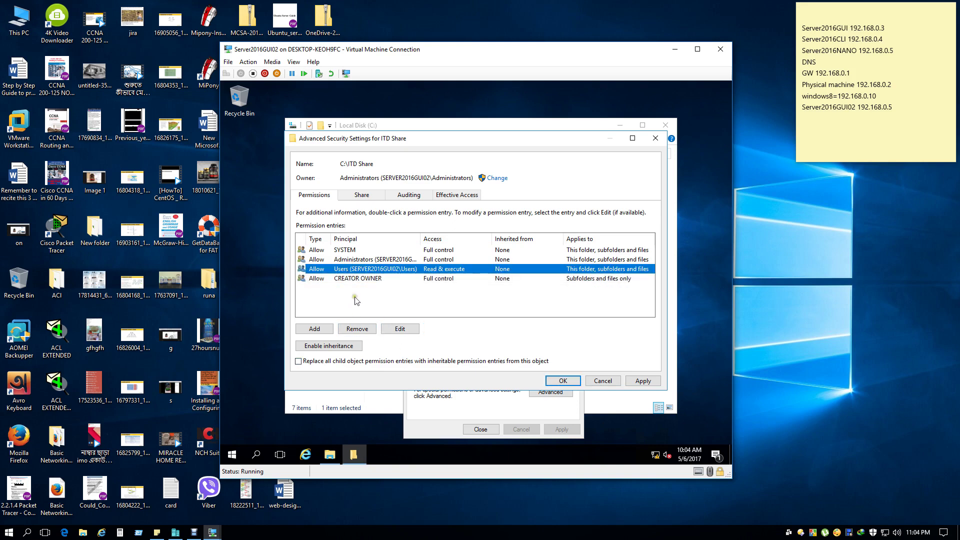
{"action": "left_click", "coordinate": [357, 328]}
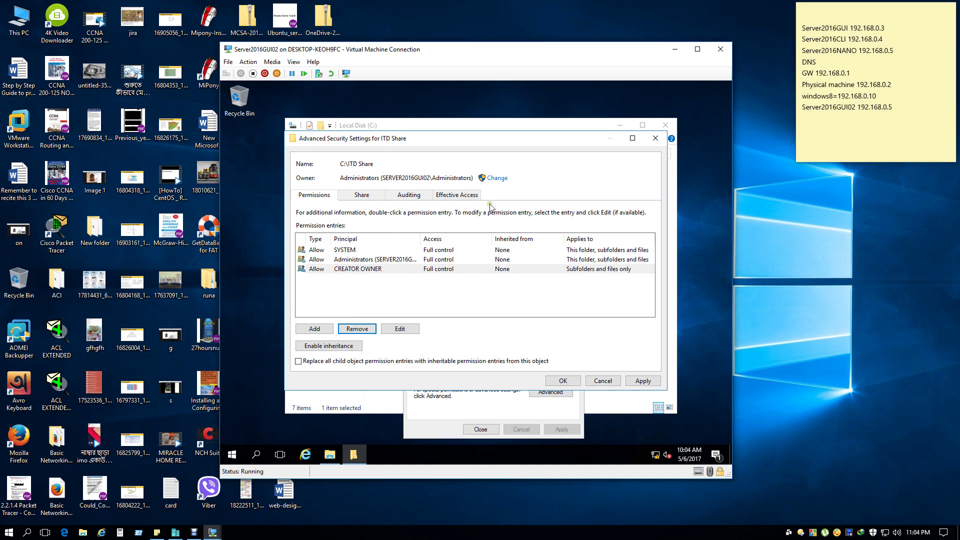
{"action": "left_click", "coordinate": [645, 382]}
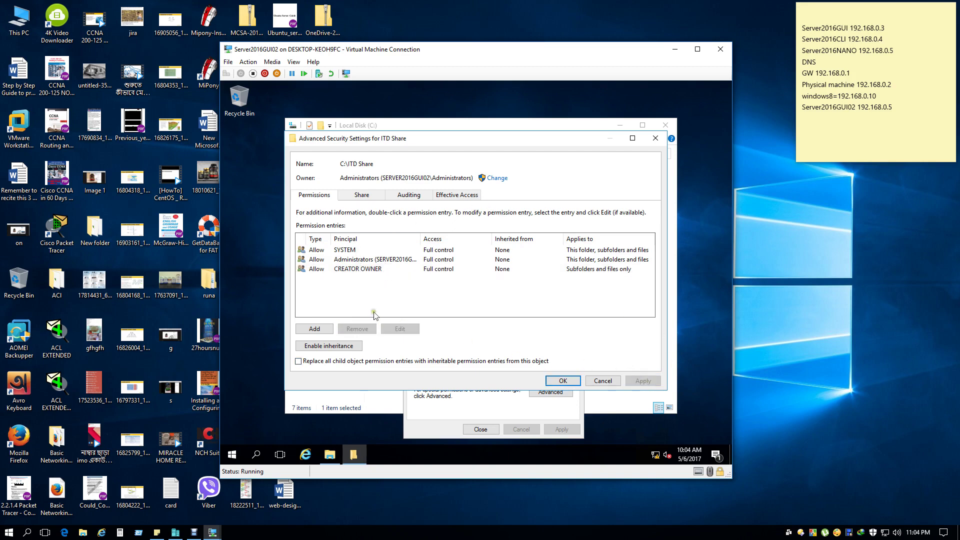
Add a permission entry for the itd group, signing in with domain administrator credentials to find it.
{"action": "left_click", "coordinate": [320, 331]}
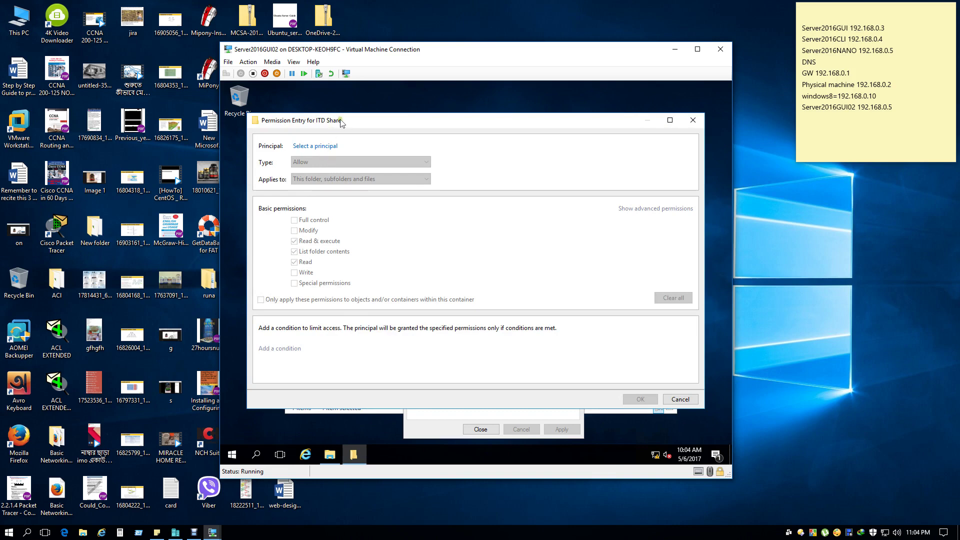
{"action": "left_click", "coordinate": [328, 146]}
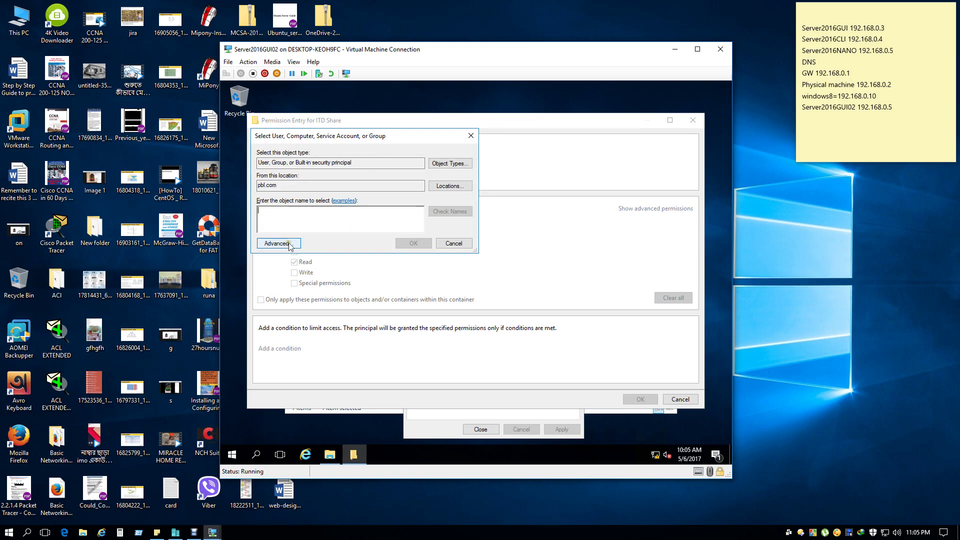
{"action": "left_click", "coordinate": [289, 244]}
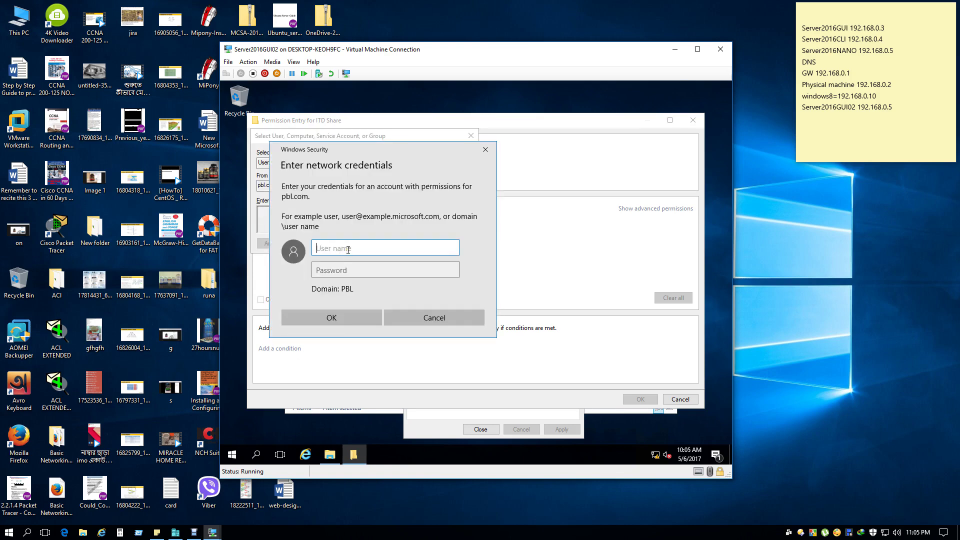
{"action": "type", "text": "administrator"}
{"action": "key", "text": "Tab"}
{"action": "type", "text": "P"}
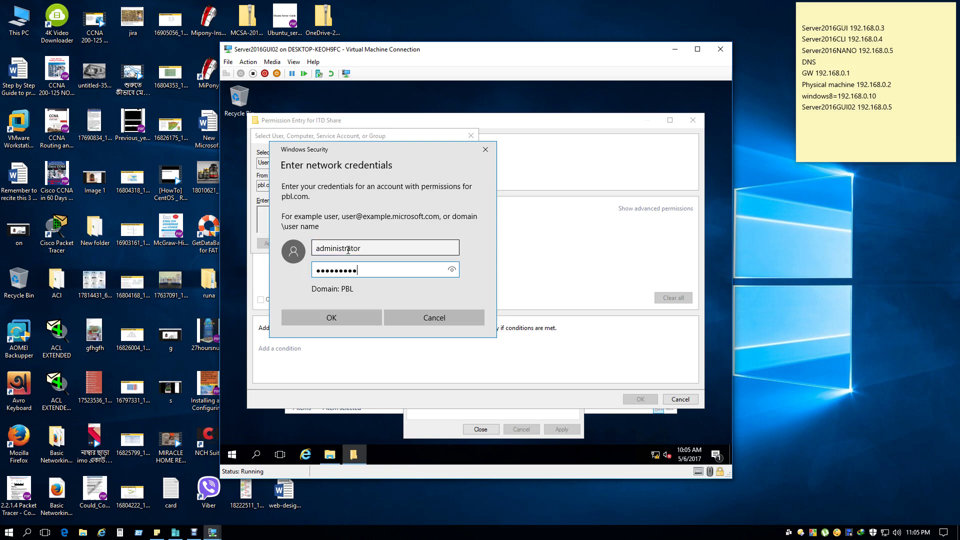
{"action": "left_click", "coordinate": [297, 317]}
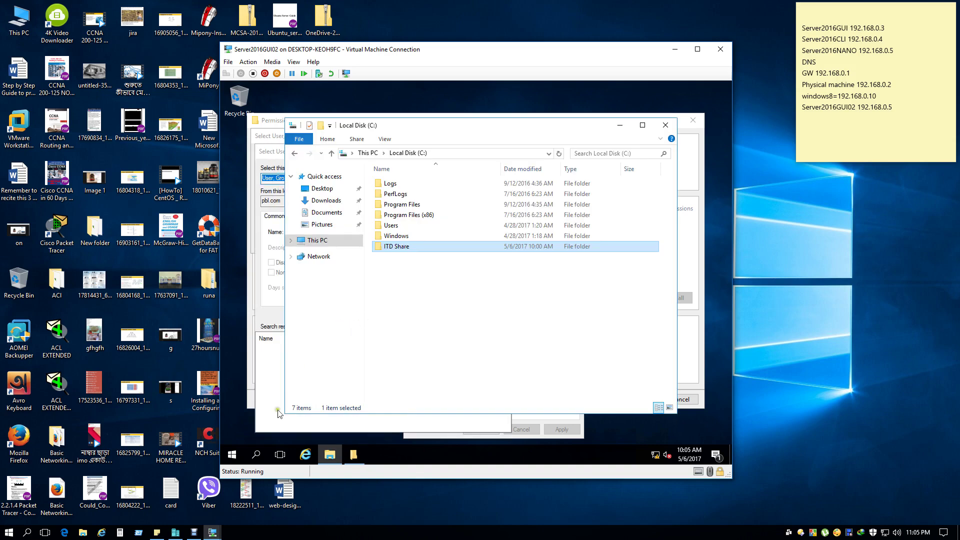
{"action": "left_click", "coordinate": [265, 320]}
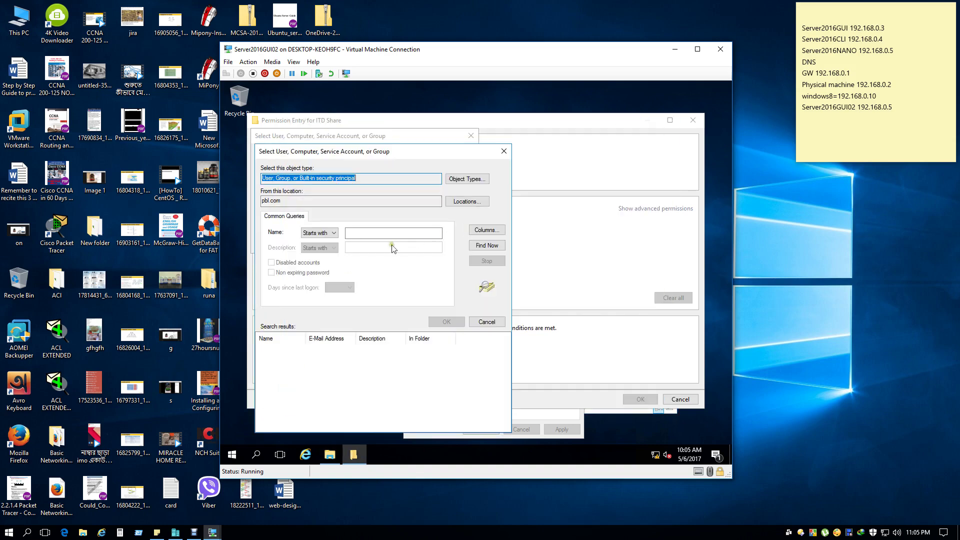
{"action": "left_click", "coordinate": [487, 247]}
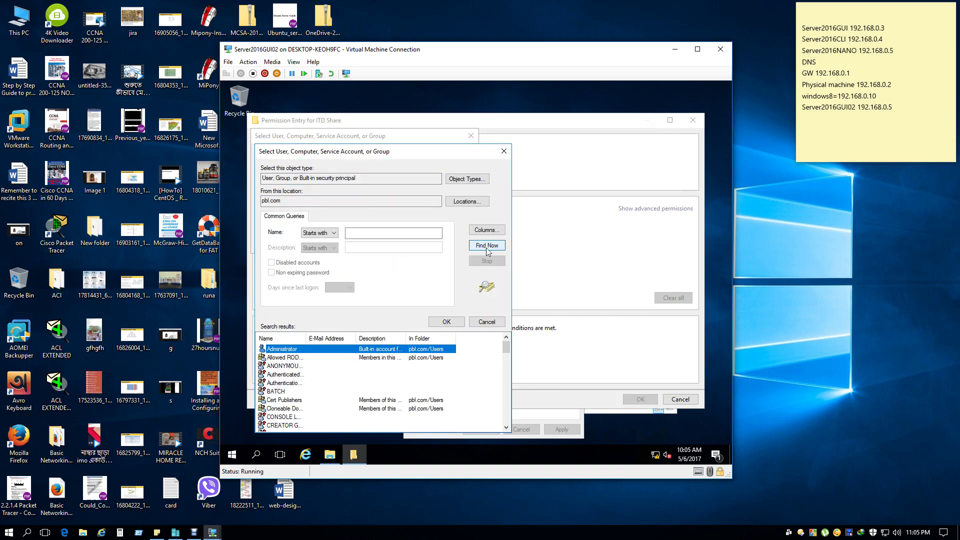
{"action": "key", "text": "i"}
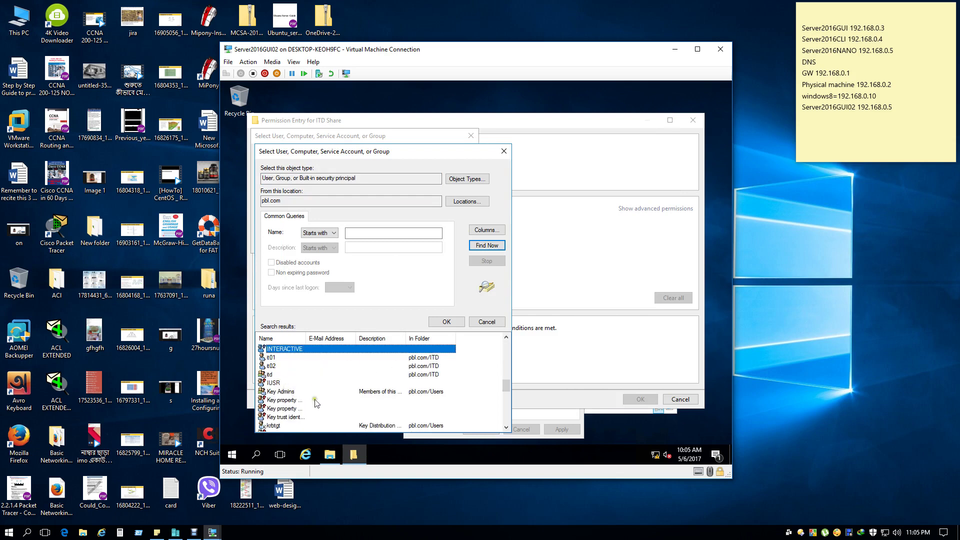
{"action": "left_click", "coordinate": [270, 375]}
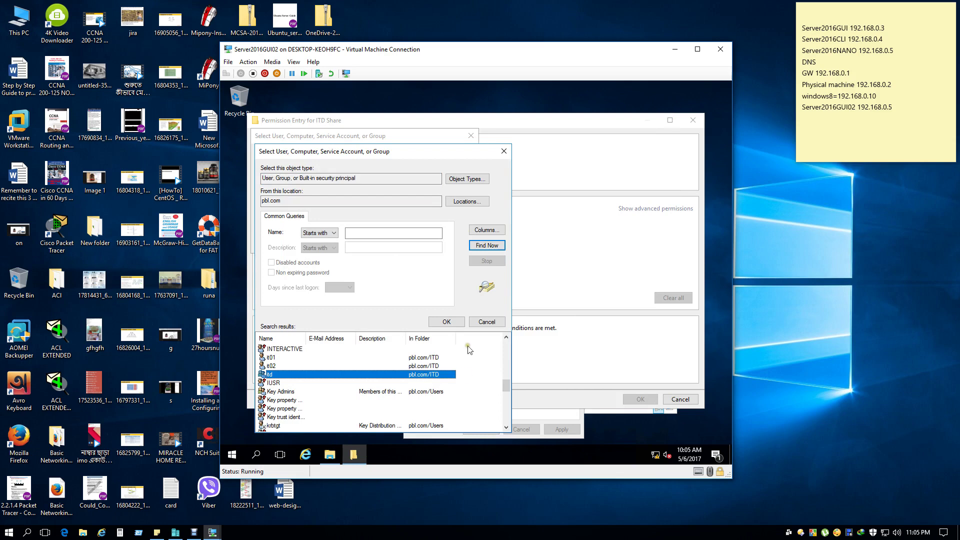
{"action": "left_click", "coordinate": [446, 322]}
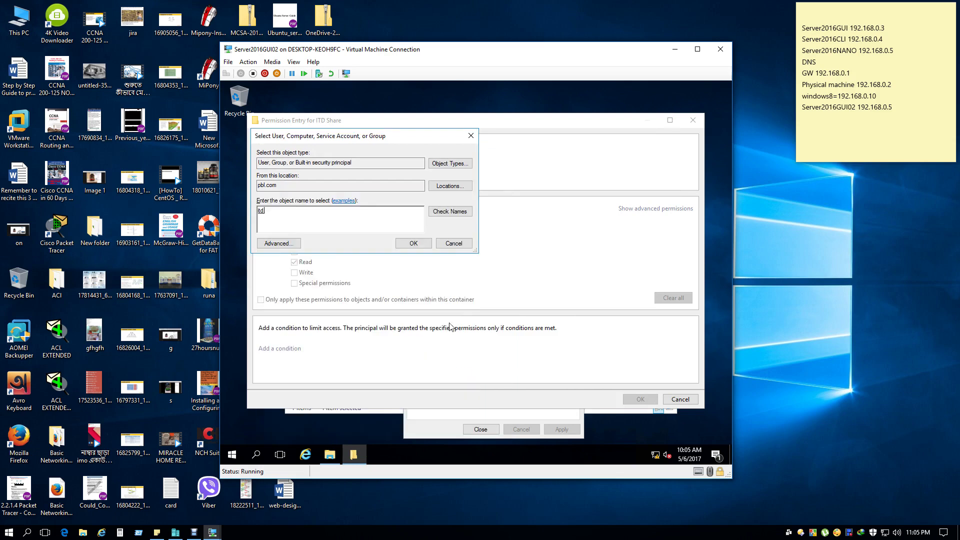
{"action": "left_click", "coordinate": [413, 243]}
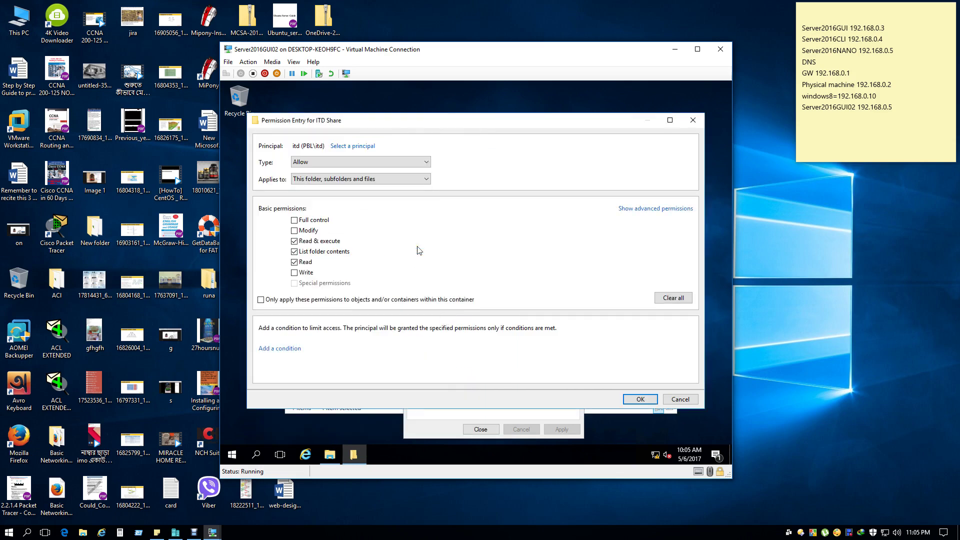
Grant itd Allow Read & execute, List folder contents, Read and Write on this folder, subfolders and files.
{"action": "left_click", "coordinate": [295, 231]}
{"action": "left_click", "coordinate": [294, 251]}
{"action": "left_click", "coordinate": [624, 209]}
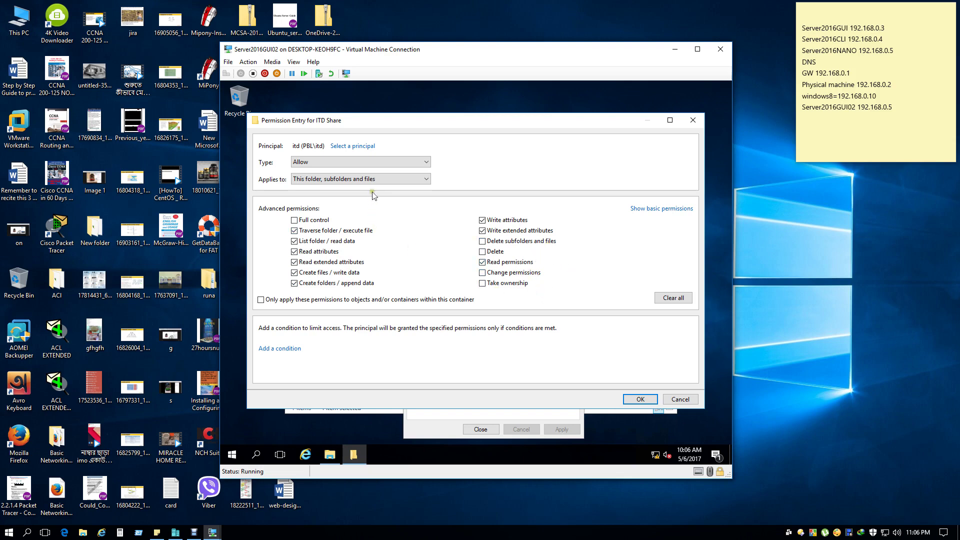
{"action": "left_click", "coordinate": [650, 208]}
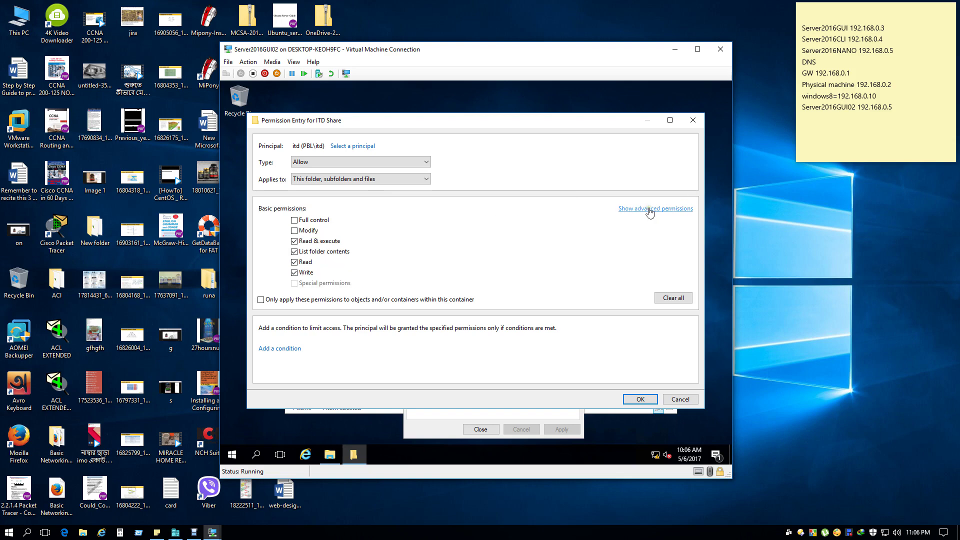
{"action": "left_click", "coordinate": [341, 161]}
{"action": "left_click", "coordinate": [342, 163]}
{"action": "left_click", "coordinate": [640, 400]}
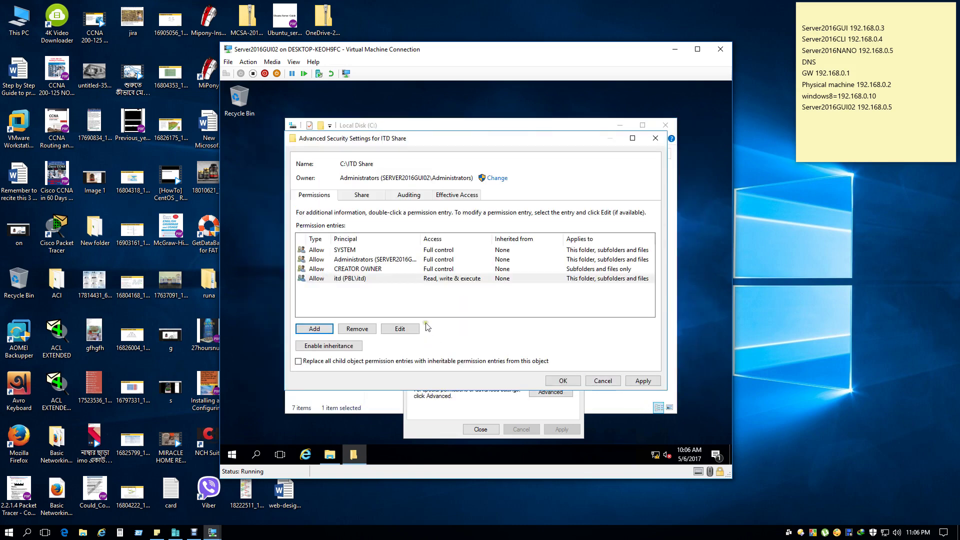
Apply the itd entry, re-enable inheritance, and review the Share, Auditing and Effective Access tabs.
{"action": "left_click", "coordinate": [637, 383]}
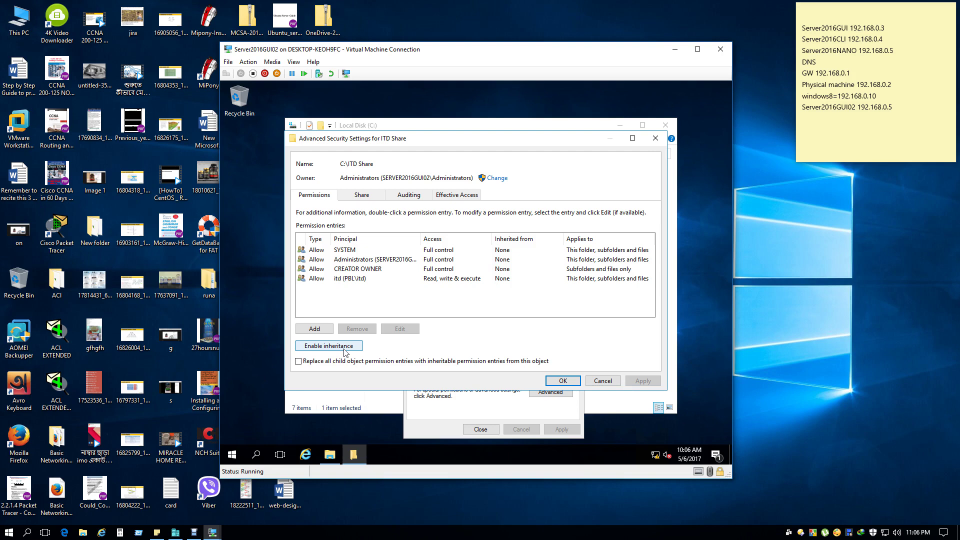
{"action": "left_click", "coordinate": [344, 350]}
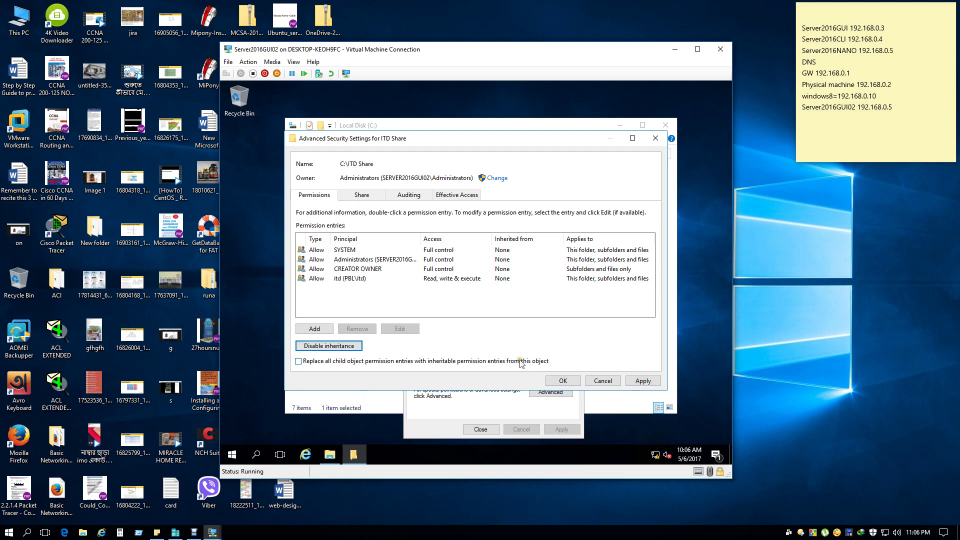
{"action": "left_click", "coordinate": [358, 198]}
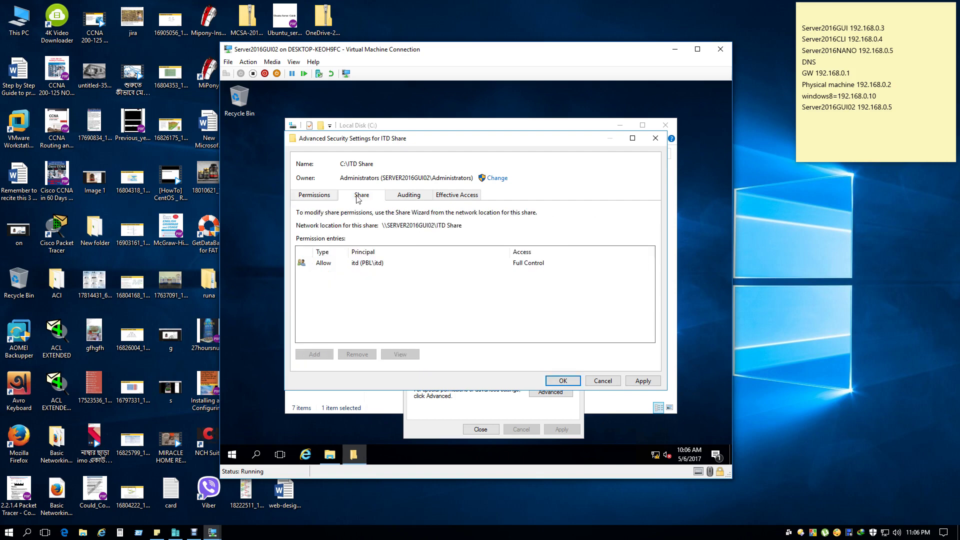
{"action": "left_click", "coordinate": [409, 197]}
{"action": "left_click", "coordinate": [447, 197]}
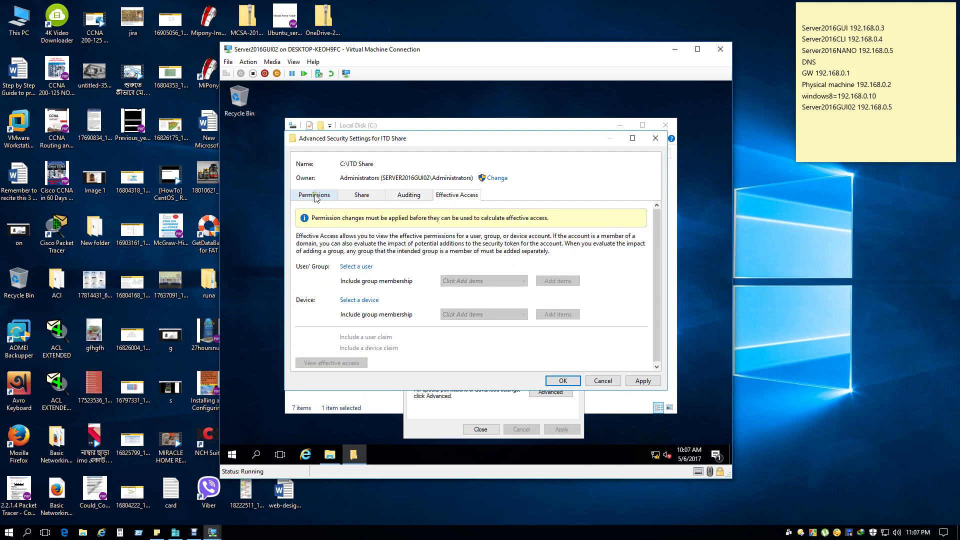
{"action": "left_click", "coordinate": [316, 197]}
Apply the inheritance change and close the Advanced Security Settings.
{"action": "left_click", "coordinate": [643, 381]}
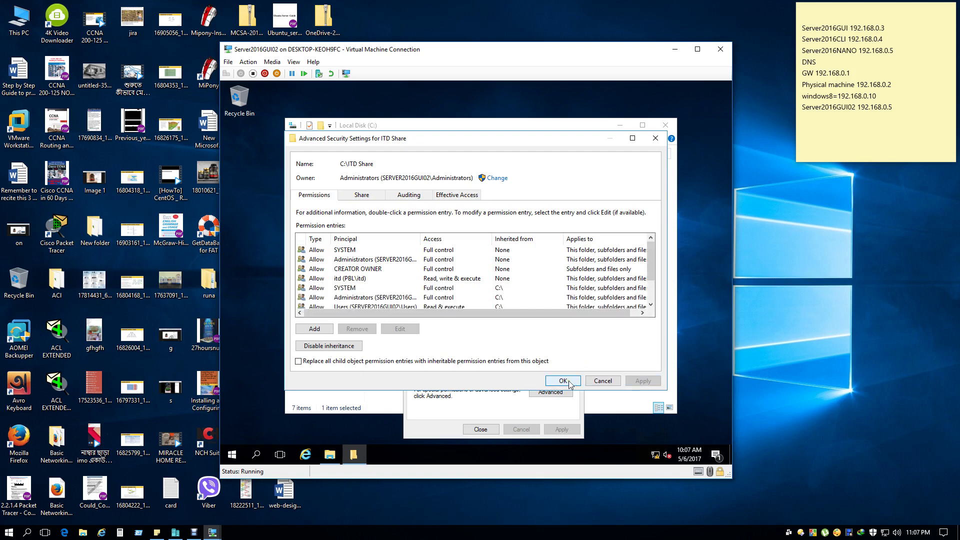
{"action": "left_click_drag", "start_coordinate": [651, 265], "coordinate": [653, 297]}
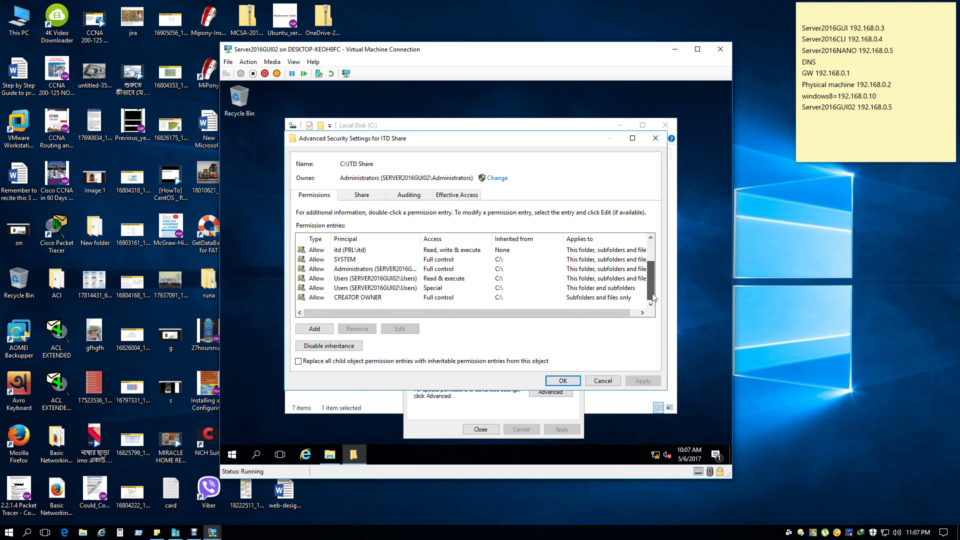
{"action": "scroll", "coordinate": [653, 297], "scroll_direction": "up", "scroll_amount": 2}
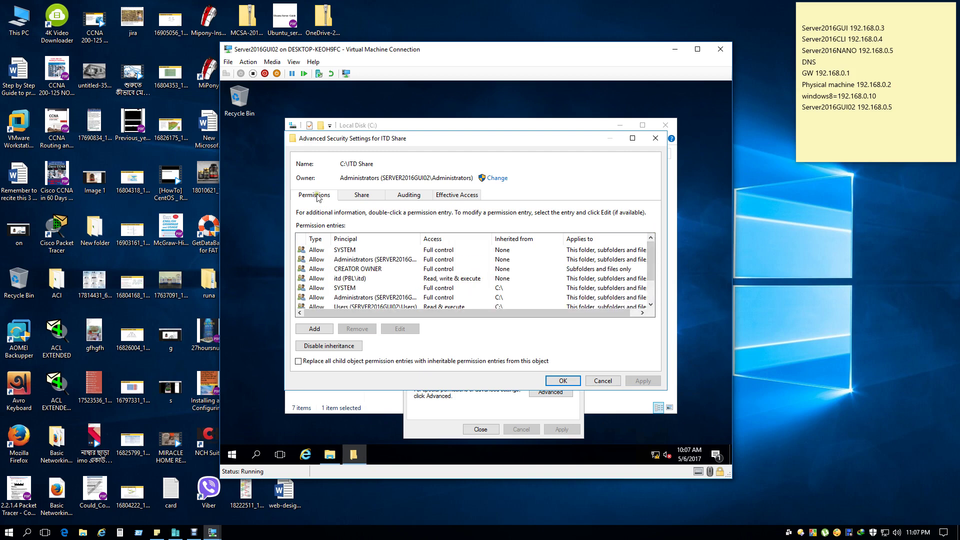
{"action": "left_click", "coordinate": [563, 381]}
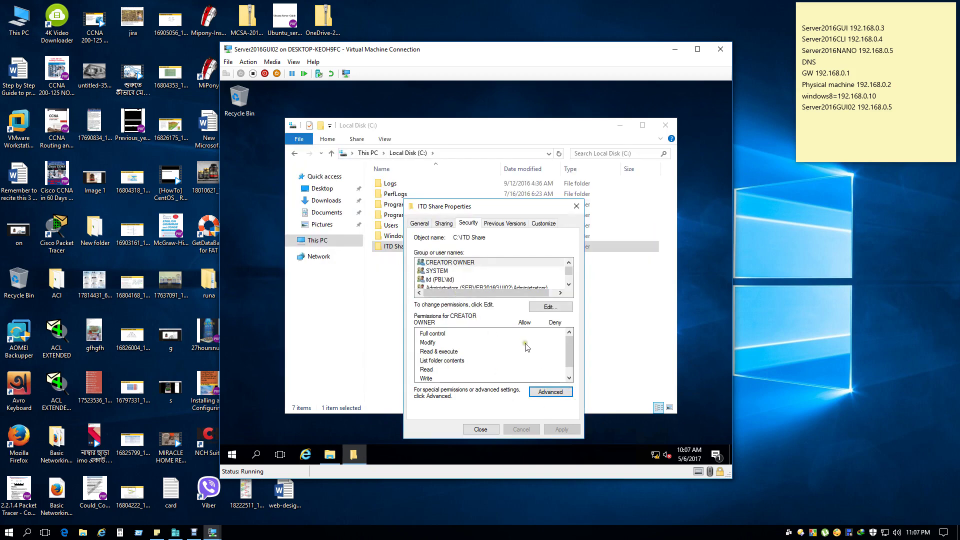
Disable inheritance on ITD Share, converting inherited permissions into explicit entries.
{"action": "scroll", "coordinate": [513, 284], "scroll_direction": "down", "scroll_amount": 1}
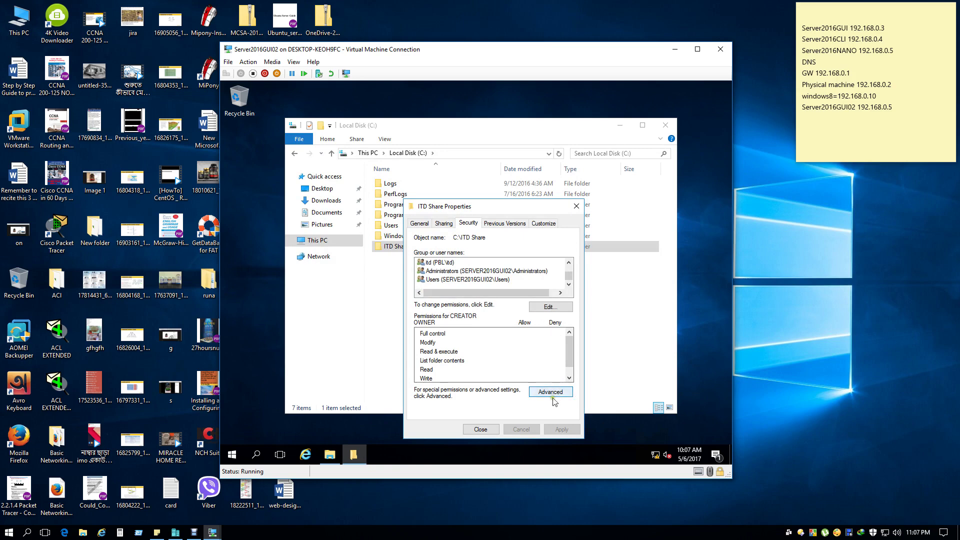
{"action": "left_click", "coordinate": [540, 390]}
{"action": "left_click", "coordinate": [310, 260]}
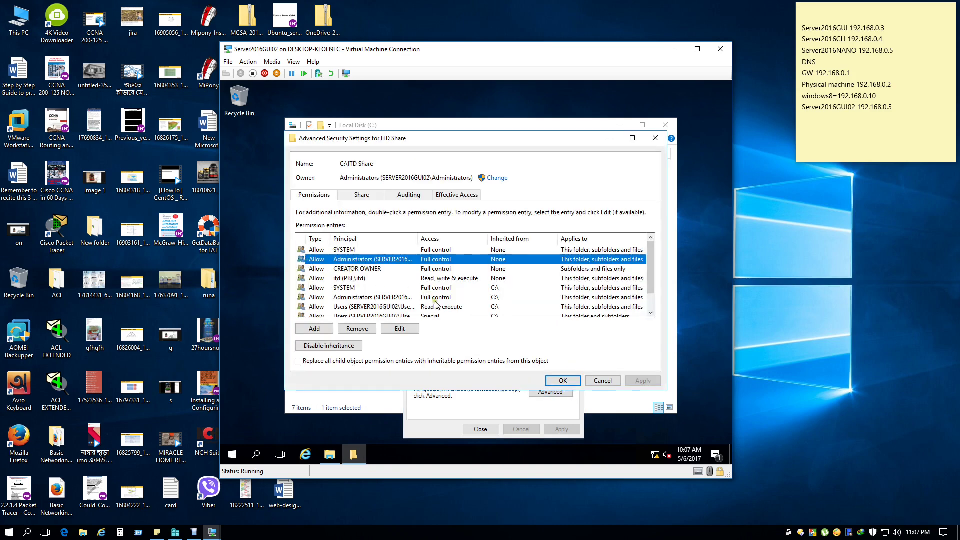
{"action": "scroll", "coordinate": [435, 305], "scroll_direction": "down", "scroll_amount": 1}
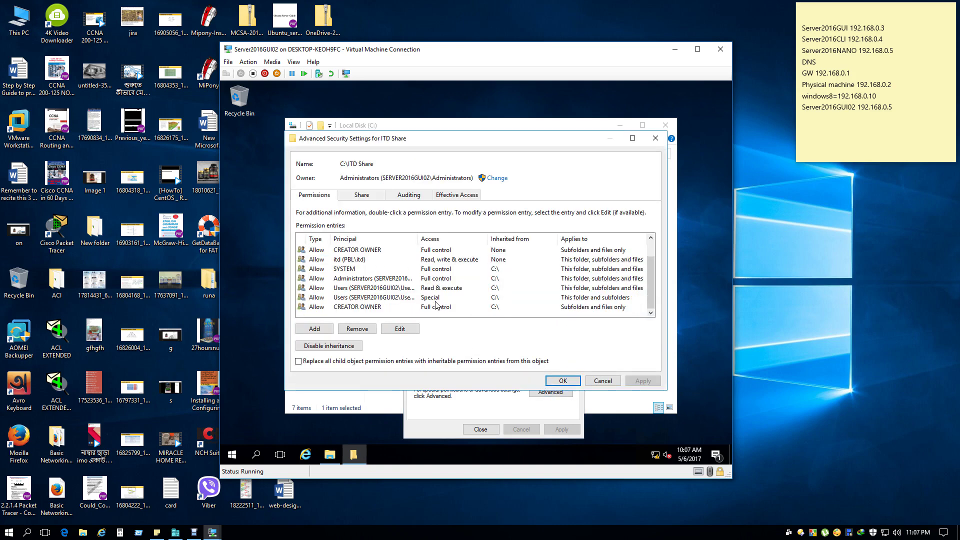
{"action": "scroll", "coordinate": [435, 305], "scroll_direction": "up", "scroll_amount": 1}
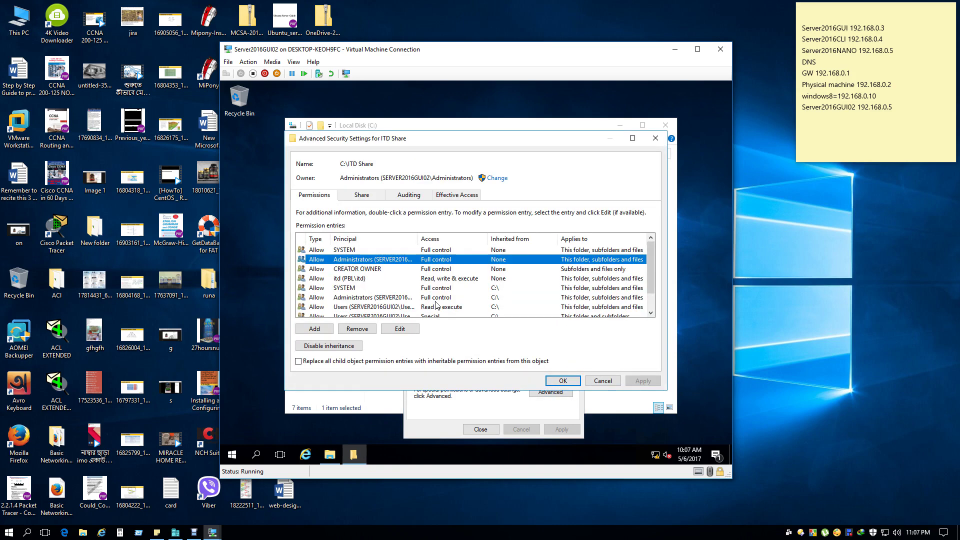
{"action": "left_click", "coordinate": [324, 347]}
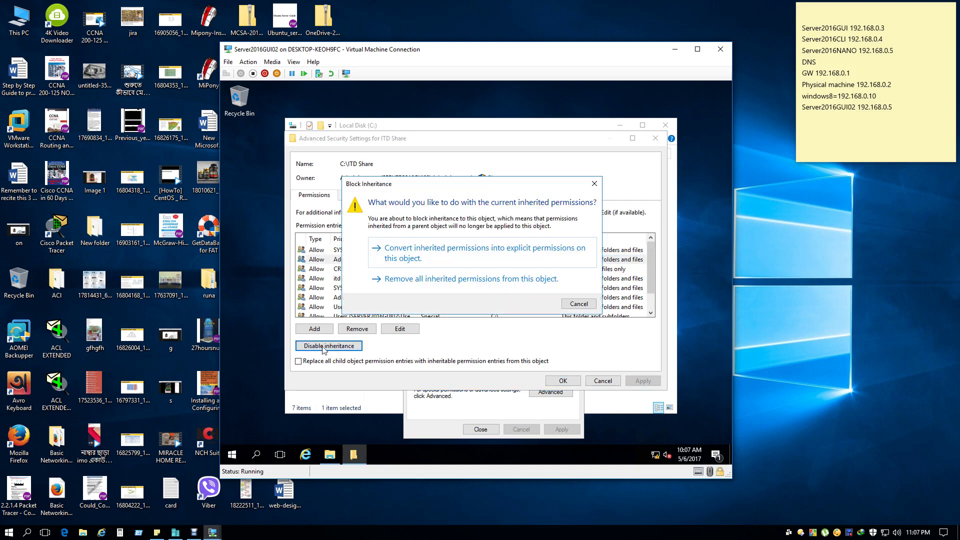
{"action": "left_click", "coordinate": [490, 260]}
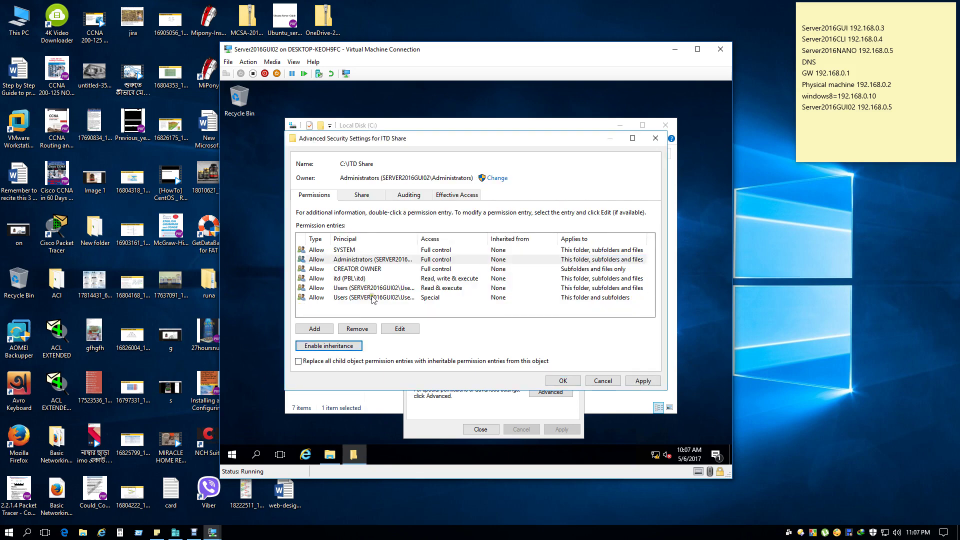
Remove both Users entries (Special and Read & execute), apply and close.
{"action": "left_click", "coordinate": [356, 298]}
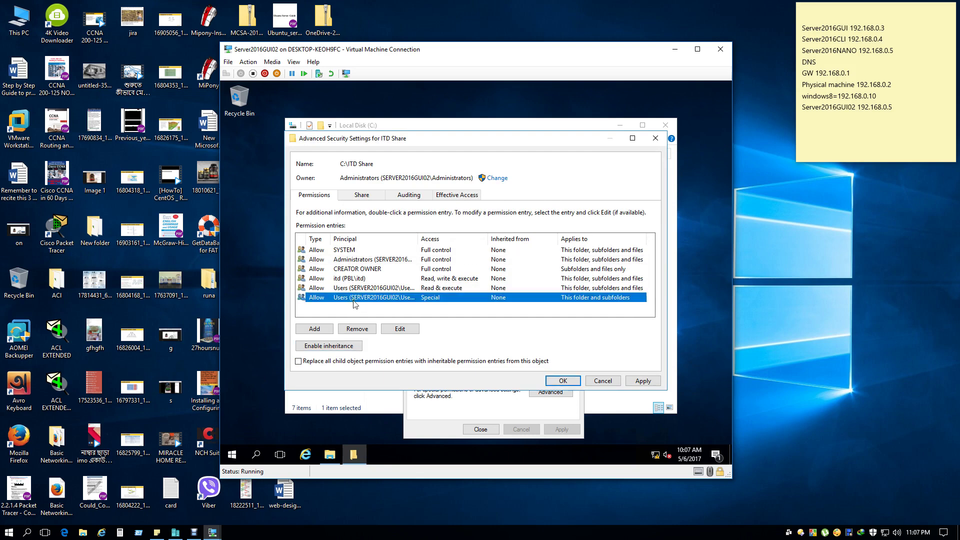
{"action": "left_click", "coordinate": [358, 330]}
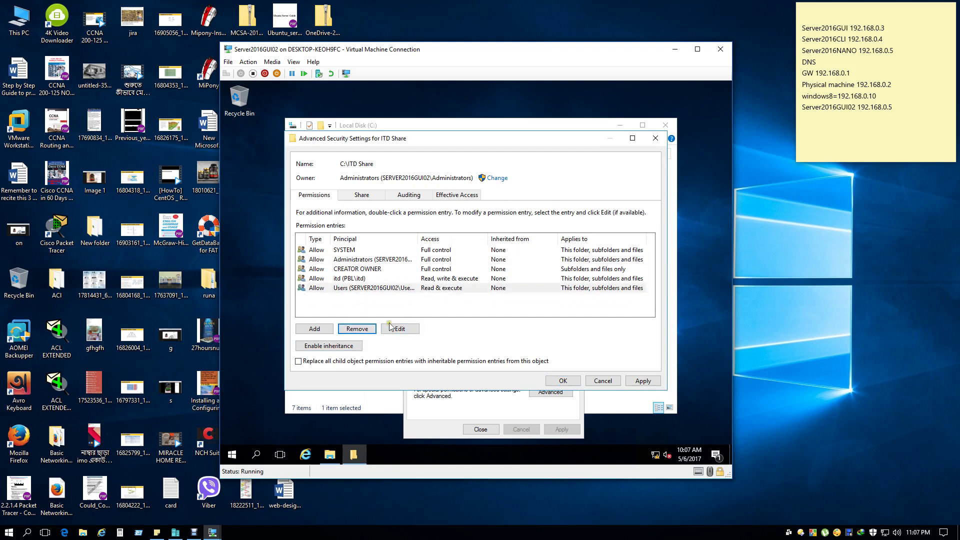
{"action": "left_click", "coordinate": [358, 330]}
{"action": "left_click", "coordinate": [639, 381]}
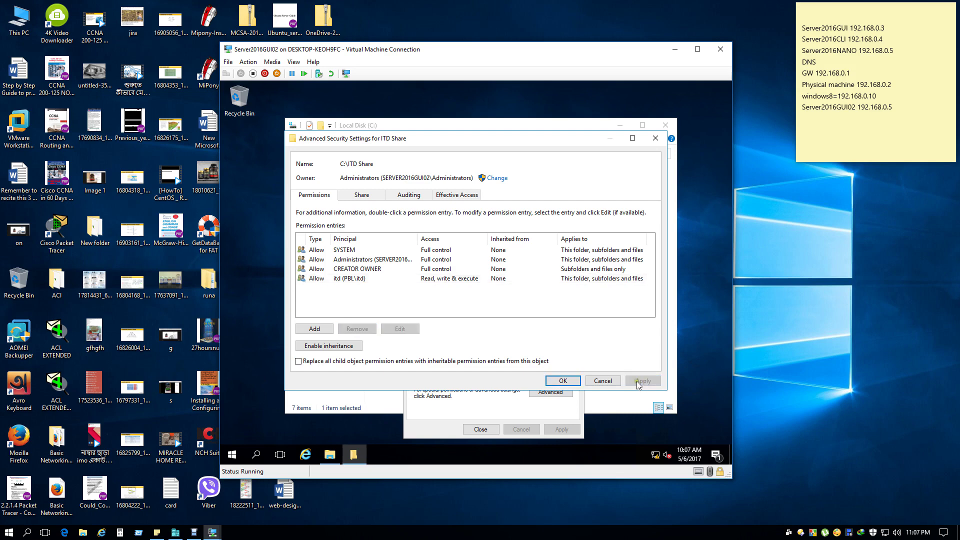
{"action": "left_click", "coordinate": [569, 382]}
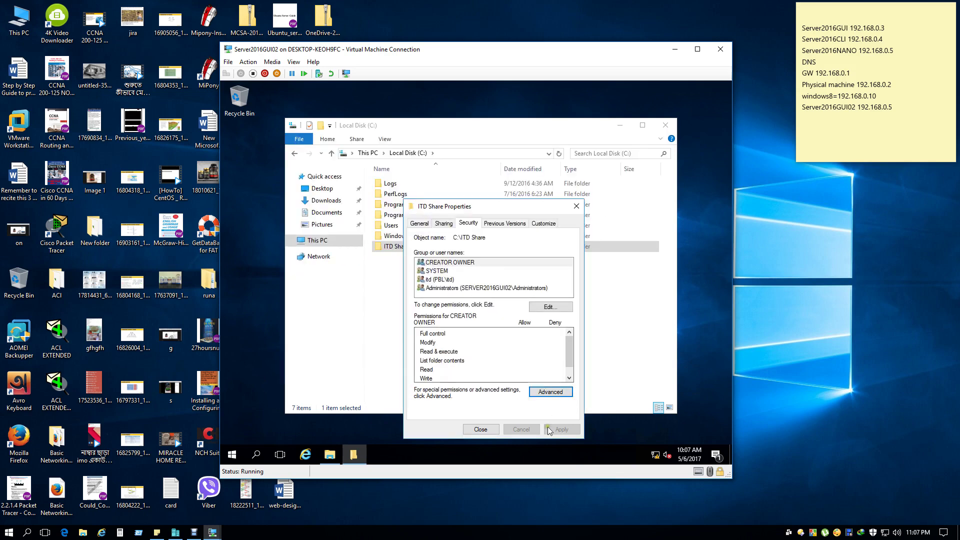
Copy ITD Share's network path from its Sharing tab and close the properties.
{"action": "left_click", "coordinate": [481, 430]}
{"action": "left_click", "coordinate": [480, 430]}
{"action": "right_click", "coordinate": [402, 252]}
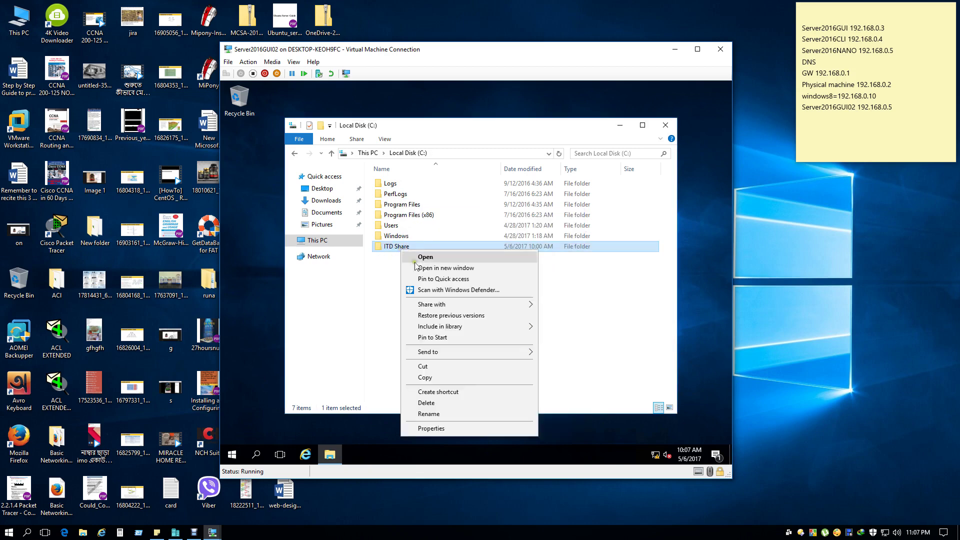
{"action": "left_click", "coordinate": [431, 428]}
{"action": "left_click", "coordinate": [445, 224]}
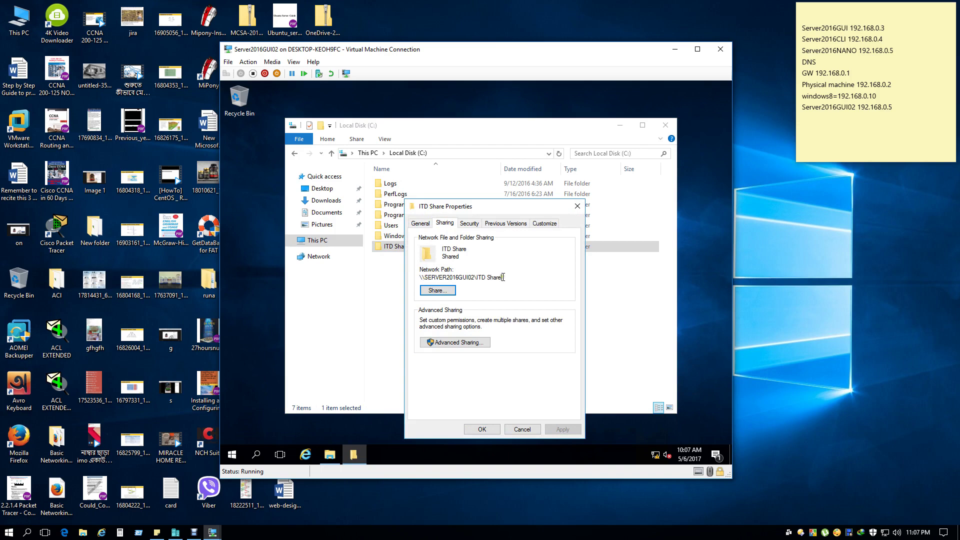
{"action": "left_click_drag", "start_coordinate": [503, 277], "coordinate": [390, 274]}
{"action": "right_click", "coordinate": [453, 279]}
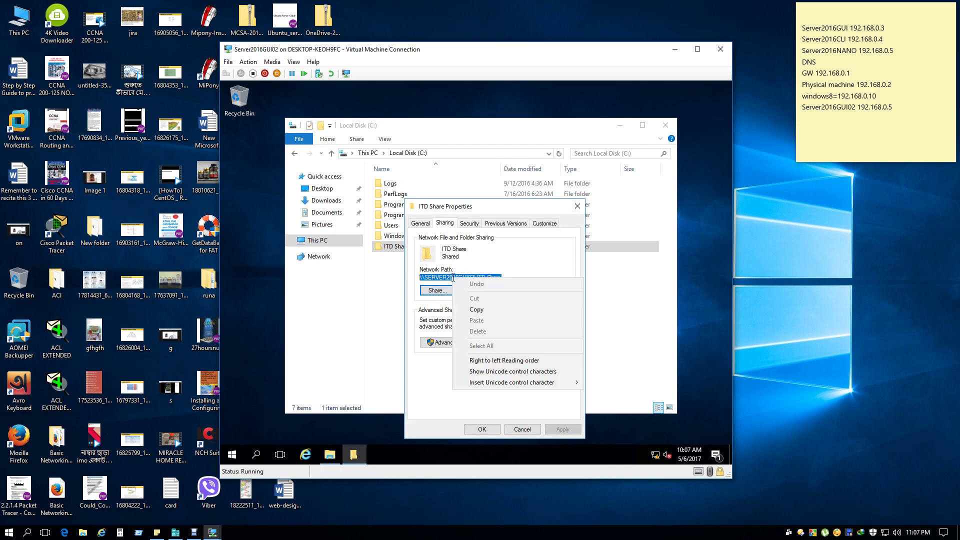
{"action": "left_click", "coordinate": [493, 310]}
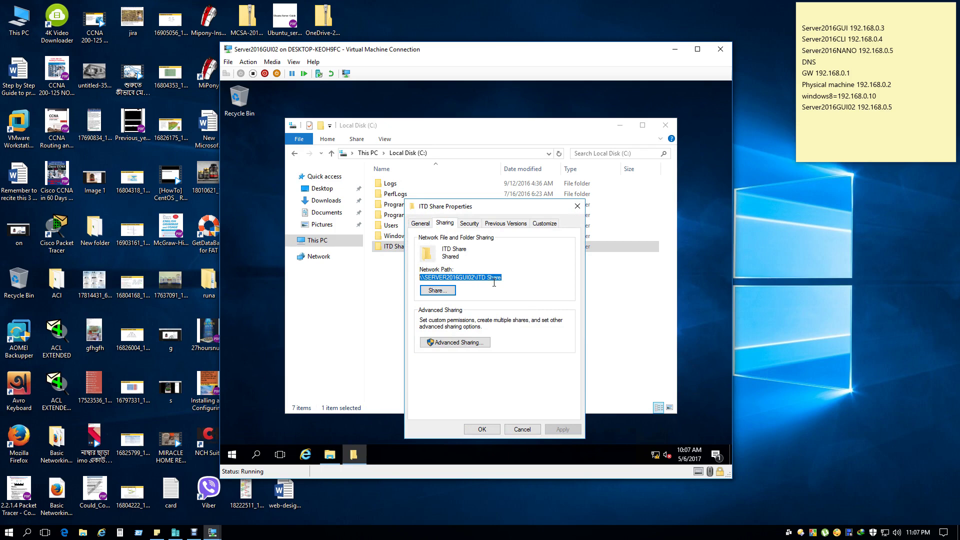
{"action": "left_click", "coordinate": [577, 206]}
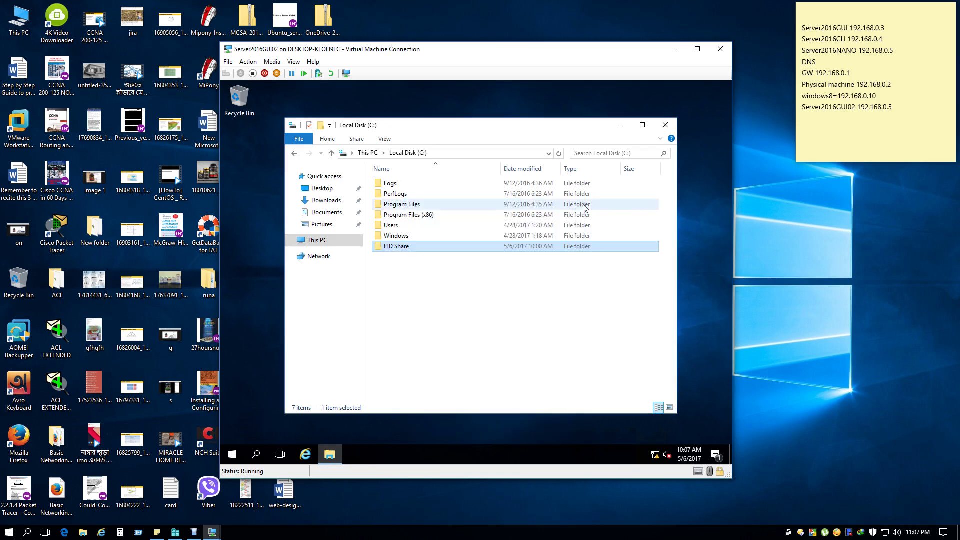
Give ITD Share a new folder icon via the Customize tab and apply the properties.
{"action": "left_click", "coordinate": [537, 336]}
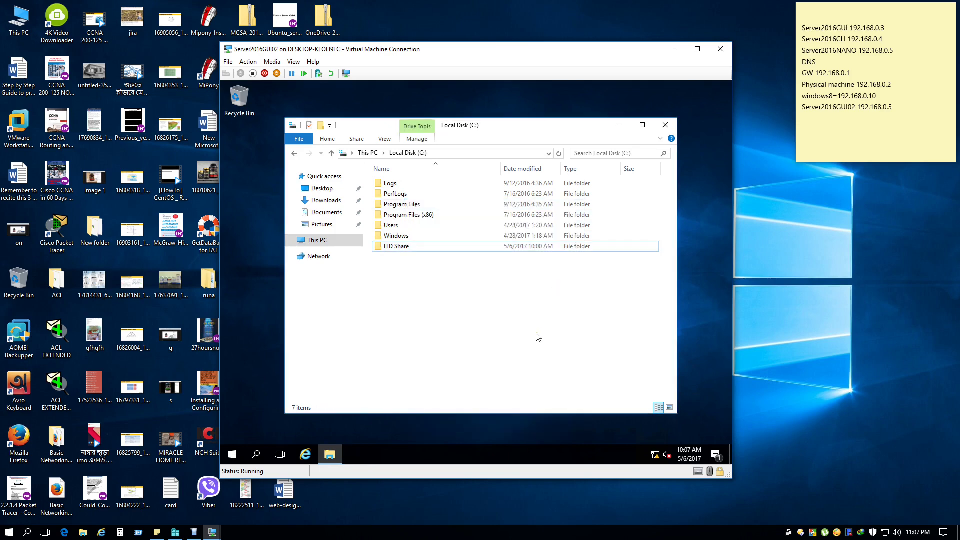
{"action": "right_click", "coordinate": [393, 246]}
{"action": "left_click", "coordinate": [444, 425]}
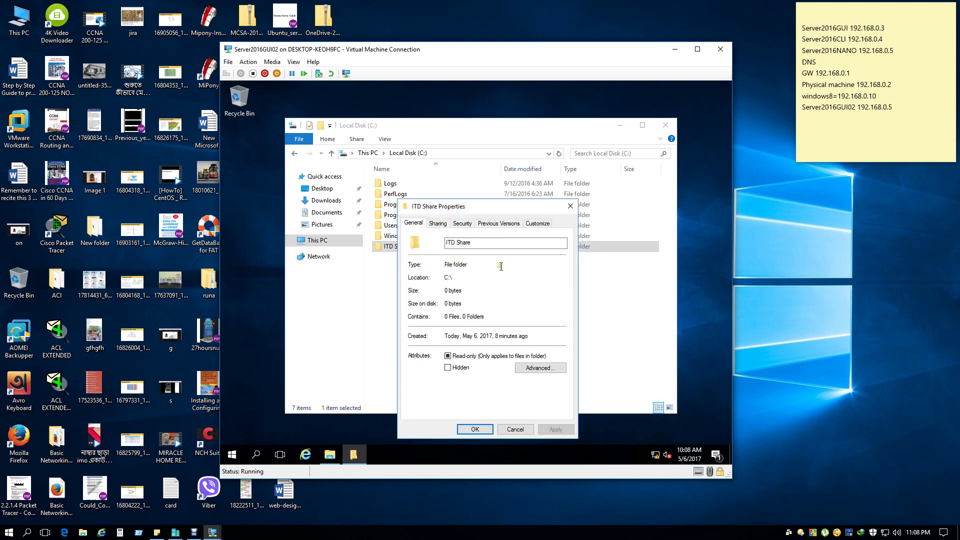
{"action": "left_click", "coordinate": [531, 224]}
{"action": "left_click", "coordinate": [437, 374]}
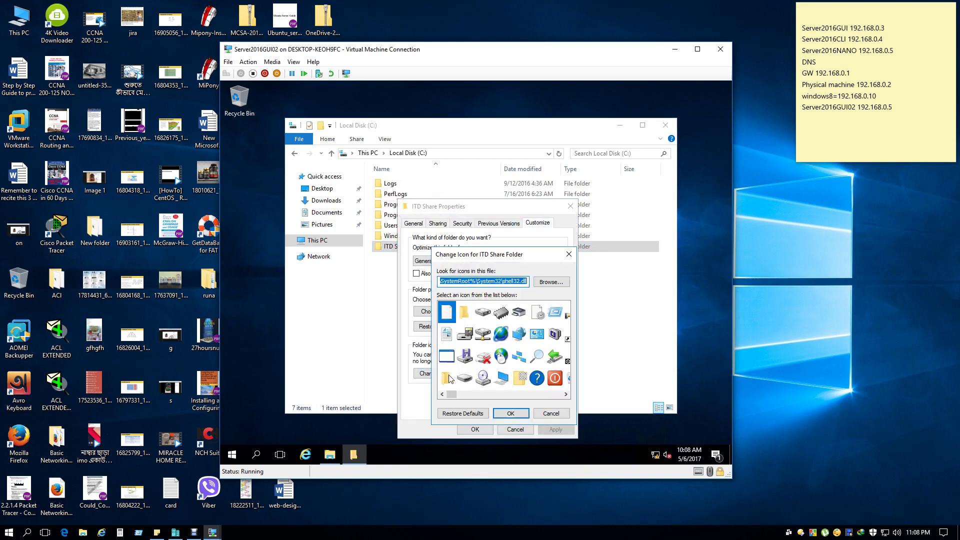
{"action": "left_click", "coordinate": [501, 334]}
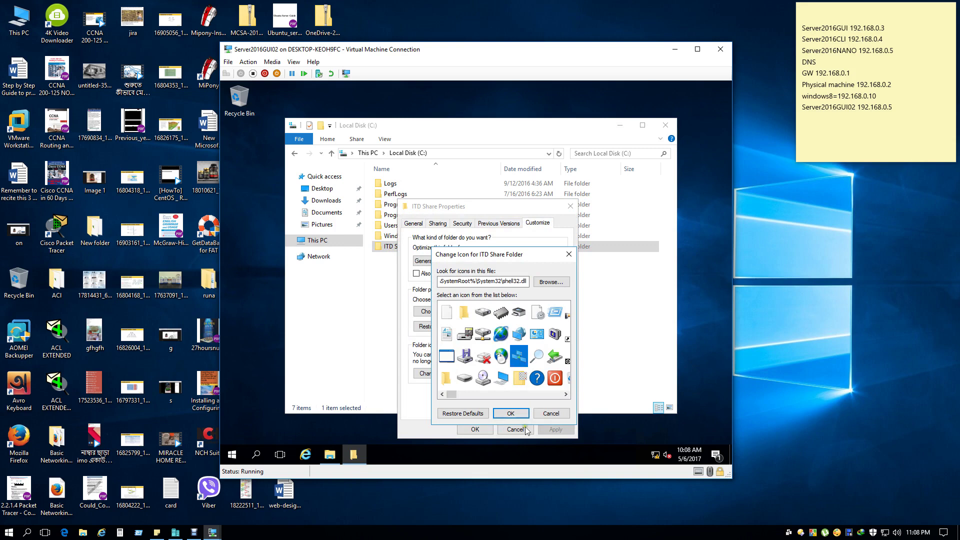
{"action": "left_click", "coordinate": [511, 413]}
{"action": "left_click", "coordinate": [476, 429]}
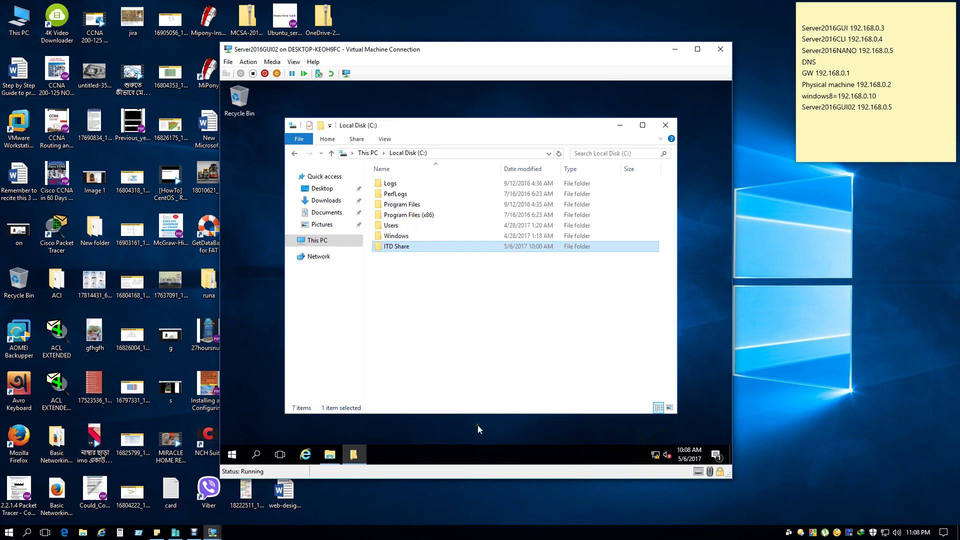
{"action": "left_click", "coordinate": [478, 334]}
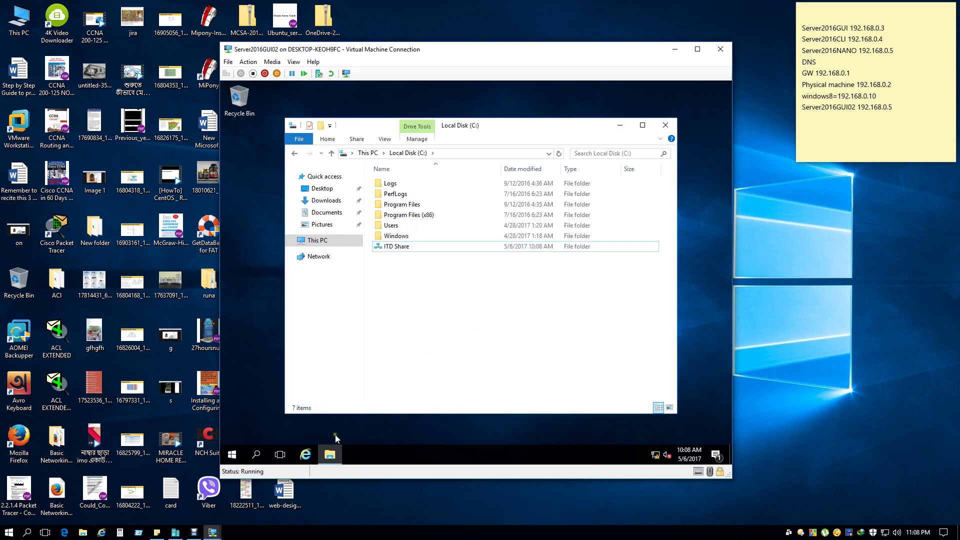
{"action": "mouse_move", "coordinate": [215, 533]}
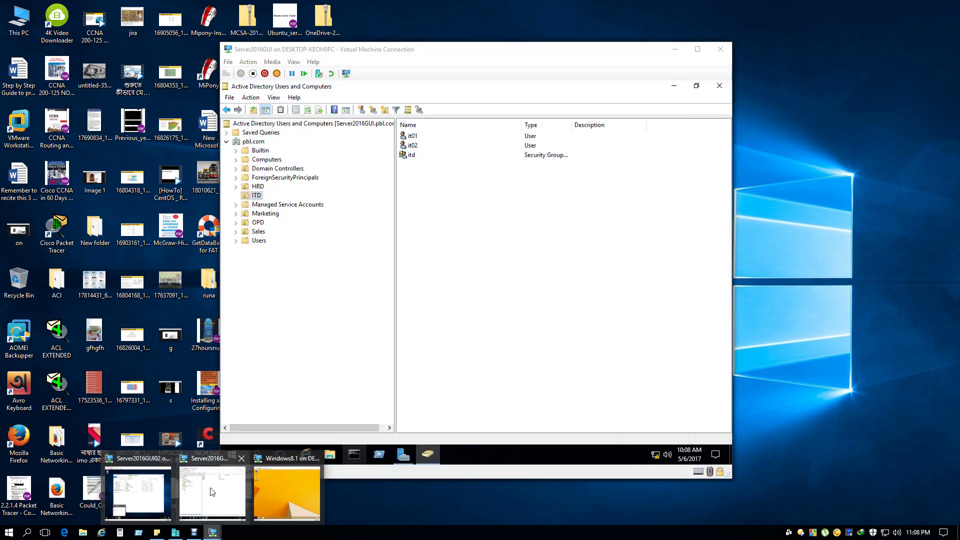
On Server2016GUI, browse the ITD OU, Domain Controllers and pbl.com, then view Server Manager's Shares.
{"action": "left_click", "coordinate": [212, 492]}
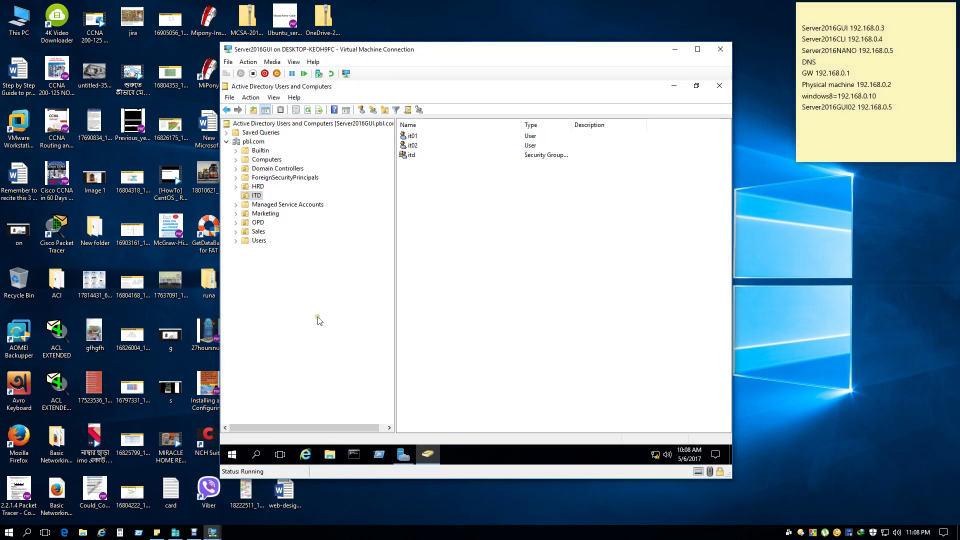
{"action": "right_click", "coordinate": [253, 199]}
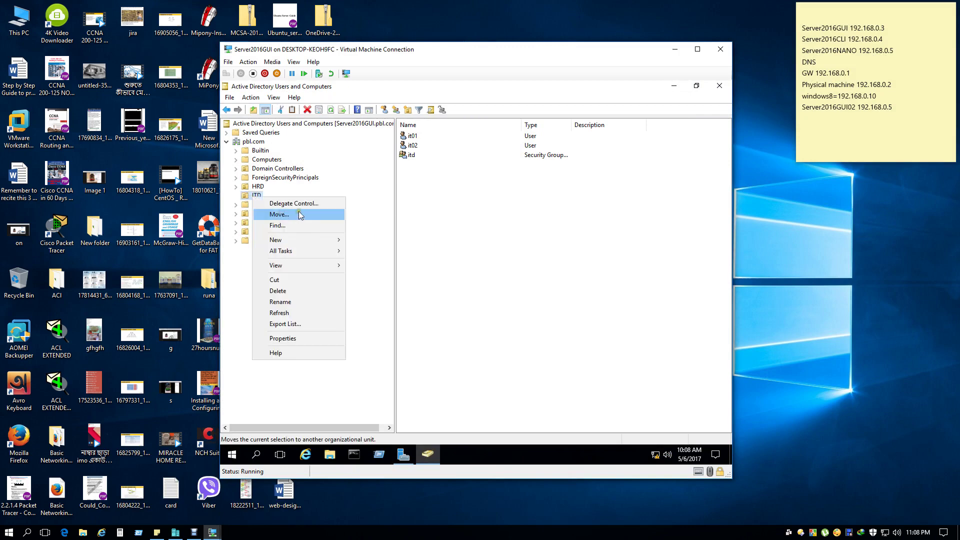
{"action": "mouse_move", "coordinate": [320, 242]}
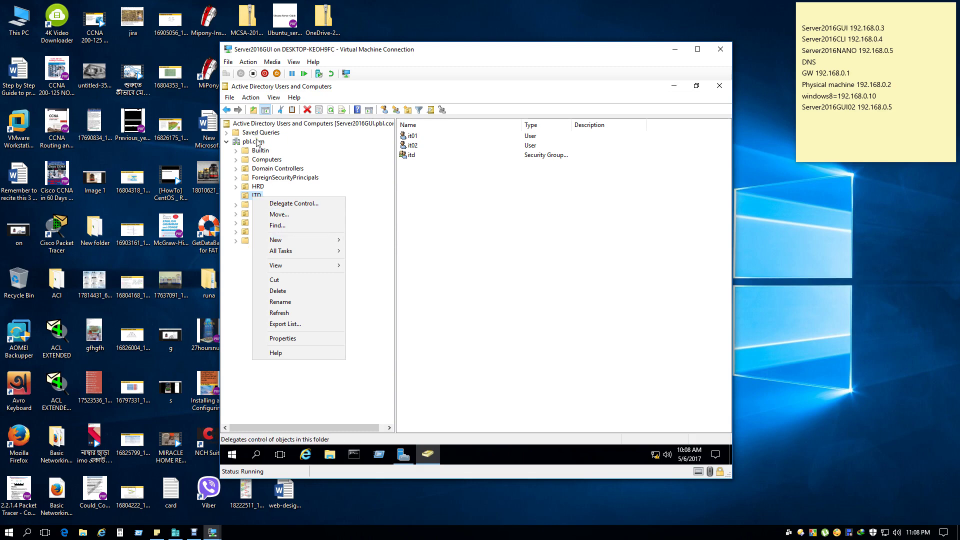
{"action": "left_click", "coordinate": [490, 261]}
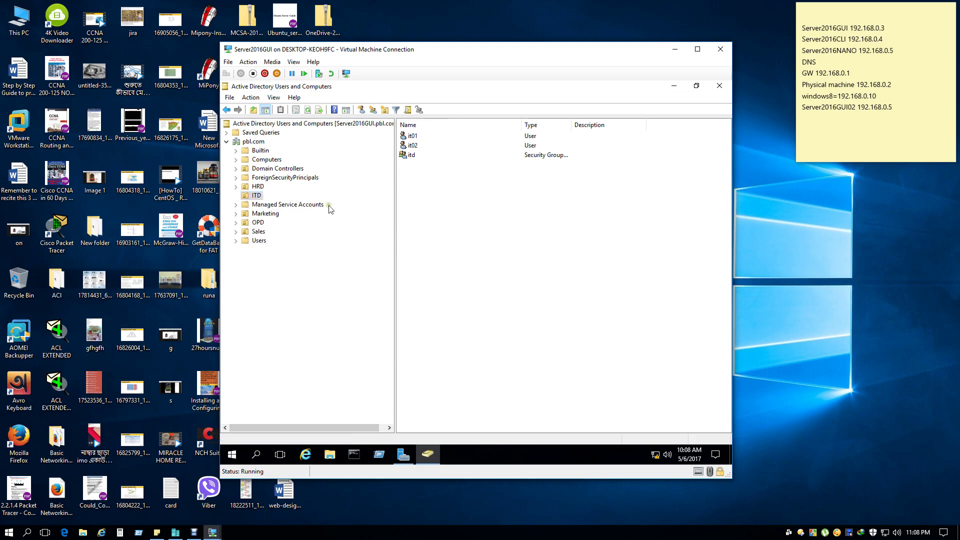
{"action": "left_click", "coordinate": [278, 170]}
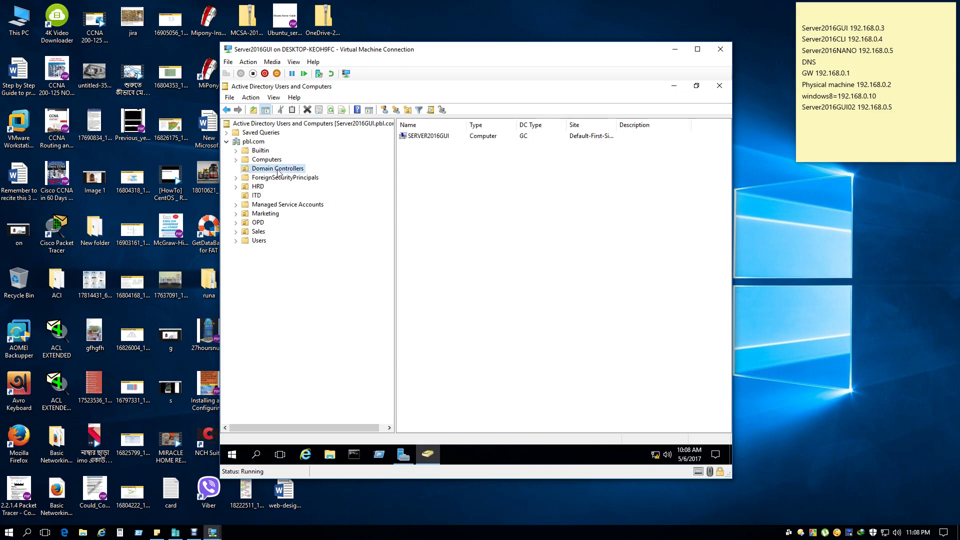
{"action": "left_click", "coordinate": [256, 144]}
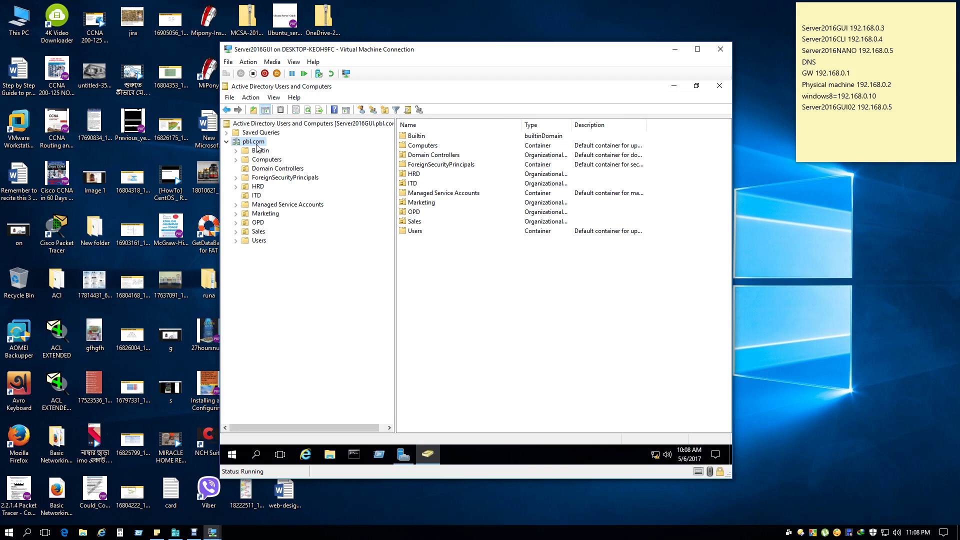
{"action": "left_click", "coordinate": [403, 454]}
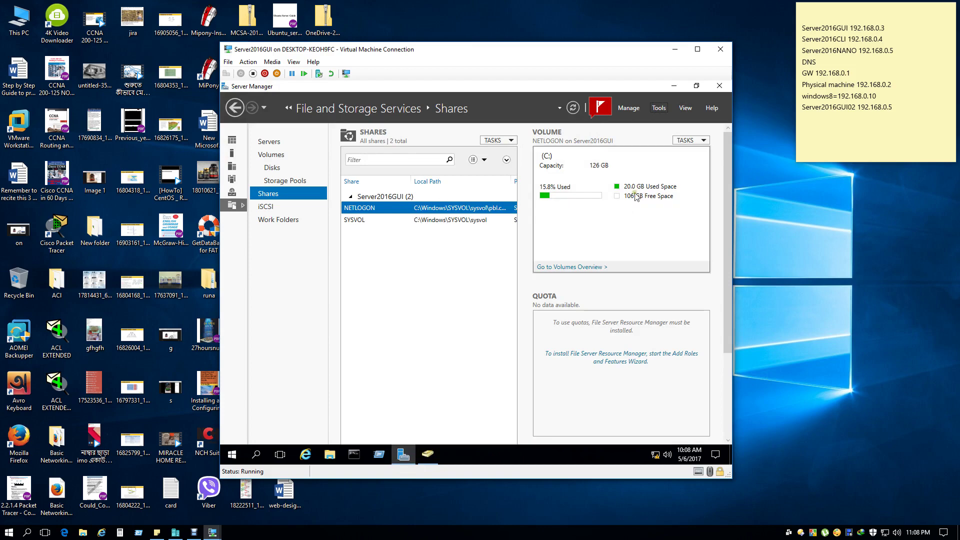
Launch Group Policy Management from Tools and expand Forest > Domains > pbl.com.
{"action": "left_click", "coordinate": [660, 109]}
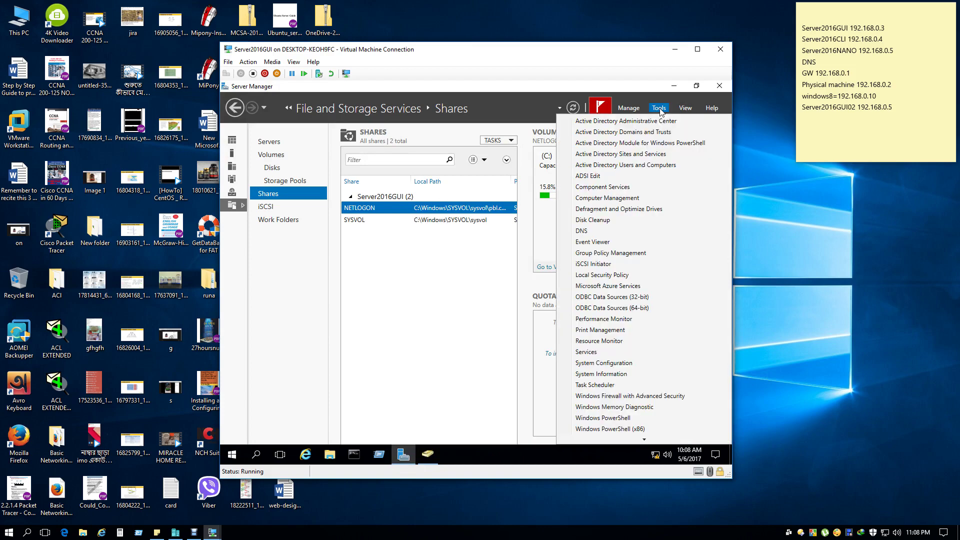
{"action": "left_click", "coordinate": [652, 259]}
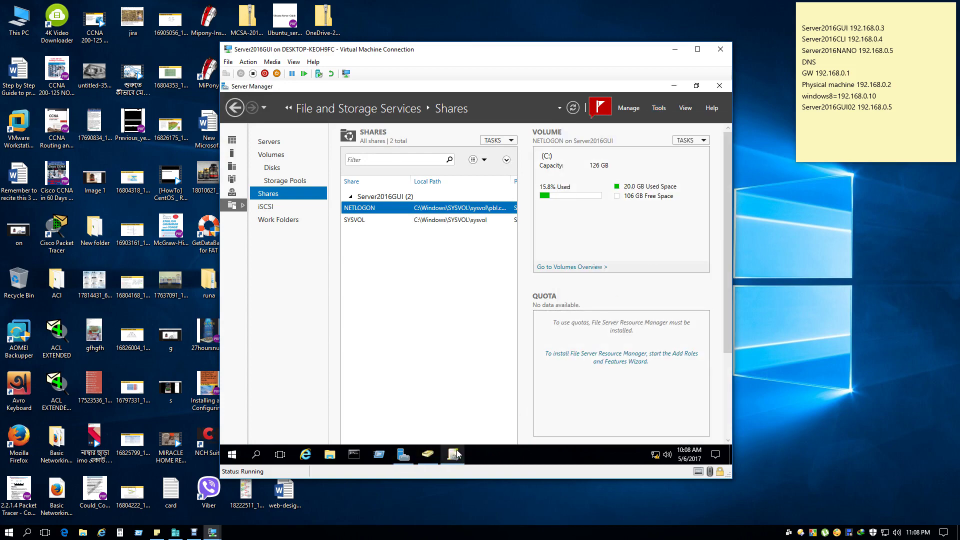
{"action": "left_click", "coordinate": [456, 455]}
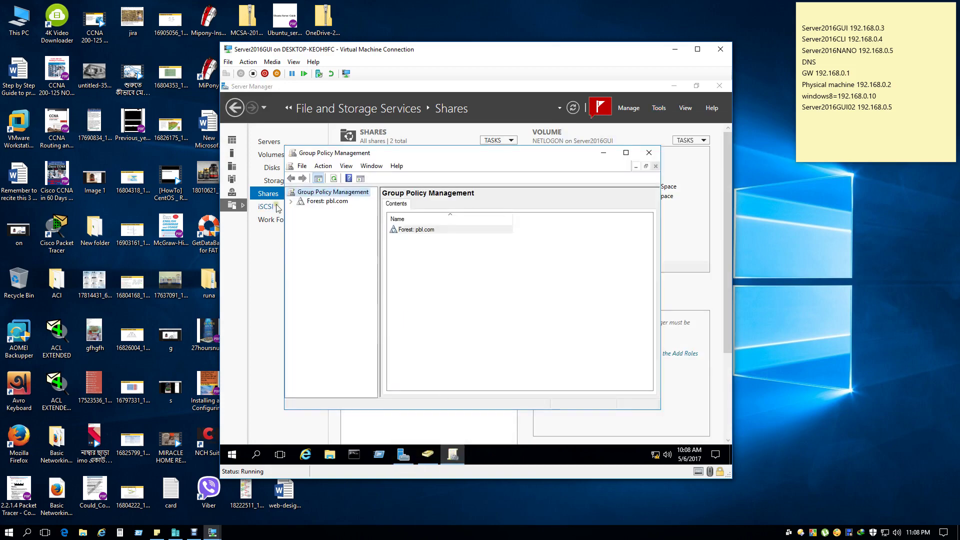
{"action": "double_click", "coordinate": [329, 201]}
{"action": "double_click", "coordinate": [420, 154]}
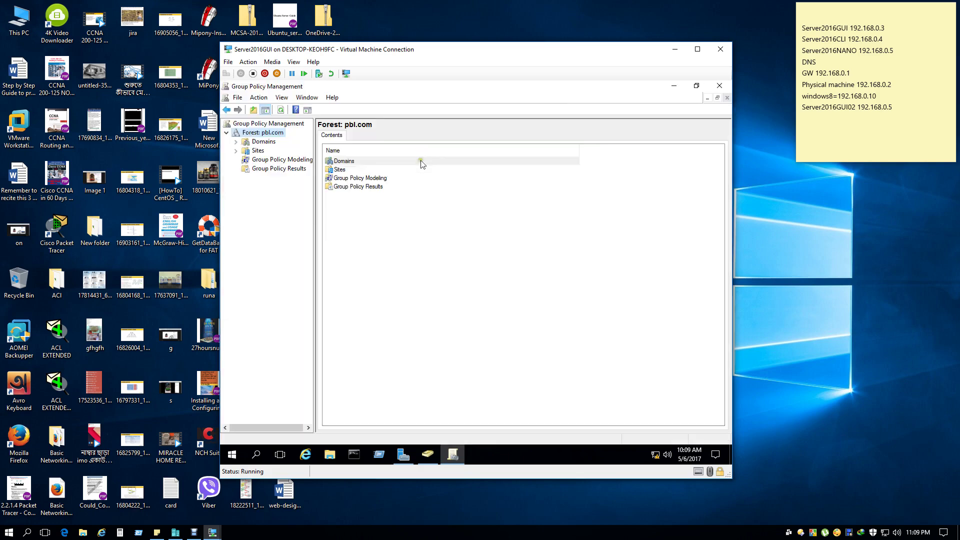
{"action": "double_click", "coordinate": [264, 141]}
{"action": "left_click_drag", "start_coordinate": [311, 225], "coordinate": [395, 228]}
{"action": "double_click", "coordinate": [266, 151]}
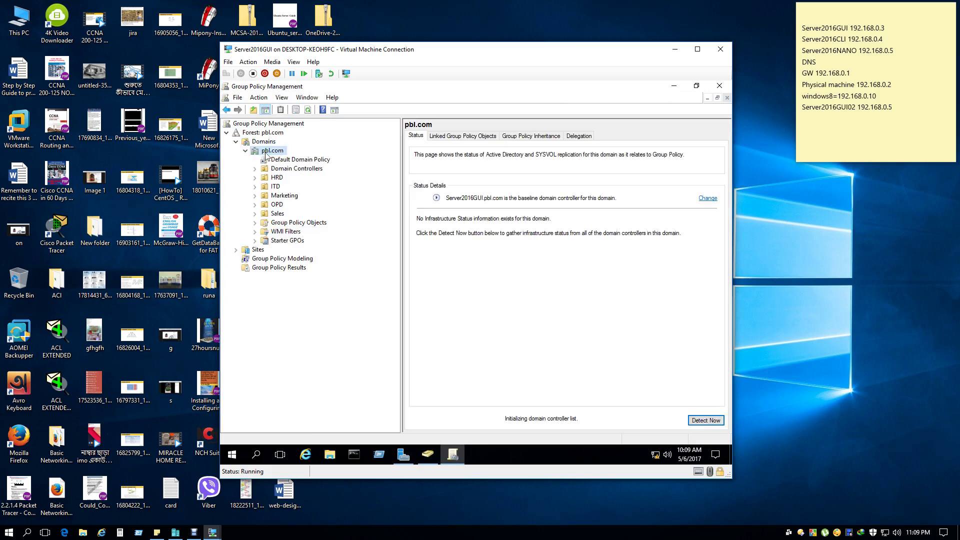
Review Default Domain Policy, Domain Controllers, ITD's links and all pbl.com GPOs, then right-click ITD.
{"action": "left_click", "coordinate": [306, 160]}
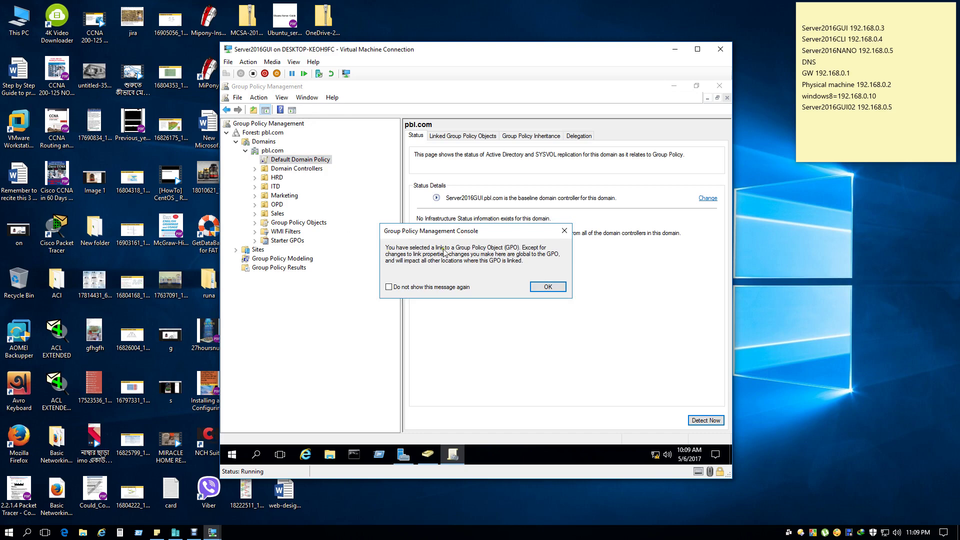
{"action": "left_click", "coordinate": [564, 231]}
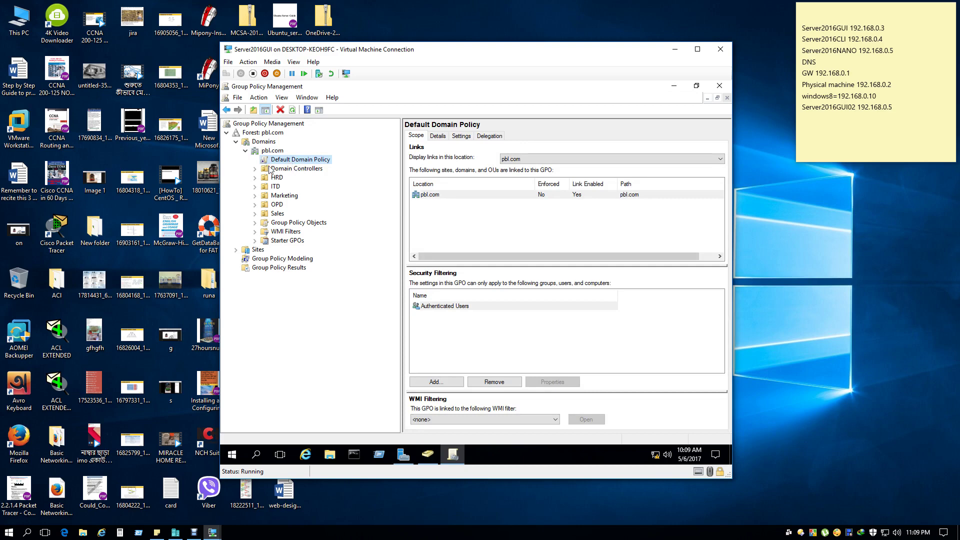
{"action": "double_click", "coordinate": [300, 170]}
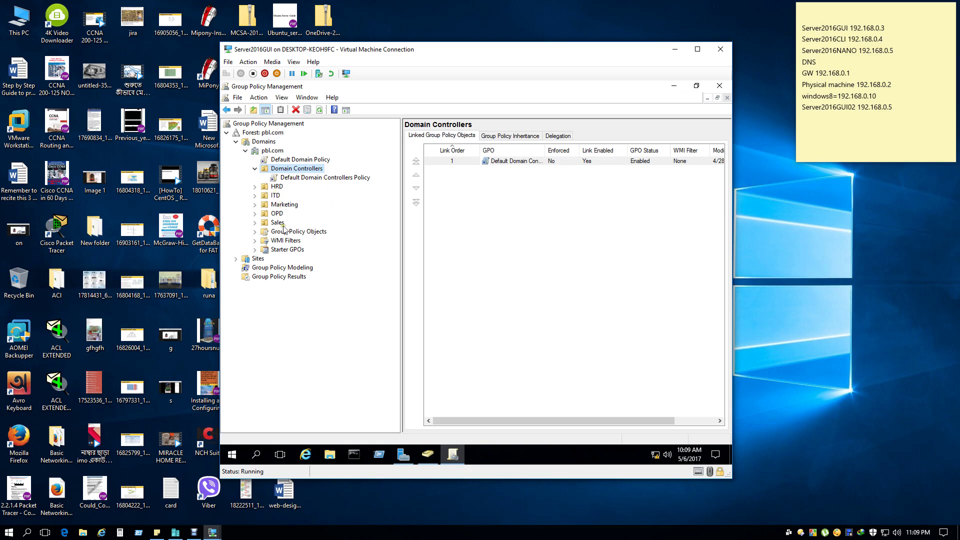
{"action": "left_click", "coordinate": [277, 198]}
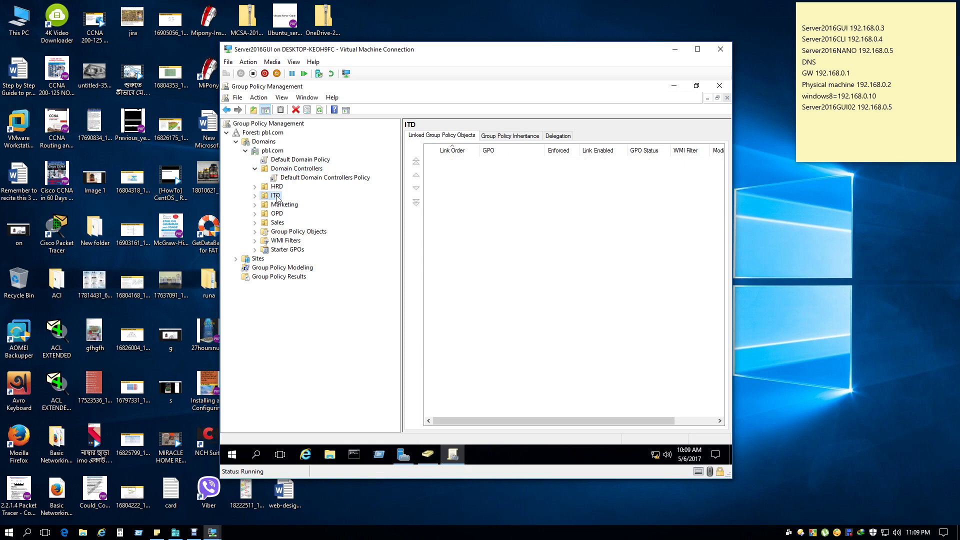
{"action": "double_click", "coordinate": [279, 232]}
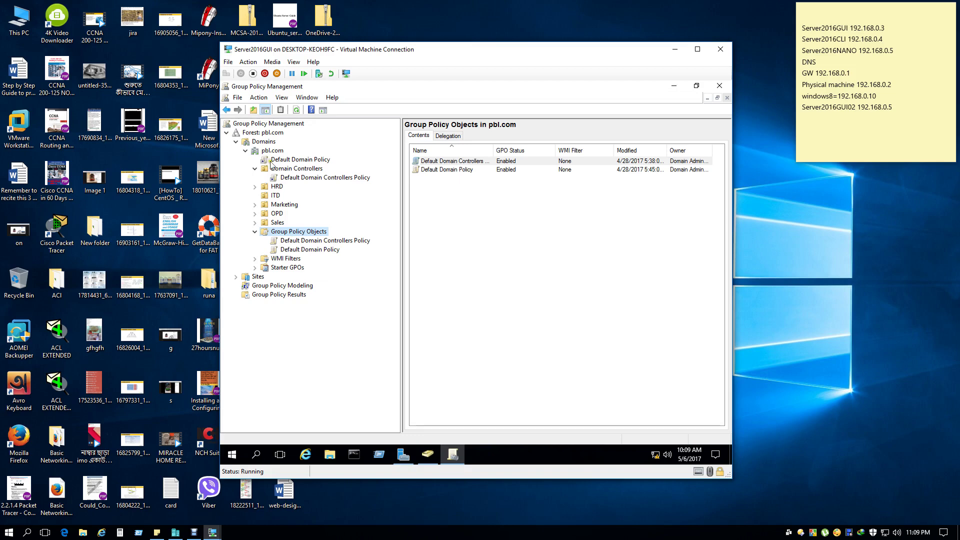
{"action": "left_click", "coordinate": [274, 196]}
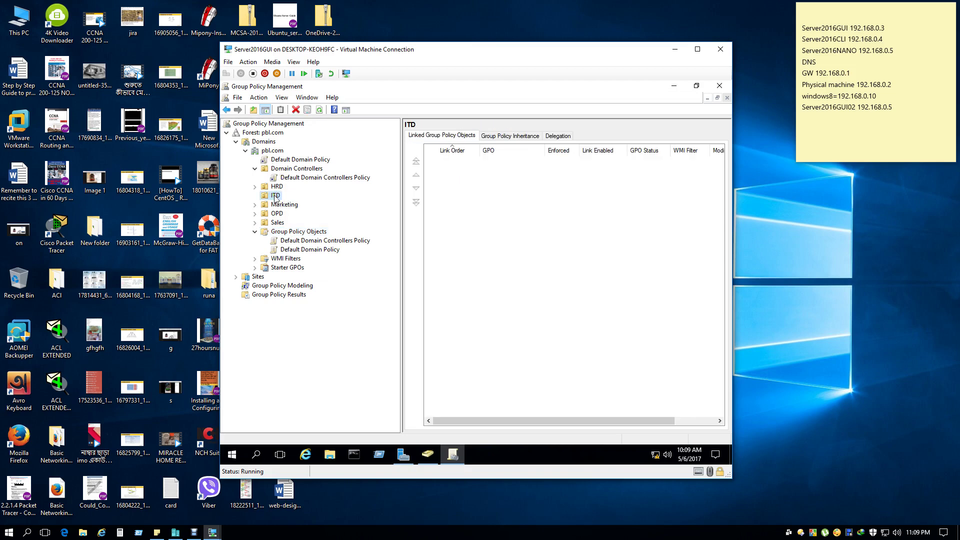
{"action": "right_click", "coordinate": [274, 197]}
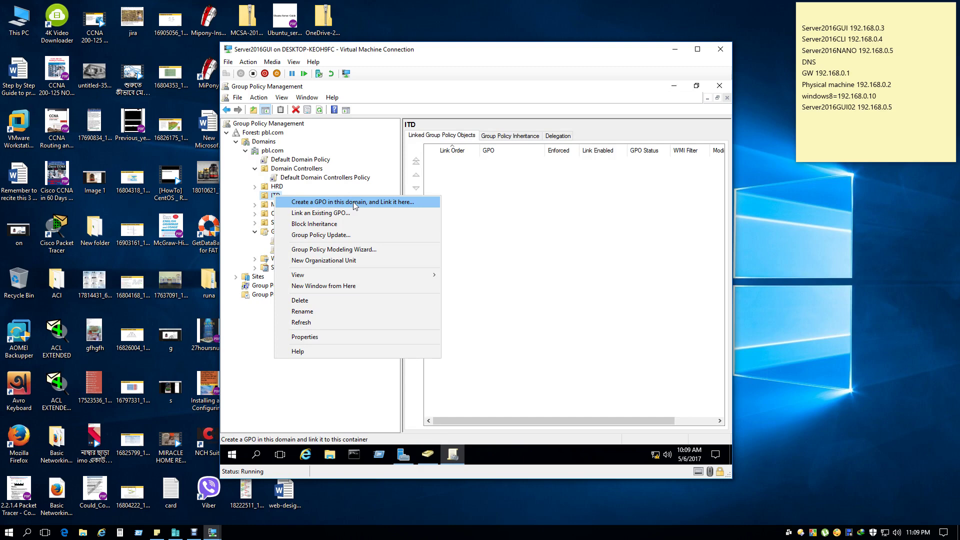
Create a new GPO named itpolicy linked to the ITD OU, with no starter GPO.
{"action": "left_click", "coordinate": [354, 202]}
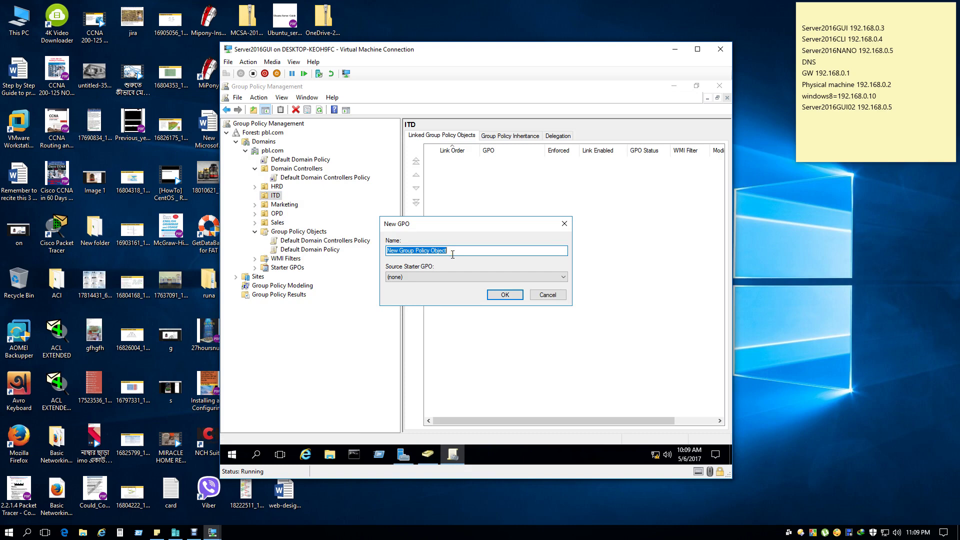
{"action": "left_click", "coordinate": [475, 277]}
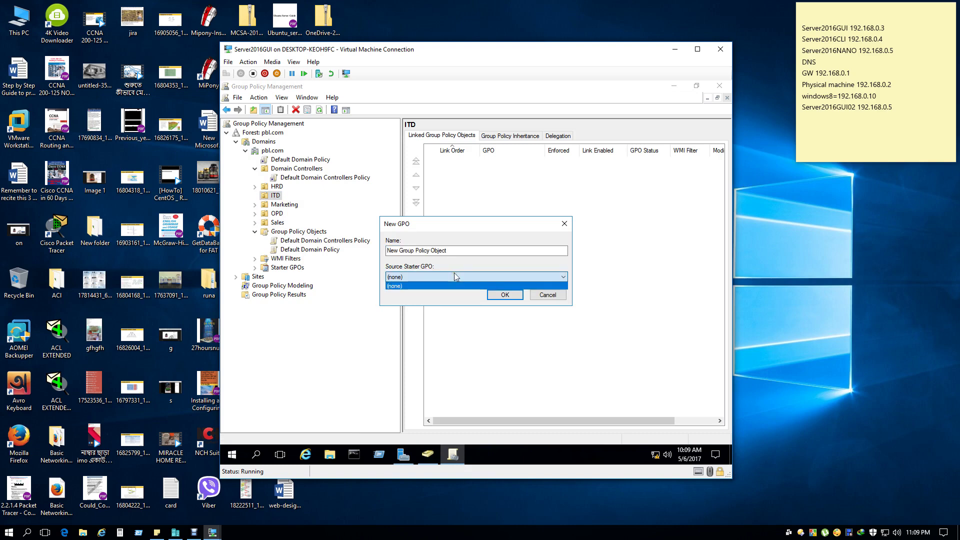
{"action": "left_click", "coordinate": [460, 250]}
{"action": "left_click", "coordinate": [468, 251]}
{"action": "double_click", "coordinate": [468, 251]}
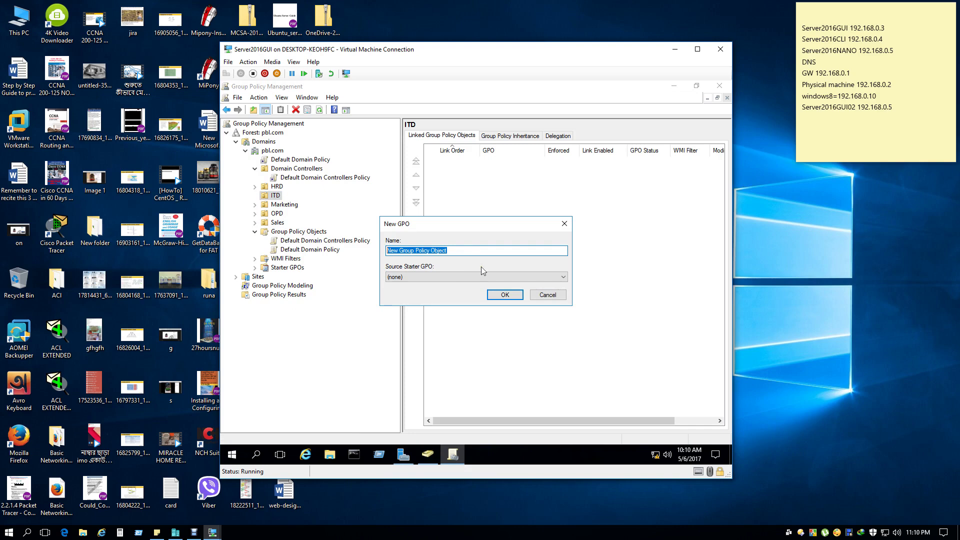
{"action": "type", "text": "i"}
{"action": "type", "text": "policy"}
{"action": "left_click", "coordinate": [506, 295]}
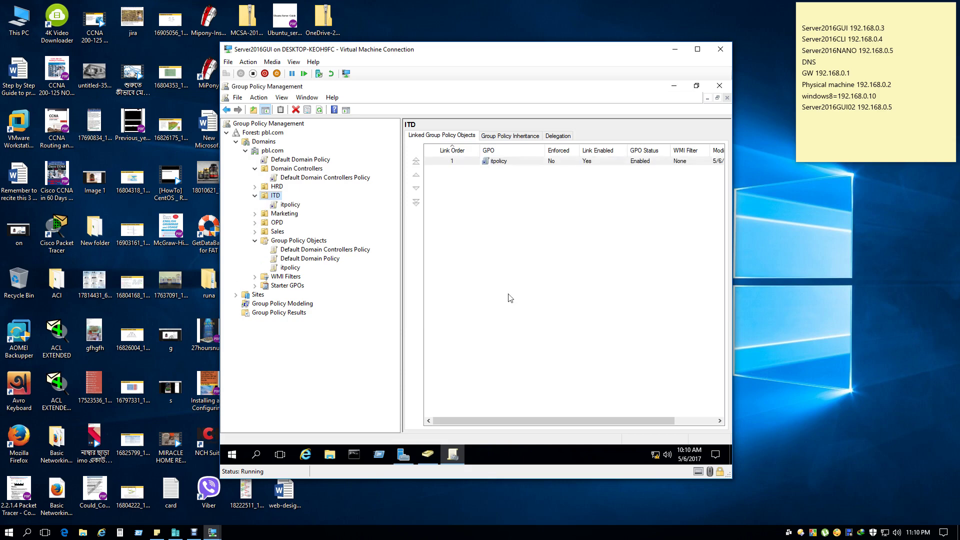
Delete the itpolicy link from the ITD OU.
{"action": "left_click", "coordinate": [290, 205]}
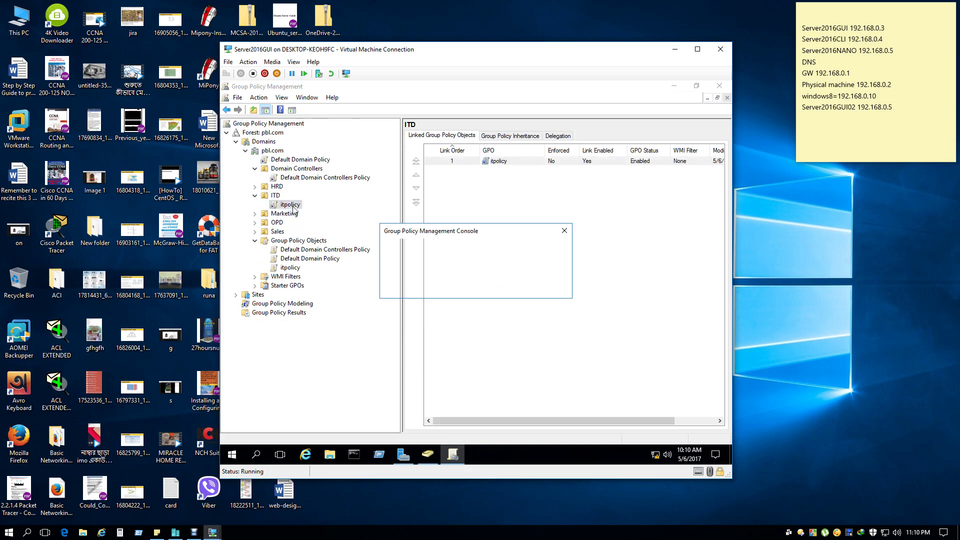
{"action": "left_click", "coordinate": [547, 286]}
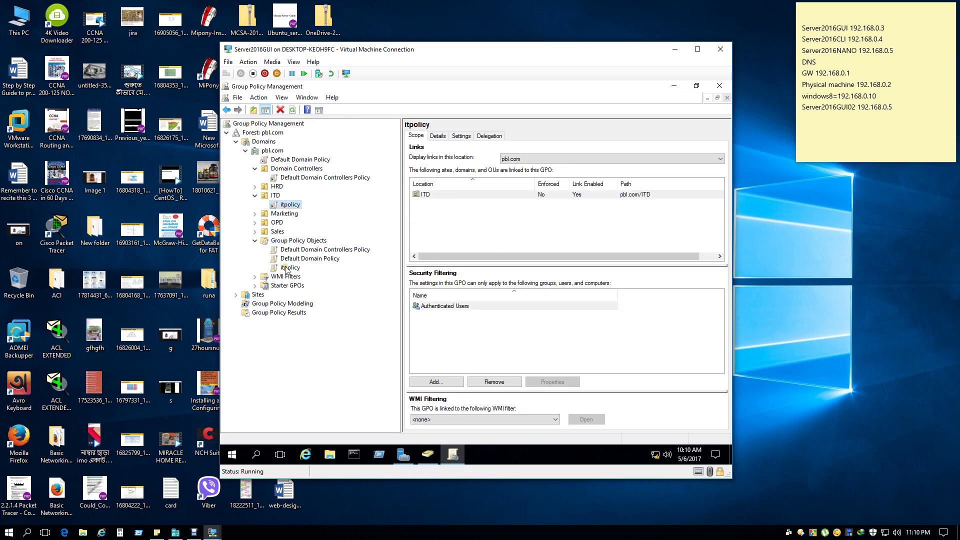
{"action": "right_click", "coordinate": [290, 206]}
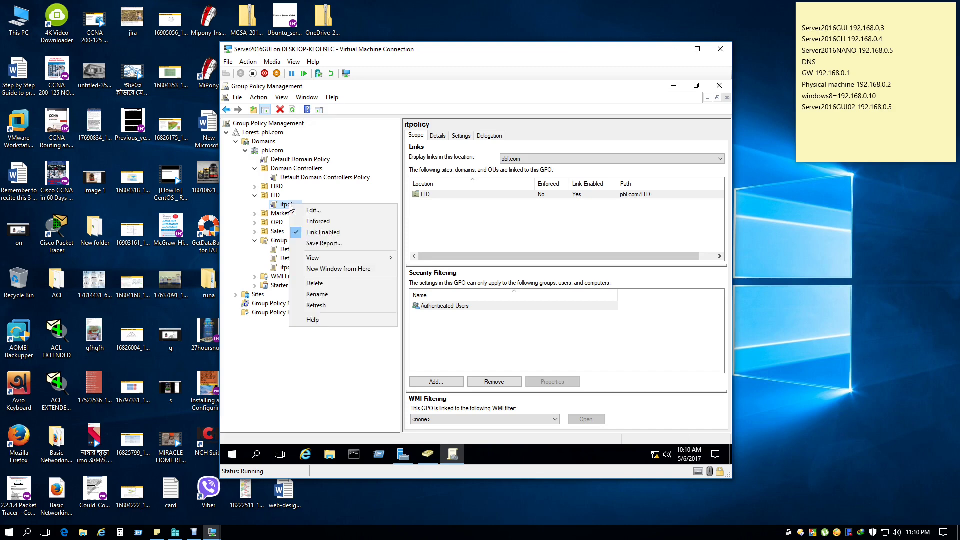
{"action": "left_click", "coordinate": [359, 281]}
{"action": "left_click", "coordinate": [467, 290]}
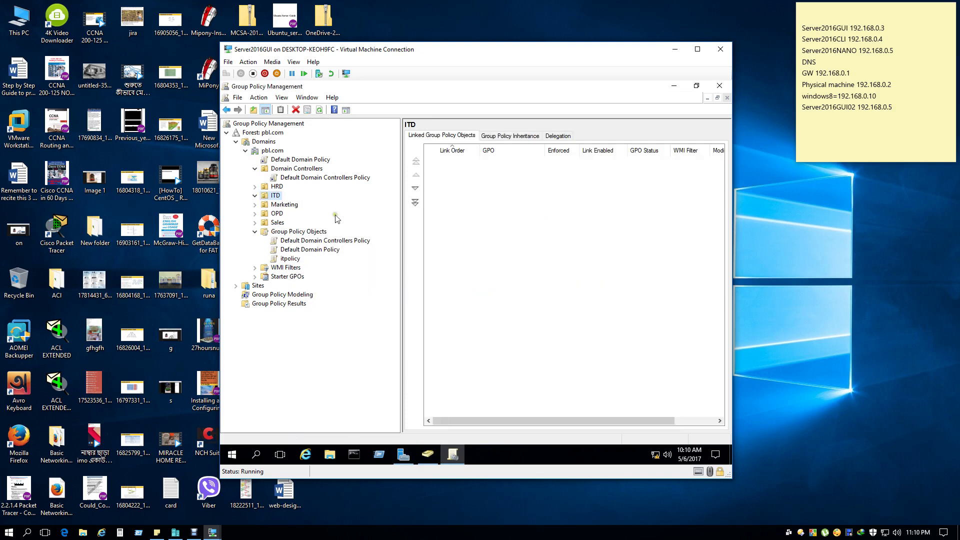
Link the existing itpolicy GPO back to ITD via Link an Existing GPO.
{"action": "right_click", "coordinate": [275, 196]}
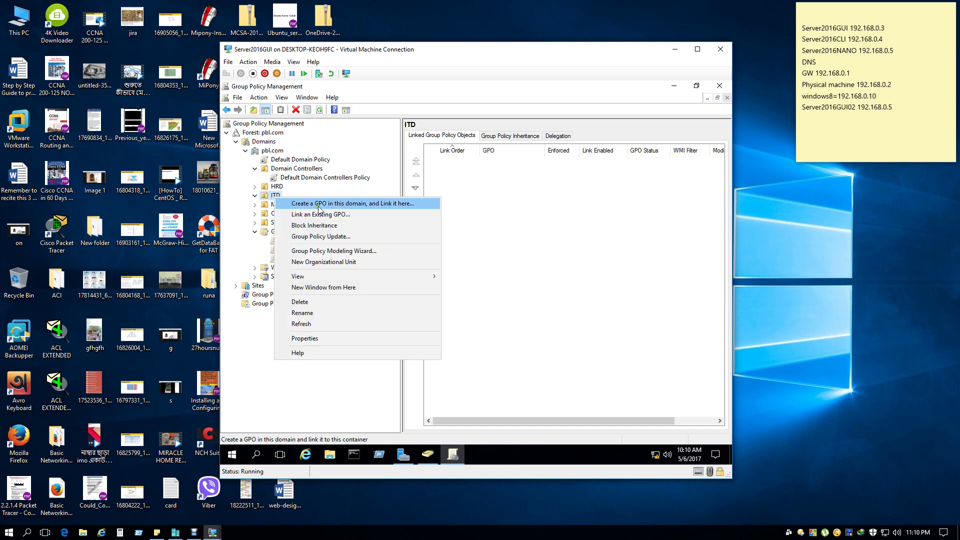
{"action": "left_click", "coordinate": [344, 215]}
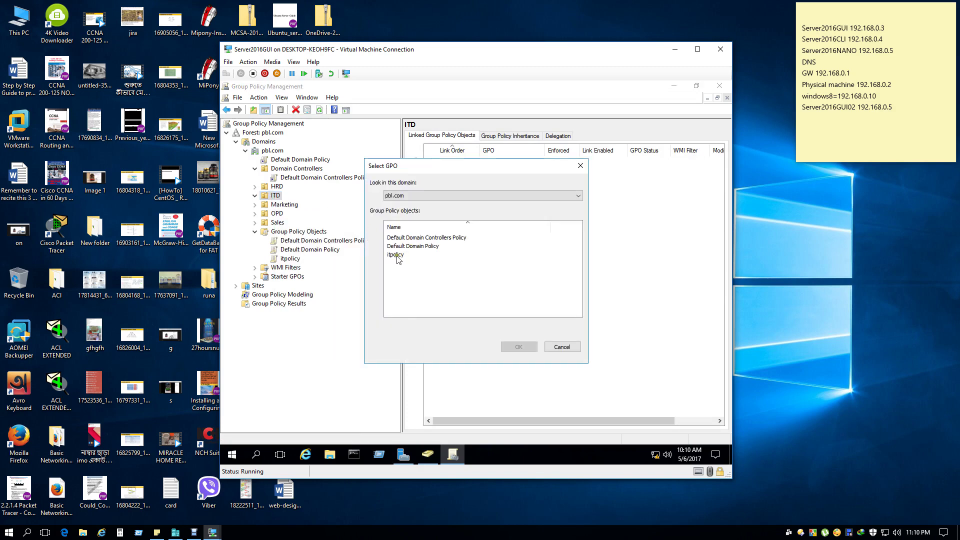
{"action": "left_click", "coordinate": [397, 255]}
{"action": "left_click", "coordinate": [518, 347]}
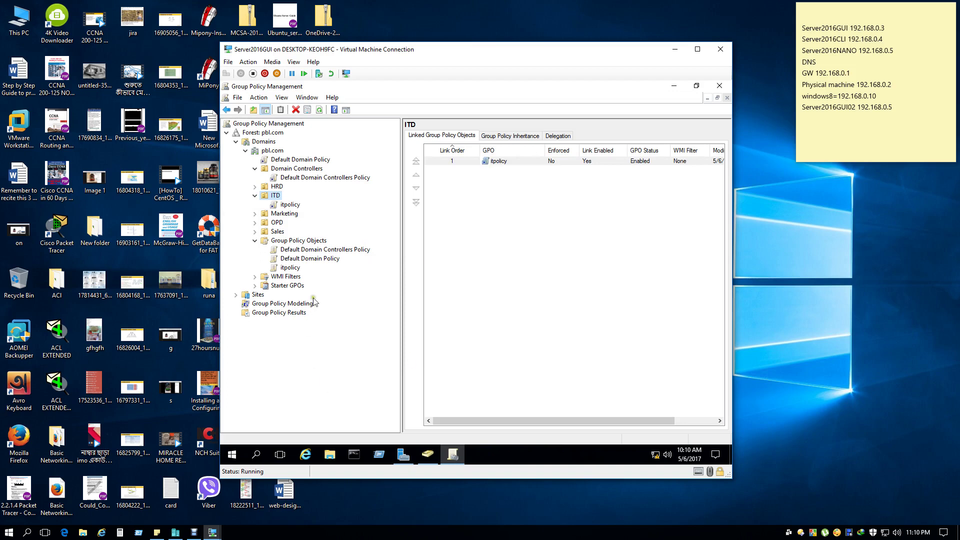
{"action": "right_click", "coordinate": [287, 270]}
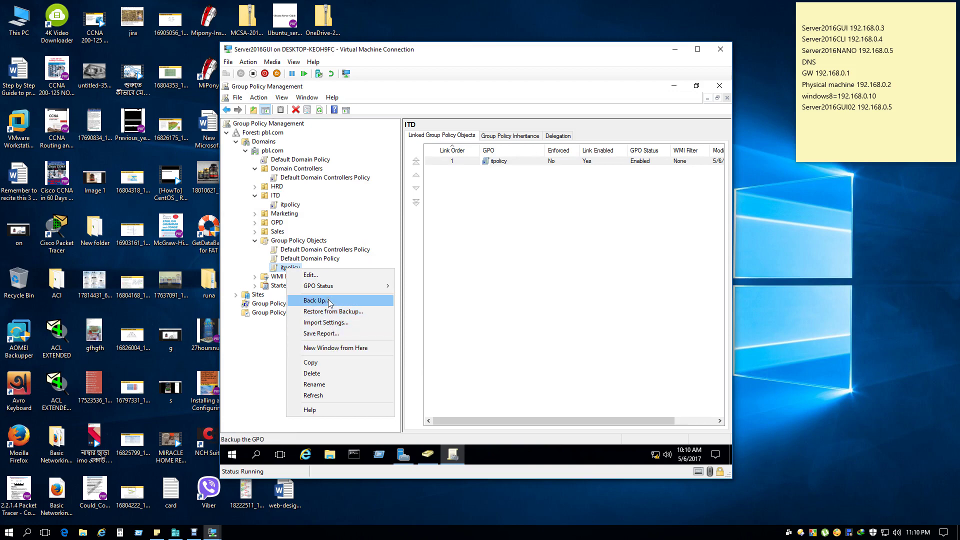
Edit itpolicy and navigate to User Configuration > Preferences > Windows Settings > Drive Maps.
{"action": "left_click", "coordinate": [324, 276]}
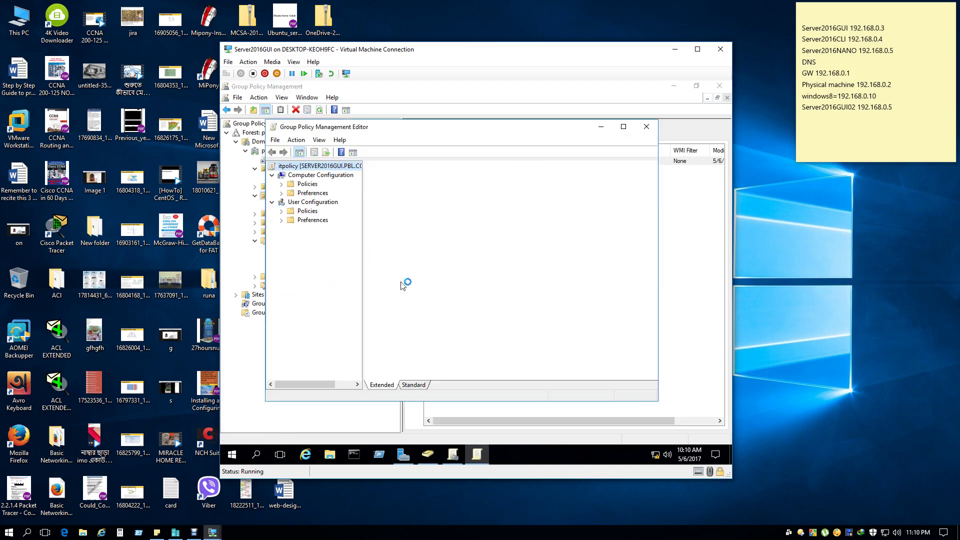
{"action": "double_click", "coordinate": [381, 131]}
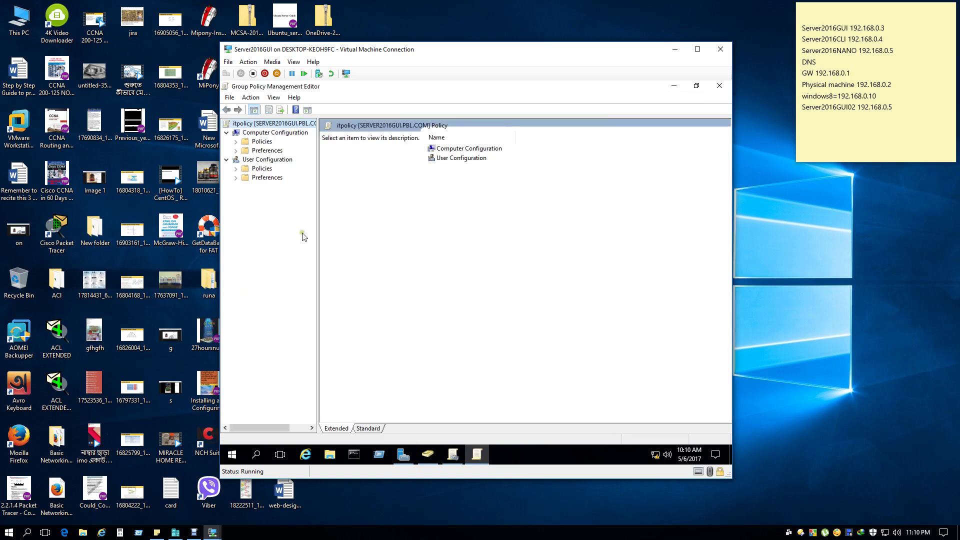
{"action": "left_click", "coordinate": [235, 142]}
{"action": "left_click", "coordinate": [235, 142]}
{"action": "left_click", "coordinate": [235, 168]}
{"action": "left_click", "coordinate": [266, 205]}
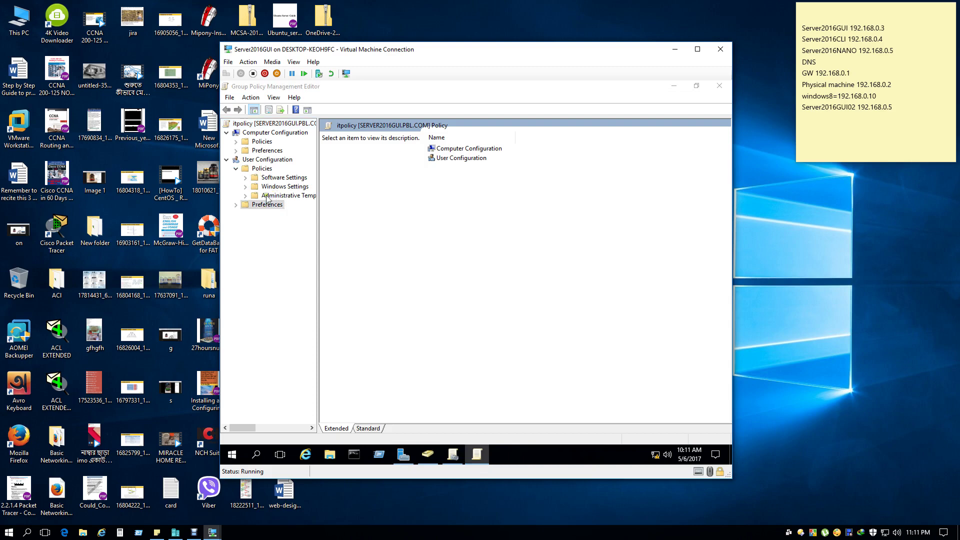
{"action": "left_click", "coordinate": [262, 169]}
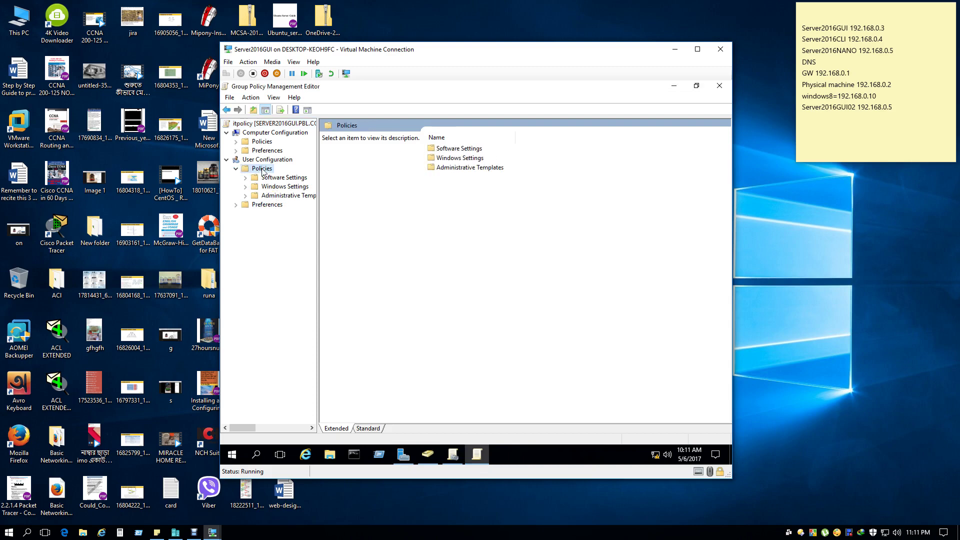
{"action": "double_click", "coordinate": [267, 205]}
{"action": "left_click_drag", "start_coordinate": [318, 237], "coordinate": [383, 245]}
{"action": "double_click", "coordinate": [289, 214]}
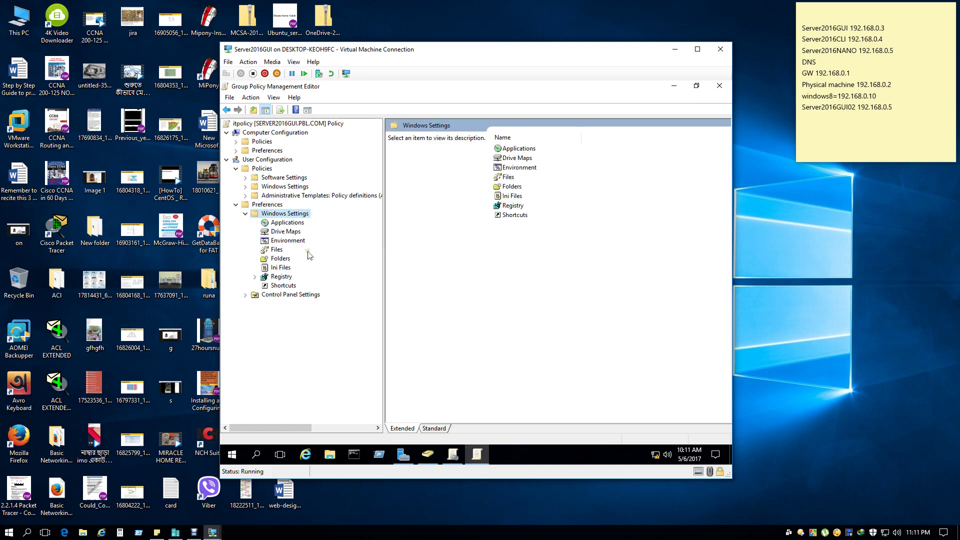
{"action": "left_click", "coordinate": [287, 232]}
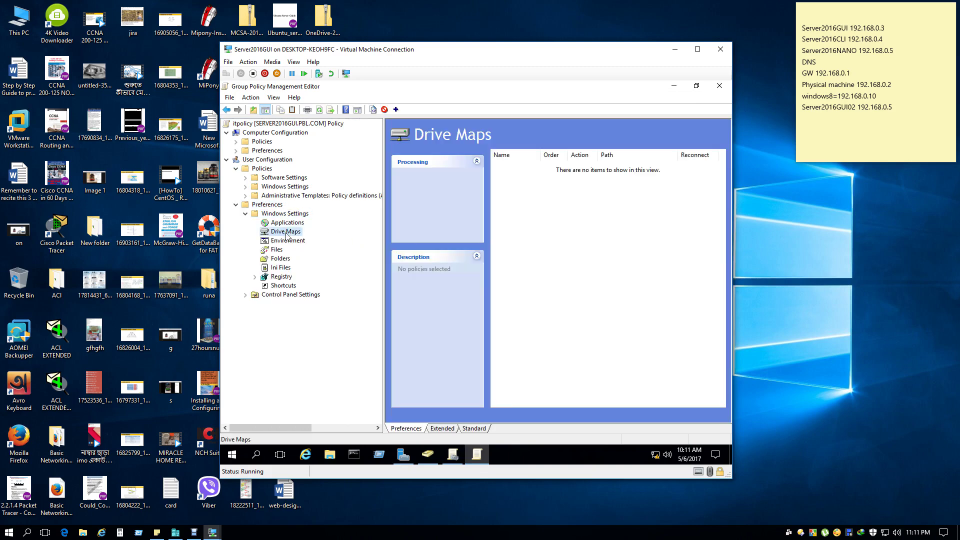
Create a new mapped drive with the pasted \\SERVER2016GUI02\ITD Share location, labelled 'ITD Share'.
{"action": "right_click", "coordinate": [524, 201]}
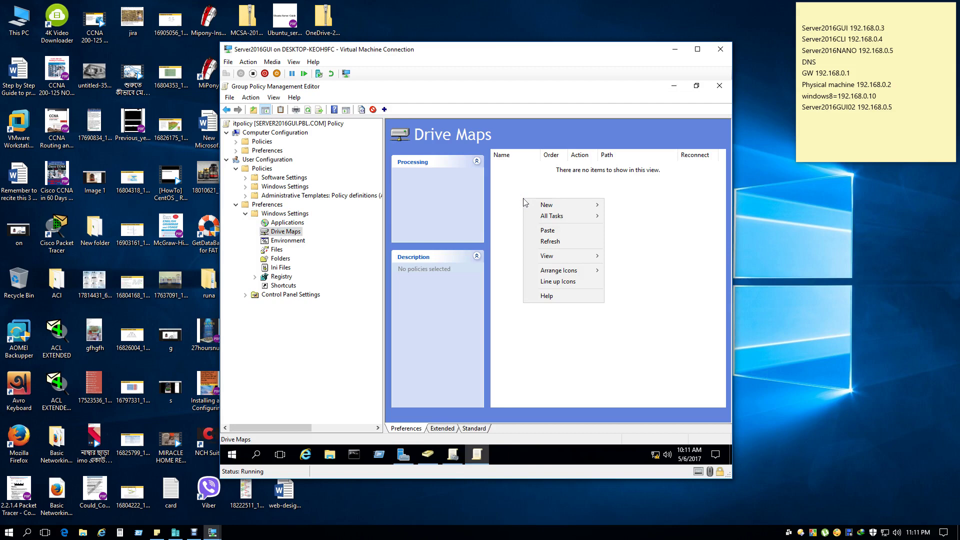
{"action": "right_click", "coordinate": [282, 234]}
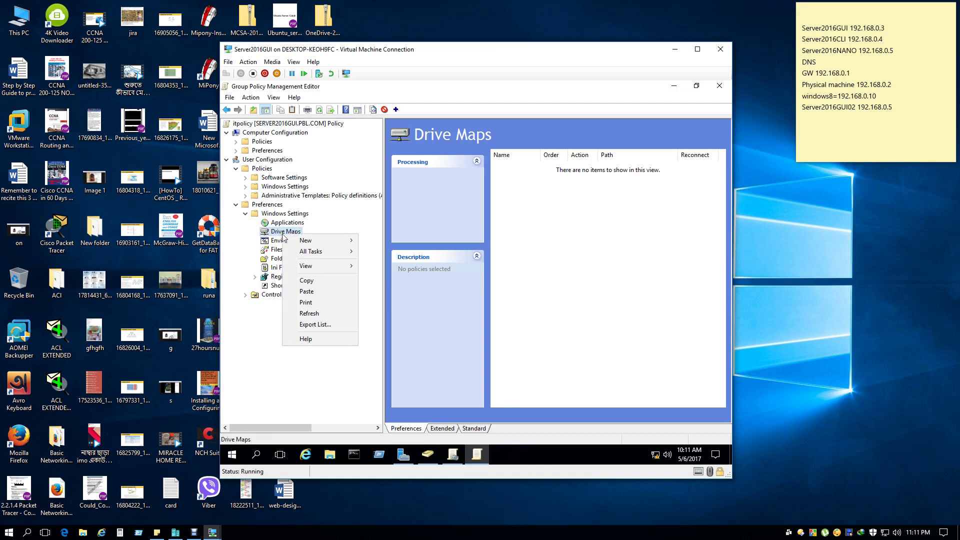
{"action": "mouse_move", "coordinate": [310, 244]}
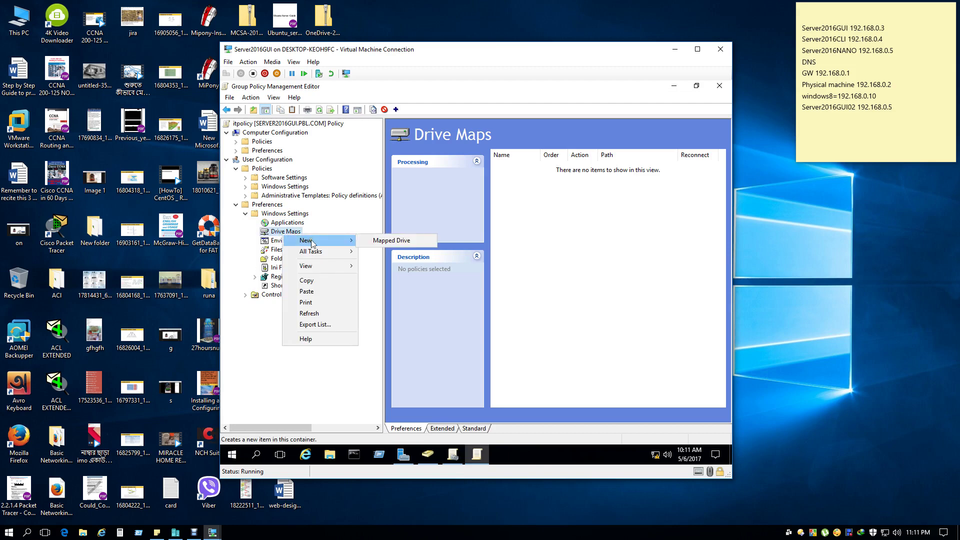
{"action": "left_click", "coordinate": [391, 241]}
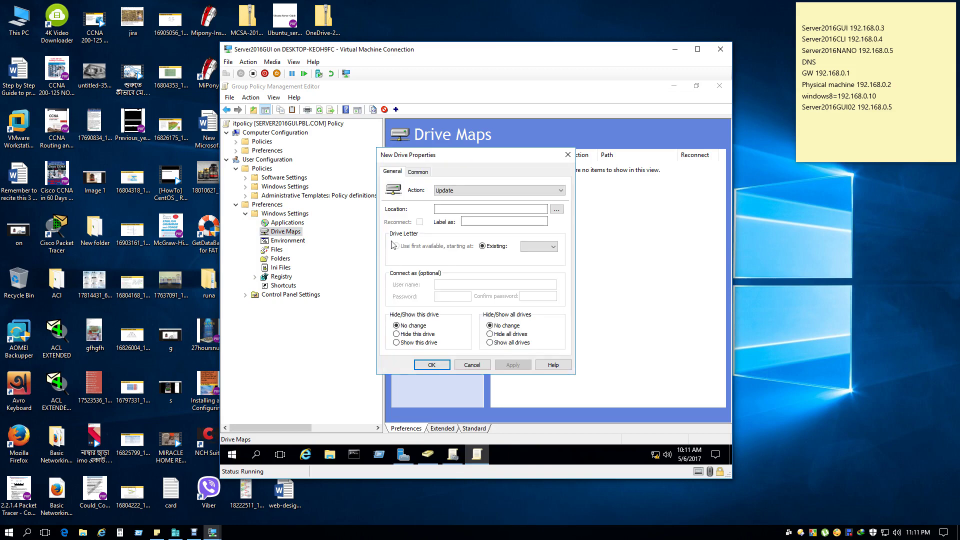
{"action": "left_click", "coordinate": [452, 210]}
{"action": "right_click", "coordinate": [452, 210]}
{"action": "left_click", "coordinate": [473, 254]}
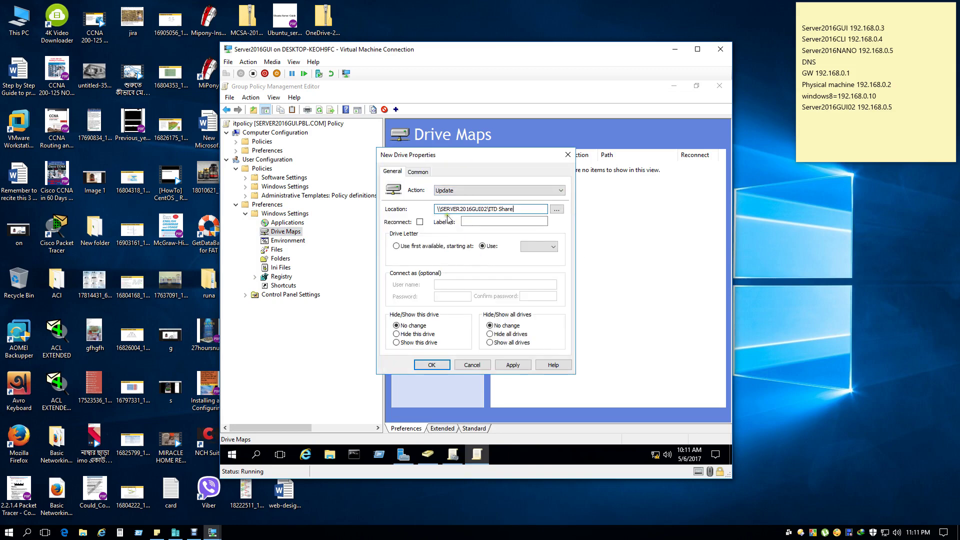
{"action": "left_click", "coordinate": [509, 223]}
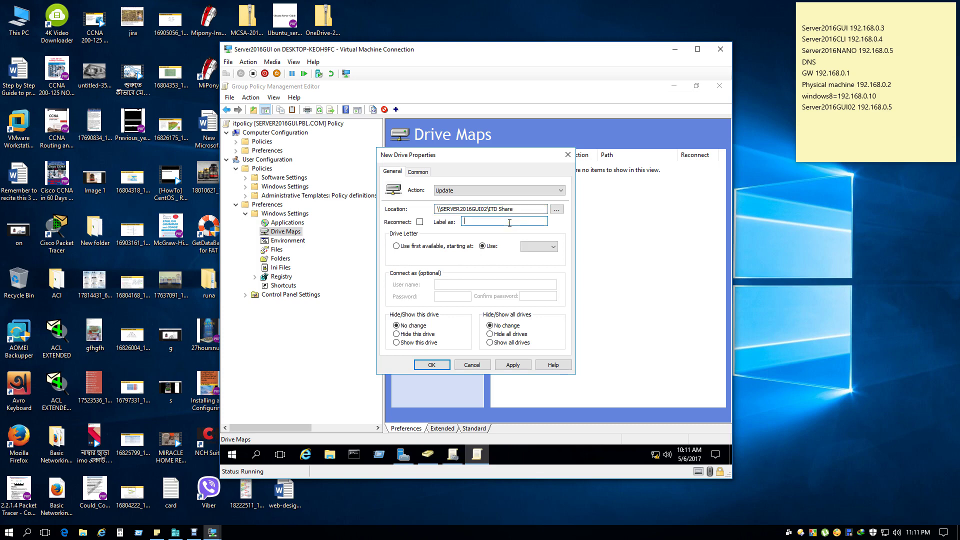
{"action": "type", "text": "ITD Share"}
Assign drive letter Z, set the action to Create, and apply the drive map.
{"action": "left_click", "coordinate": [546, 247]}
{"action": "left_click_drag", "start_coordinate": [553, 296], "coordinate": [553, 345]}
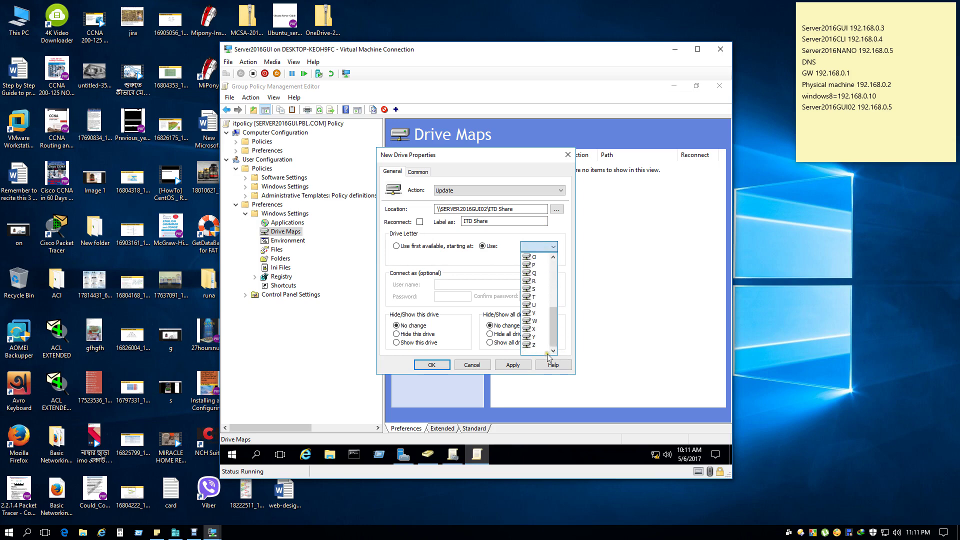
{"action": "left_click", "coordinate": [540, 351]}
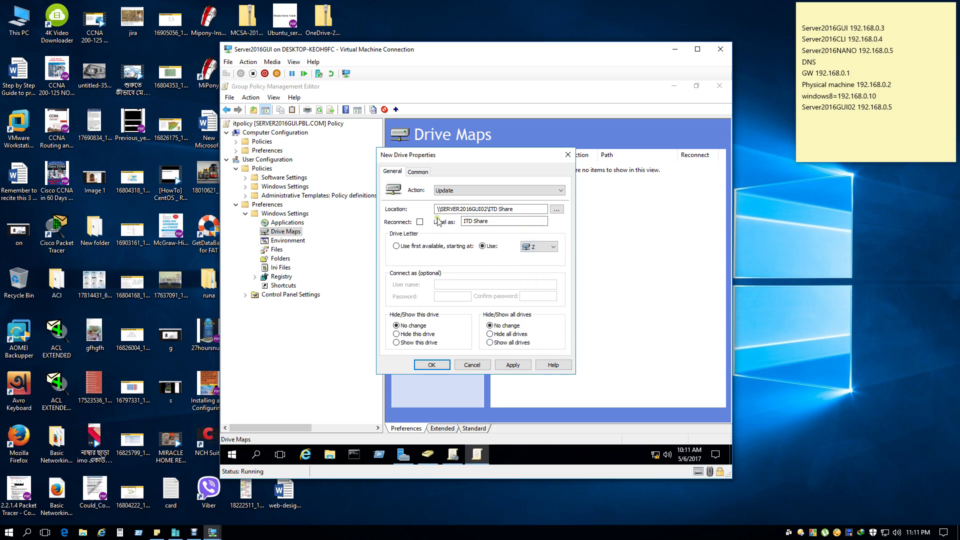
{"action": "left_click", "coordinate": [514, 222]}
{"action": "left_click", "coordinate": [531, 208]}
{"action": "left_click", "coordinate": [530, 190]}
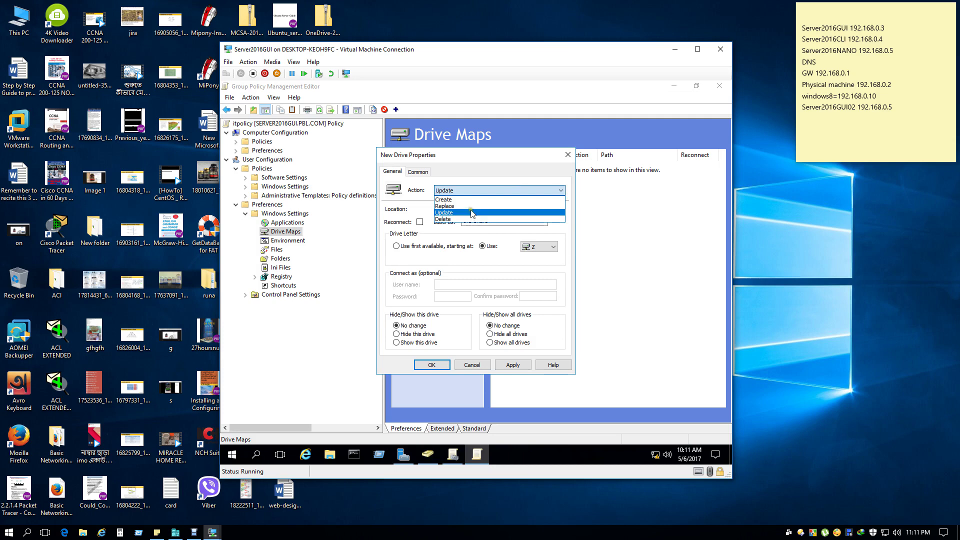
{"action": "left_click", "coordinate": [472, 200]}
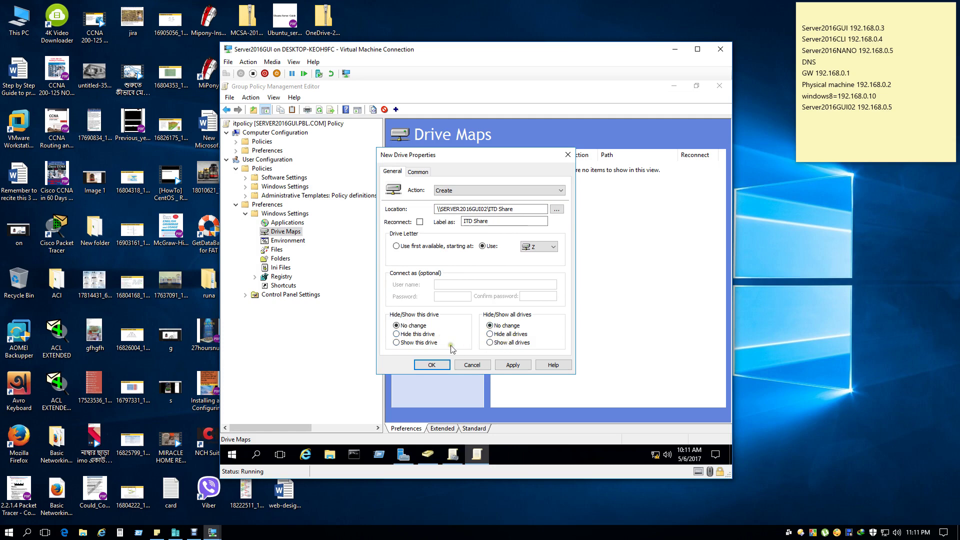
{"action": "left_click", "coordinate": [419, 172]}
{"action": "left_click", "coordinate": [399, 173]}
{"action": "left_click", "coordinate": [515, 369]}
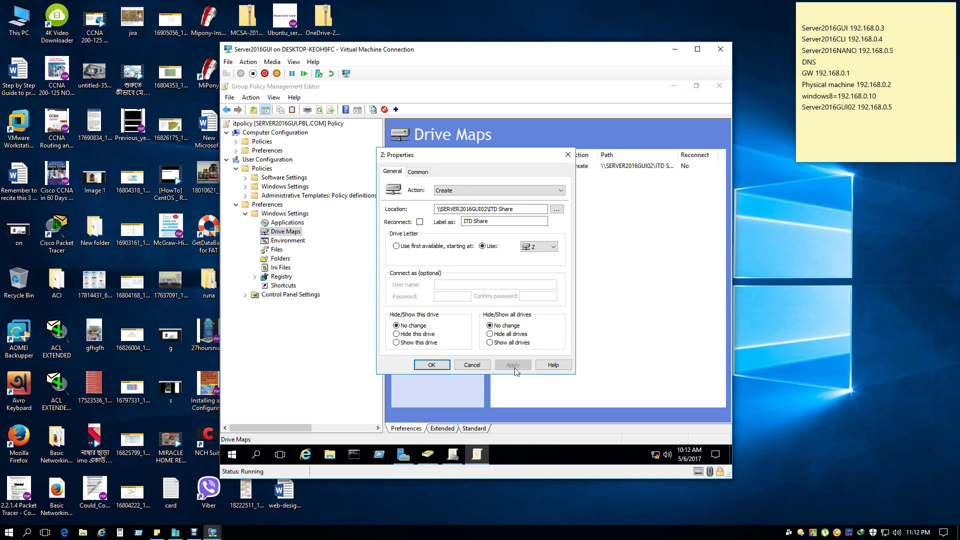
{"action": "left_click", "coordinate": [436, 365]}
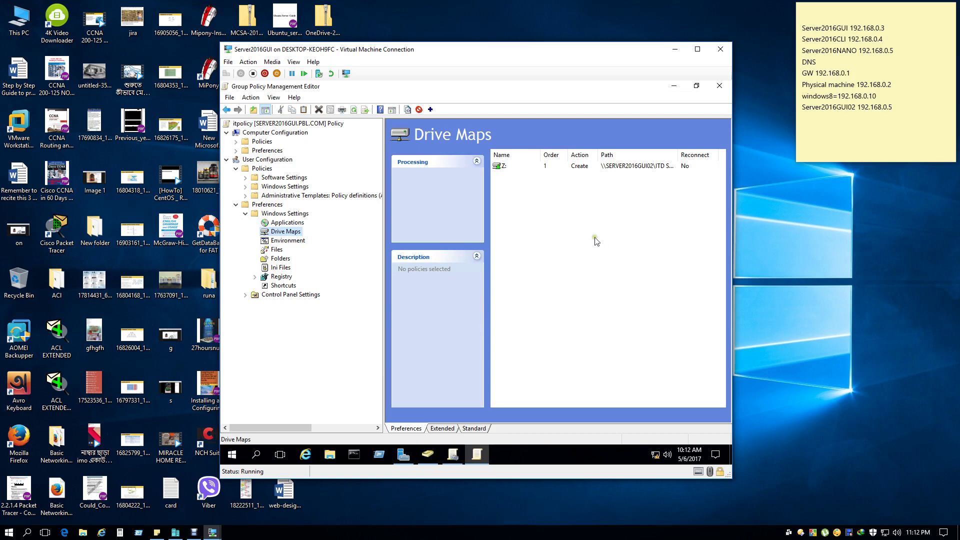
Run gpupdate /force in an administrator Command Prompt, fixing the mistyped backslash.
{"action": "left_click", "coordinate": [352, 447]}
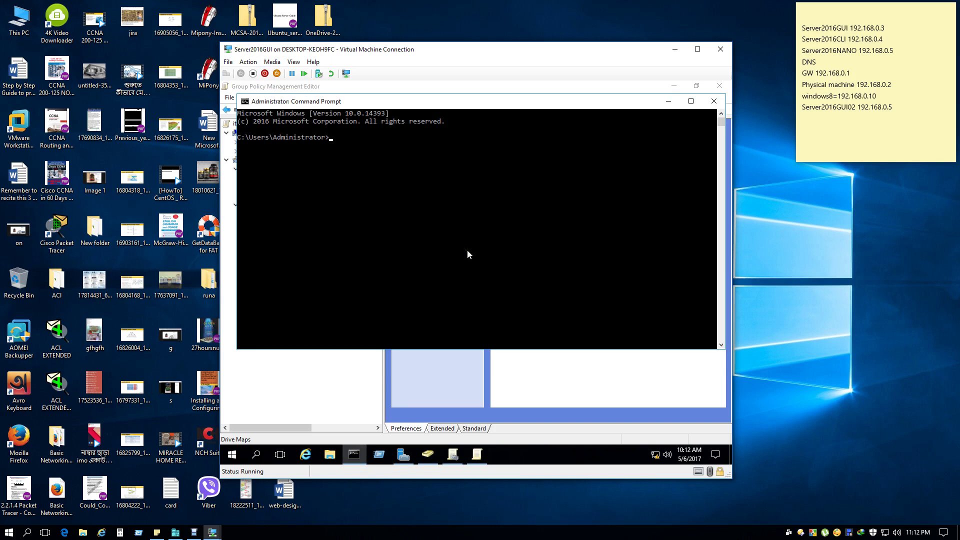
{"action": "type", "text": "gpupdate \\force"}
{"action": "key", "text": "Return"}
{"action": "key", "text": "Up"}
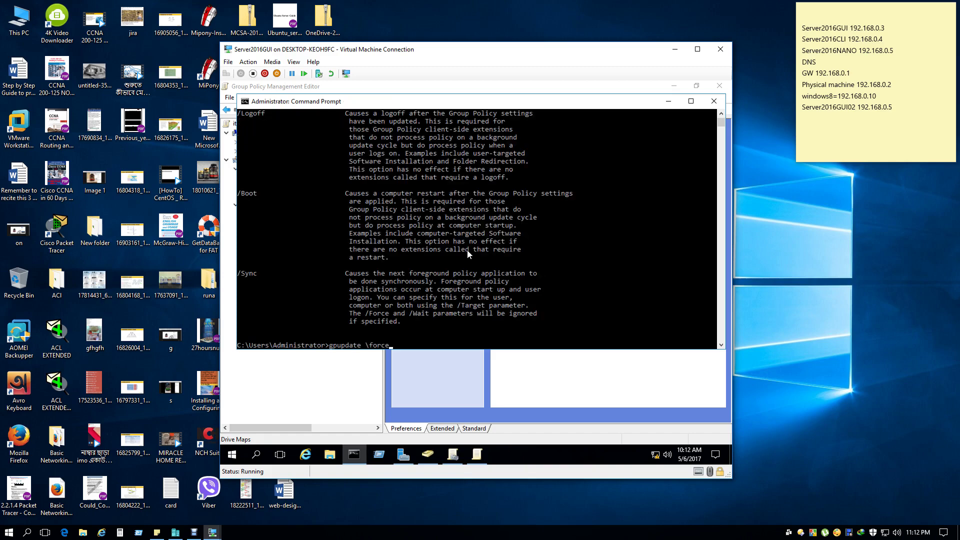
{"action": "key", "text": "BackSpace"}
{"action": "type", "text": "/"}
{"action": "key", "text": "Return"}
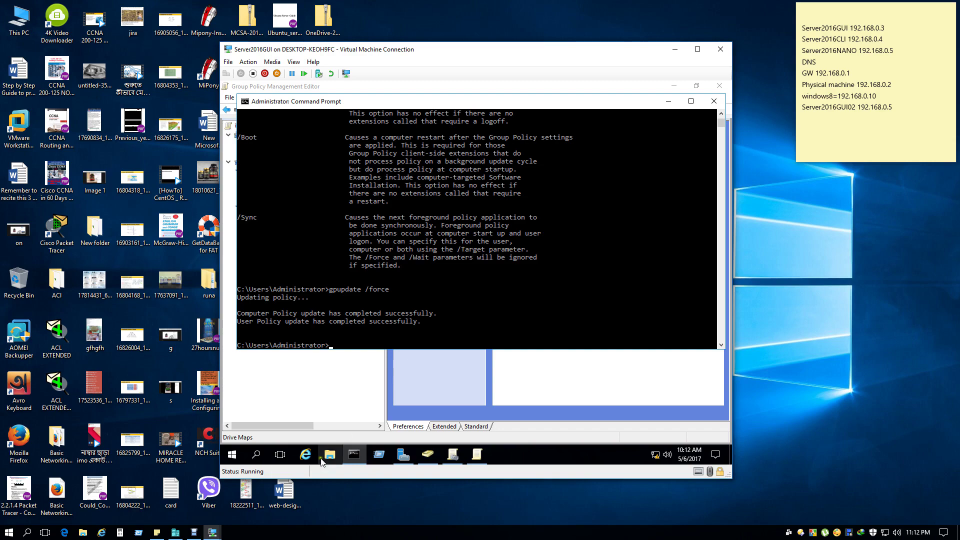
Connect to the Windows8.1 VM from Hyper-V Manager and sign out of its current session.
{"action": "left_click", "coordinate": [176, 532]}
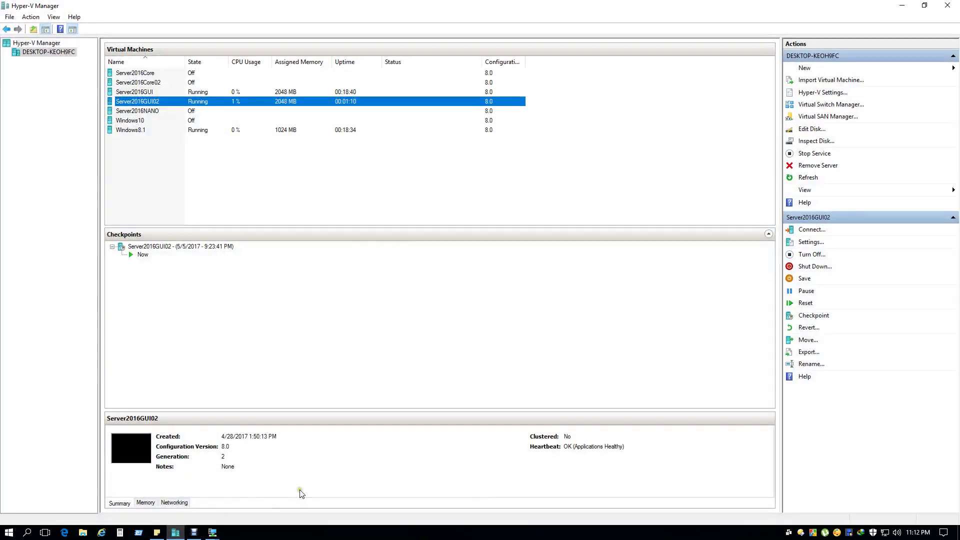
{"action": "right_click", "coordinate": [136, 131]}
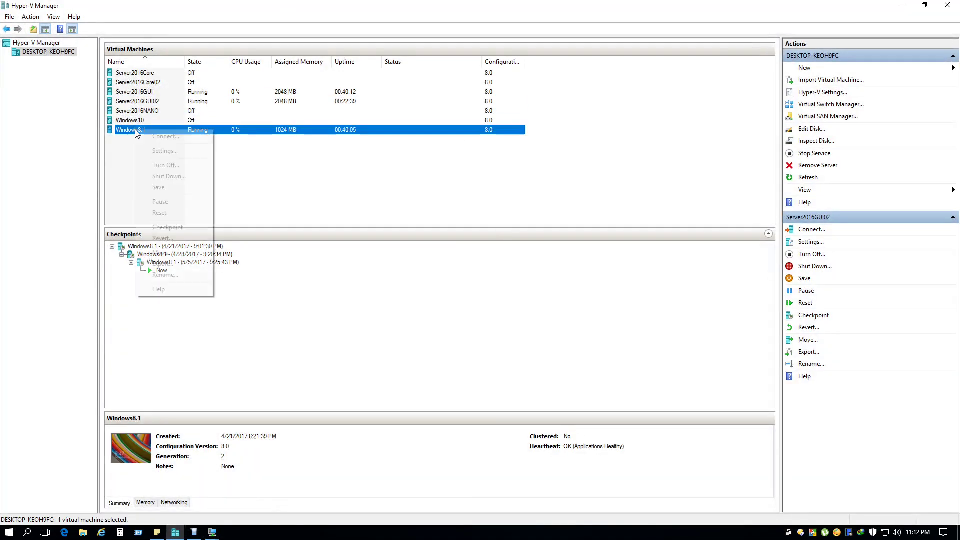
{"action": "left_click", "coordinate": [154, 142]}
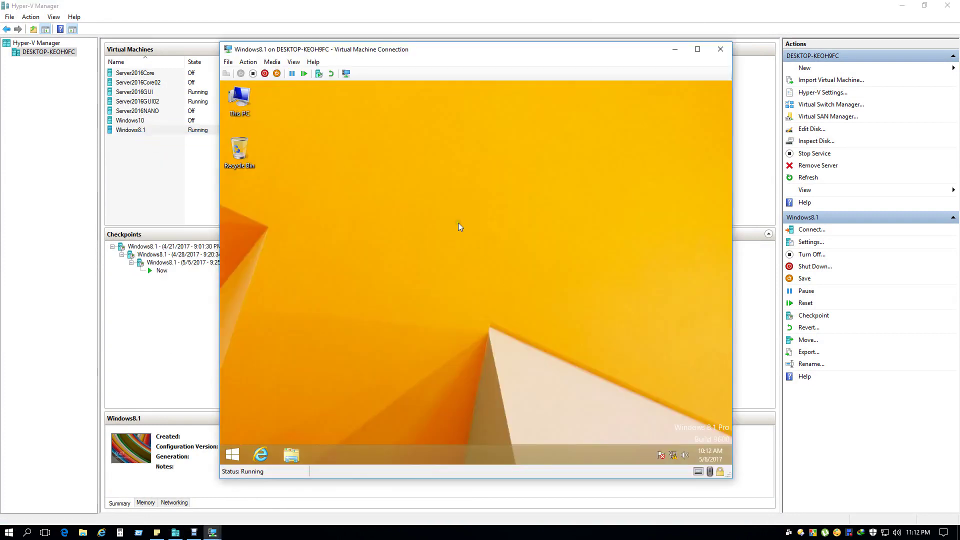
{"action": "right_click", "coordinate": [231, 453]}
{"action": "mouse_move", "coordinate": [270, 430]}
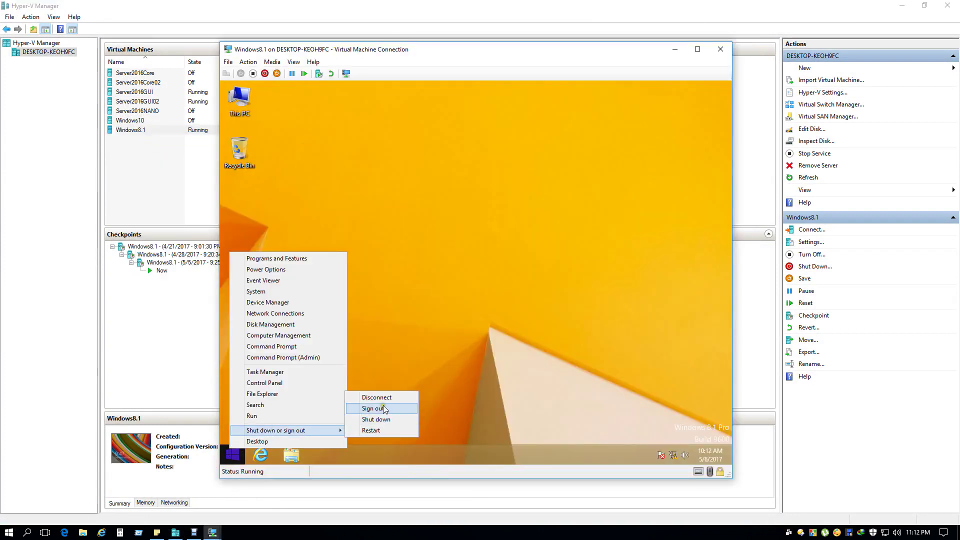
{"action": "left_click", "coordinate": [388, 409]}
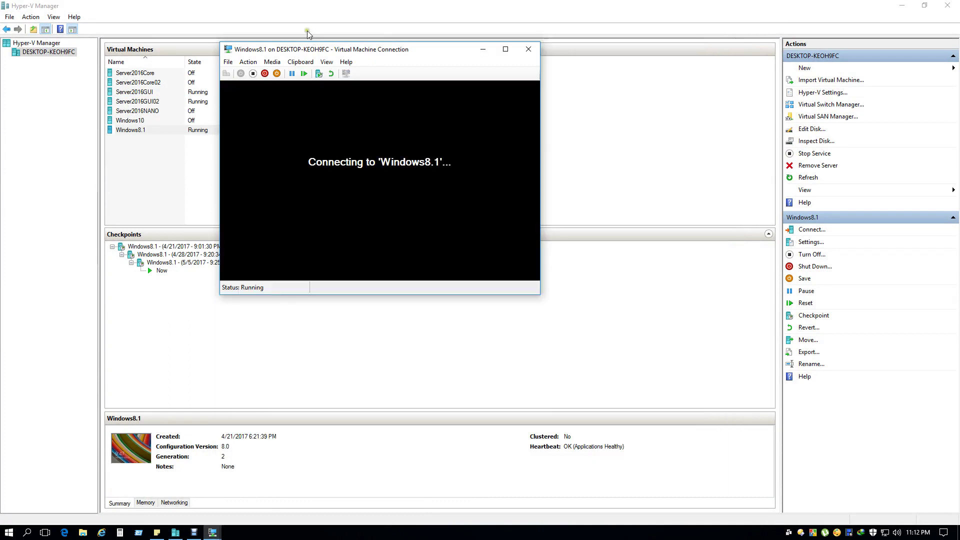
Send Ctrl+Alt+Delete to the VM and sign in as it01 with the account password.
{"action": "left_click", "coordinate": [248, 61]}
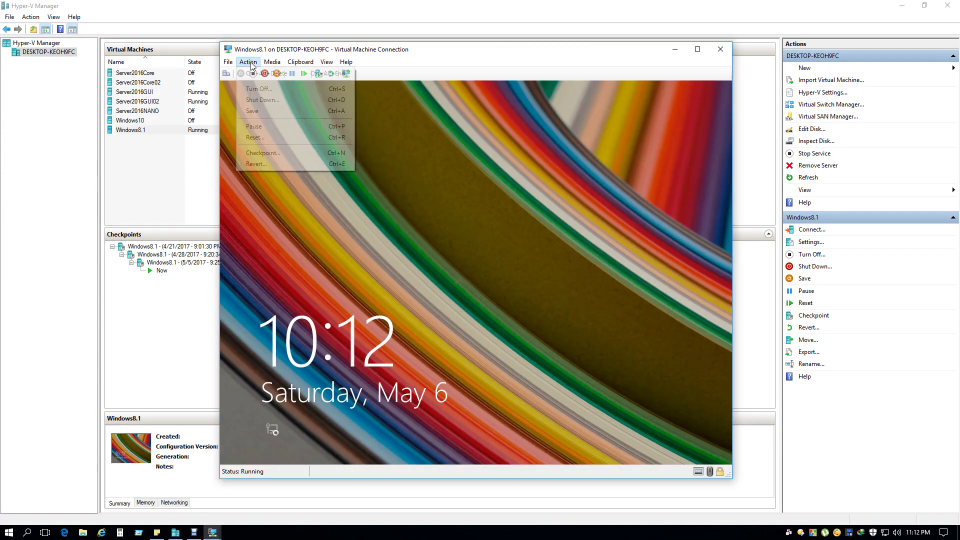
{"action": "left_click", "coordinate": [259, 79]}
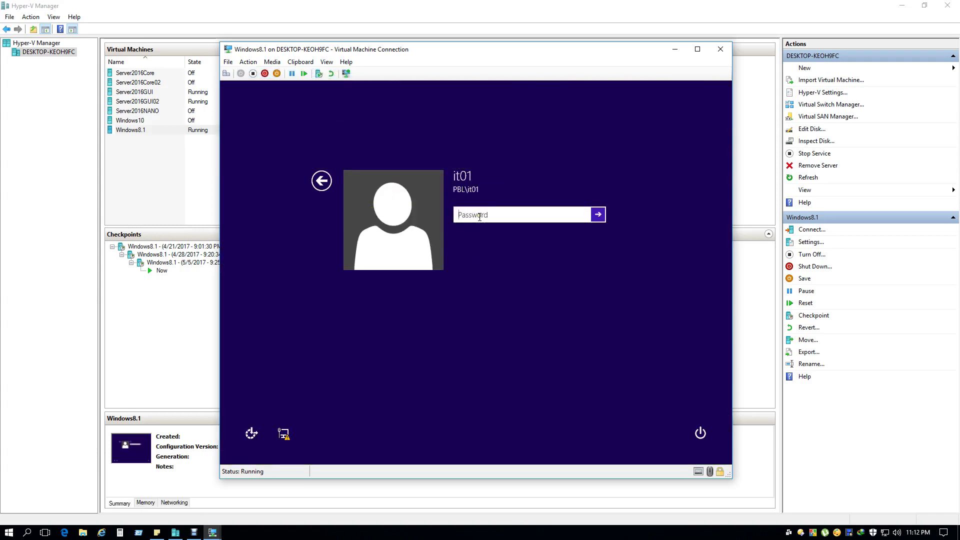
{"action": "type", "text": "Pa$$w0rd"}
{"action": "key", "text": "Return"}
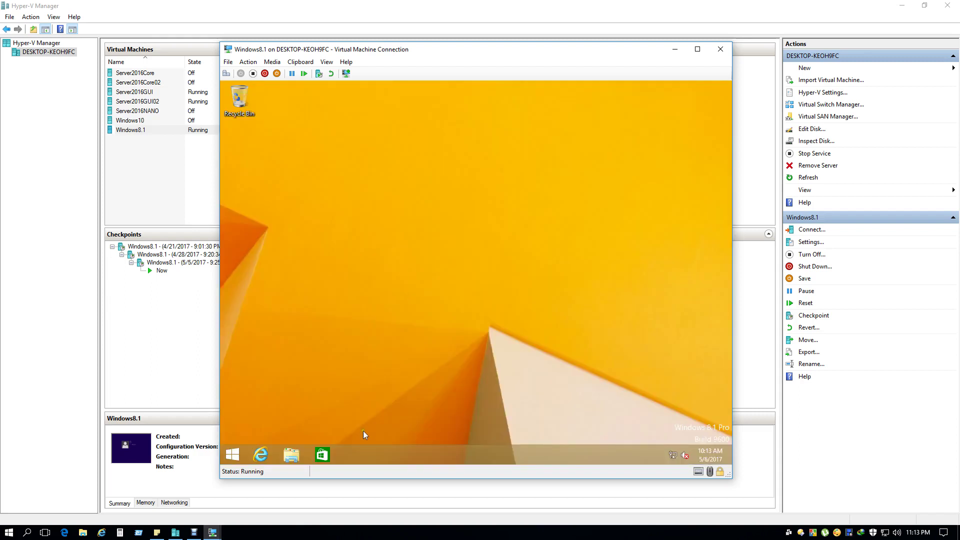
Enable the Computer desktop icon in Personalization, then open This PC to see ITD Share (Z:).
{"action": "right_click", "coordinate": [355, 327]}
{"action": "left_click", "coordinate": [424, 421]}
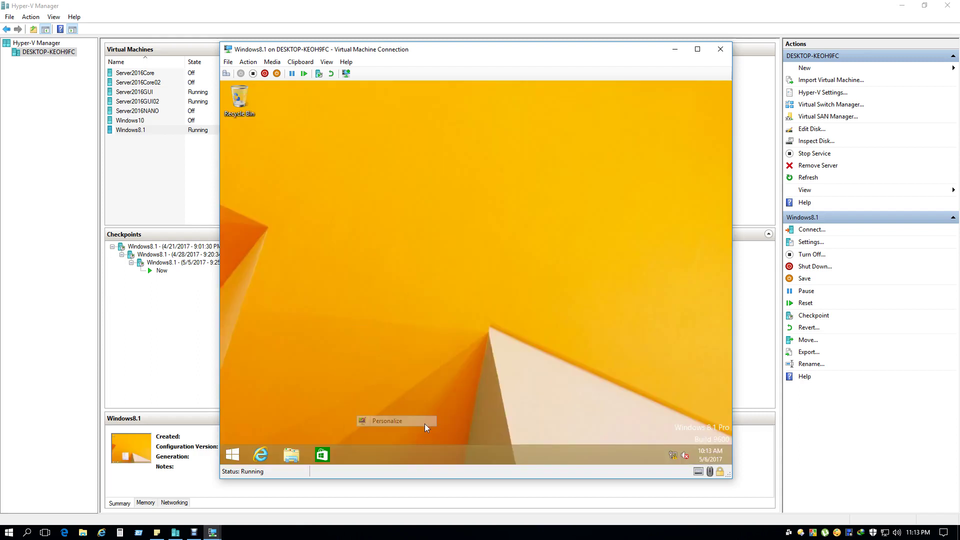
{"action": "left_click", "coordinate": [321, 183]}
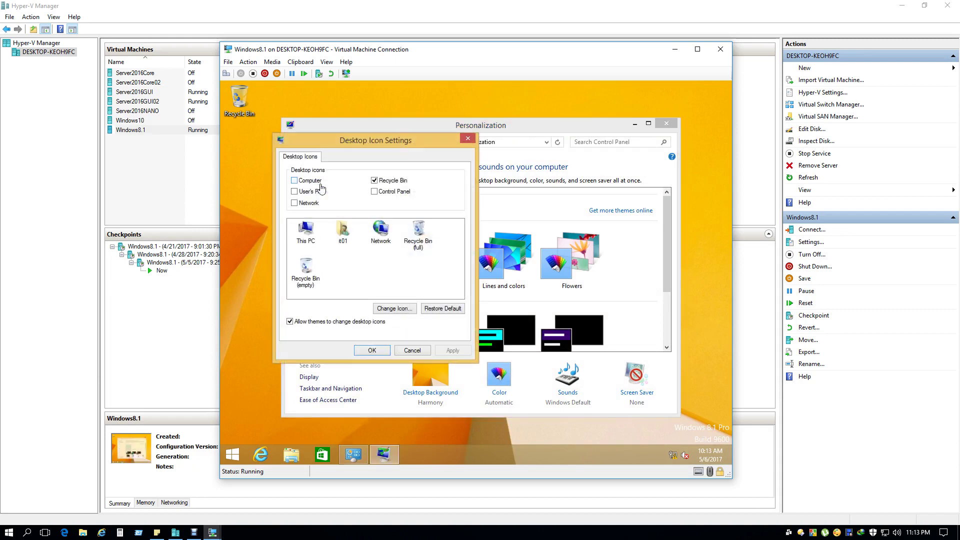
{"action": "left_click", "coordinate": [294, 180]}
{"action": "left_click", "coordinate": [373, 350]}
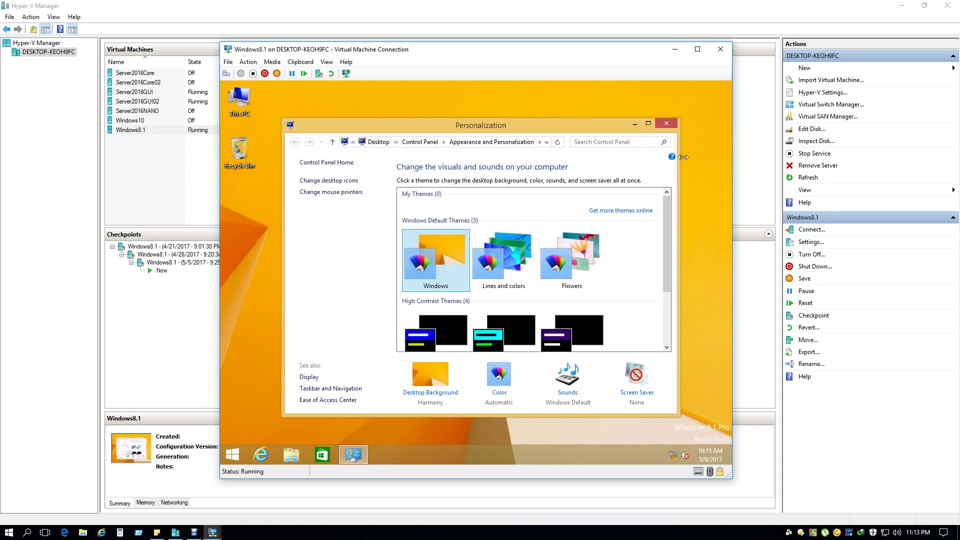
{"action": "left_click", "coordinate": [668, 123]}
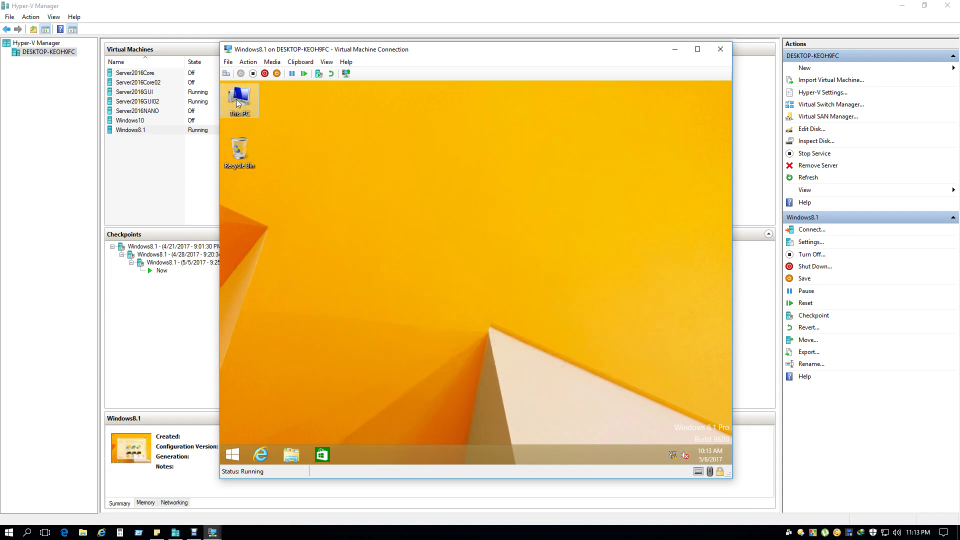
{"action": "double_click", "coordinate": [240, 99]}
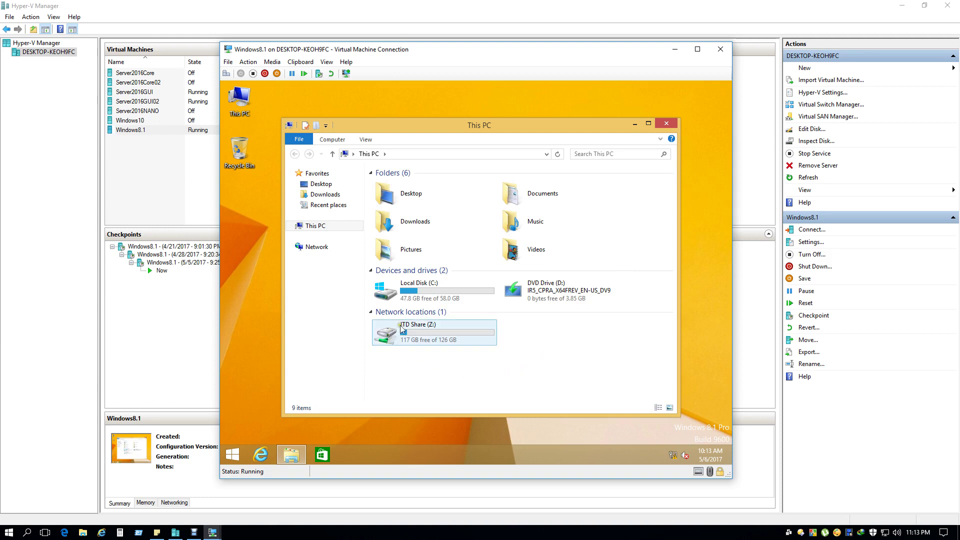
Open ITD Share (Z:) and create a new named folder on it.
{"action": "left_click", "coordinate": [433, 339]}
{"action": "double_click", "coordinate": [433, 338]}
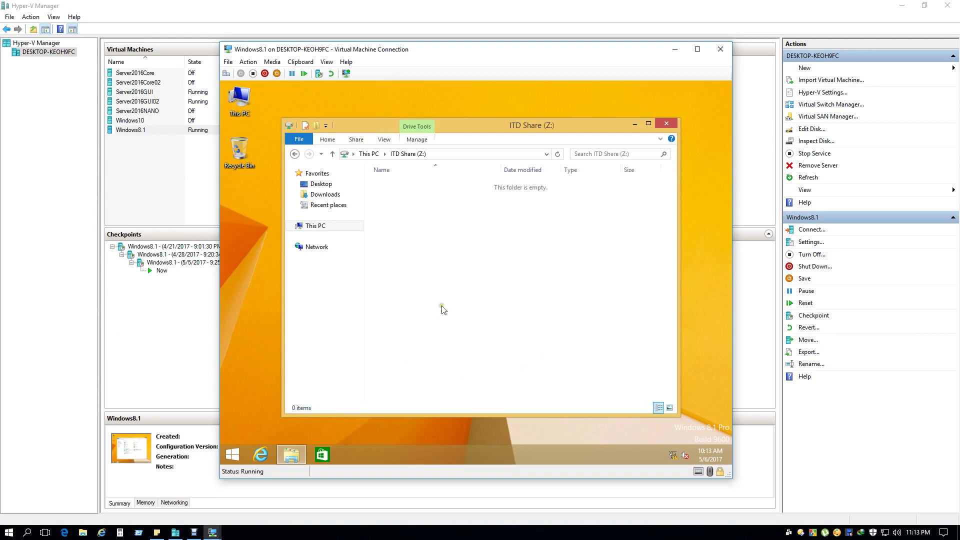
{"action": "right_click", "coordinate": [462, 250]}
{"action": "mouse_move", "coordinate": [531, 345]}
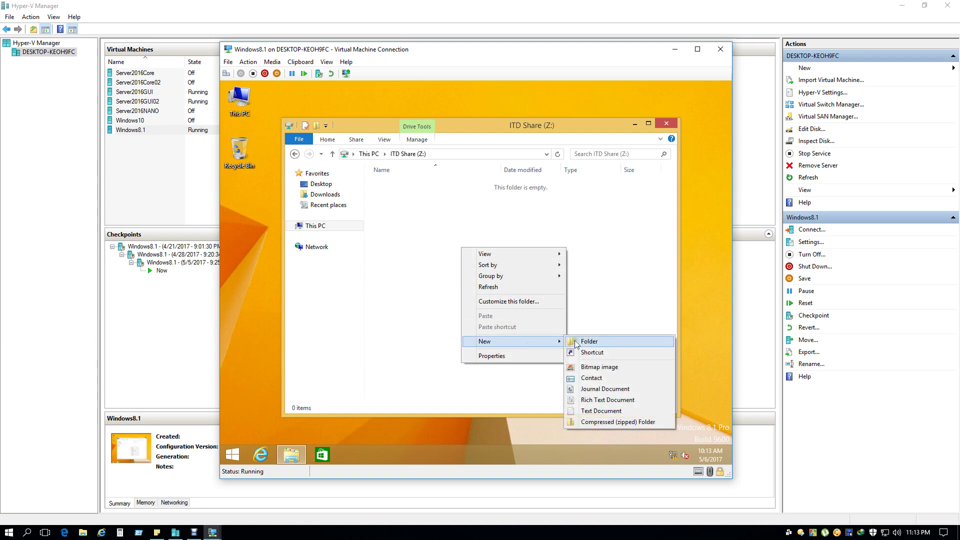
{"action": "left_click", "coordinate": [575, 343]}
{"action": "type", "text": "Azim Files"}
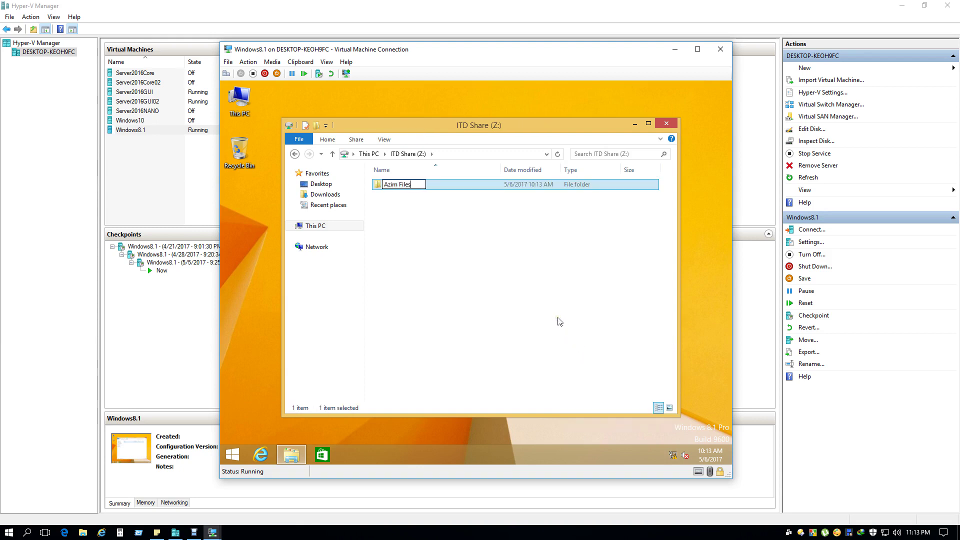
{"action": "left_click", "coordinate": [541, 317]}
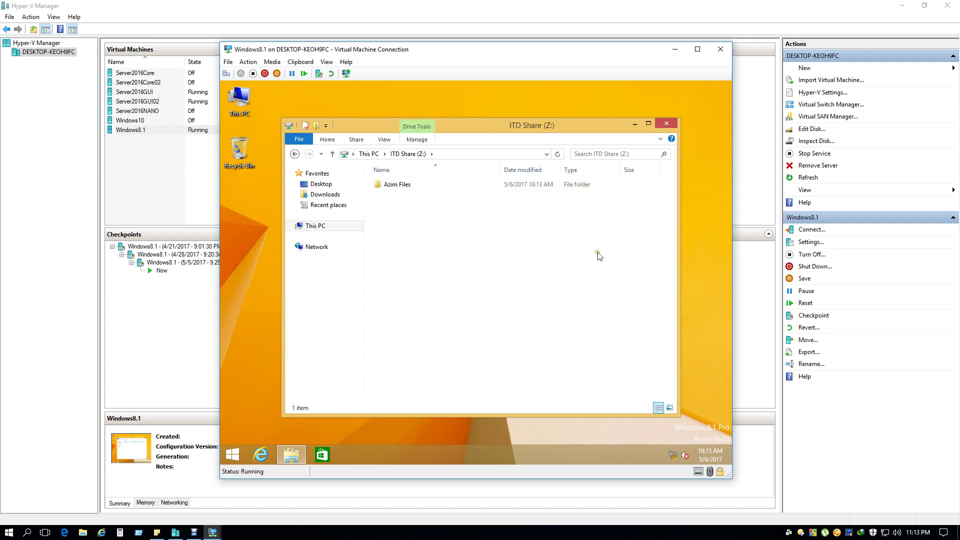
Inside the new folder, create a text document with the default name, then close Explorer.
{"action": "double_click", "coordinate": [393, 184]}
{"action": "right_click", "coordinate": [477, 271]}
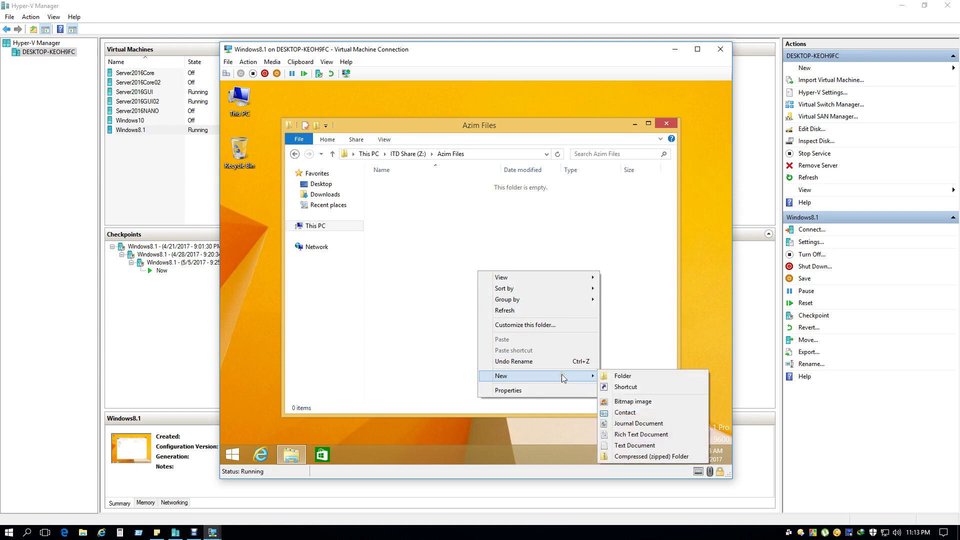
{"action": "mouse_move", "coordinate": [562, 377]}
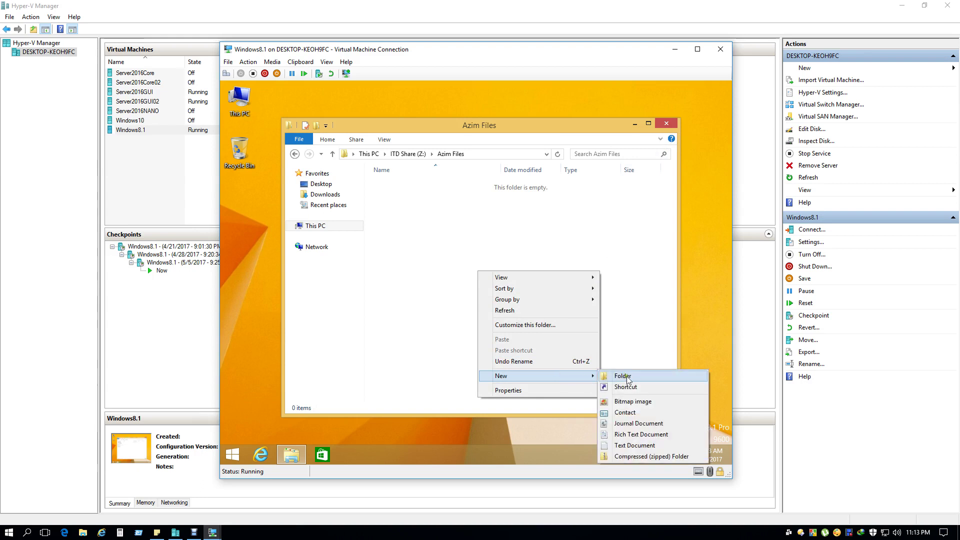
{"action": "left_click", "coordinate": [633, 445]}
{"action": "left_click", "coordinate": [574, 315]}
{"action": "left_click", "coordinate": [675, 124]}
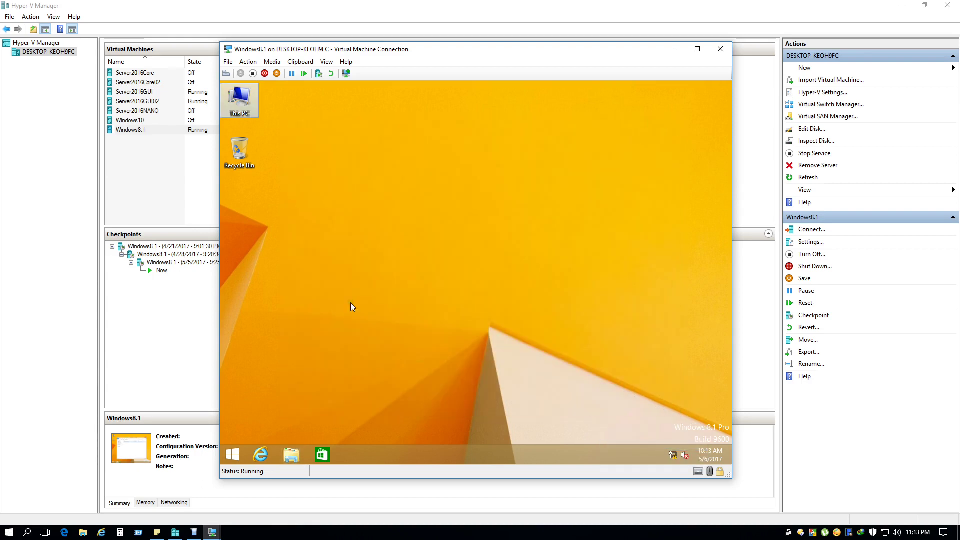
Sign out of the Windows 8.1 session and bring up the sign-in screen via Ctrl+Alt+Delete.
{"action": "right_click", "coordinate": [233, 454]}
{"action": "mouse_move", "coordinate": [320, 439]}
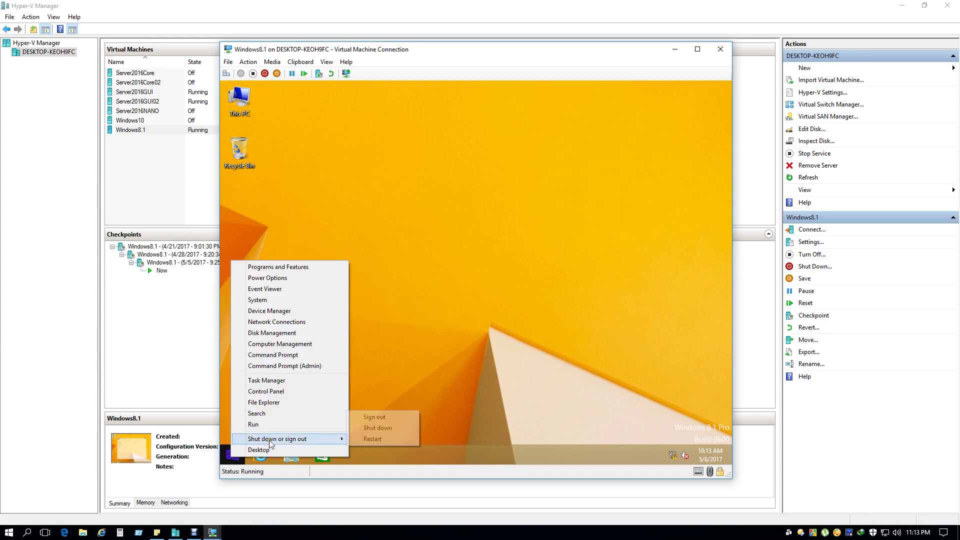
{"action": "left_click", "coordinate": [386, 416]}
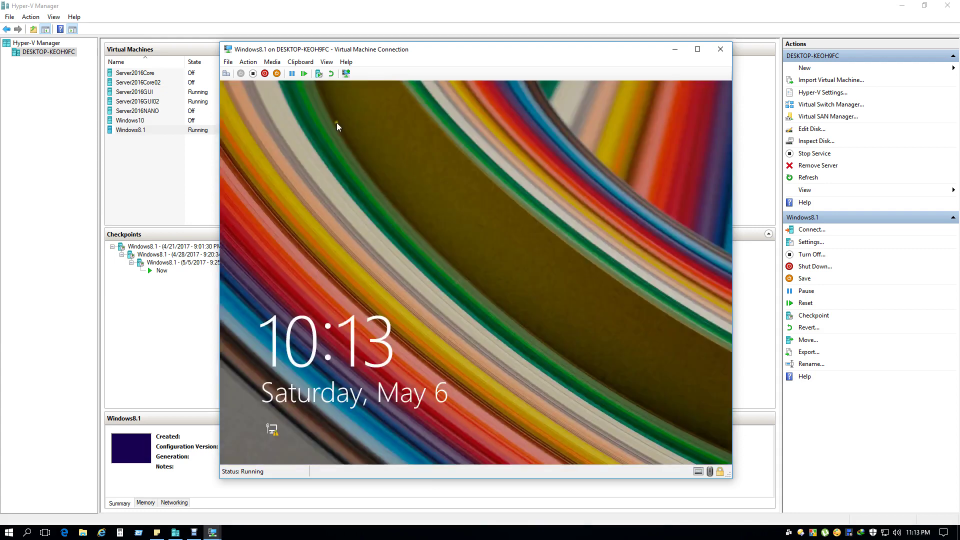
{"action": "left_click", "coordinate": [248, 62]}
{"action": "left_click", "coordinate": [257, 74]}
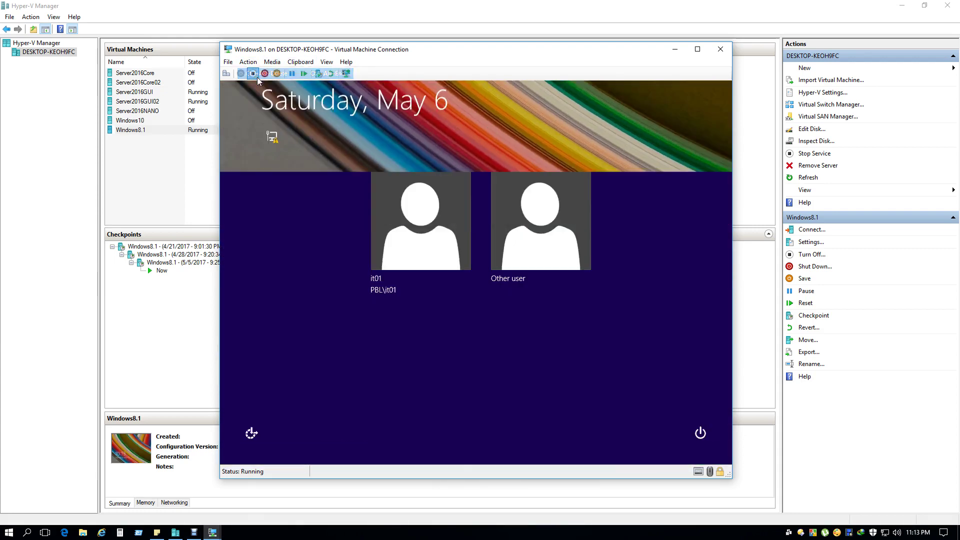
Sign in as other user it02, re-entering the password after an incorrect-password error.
{"action": "left_click", "coordinate": [525, 240]}
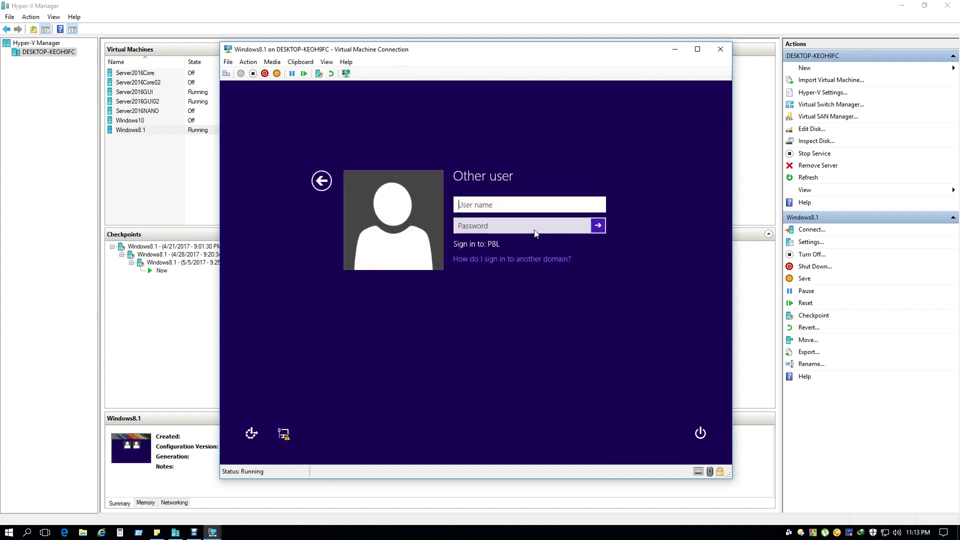
{"action": "type", "text": "it02"}
{"action": "key", "text": "Tab"}
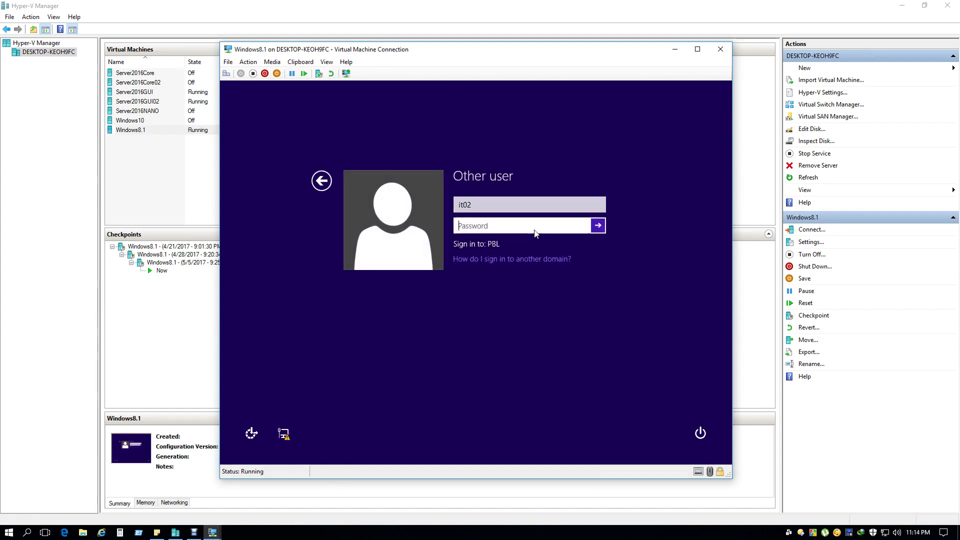
{"action": "type", "text": "••••••••"}
{"action": "key", "text": "Return"}
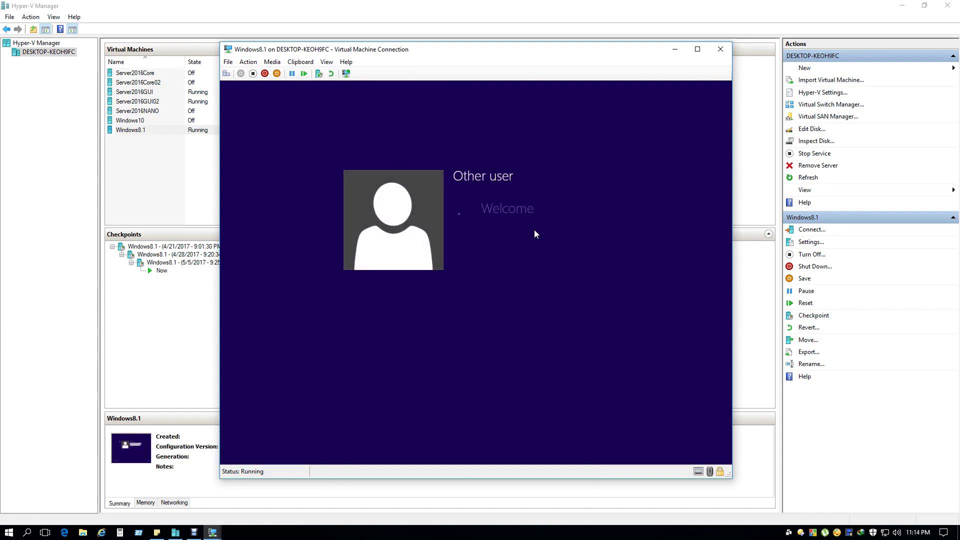
{"action": "left_click", "coordinate": [485, 218]}
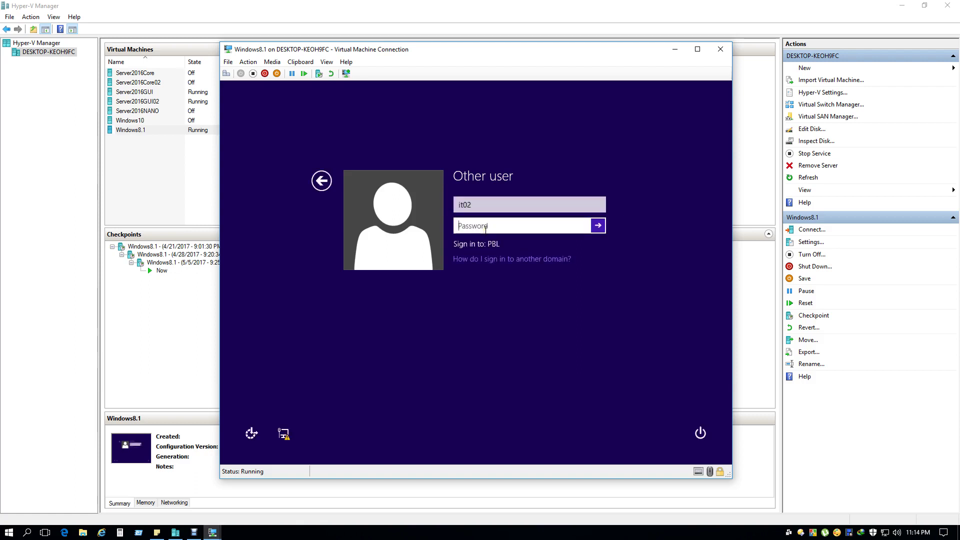
{"action": "type", "text": "•••••••"}
{"action": "key", "text": "Return"}
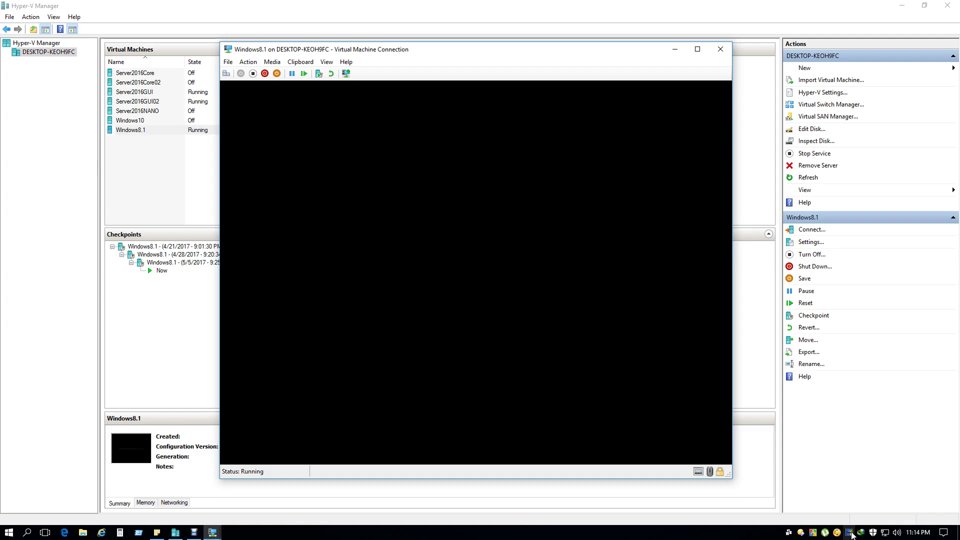
Open This PC, the ITD Share (Z:) drive, and the folder on the share.
{"action": "right_click", "coordinate": [850, 533]}
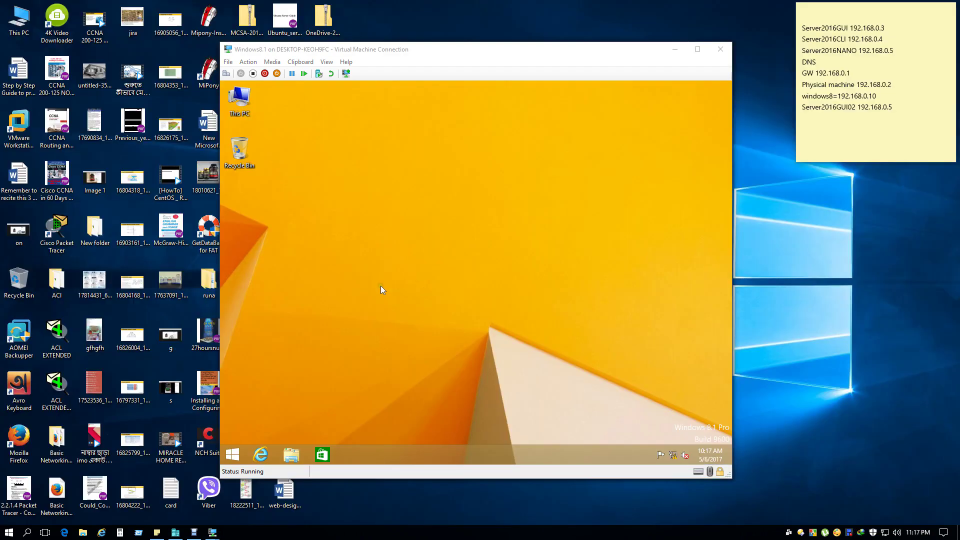
{"action": "double_click", "coordinate": [247, 108]}
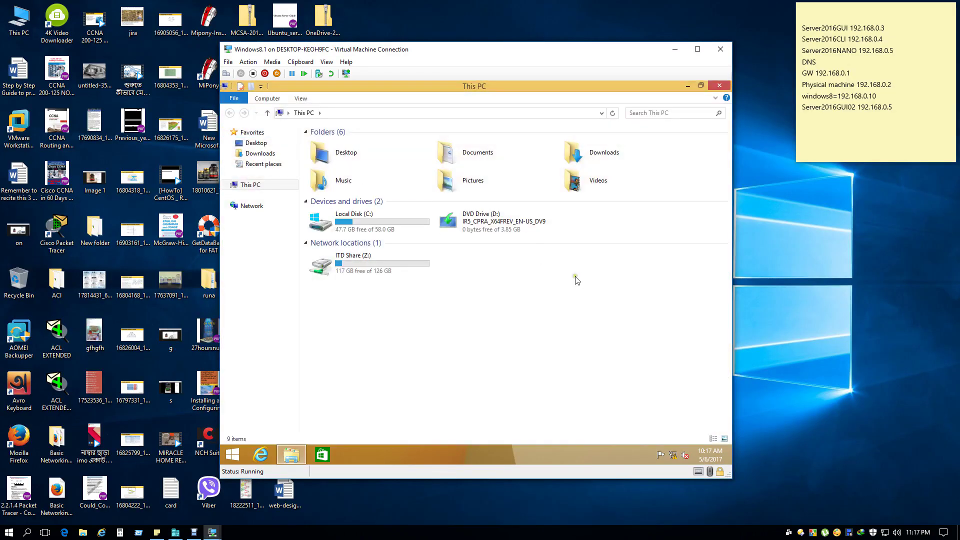
{"action": "double_click", "coordinate": [352, 270]}
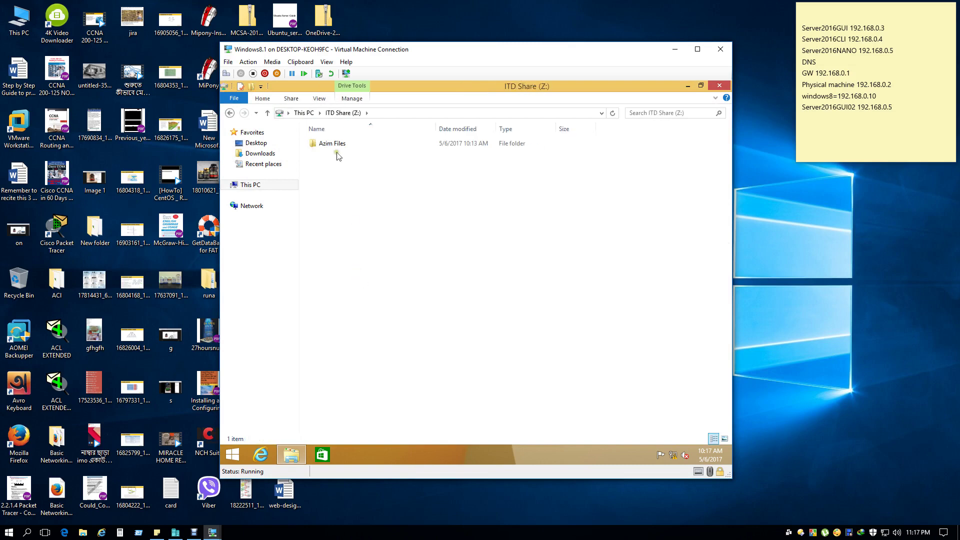
{"action": "double_click", "coordinate": [338, 150]}
Try to permanently delete the text document; access is denied despite two retries.
{"action": "right_click", "coordinate": [337, 147]}
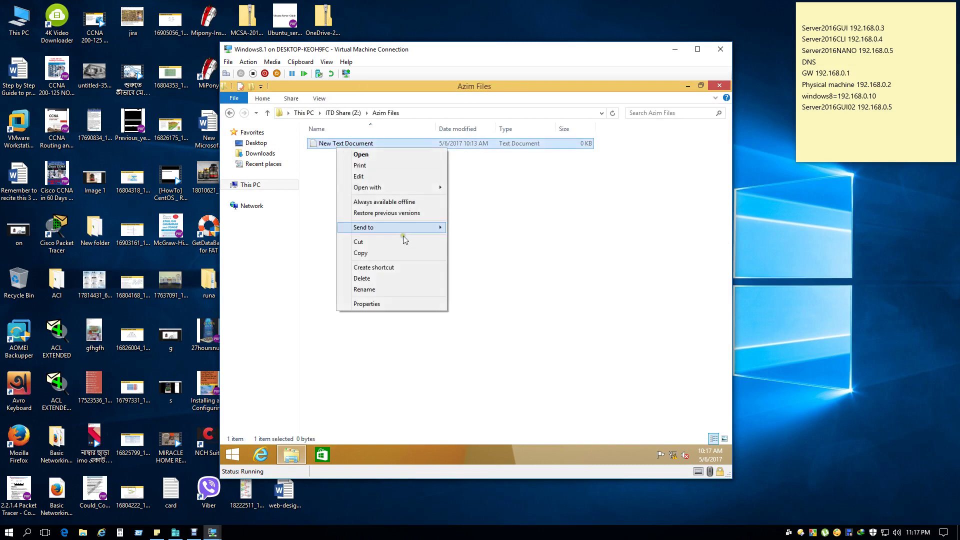
{"action": "left_click", "coordinate": [403, 278]}
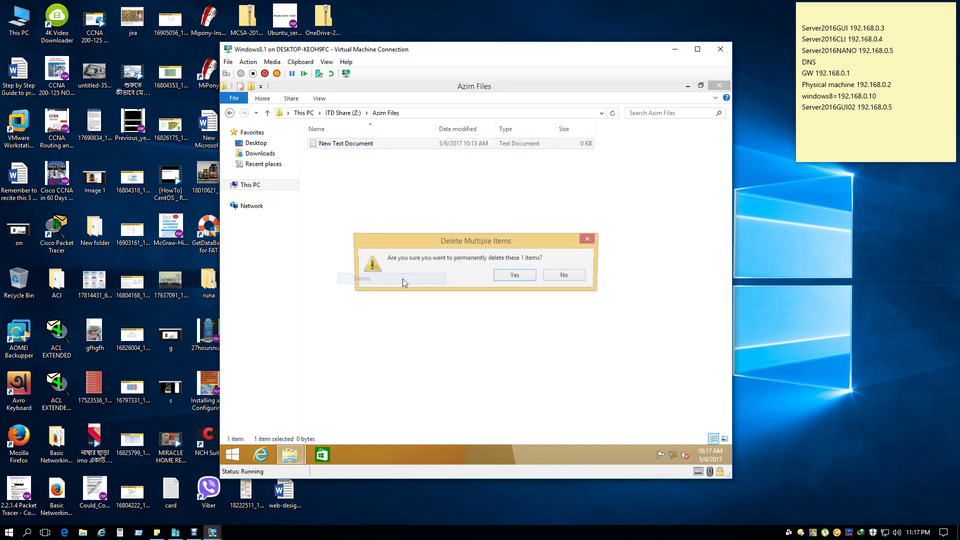
{"action": "left_click", "coordinate": [515, 275]}
{"action": "left_click", "coordinate": [499, 217]}
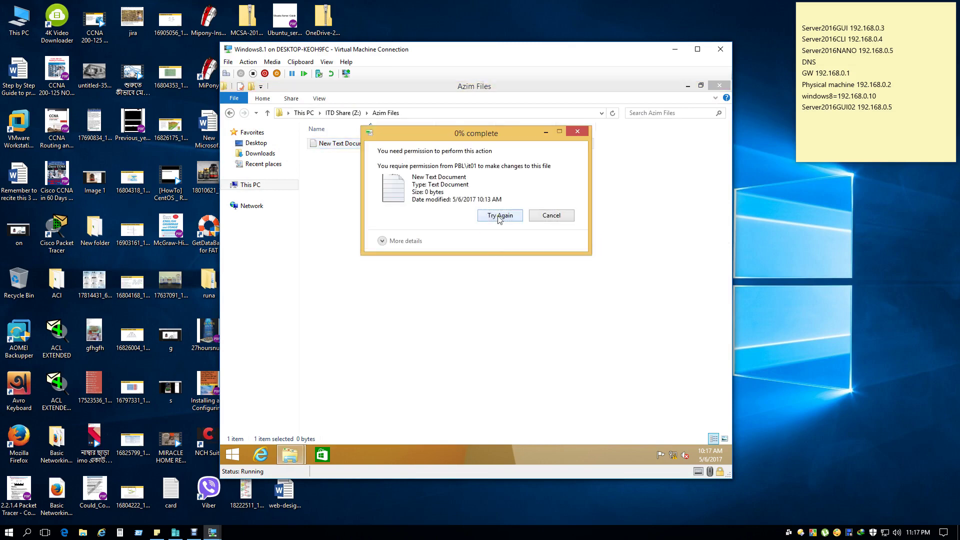
{"action": "left_click", "coordinate": [499, 217]}
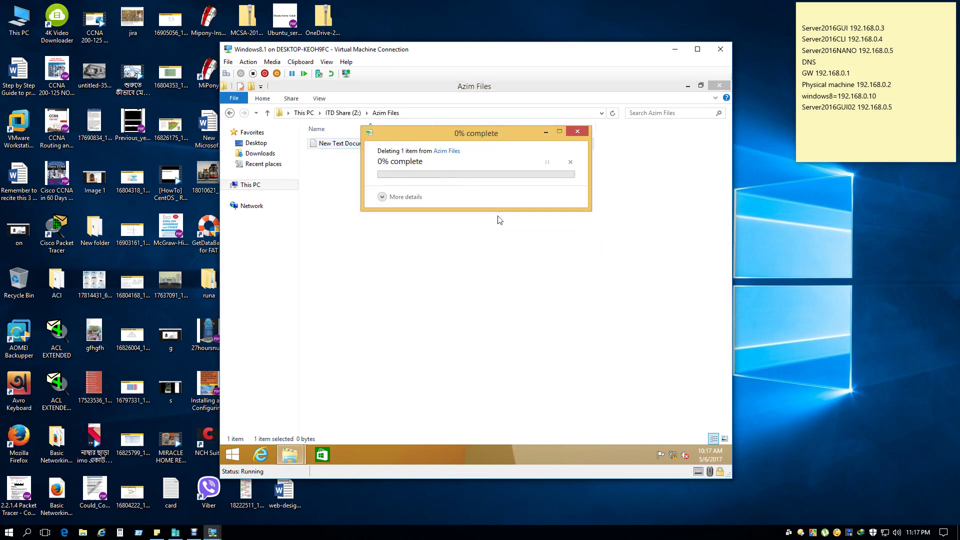
{"action": "left_click", "coordinate": [558, 216]}
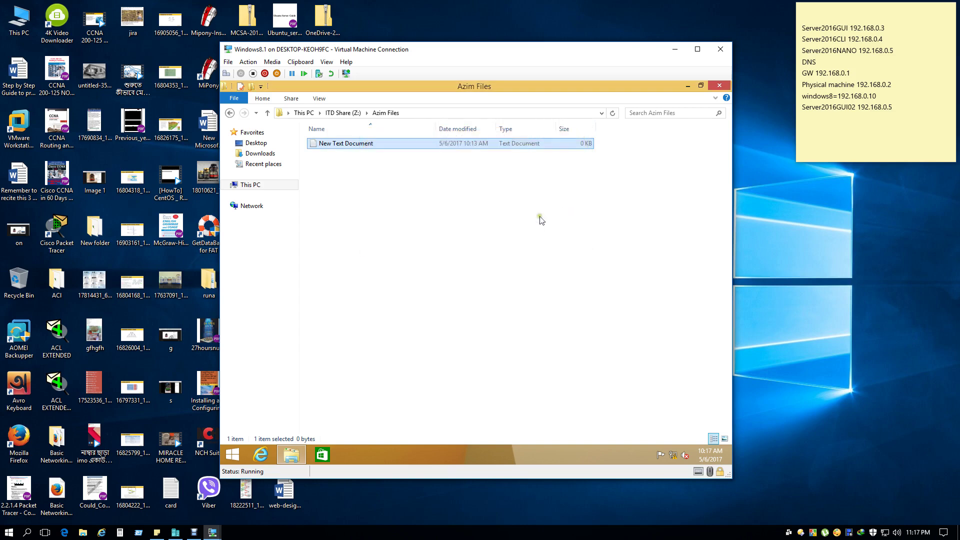
Refresh the folder listing and close the folder window.
{"action": "right_click", "coordinate": [362, 211]}
{"action": "left_click", "coordinate": [397, 251]}
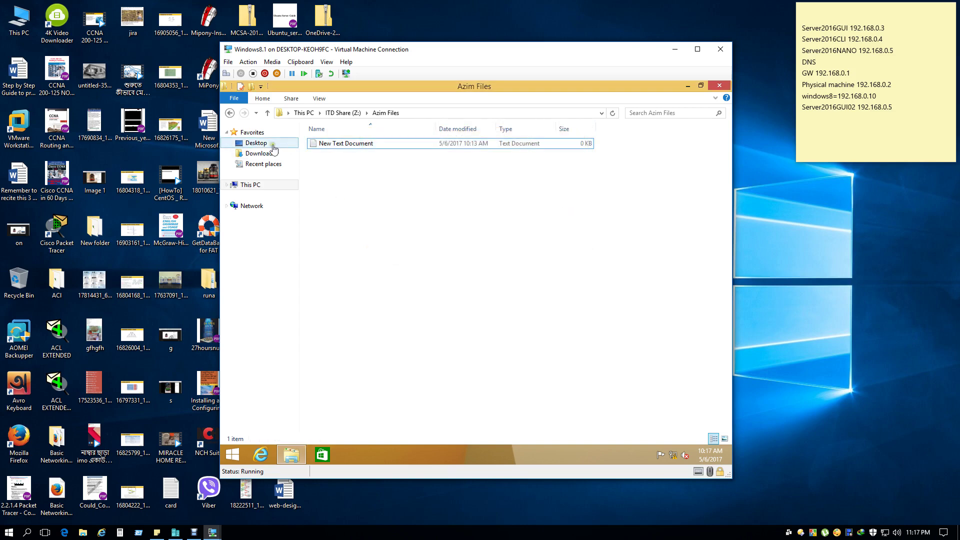
{"action": "left_click", "coordinate": [719, 86]}
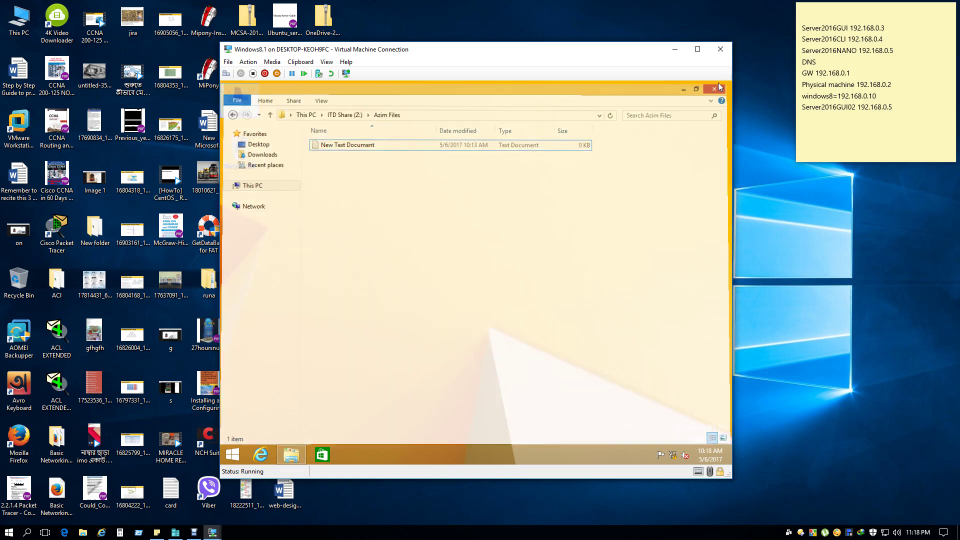
{"action": "right_click", "coordinate": [458, 247]}
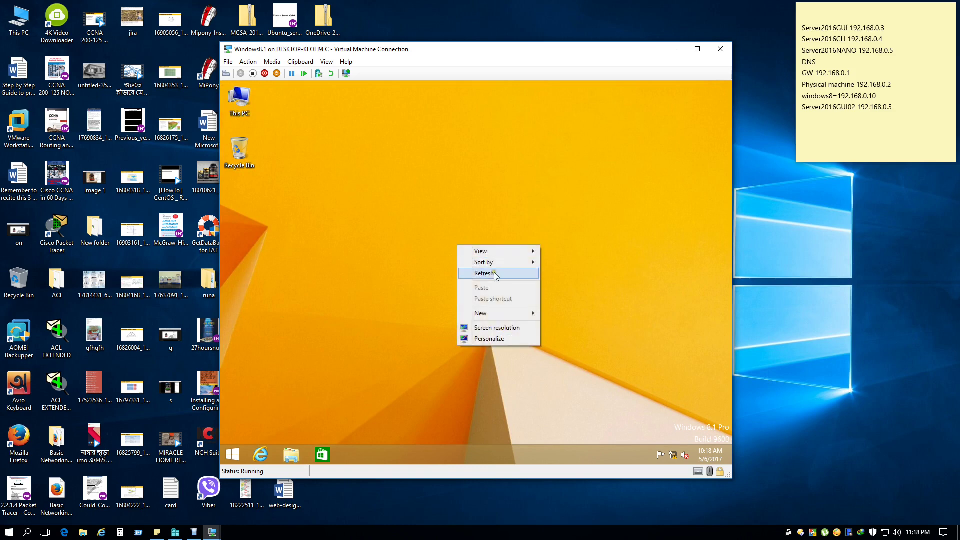
{"action": "left_click", "coordinate": [494, 273]}
{"action": "double_click", "coordinate": [240, 100]}
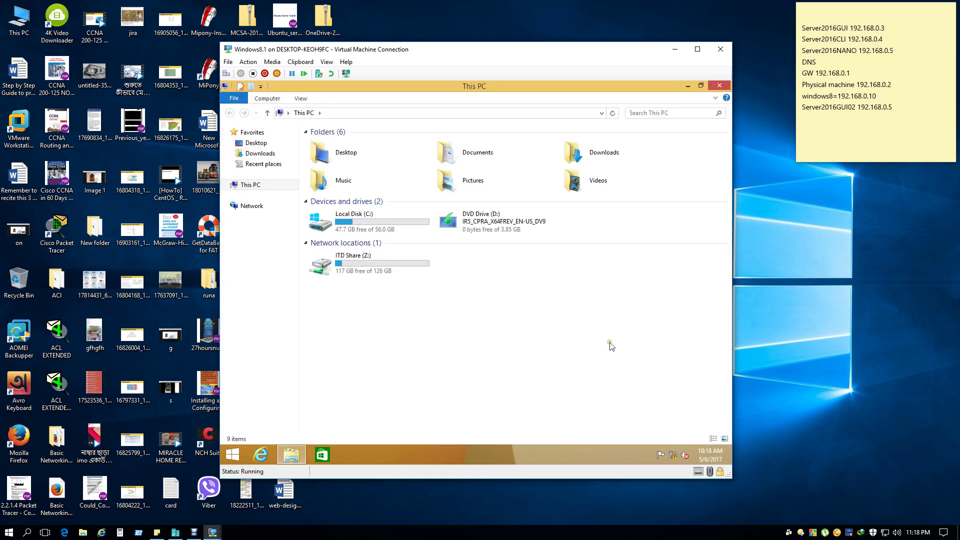
{"action": "right_click", "coordinate": [849, 532]}
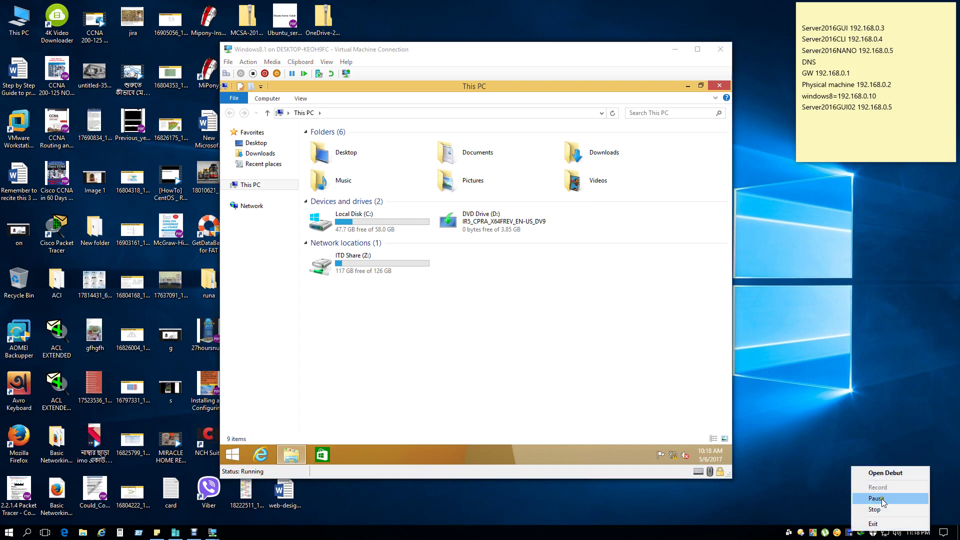
{"action": "left_click", "coordinate": [479, 324]}
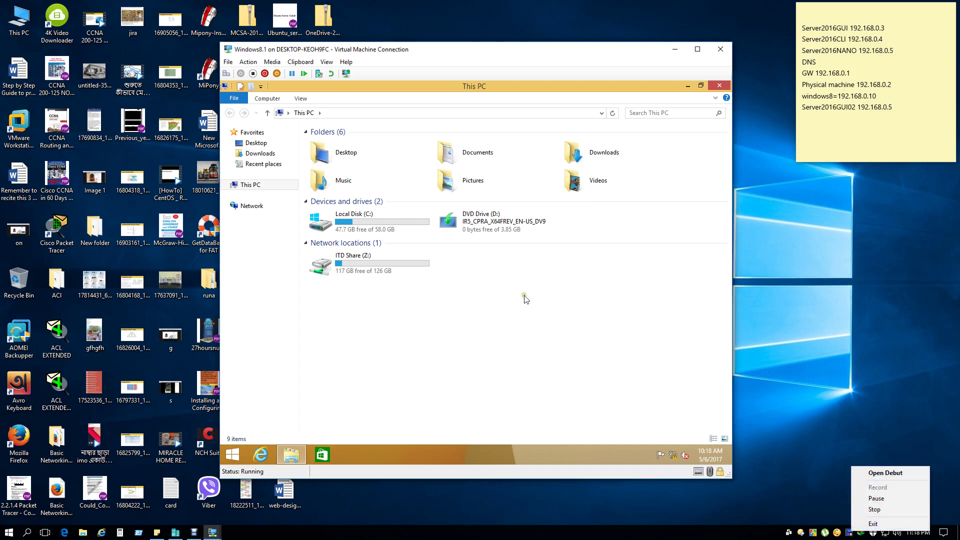
{"action": "left_click", "coordinate": [720, 86]}
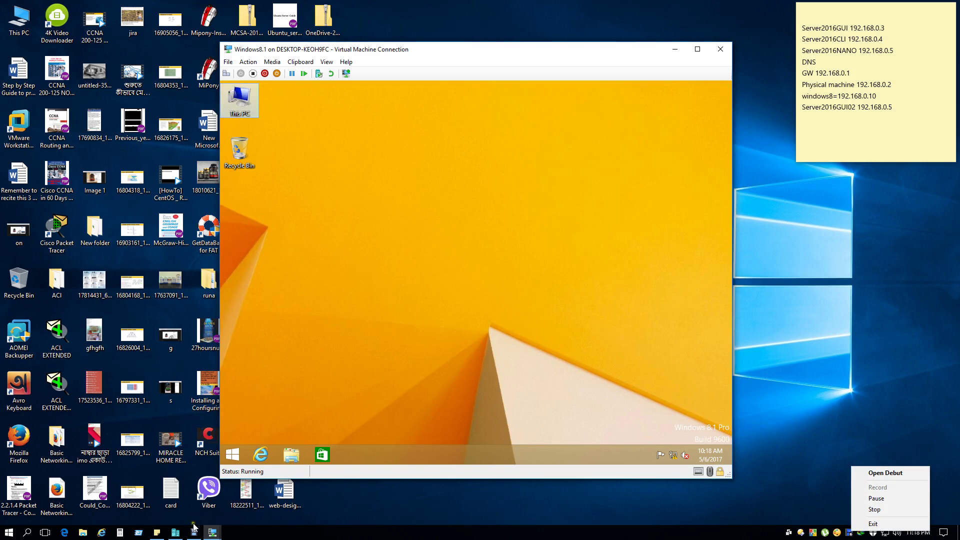
{"action": "left_click", "coordinate": [212, 533]}
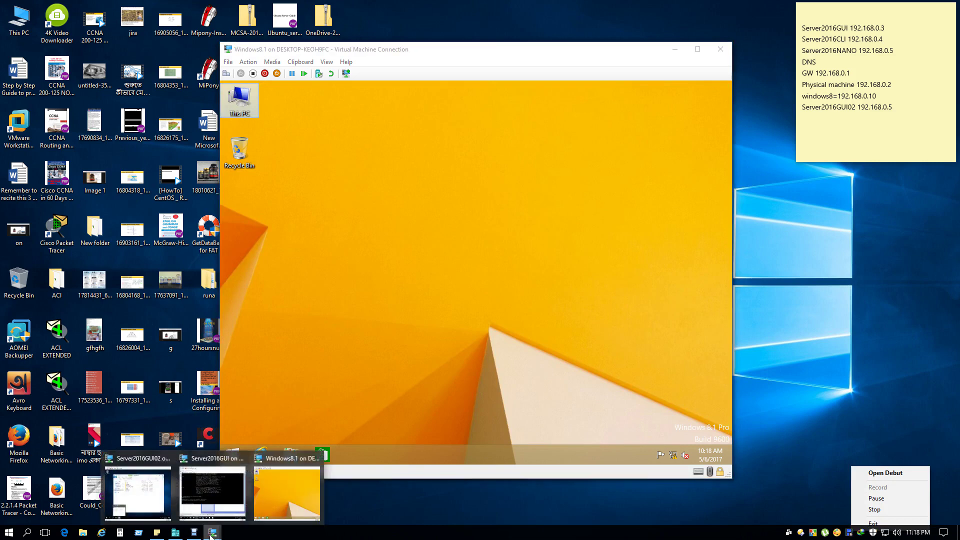
{"action": "left_click", "coordinate": [212, 534]}
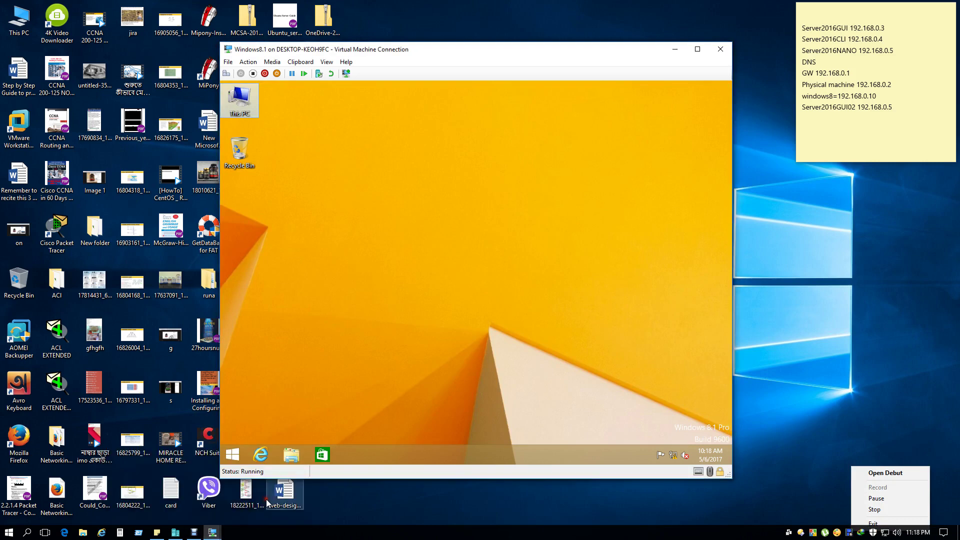
{"action": "left_click", "coordinate": [214, 536]}
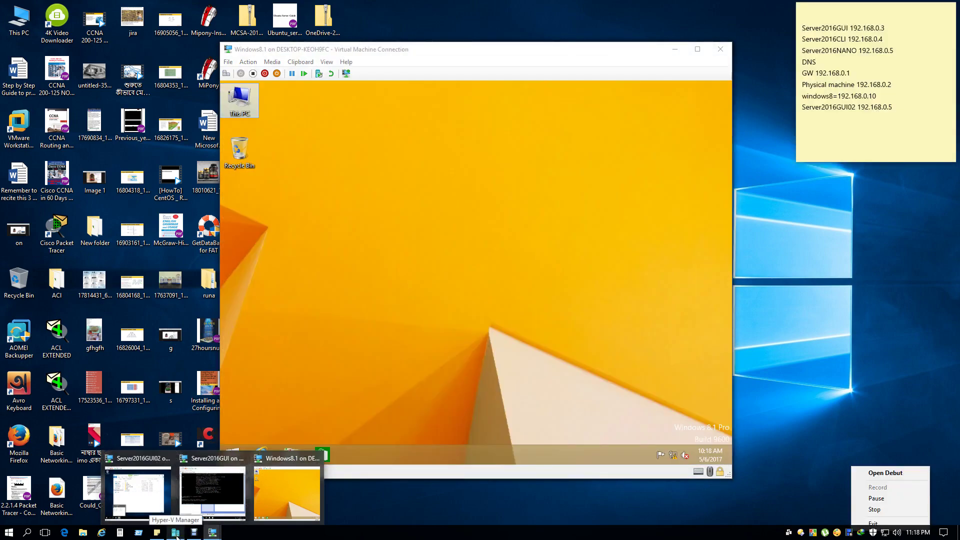
{"action": "mouse_move", "coordinate": [140, 487]}
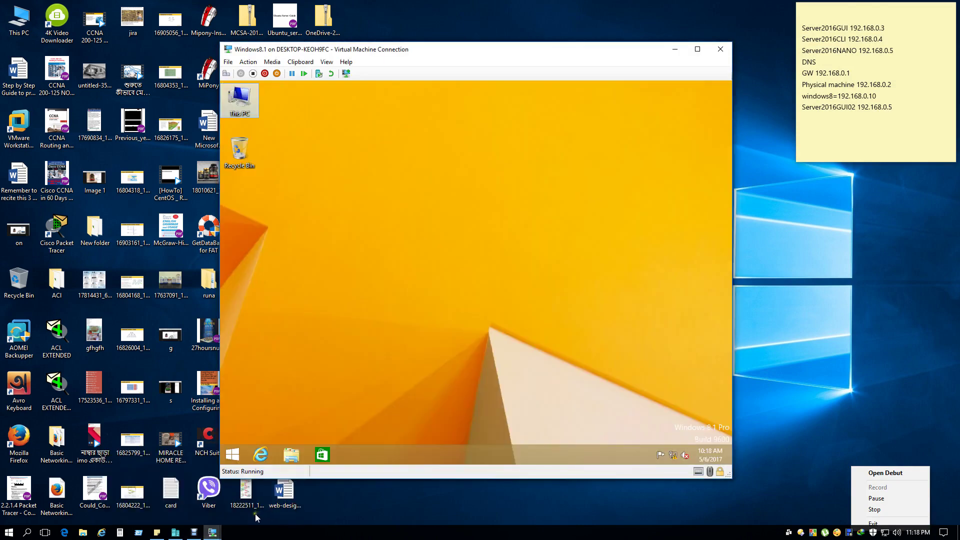
On Server2016GUI, close Command Prompt, Group Policy Management Editor and Group Policy Management.
{"action": "left_click", "coordinate": [209, 501]}
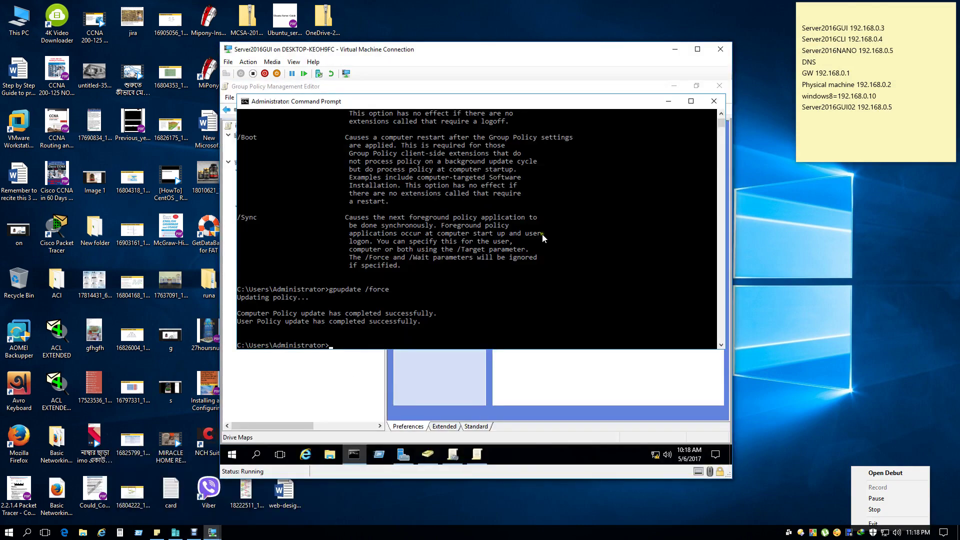
{"action": "left_click", "coordinate": [714, 102]}
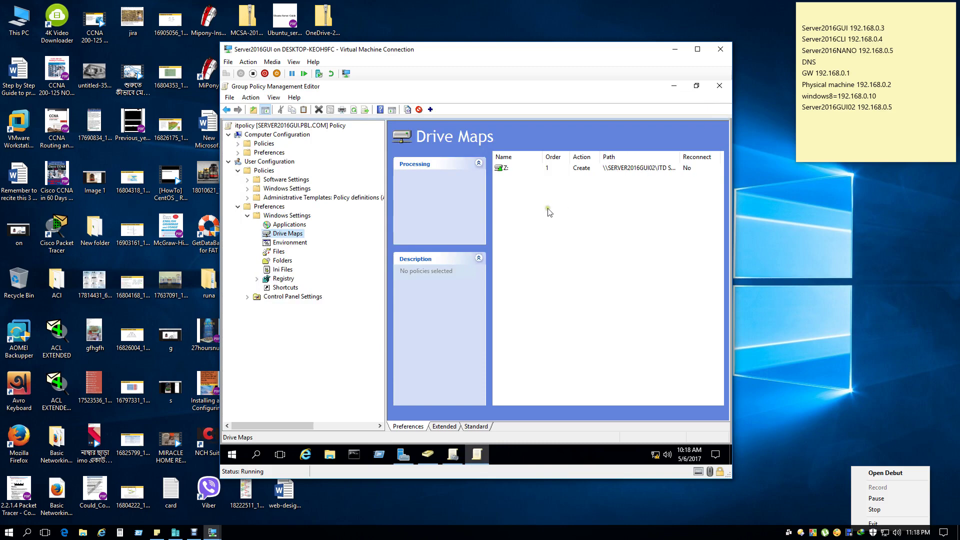
{"action": "left_click", "coordinate": [719, 86]}
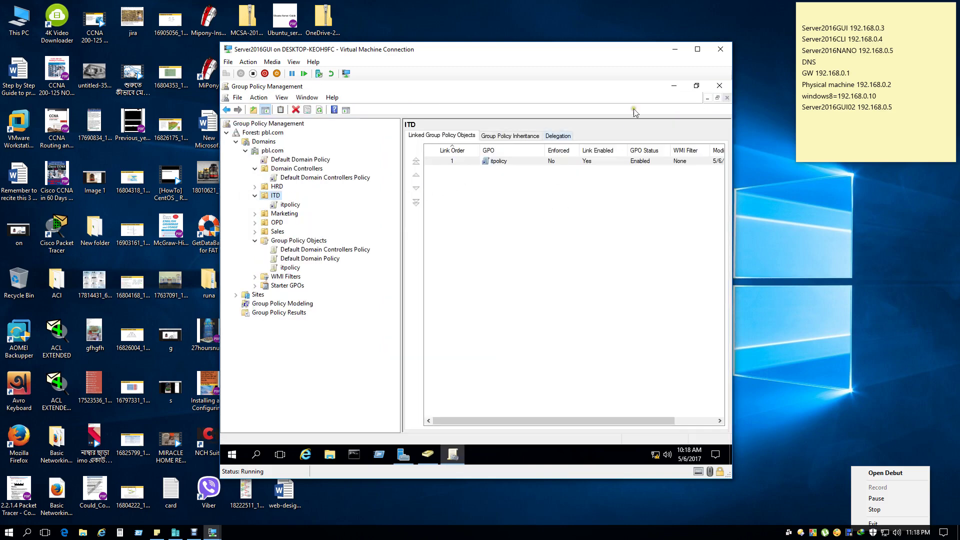
{"action": "left_click", "coordinate": [720, 86]}
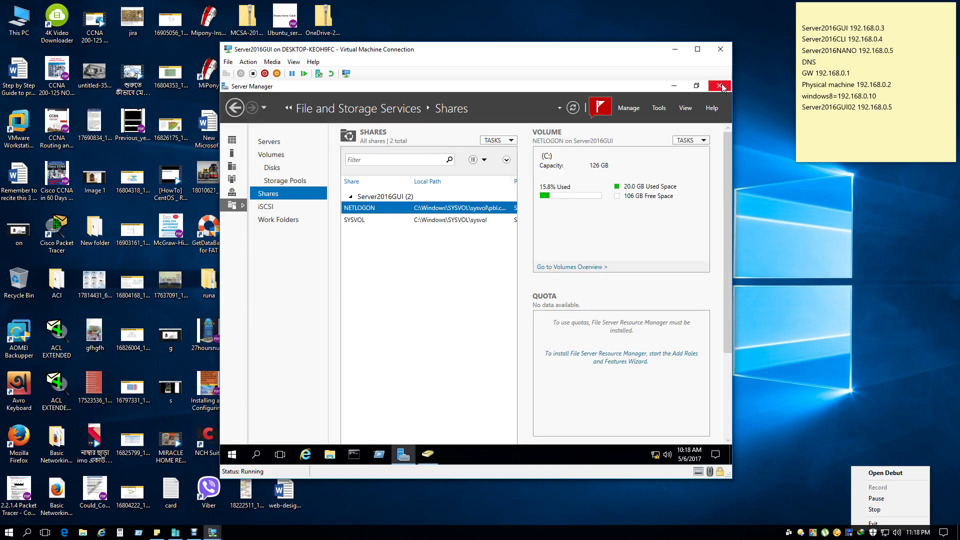
Refresh the shares list, minimize Server Manager, view the HRD users, and return to Windows 8.1.
{"action": "left_click", "coordinate": [579, 110]}
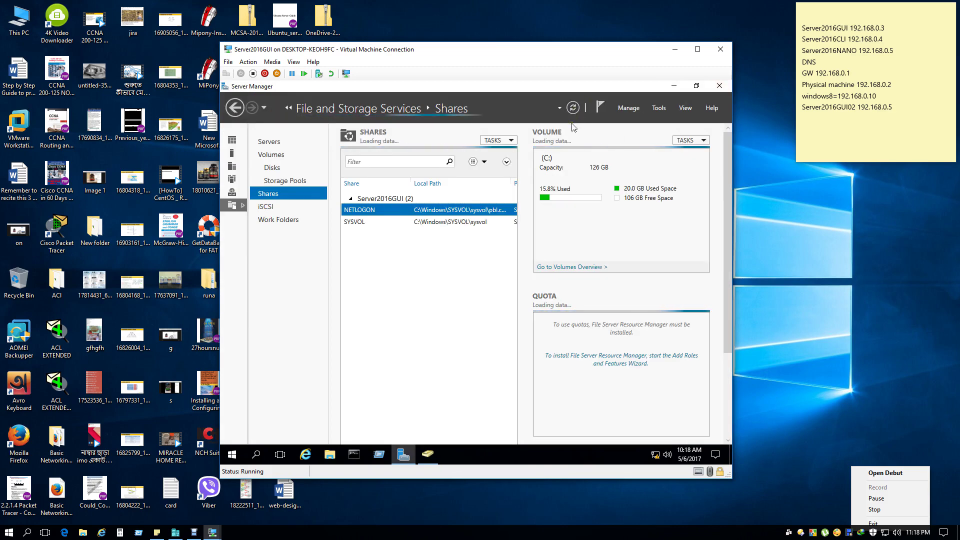
{"action": "left_click", "coordinate": [674, 86]}
{"action": "left_click", "coordinate": [259, 189]}
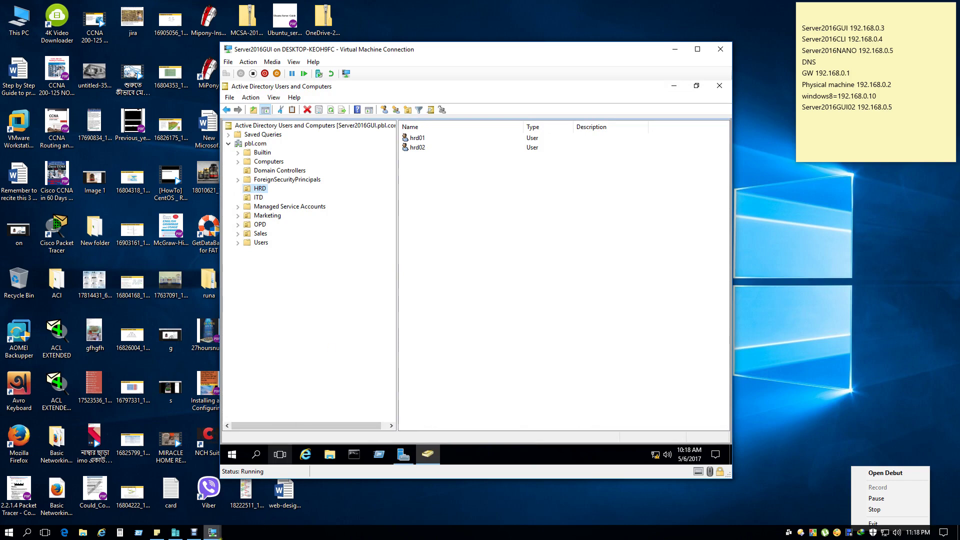
{"action": "mouse_move", "coordinate": [212, 533]}
{"action": "left_click", "coordinate": [287, 486]}
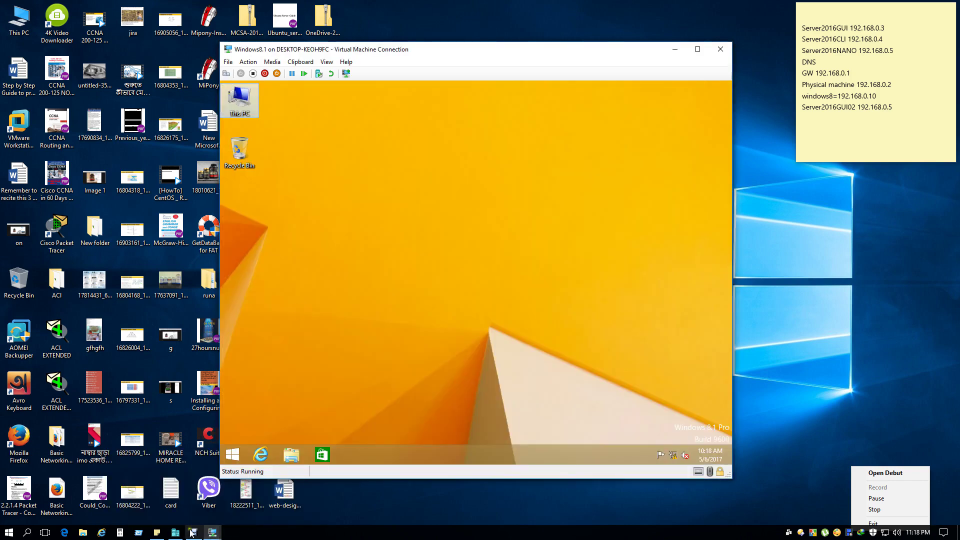
Sign out of Windows 8.1 and bring up the sign-in screen via Ctrl+Alt+Delete.
{"action": "right_click", "coordinate": [233, 454]}
{"action": "mouse_move", "coordinate": [313, 438]}
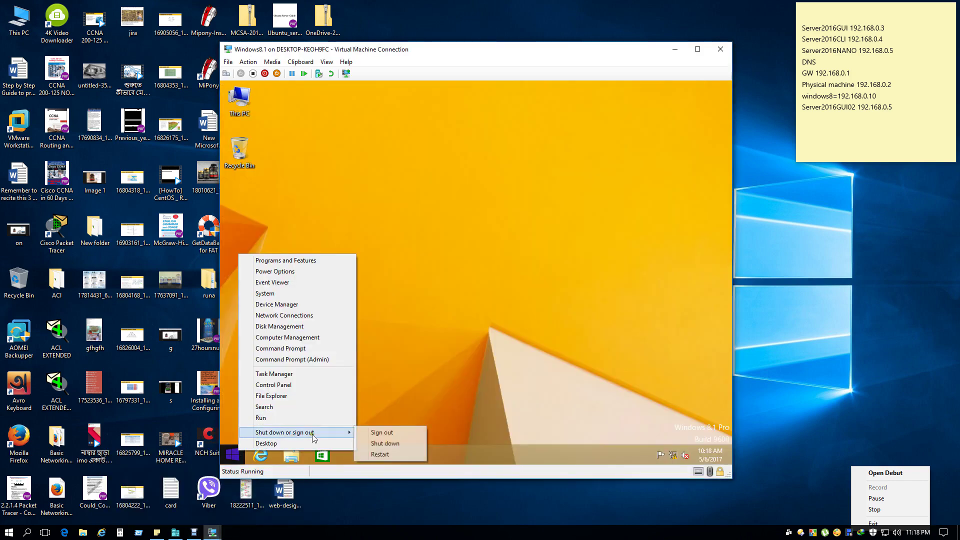
{"action": "left_click", "coordinate": [388, 433]}
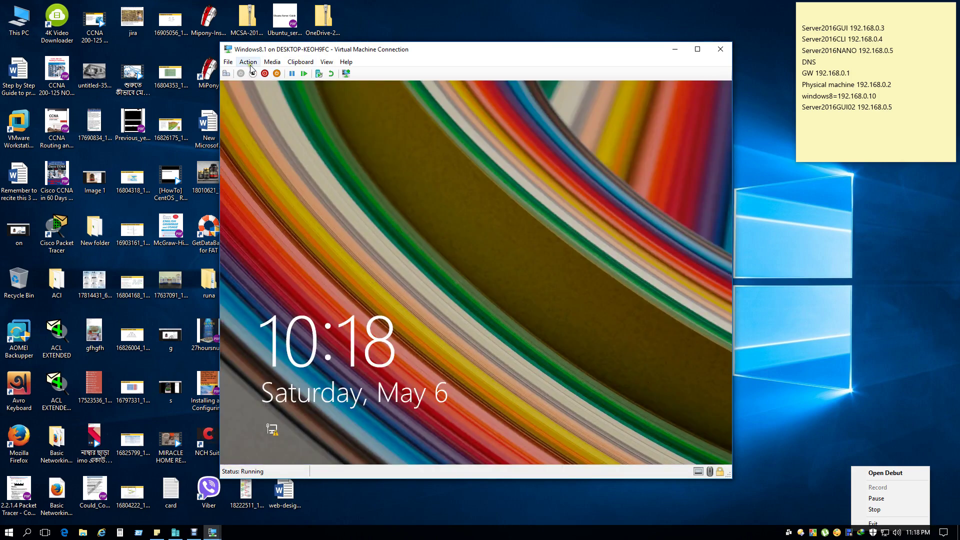
{"action": "left_click", "coordinate": [249, 63]}
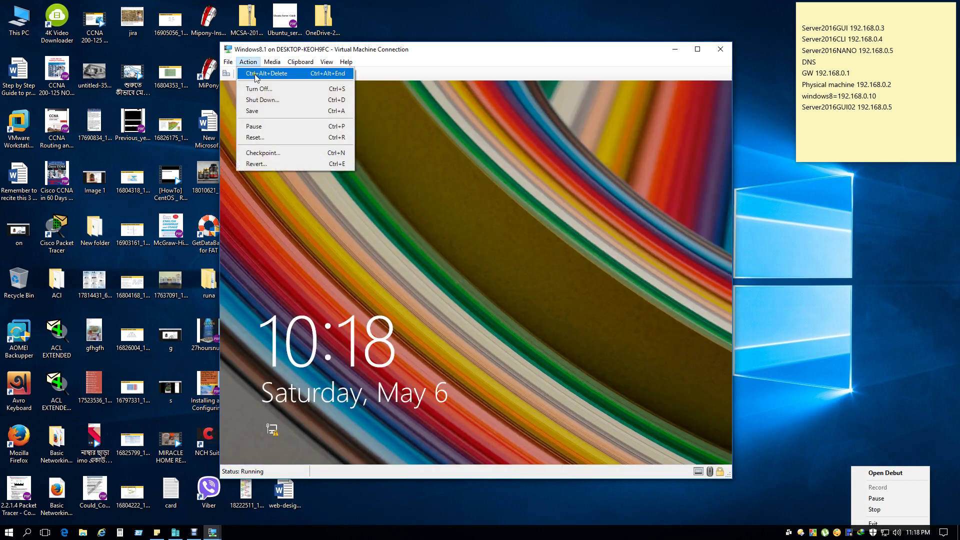
{"action": "left_click", "coordinate": [265, 72]}
Sign in as other user hrd01 with its password, then switch to Server2016GUI02.
{"action": "left_click", "coordinate": [509, 254]}
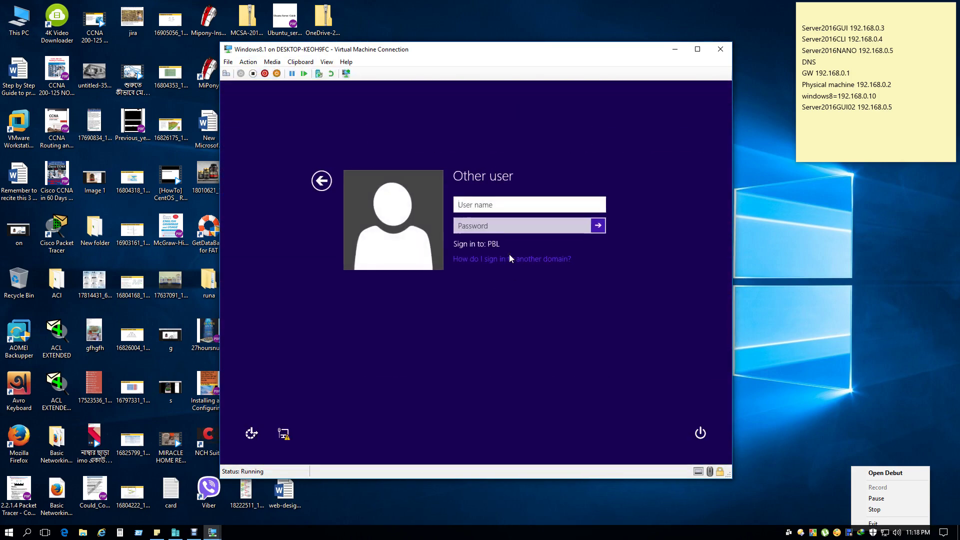
{"action": "type", "text": "hrd01"}
{"action": "left_click", "coordinate": [506, 226]}
{"action": "type", "text": "P"}
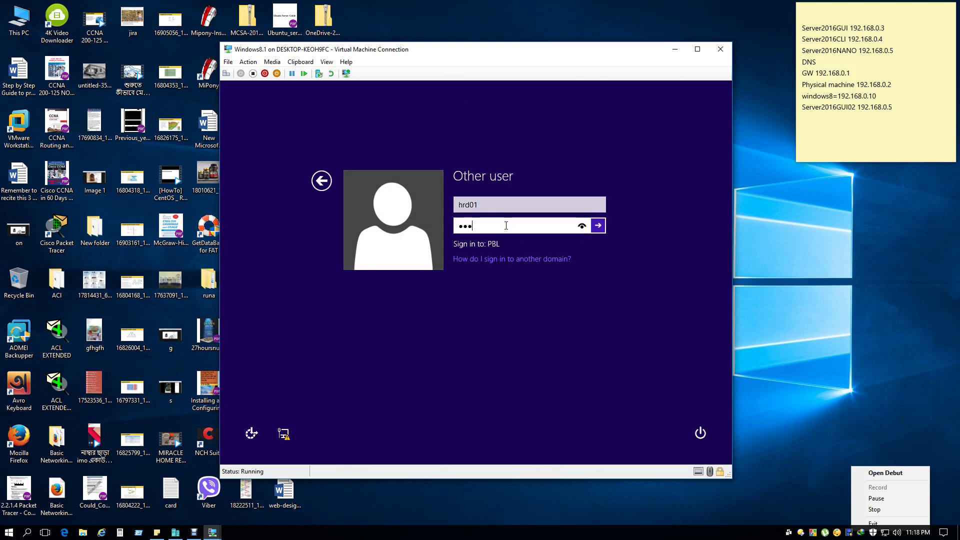
{"action": "key", "text": "Return"}
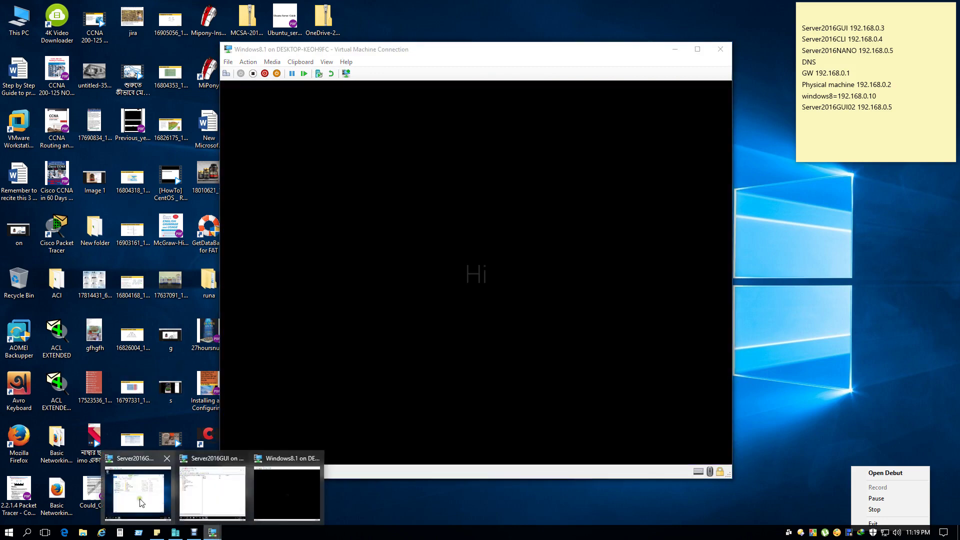
{"action": "left_click", "coordinate": [141, 502]}
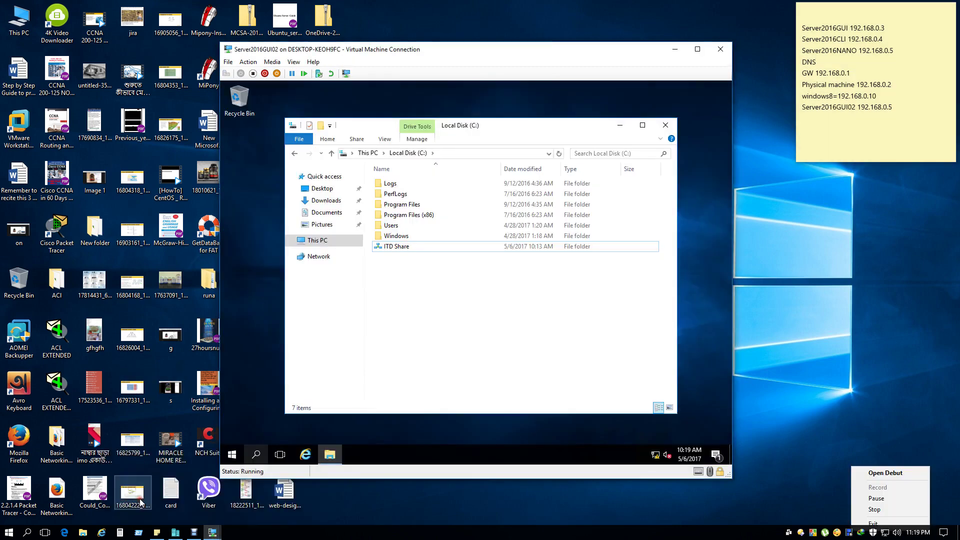
On Server2016GUI's Server Manager Shares page, select ITD Share and widen the list to show Protocol.
{"action": "left_click", "coordinate": [212, 532]}
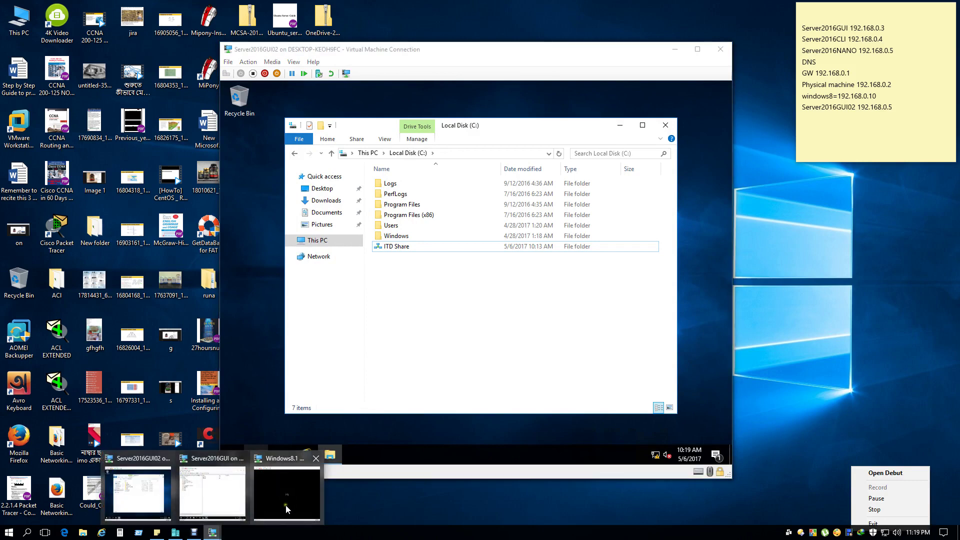
{"action": "left_click", "coordinate": [213, 492]}
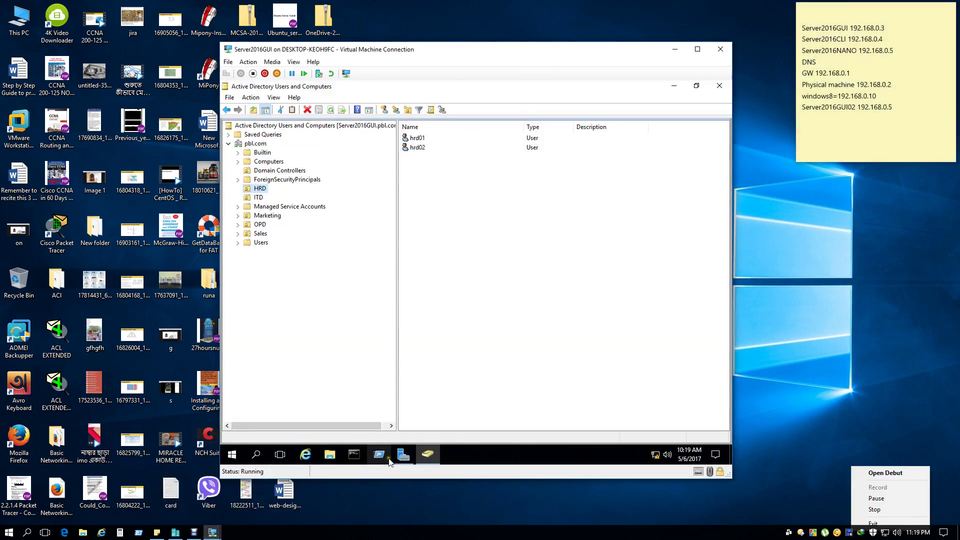
{"action": "left_click", "coordinate": [403, 454]}
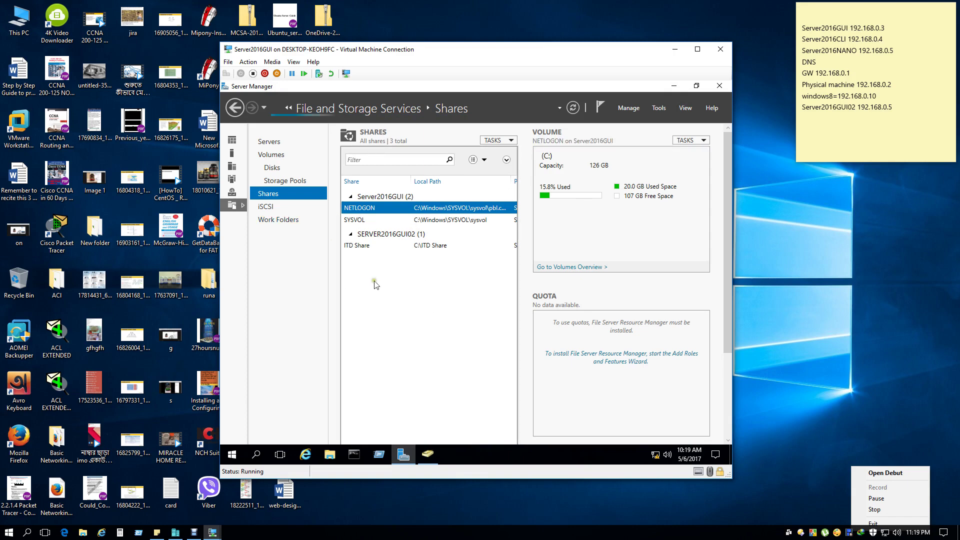
{"action": "left_click", "coordinate": [364, 247]}
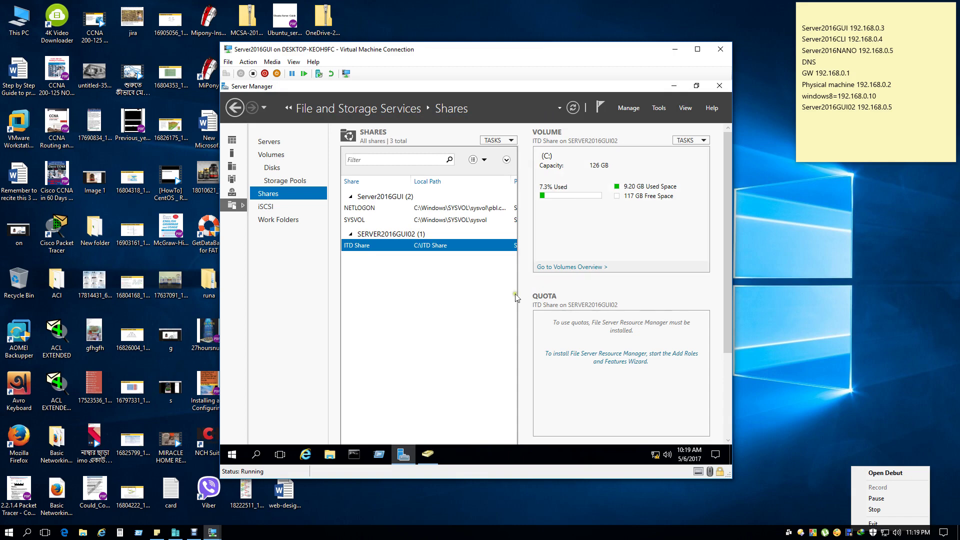
{"action": "left_click_drag", "start_coordinate": [520, 294], "coordinate": [546, 295]}
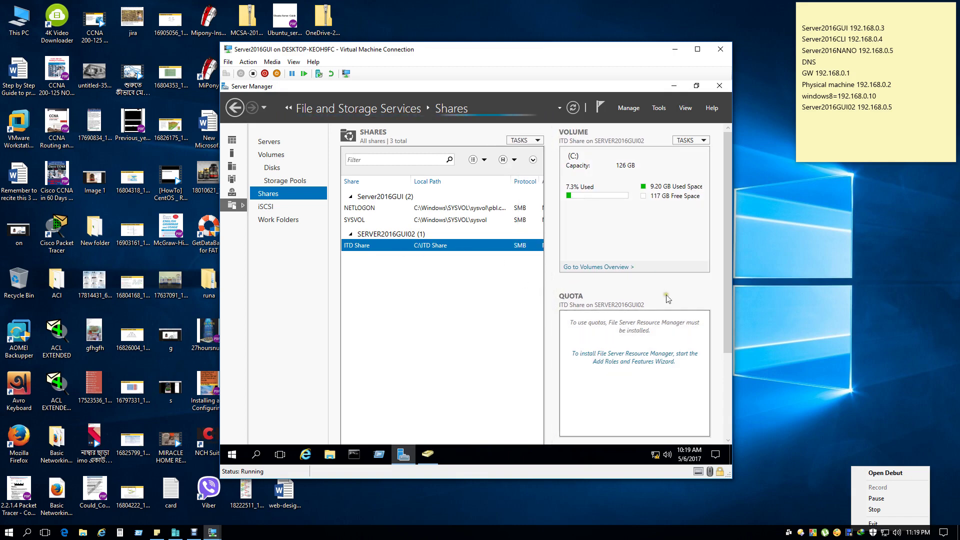
{"action": "scroll", "coordinate": [663, 309], "scroll_direction": "down", "scroll_amount": 3}
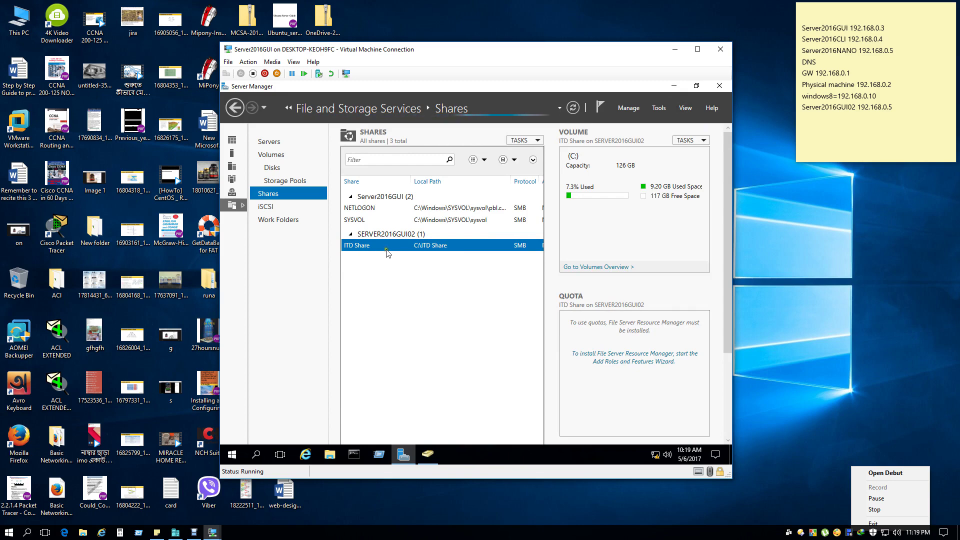
Review ITD Share's General, Permissions and Settings properties, cancel unchanged, and close Server Manager.
{"action": "right_click", "coordinate": [505, 247]}
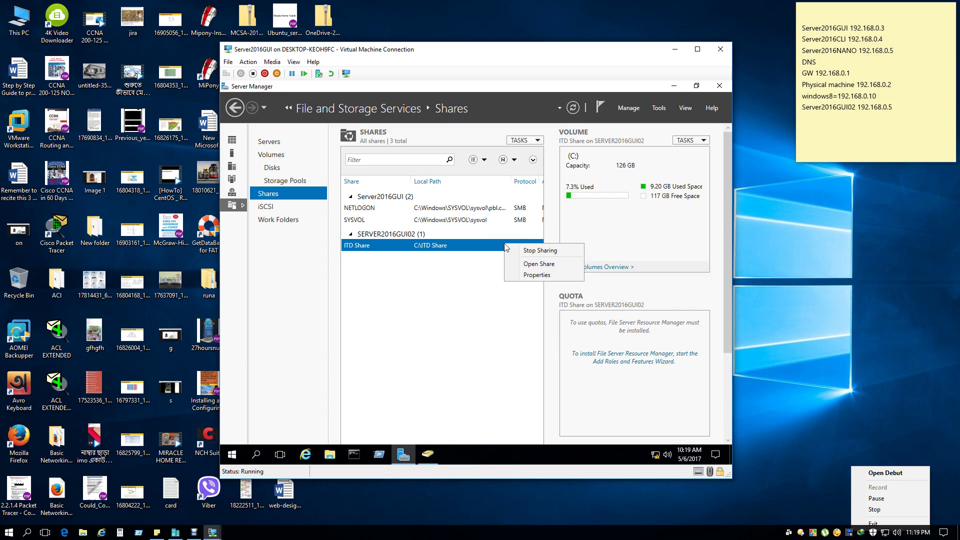
{"action": "left_click", "coordinate": [533, 275]}
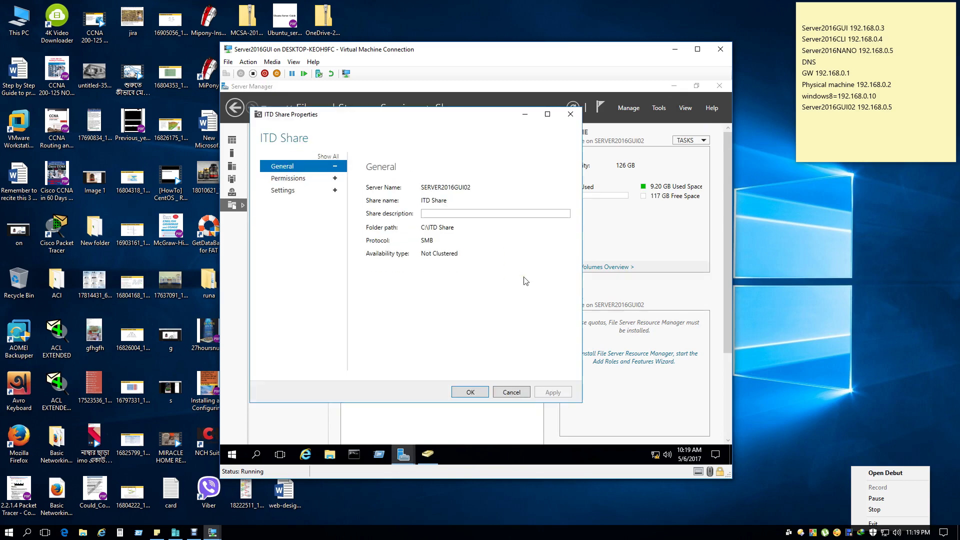
{"action": "left_click", "coordinate": [294, 181]}
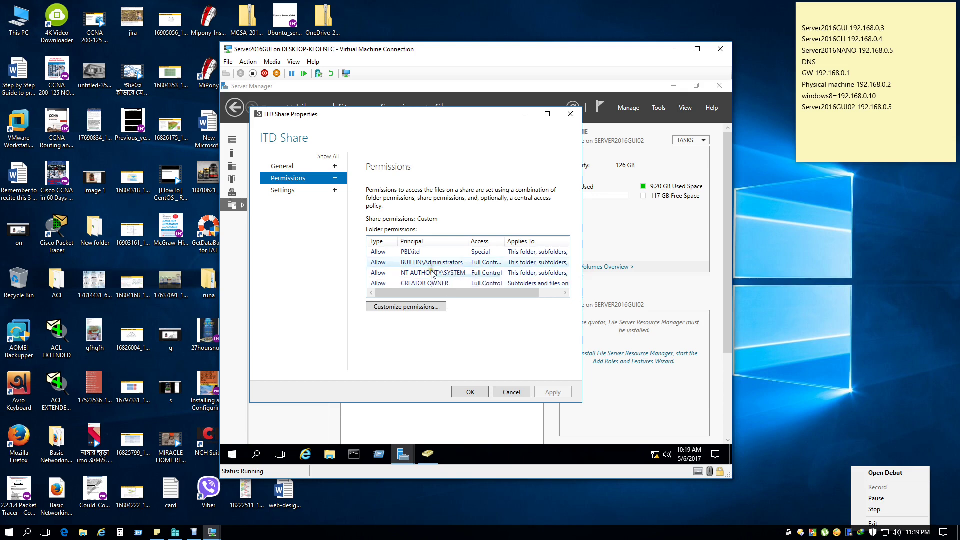
{"action": "left_click", "coordinate": [283, 191]}
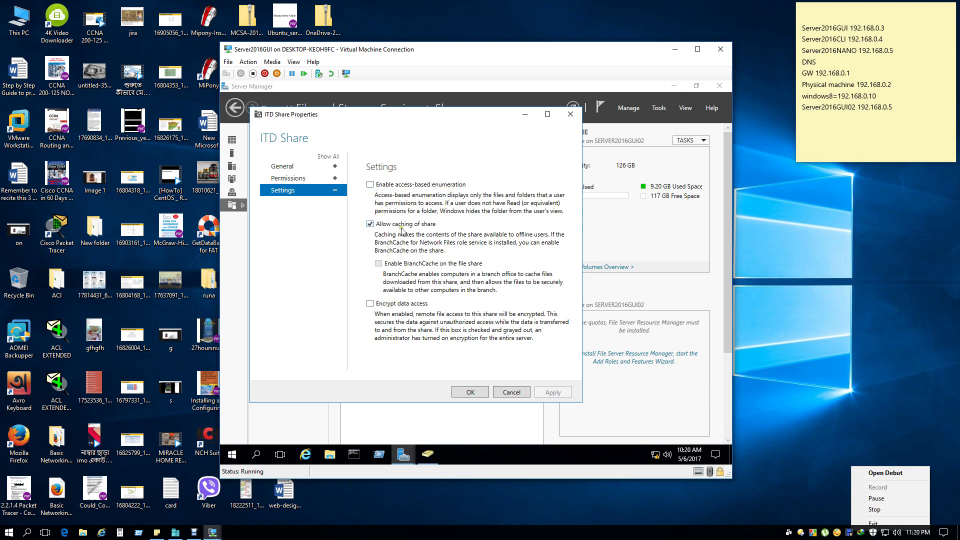
{"action": "left_click", "coordinate": [500, 394]}
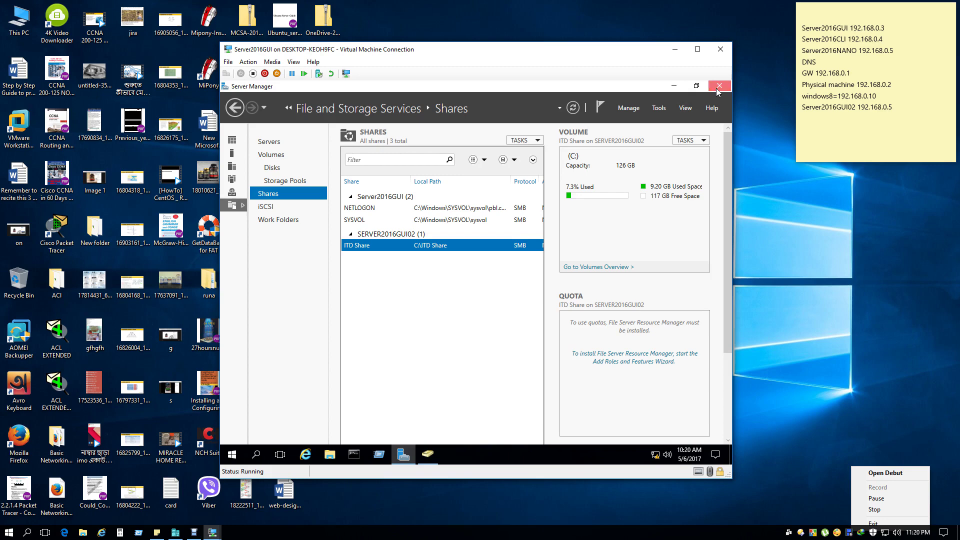
{"action": "left_click", "coordinate": [717, 86]}
Switch to Windows 8.1 and add the Computer (This PC) icon to its desktop.
{"action": "left_click", "coordinate": [718, 87]}
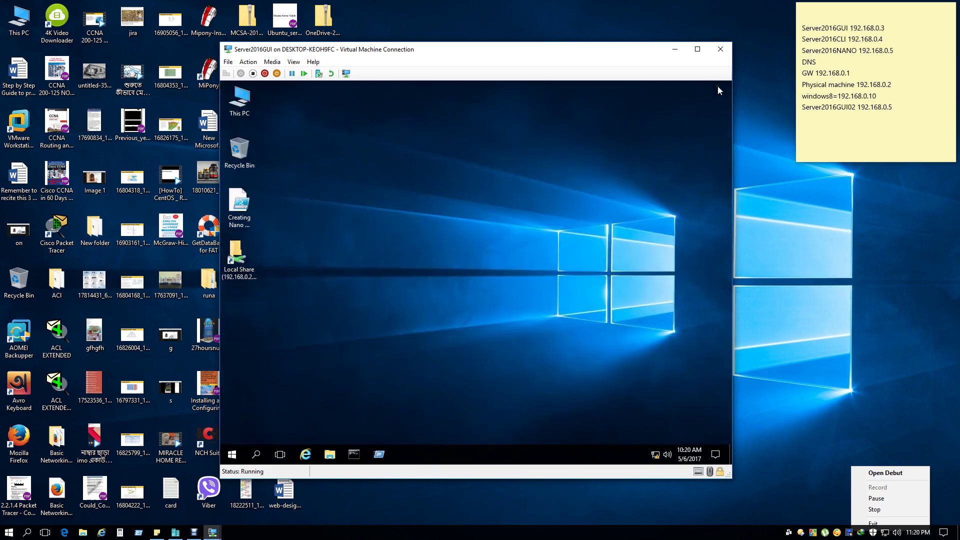
{"action": "left_click", "coordinate": [212, 532]}
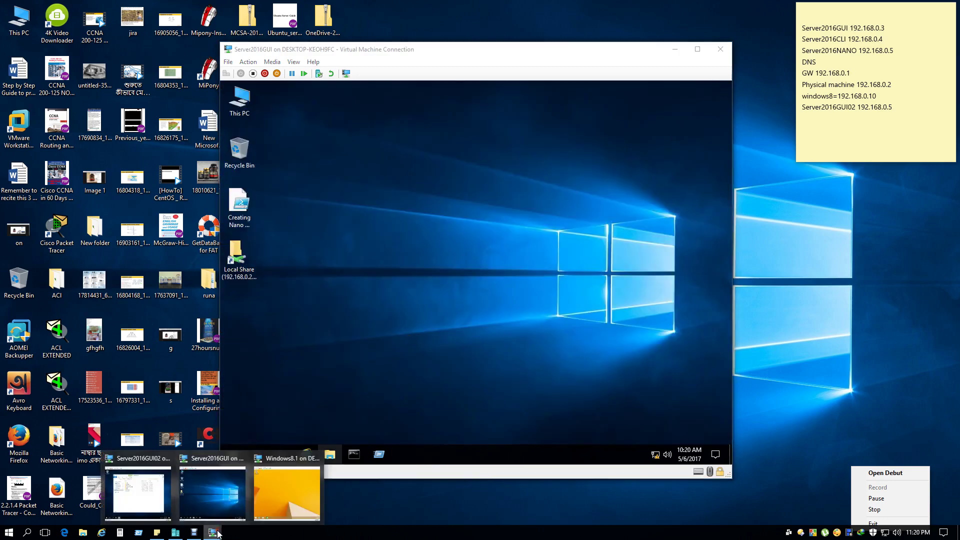
{"action": "left_click", "coordinate": [291, 495]}
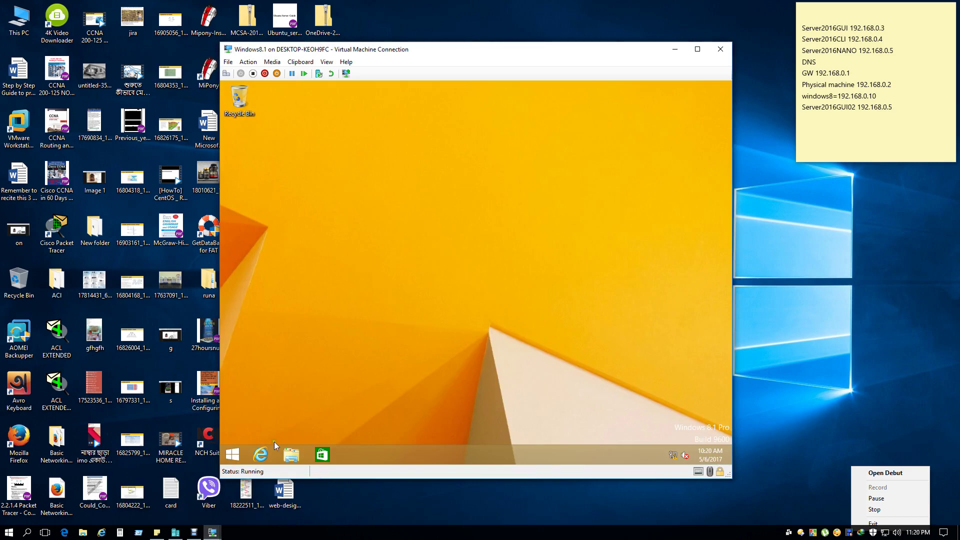
{"action": "right_click", "coordinate": [359, 332]}
{"action": "left_click", "coordinate": [401, 423]}
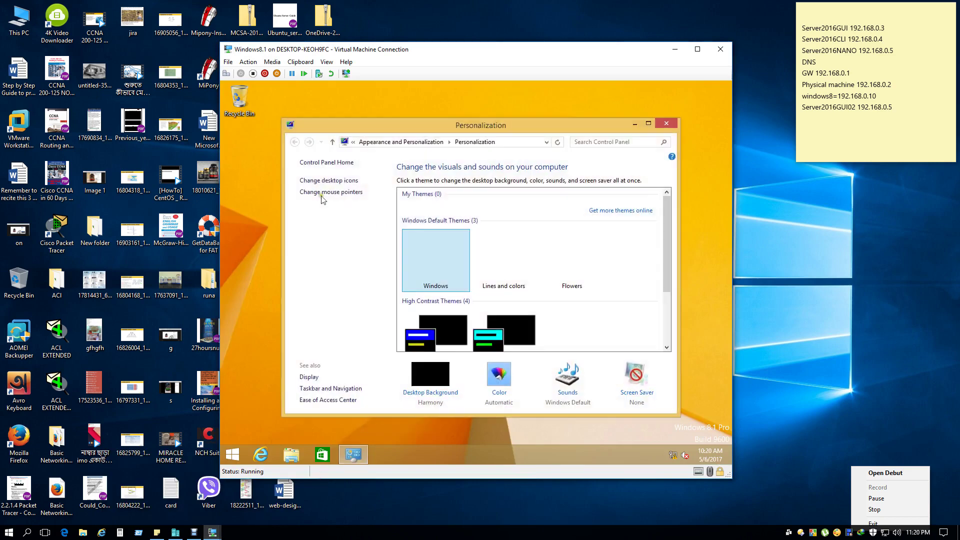
{"action": "left_click", "coordinate": [320, 181]}
{"action": "left_click", "coordinate": [294, 180]}
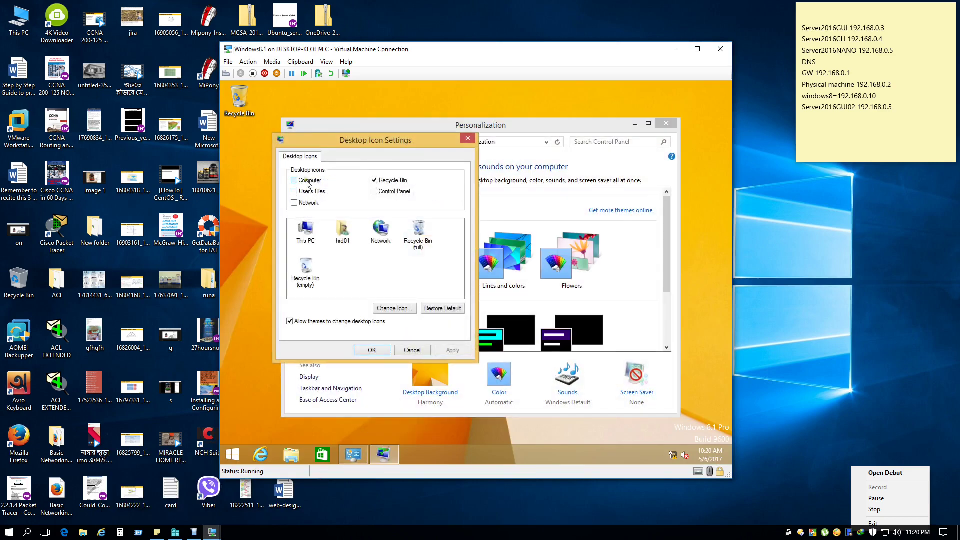
{"action": "left_click", "coordinate": [365, 350]}
{"action": "left_click", "coordinate": [666, 123]}
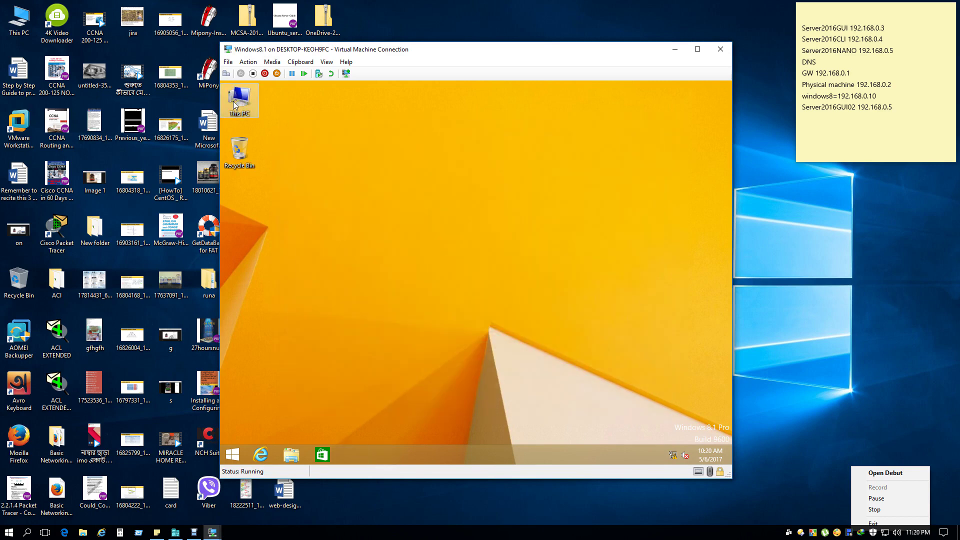
{"action": "double_click", "coordinate": [234, 101]}
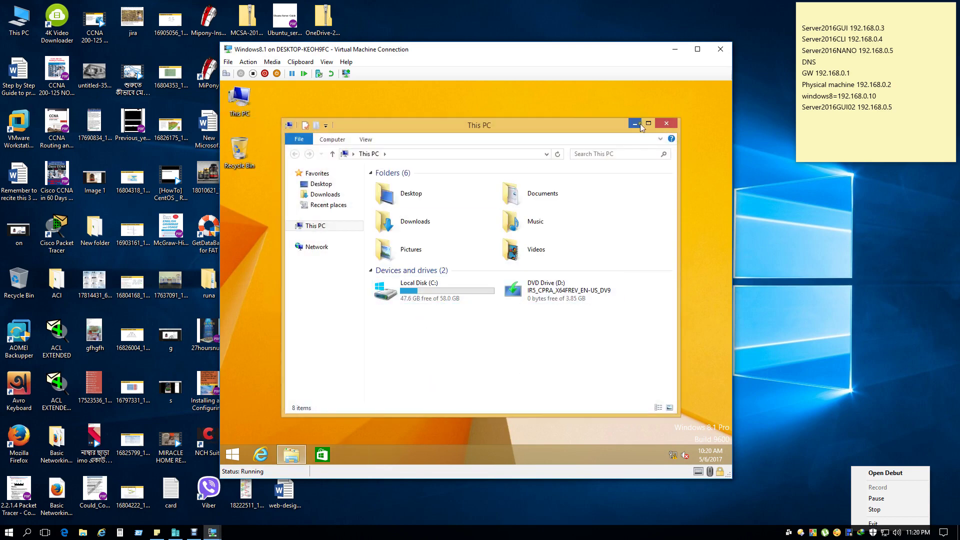
{"action": "left_click", "coordinate": [666, 123]}
Use Run to open the shares on server \\192.168.0.5.
{"action": "left_click", "coordinate": [233, 454]}
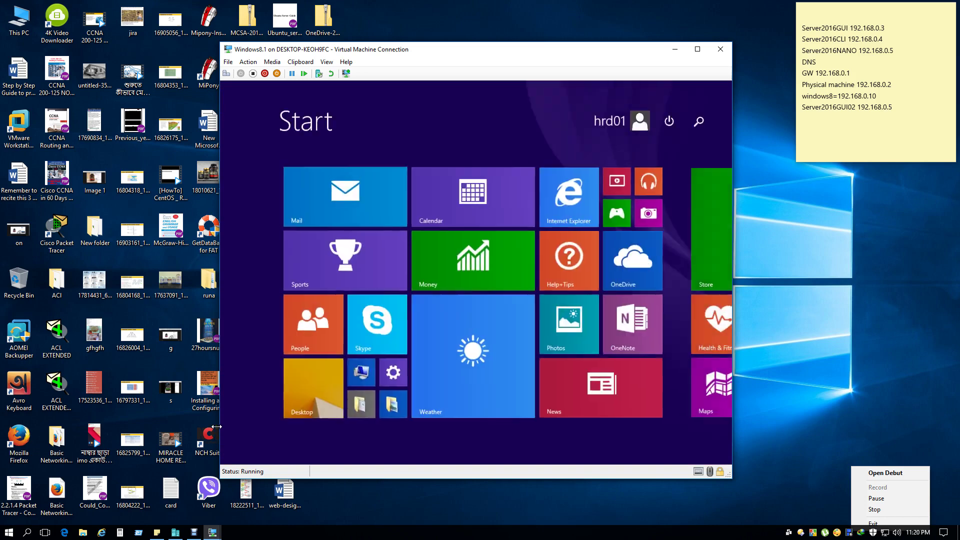
{"action": "type", "text": "run"}
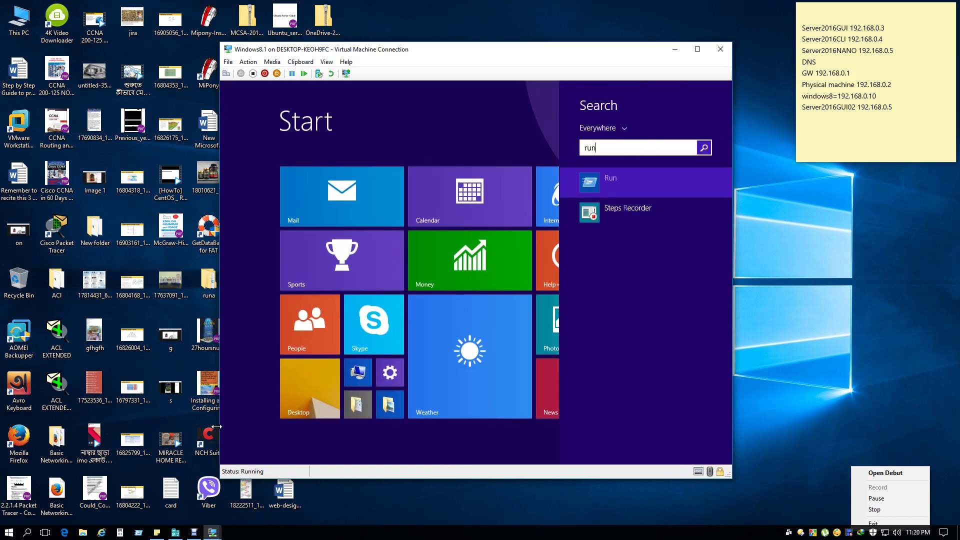
{"action": "key", "text": "Return"}
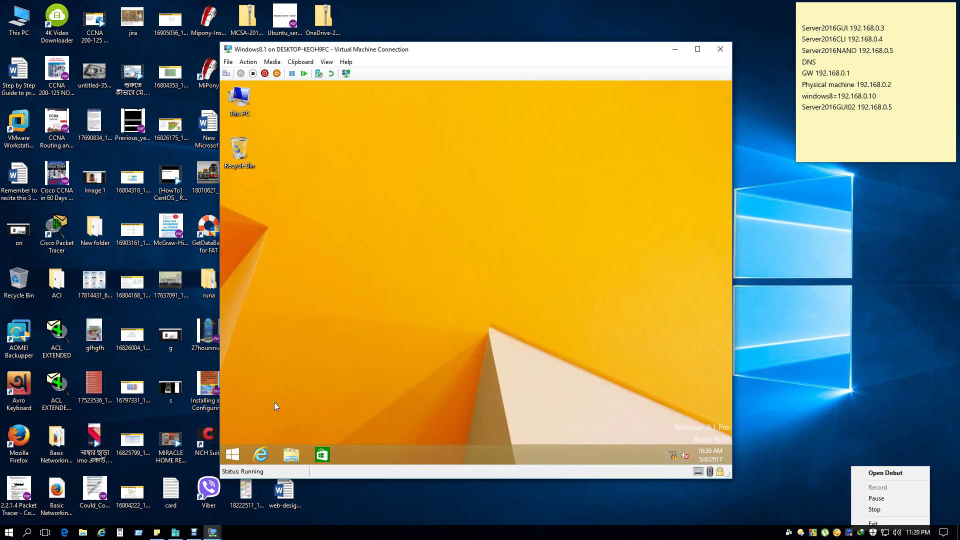
{"action": "right_click", "coordinate": [316, 393]}
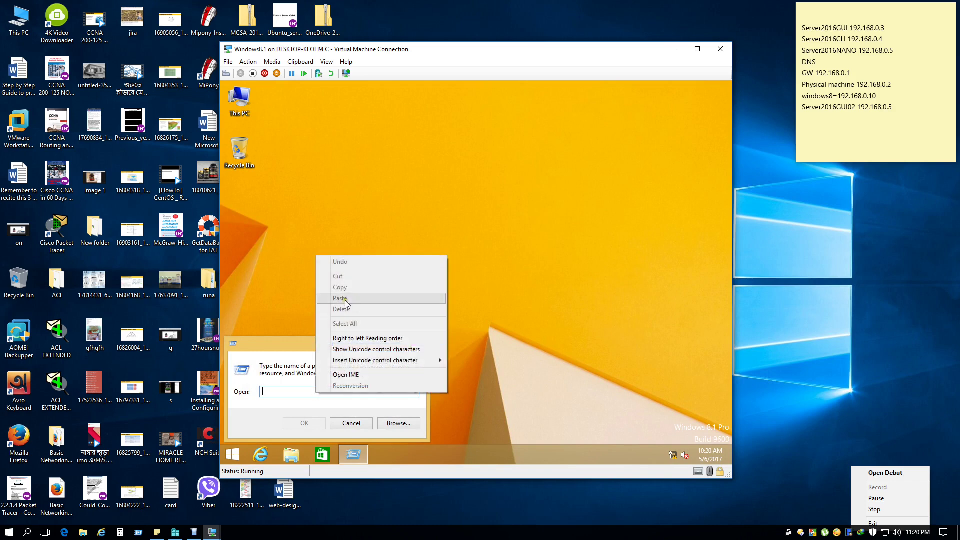
{"action": "left_click", "coordinate": [280, 396]}
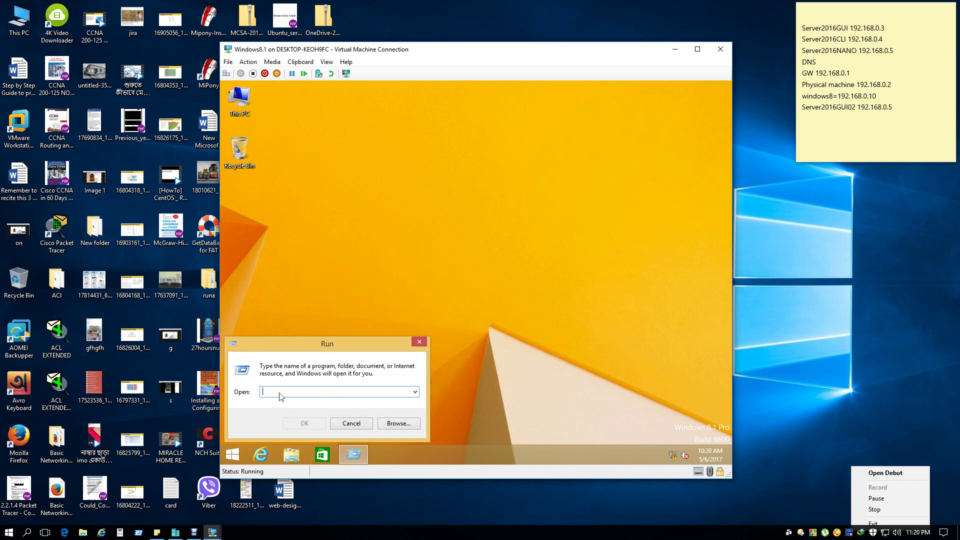
{"action": "type", "text": "\\192.168.0.5"}
{"action": "key", "text": "Return"}
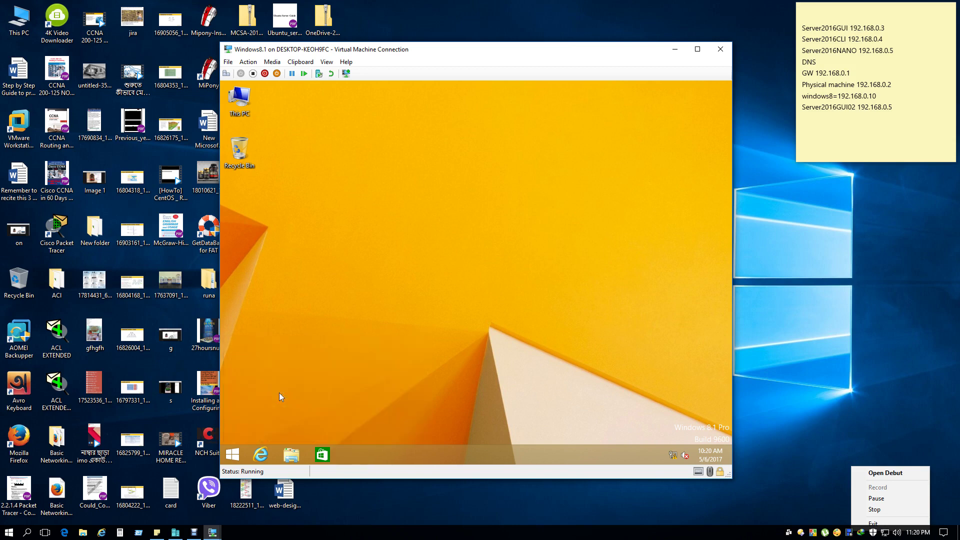
Try opening ITD Share, dismiss the access-denied error, and close the window.
{"action": "double_click", "coordinate": [409, 185]}
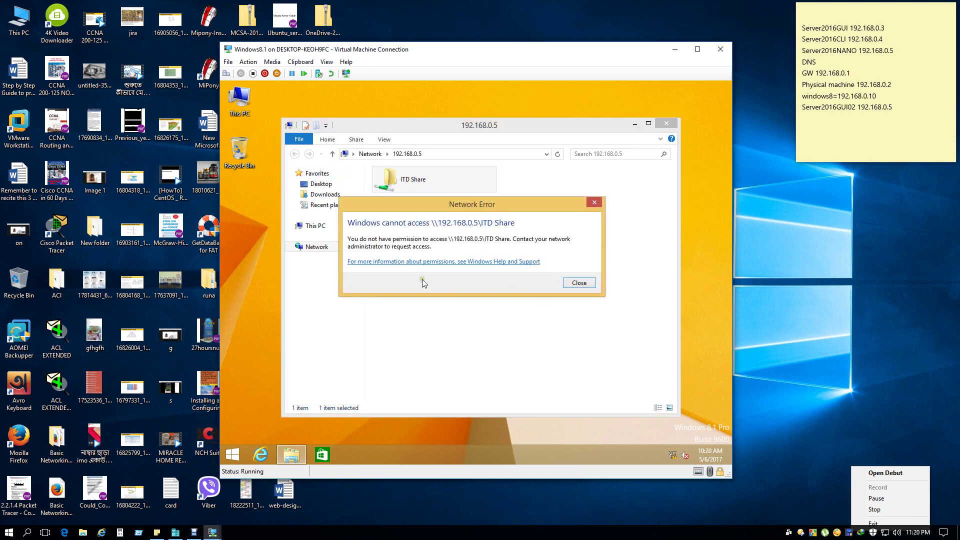
{"action": "left_click", "coordinate": [582, 285]}
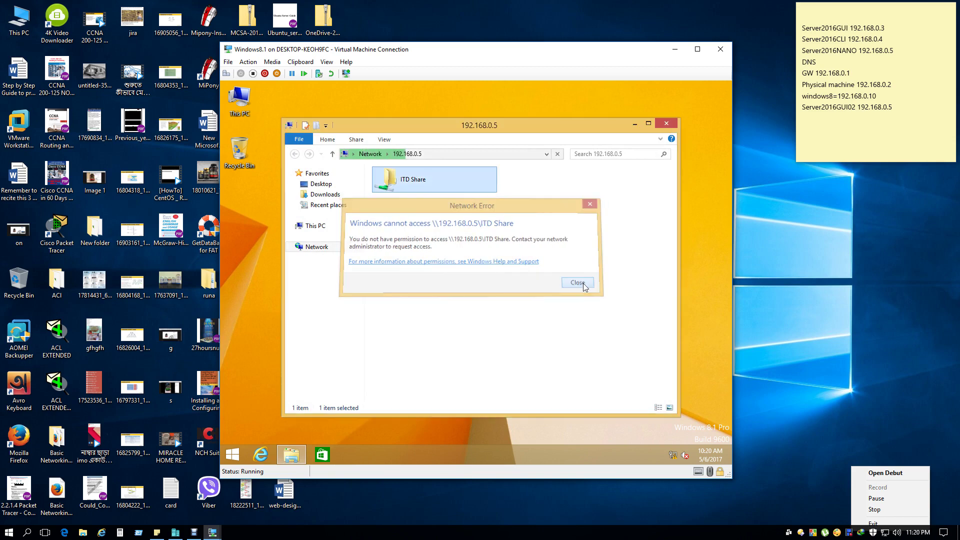
{"action": "left_click", "coordinate": [672, 124]}
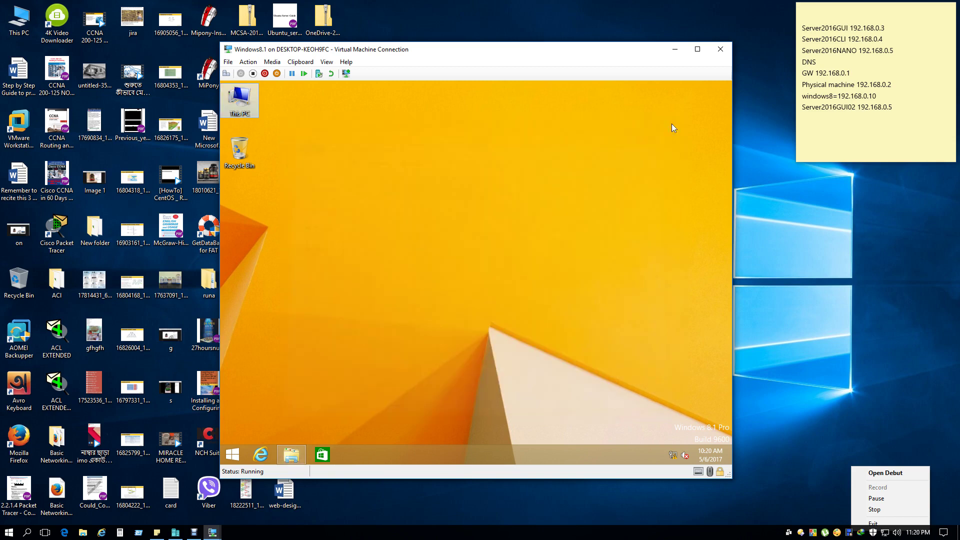
Shut down the Windows 8.1 machine from the Start quick-link menu.
{"action": "right_click", "coordinate": [230, 454]}
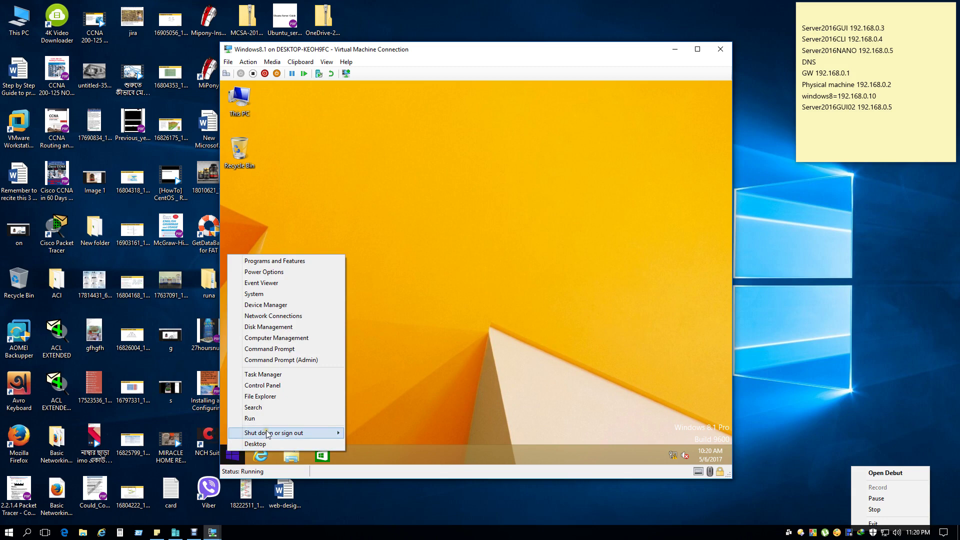
{"action": "mouse_move", "coordinate": [300, 433]}
{"action": "left_click", "coordinate": [379, 443]}
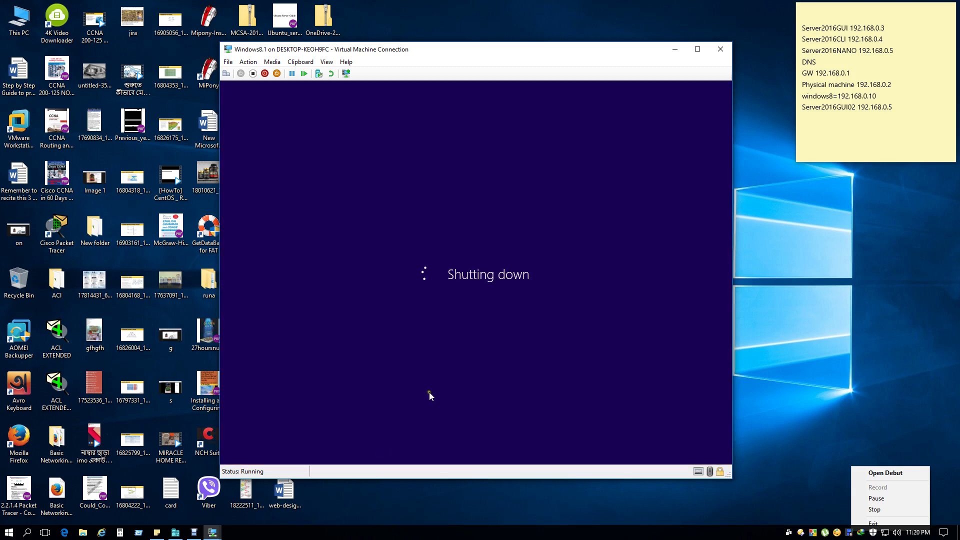